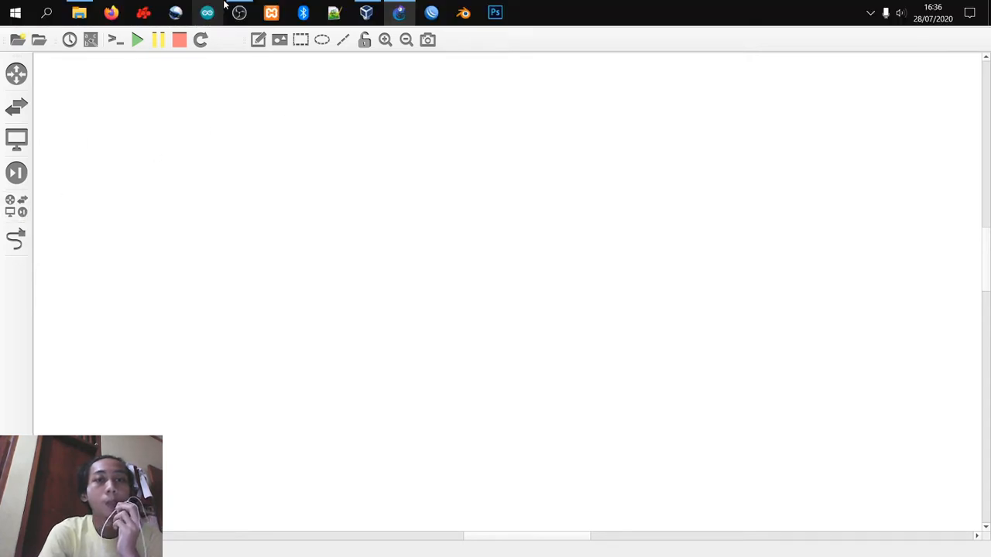
Switch to VirtualBox Manager and examine the network attachment options for Adapter 1 of Mikrotik Firewall 2, leaving the settings unchanged
click(365, 13)
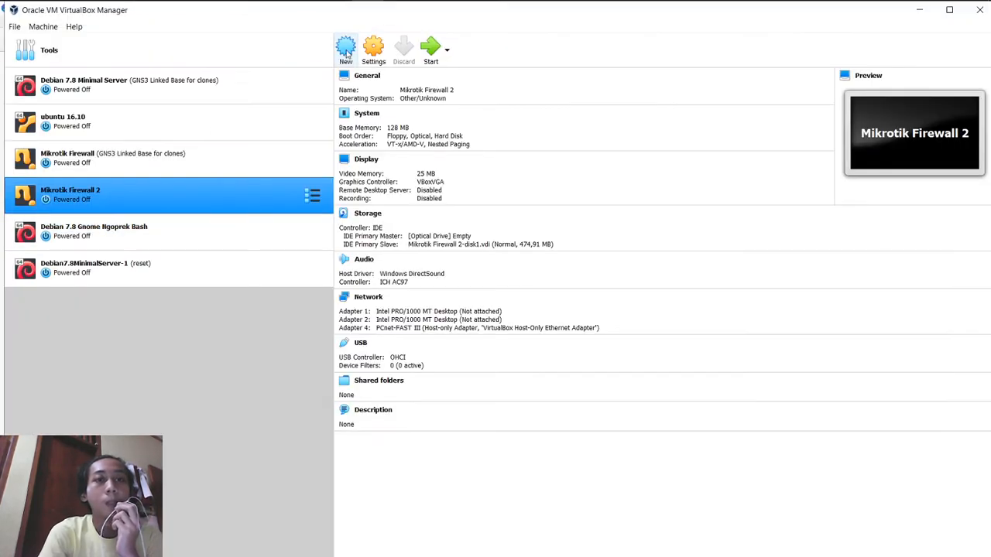
click(375, 51)
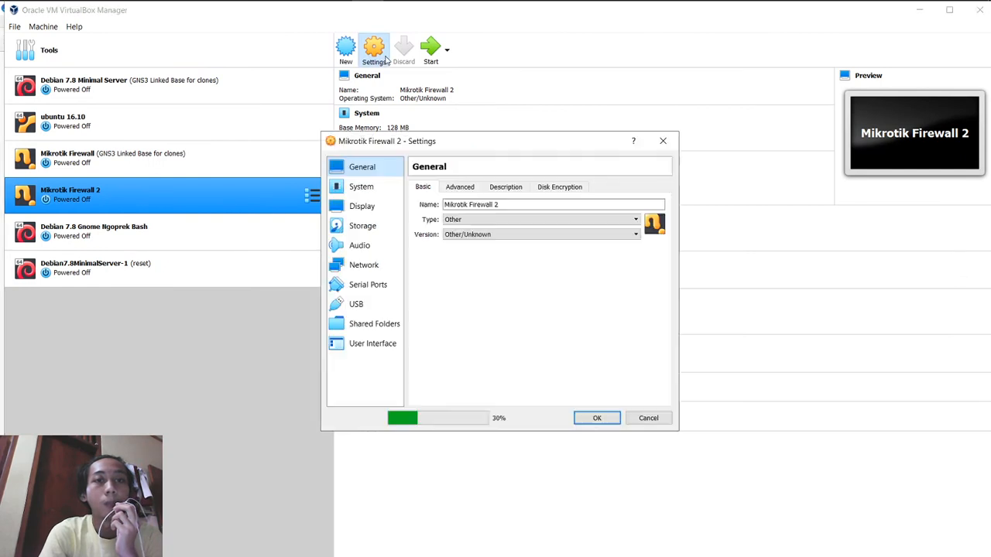
click(385, 247)
click(387, 273)
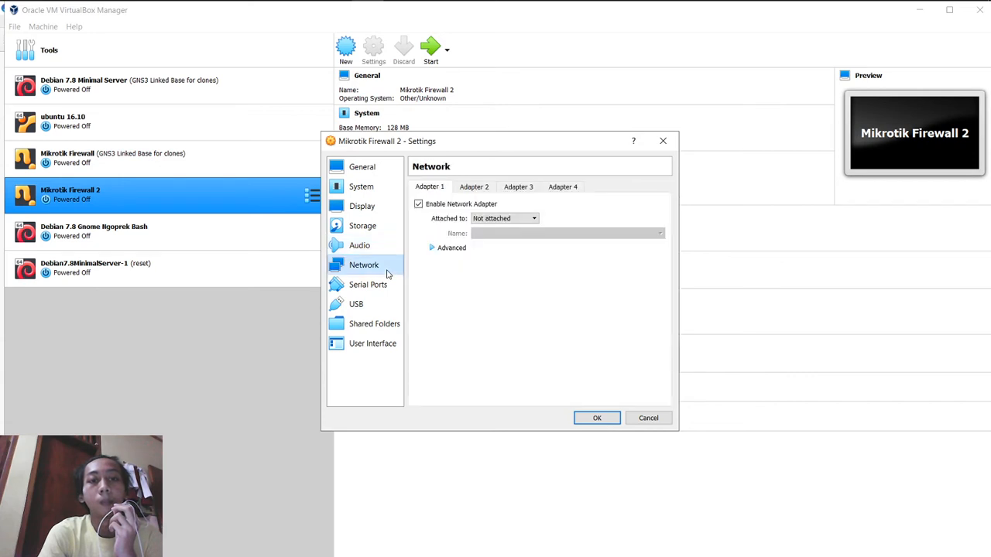
click(494, 220)
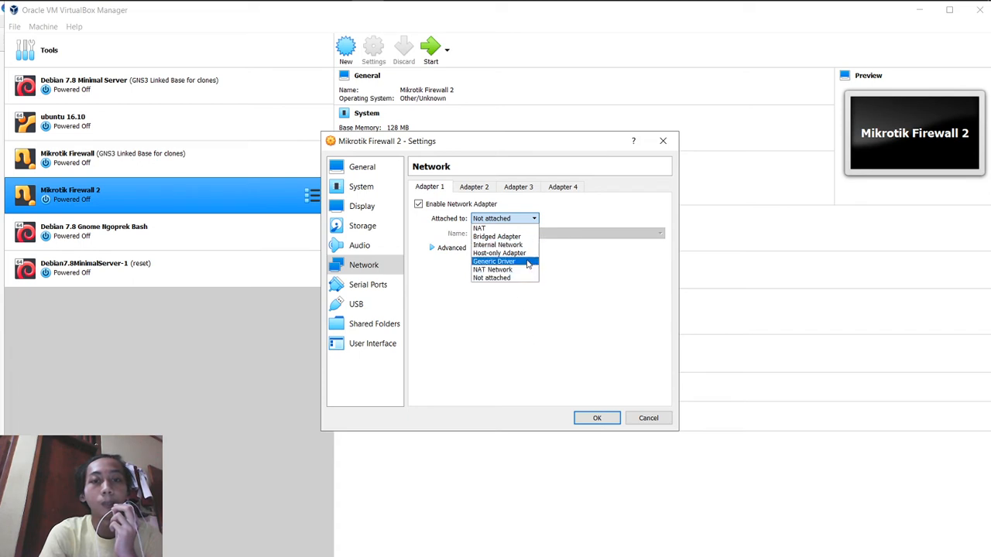
click(563, 265)
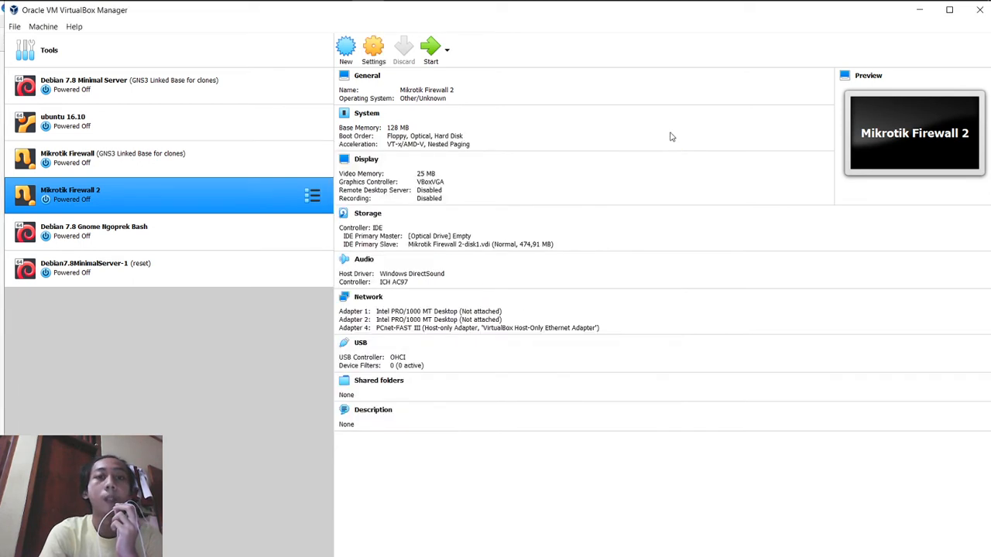
click(663, 140)
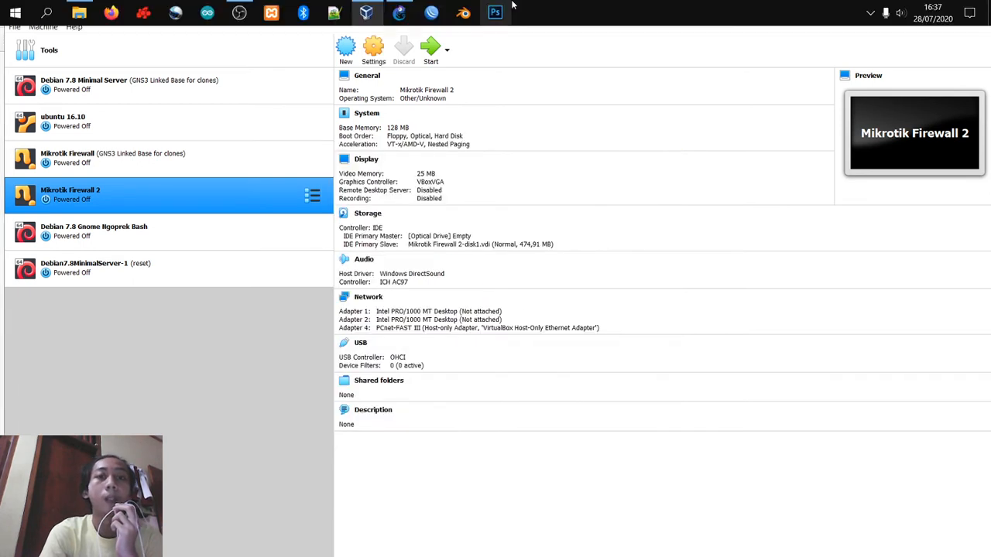
click(410, 20)
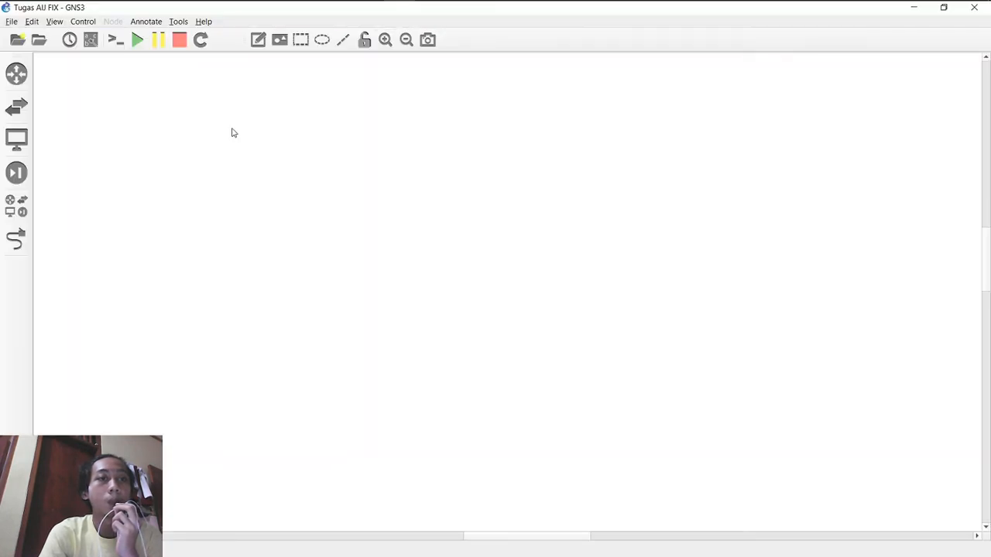
click(240, 13)
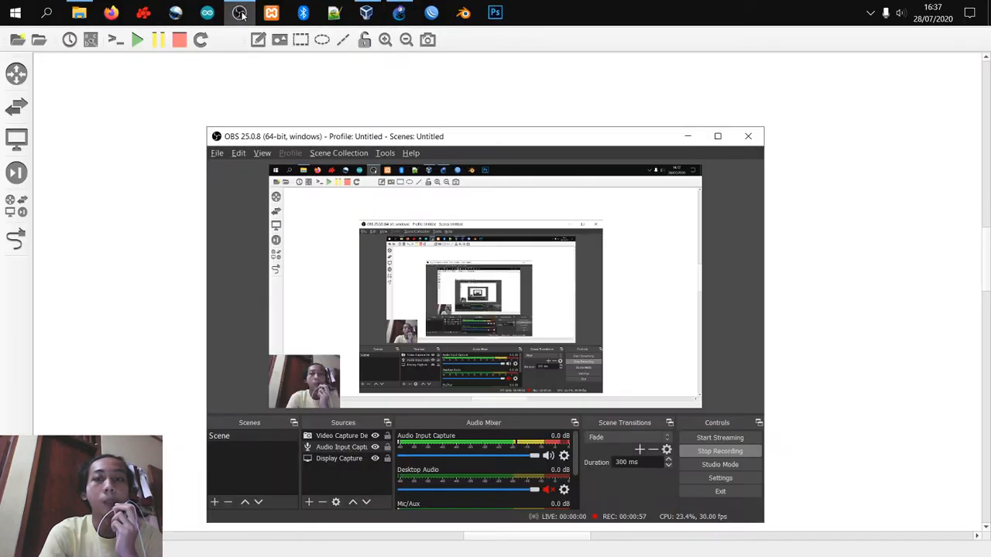
click(687, 136)
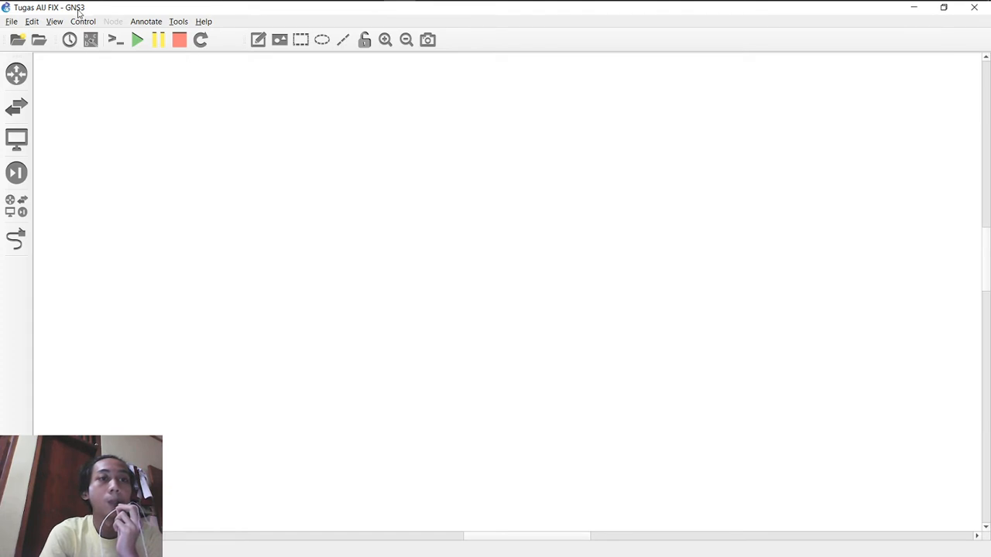
click(368, 9)
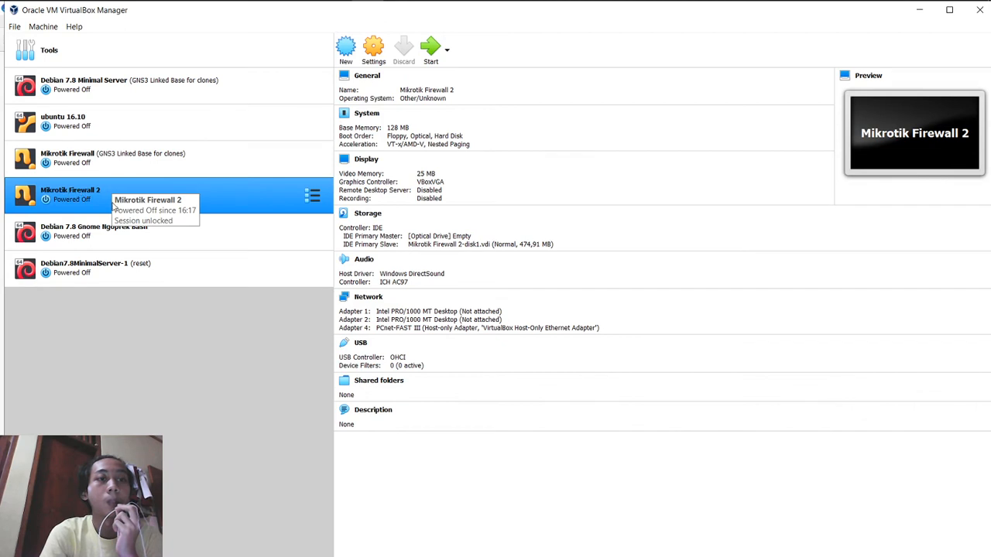
mouse_move(396, 15)
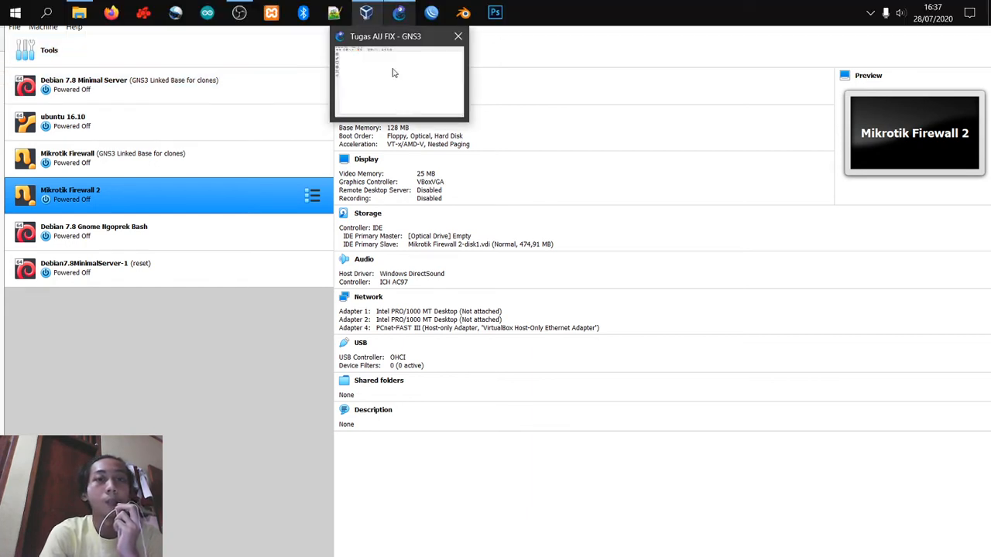
Switch to GNS3 and create a new blank project named ydfkhfhj
click(394, 71)
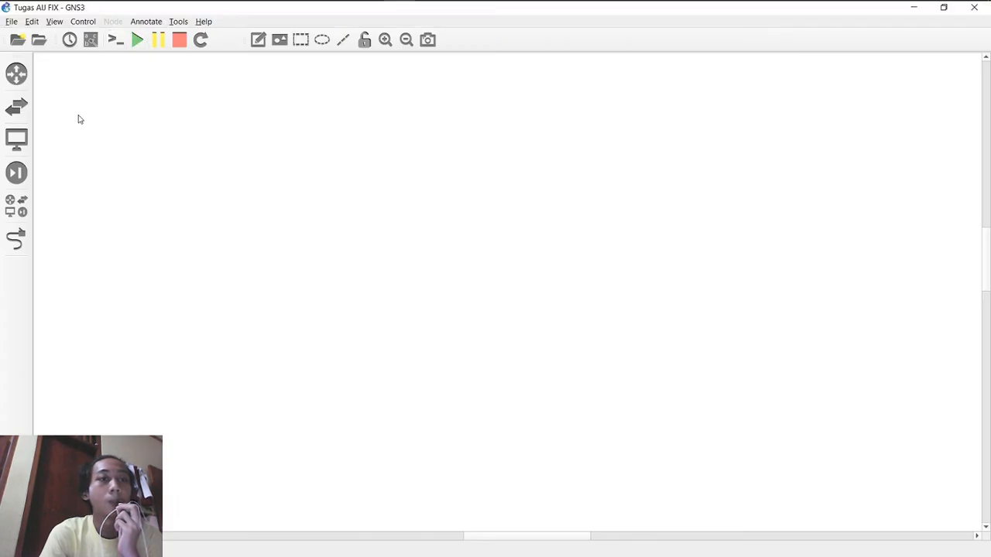
click(13, 22)
click(14, 22)
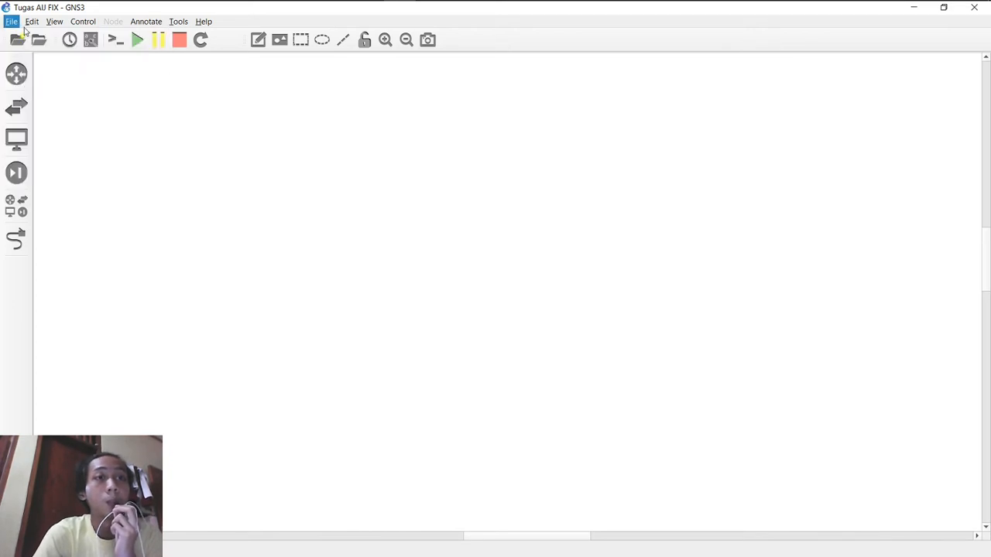
click(32, 22)
mouse_move(12, 21)
click(46, 36)
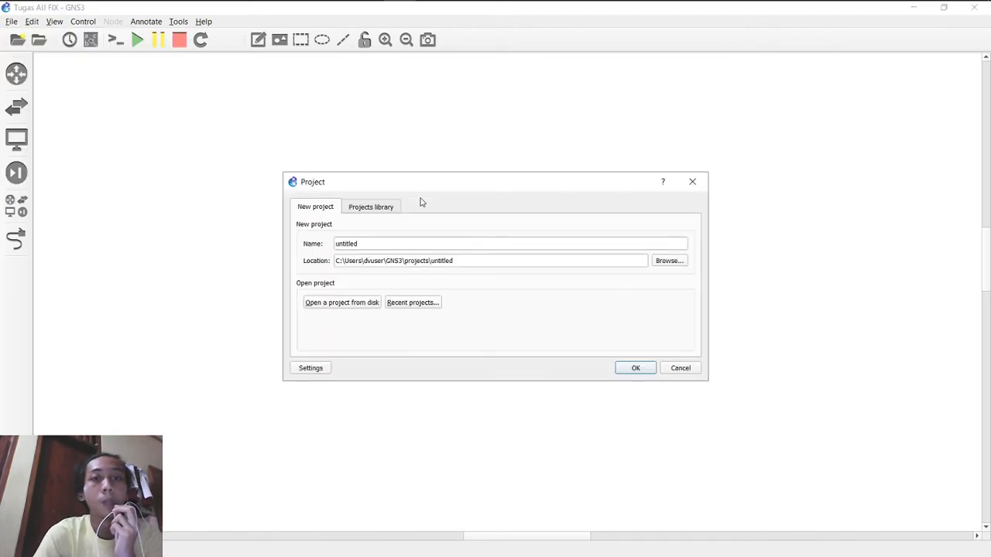
double_click(415, 243)
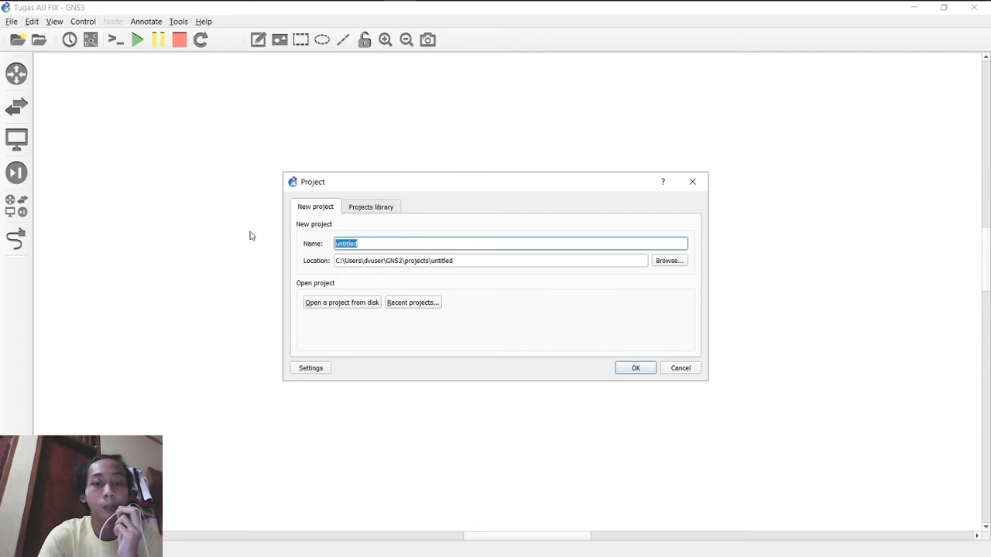
text(ydfkhfhj)
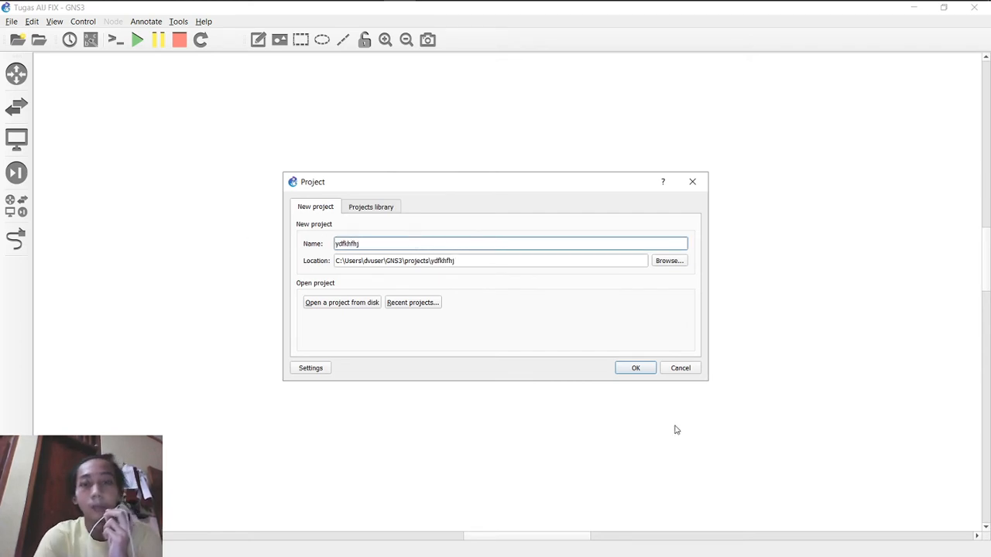
click(648, 370)
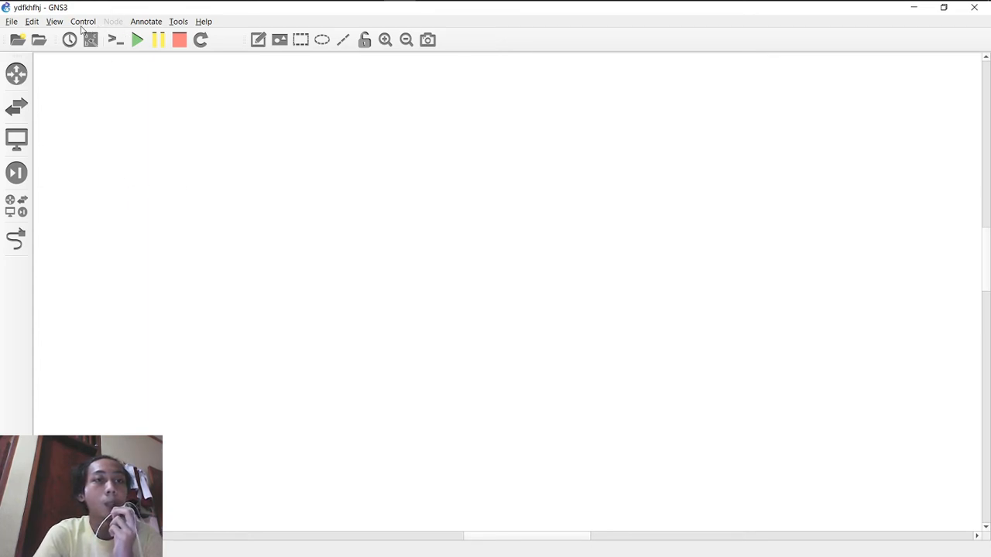
View the VirtualBox VM templates in the GNS3 preferences, check them against VirtualBox's machine list, and close the preferences
click(33, 23)
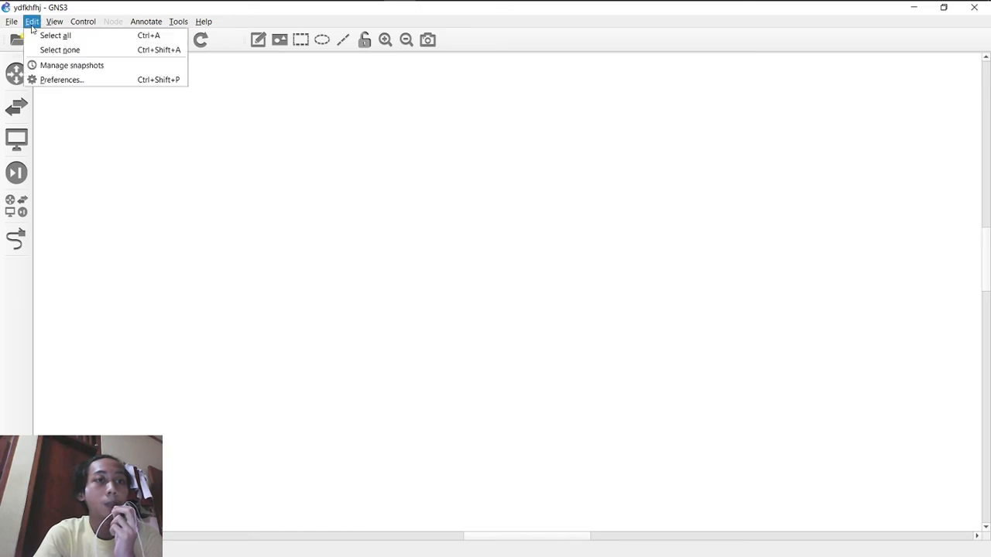
click(54, 80)
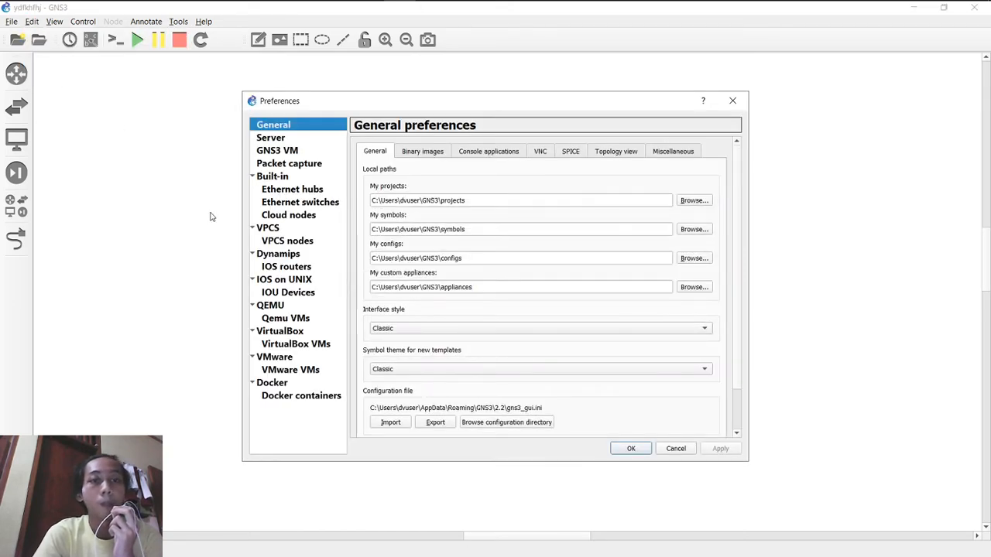
click(296, 345)
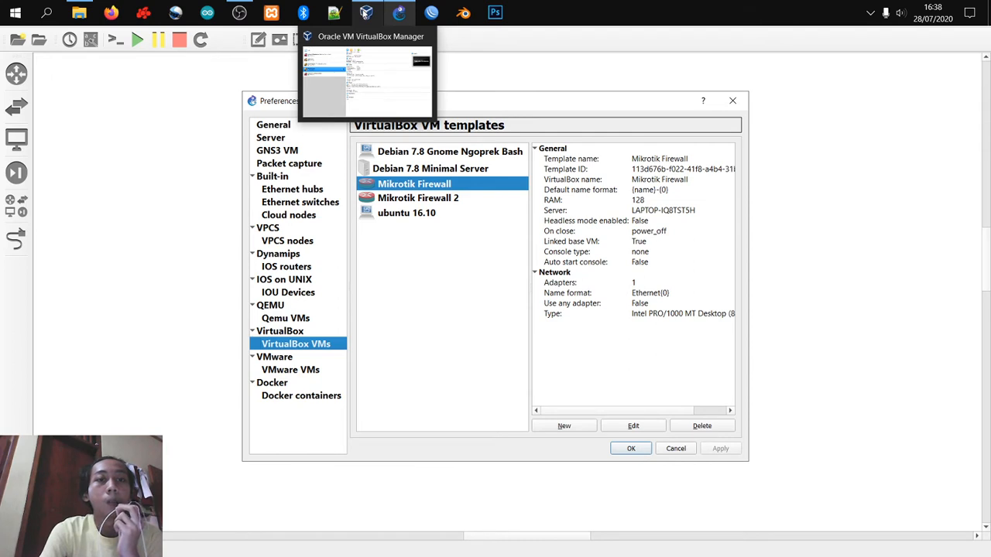
click(402, 80)
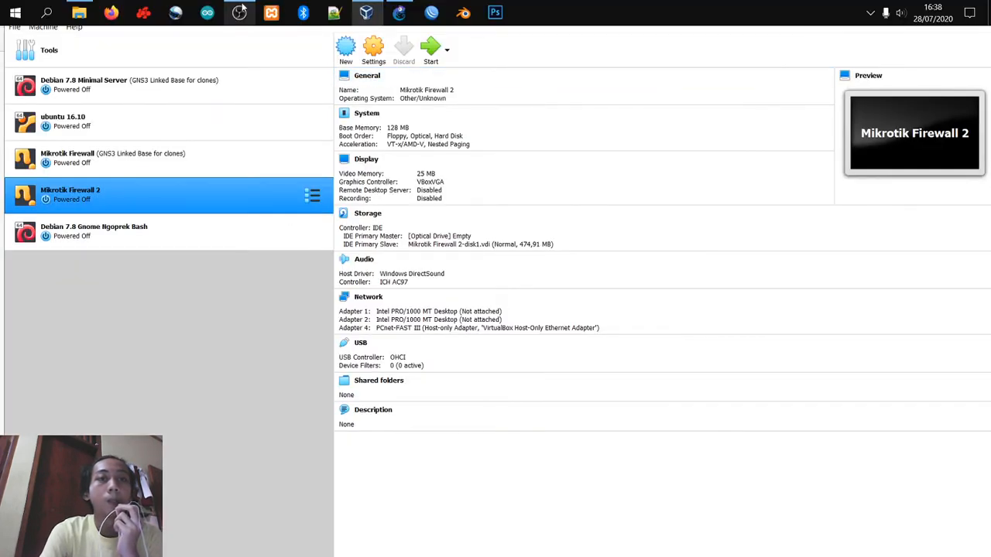
click(399, 13)
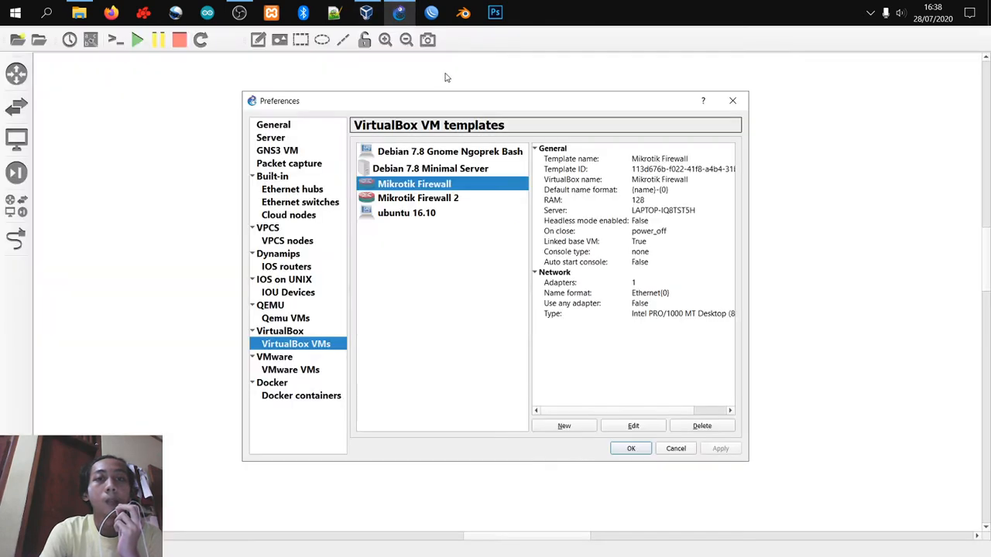
mouse_move(453, 106)
mouse_down()
mouse_move(403, 99)
mouse_move(455, 83)
mouse_move(434, 81)
mouse_move(453, 99)
mouse_move(451, 117)
mouse_up()
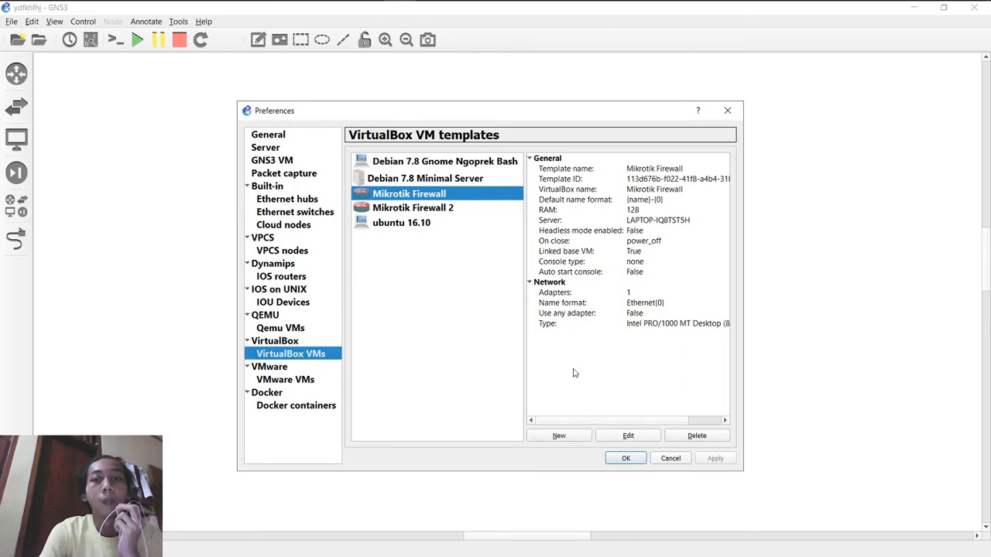
click(727, 111)
Reopen the VirtualBox VM template preferences and view the details of the Mikrotik Firewall 2 and ubuntu 16.10 templates
click(31, 23)
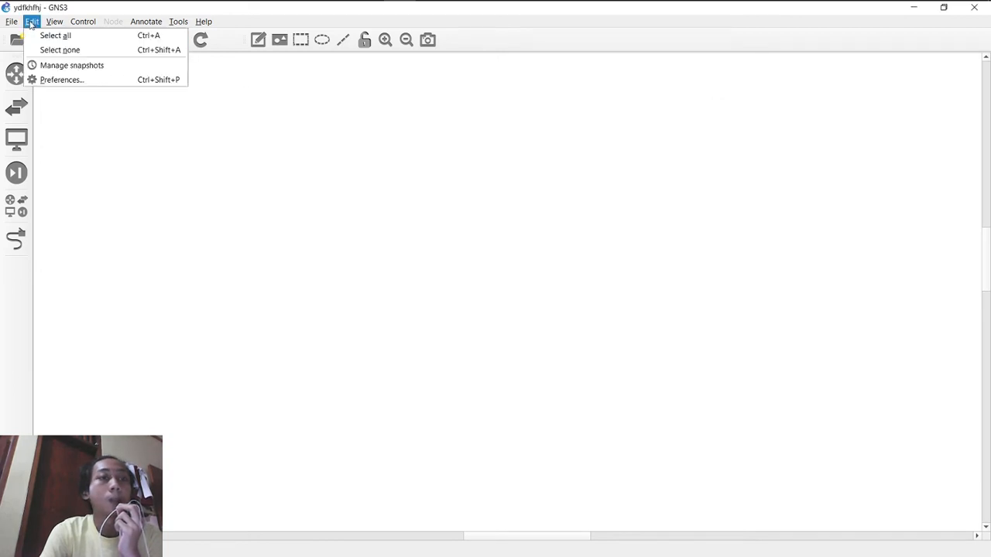
click(60, 81)
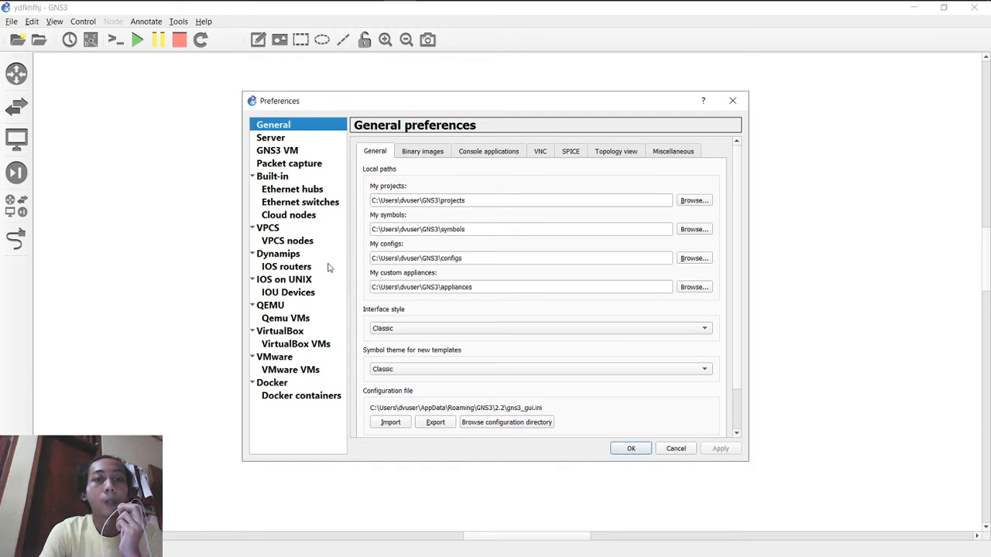
click(307, 346)
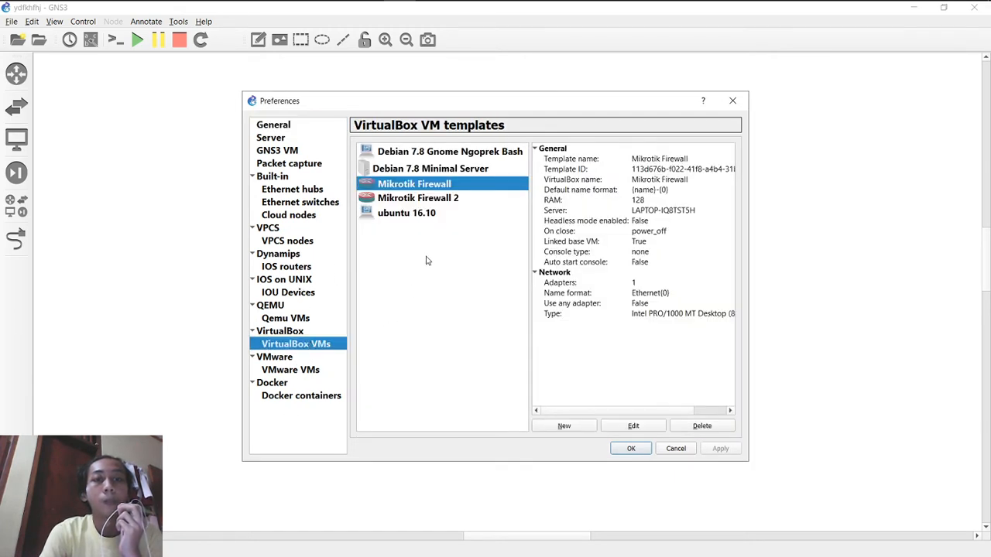
click(448, 202)
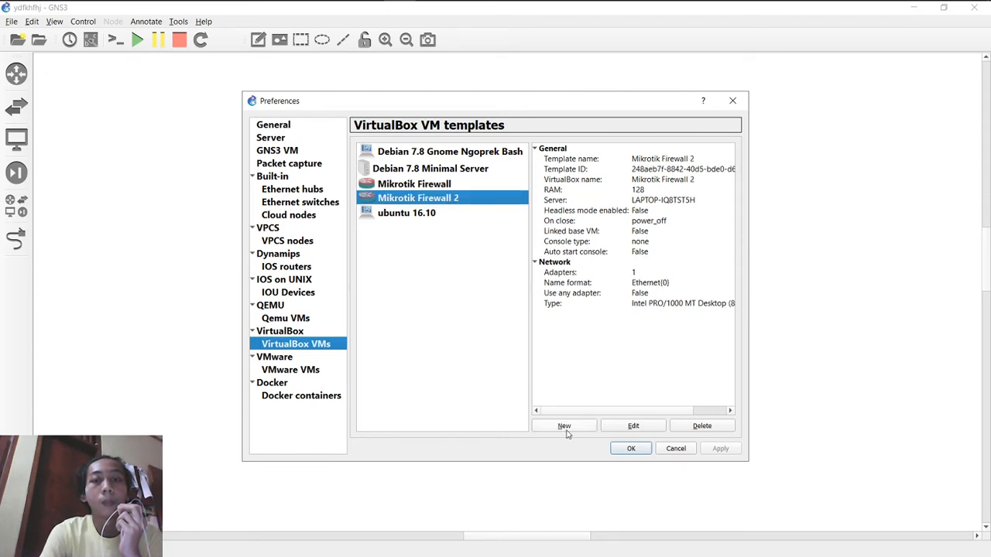
click(443, 273)
key(Down)
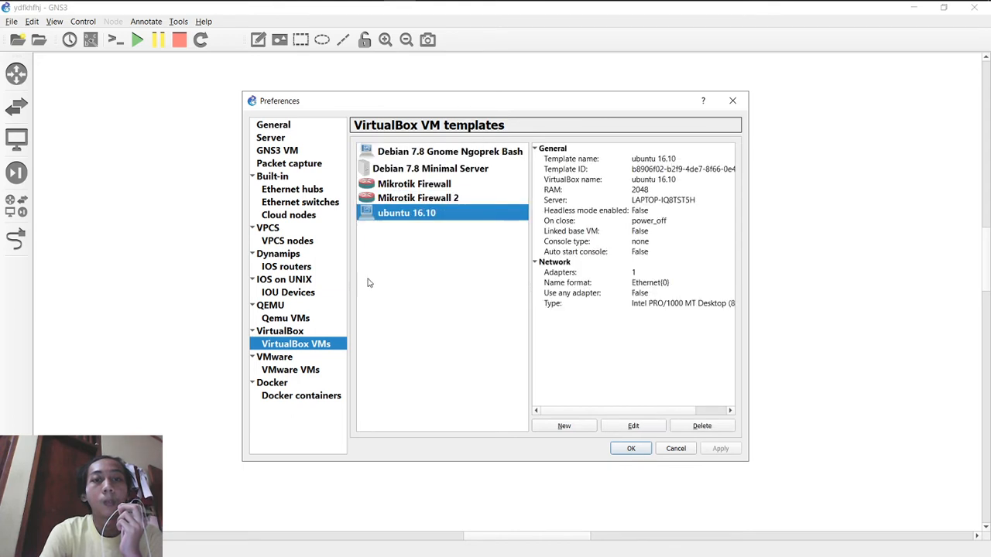
click(455, 333)
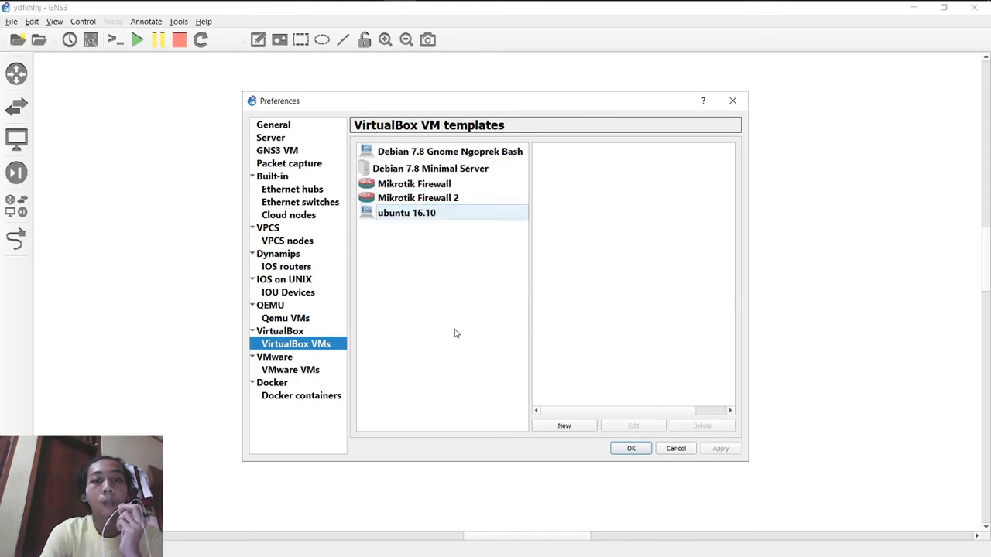
Look at the new VirtualBox VM template wizard, close it without adding a machine, and view the Mikrotik Firewall 2 template
click(568, 427)
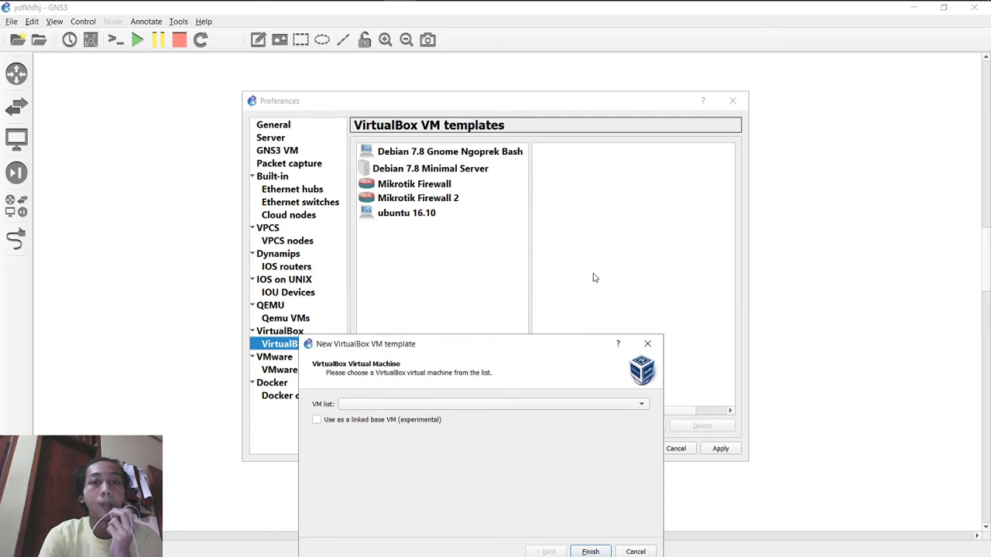
click(651, 341)
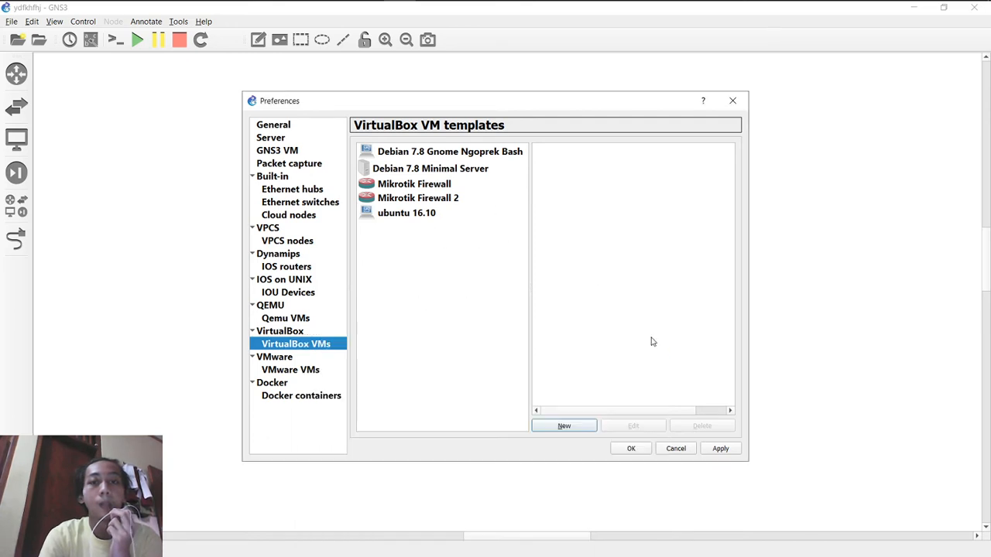
click(477, 200)
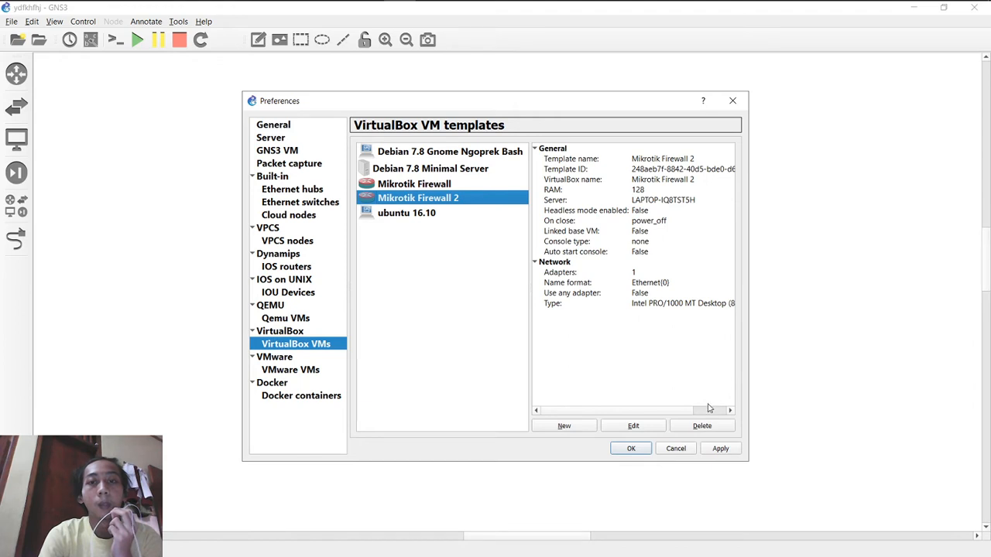
click(480, 289)
Switch to VirtualBox Manager and view the details of the Mikrotik Firewall linked base machine
mouse_move(427, 4)
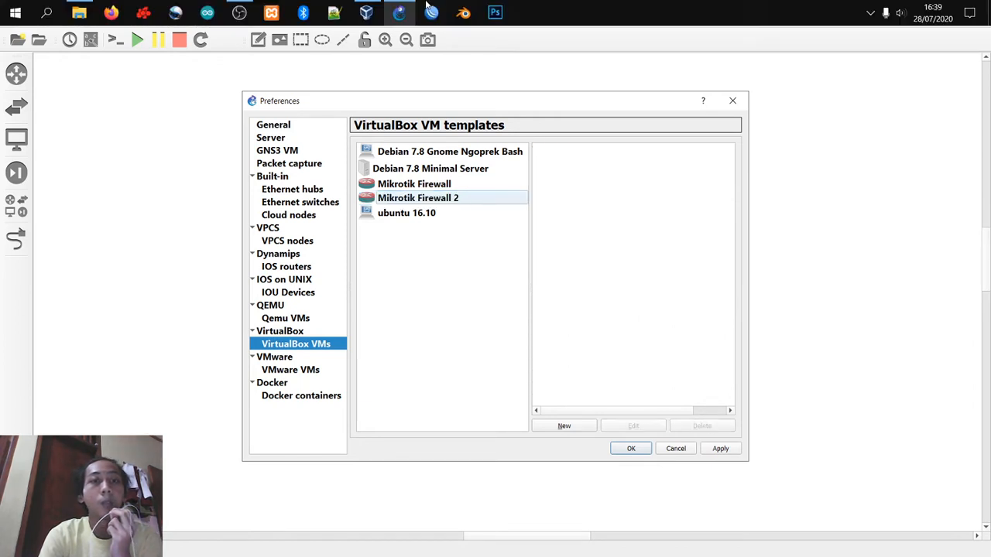
click(366, 11)
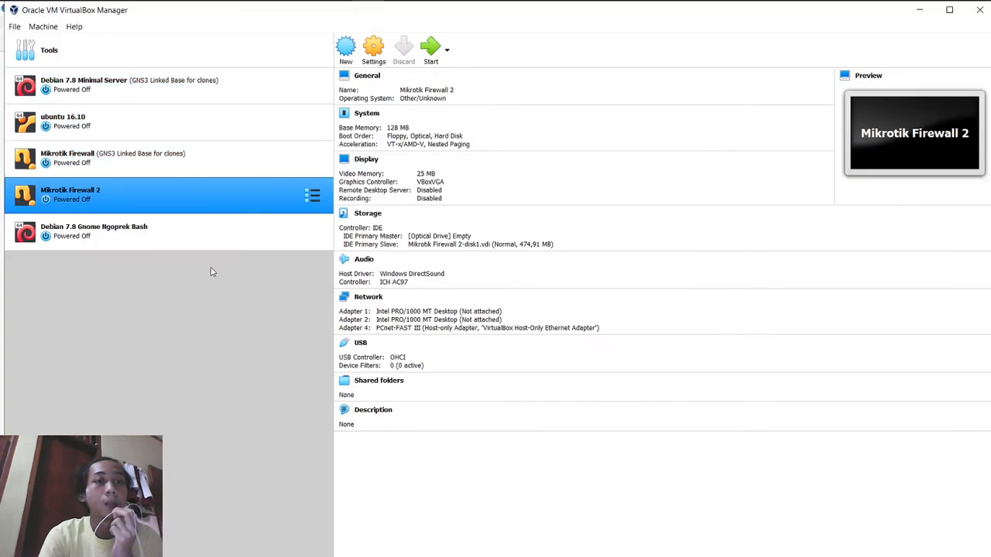
click(166, 164)
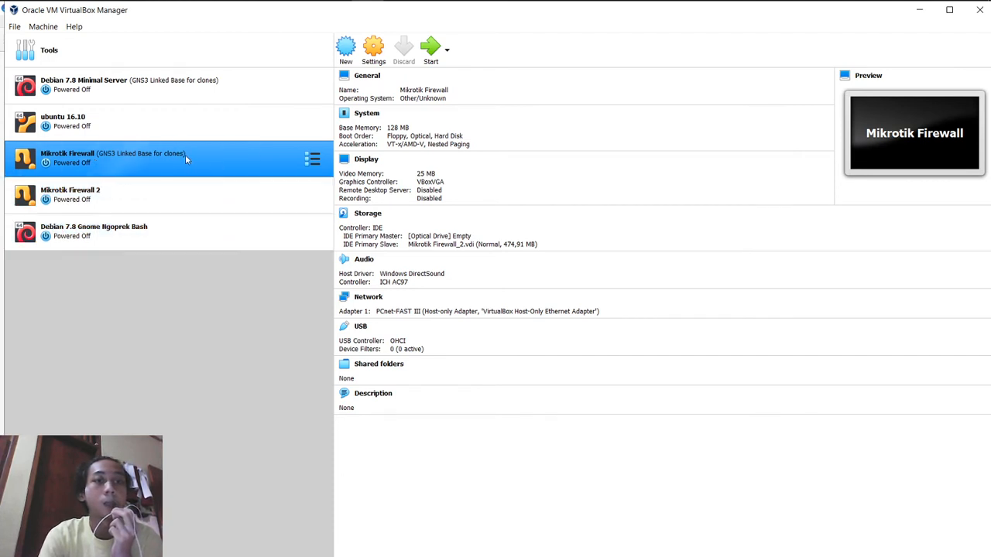
Set Adapter 1 of the Mikrotik Firewall virtual machine to Not attached in its network settings
mouse_move(353, 6)
mouse_move(411, 23)
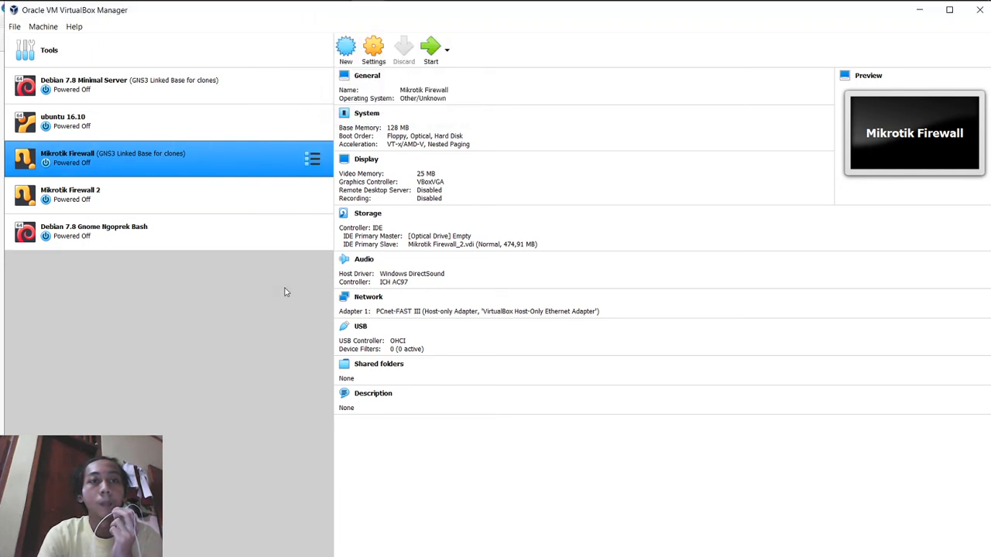
click(371, 62)
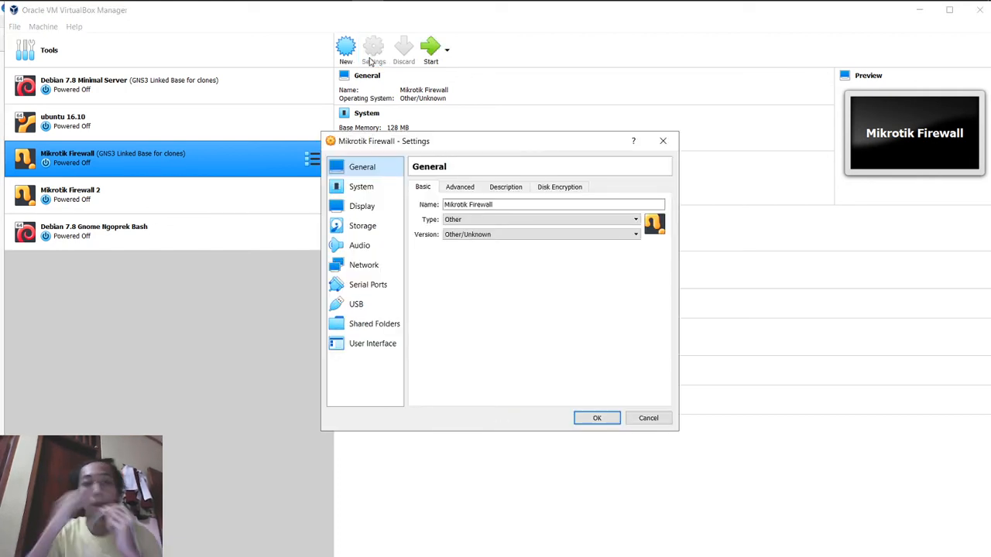
click(378, 267)
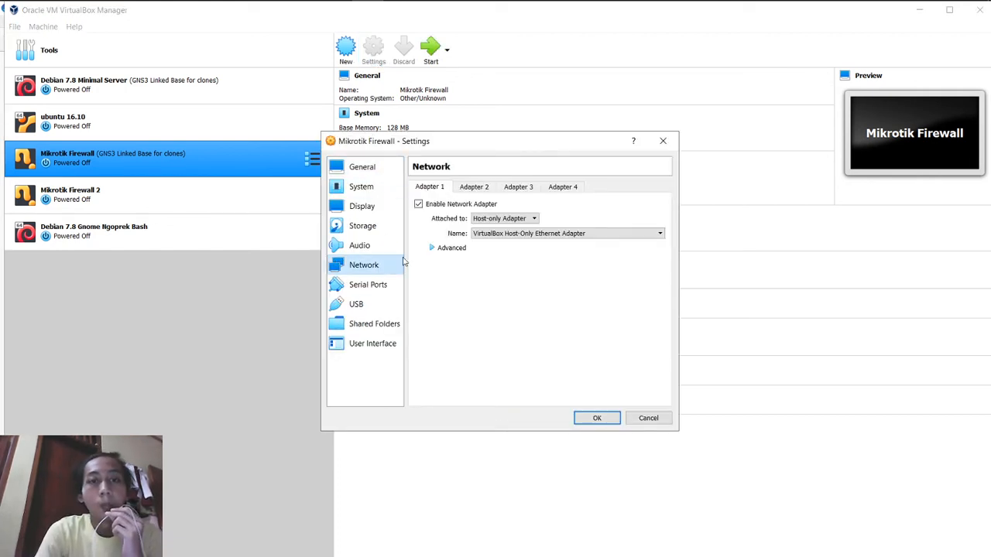
click(484, 219)
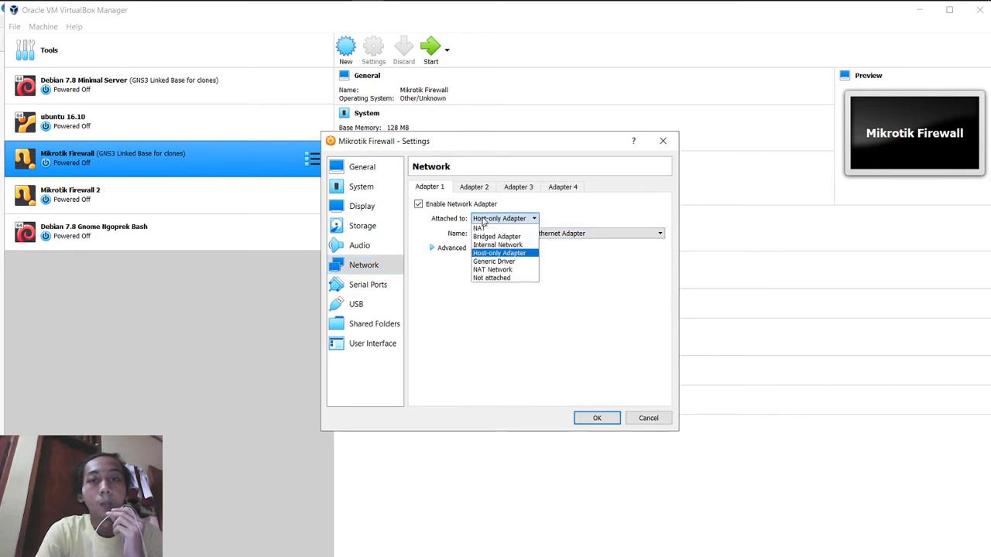
click(499, 279)
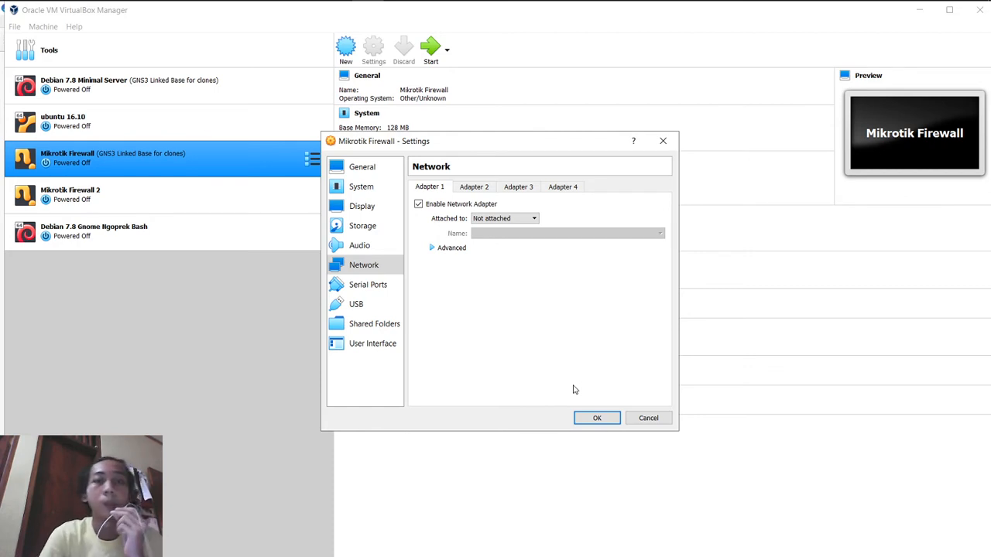
Enable network Adapter 2 of the Mikrotik Firewall, attach it to Host-only Adapter, and save the machine settings
click(480, 188)
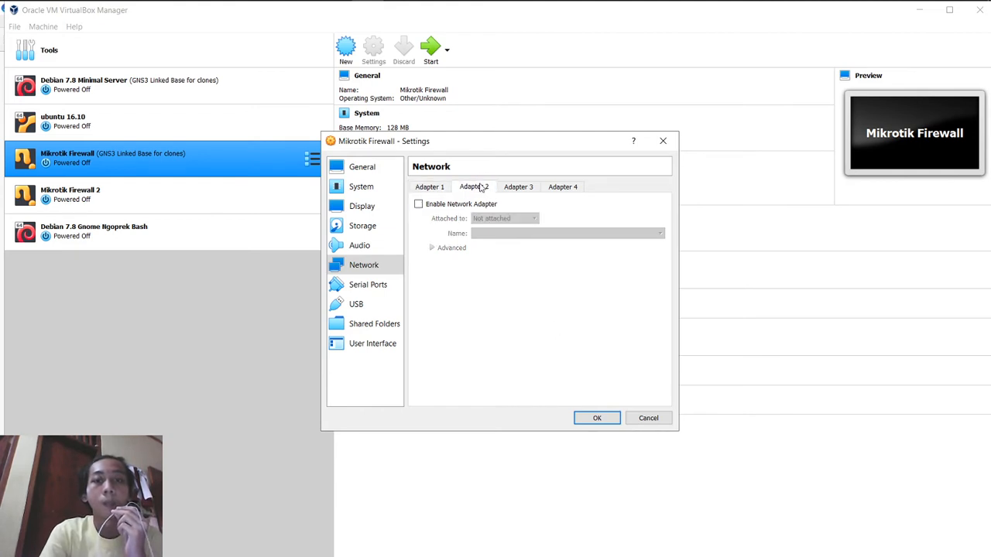
click(424, 187)
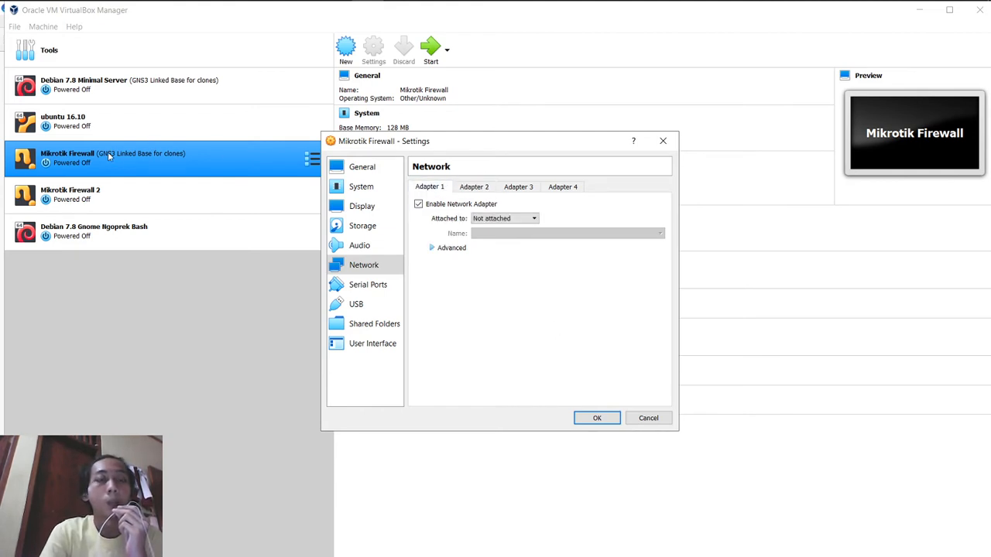
click(474, 188)
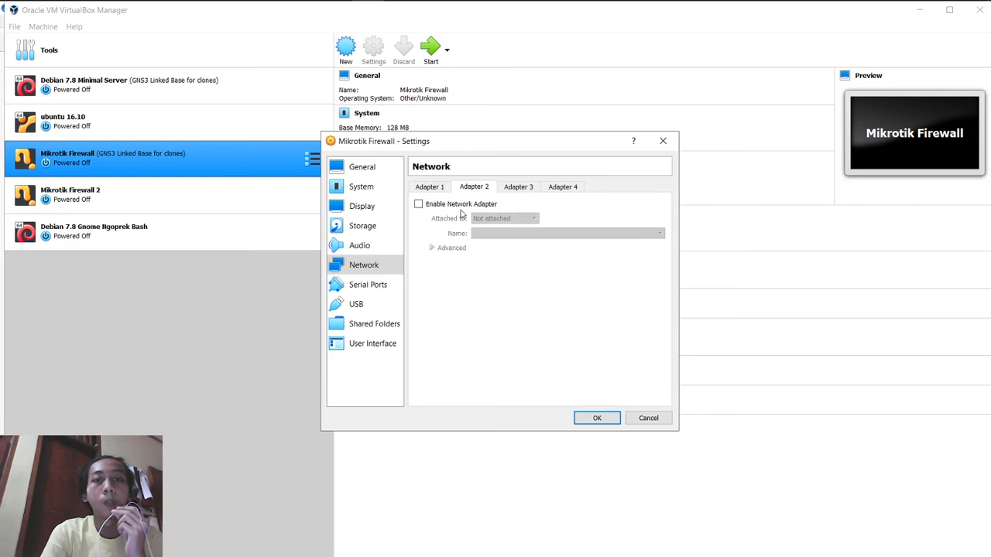
click(458, 206)
click(487, 219)
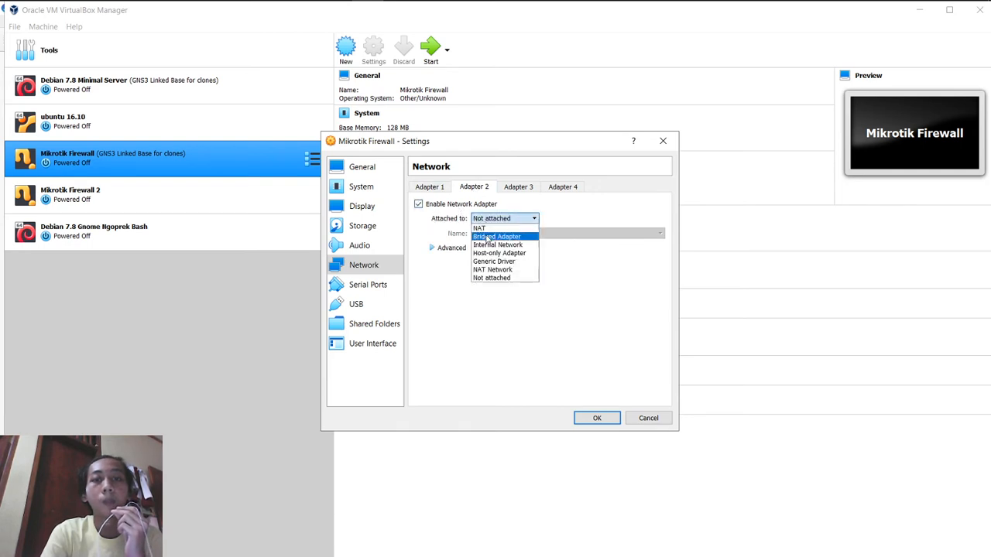
click(483, 253)
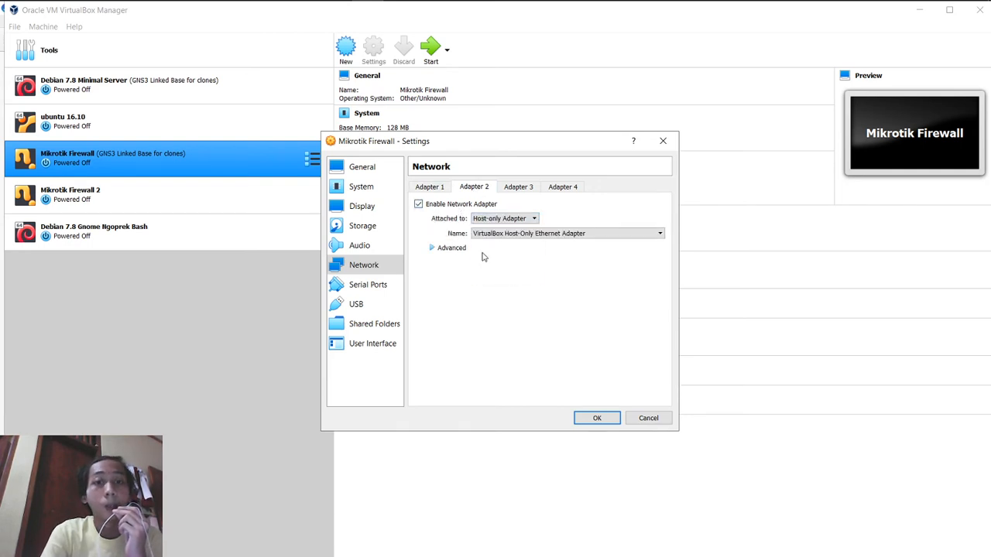
mouse_move(495, 13)
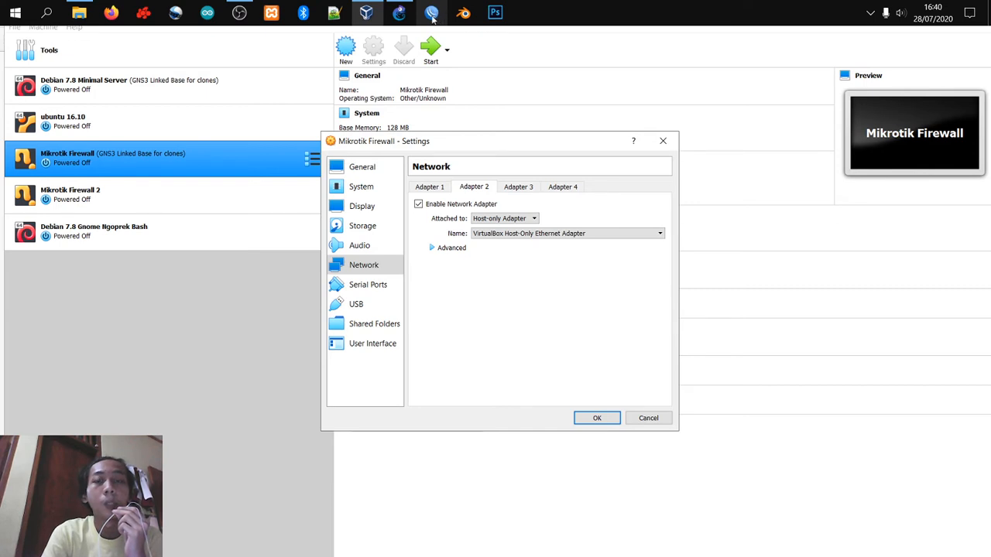
click(596, 418)
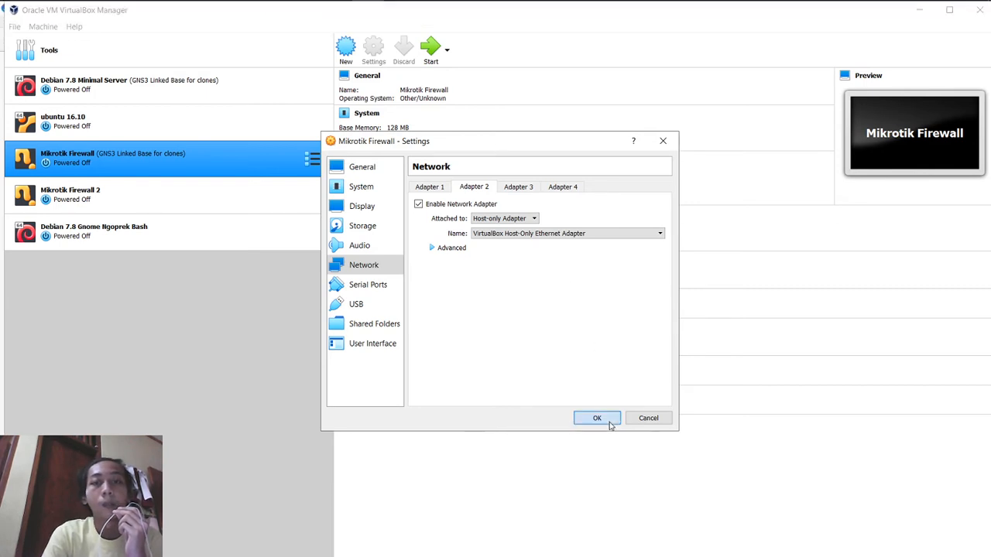
Check the first two network adapters of the Debian 7.8 Gnome Ngoprek Bash machine and close its settings without changes
click(221, 231)
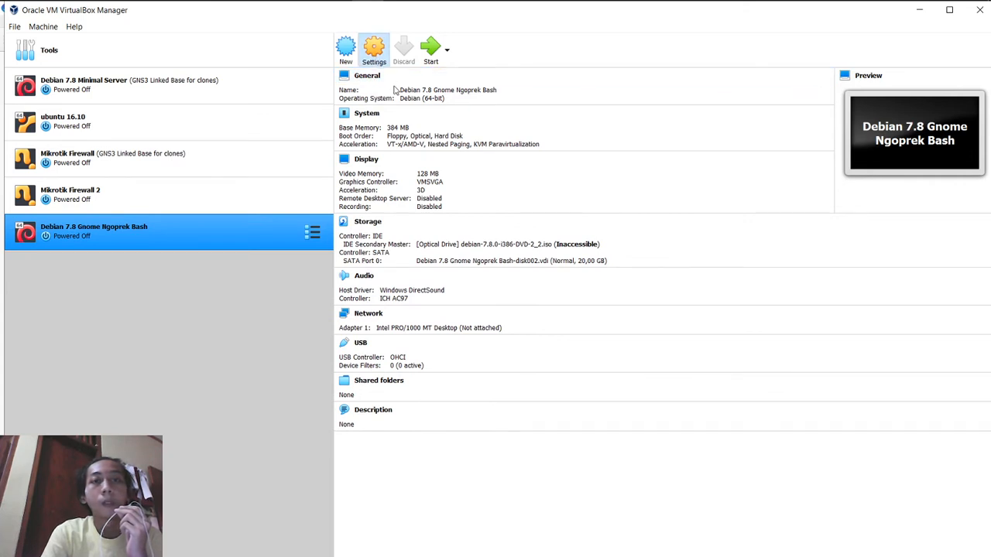
click(374, 54)
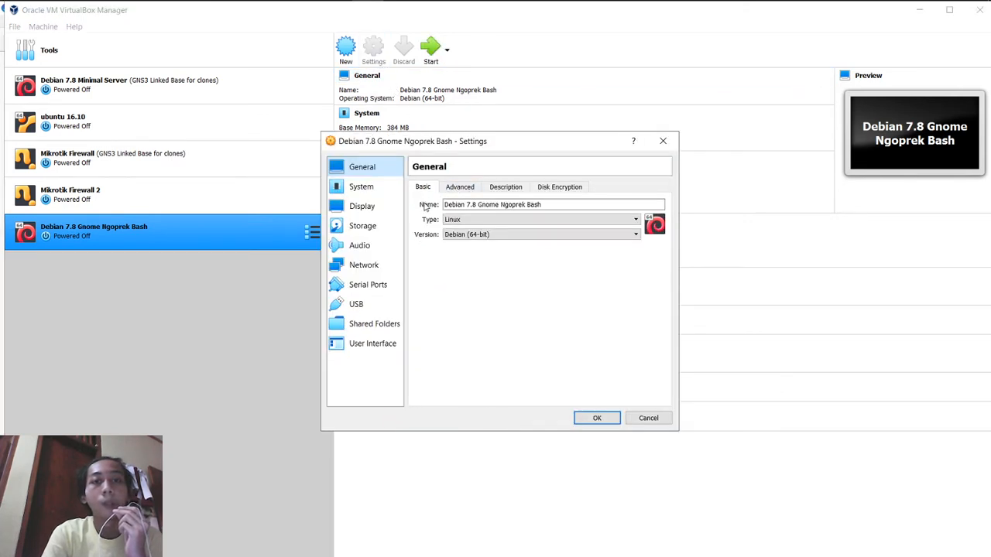
click(377, 265)
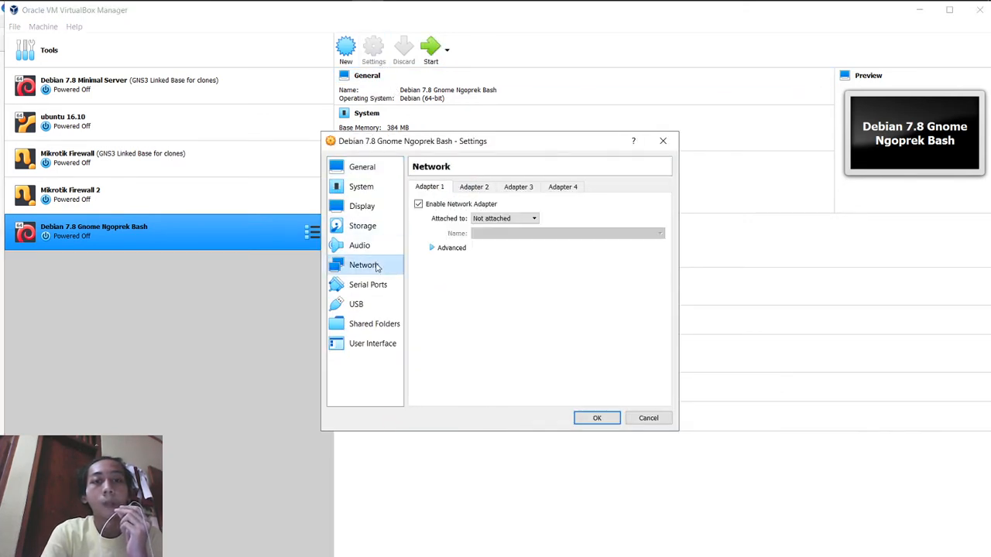
click(482, 188)
click(439, 189)
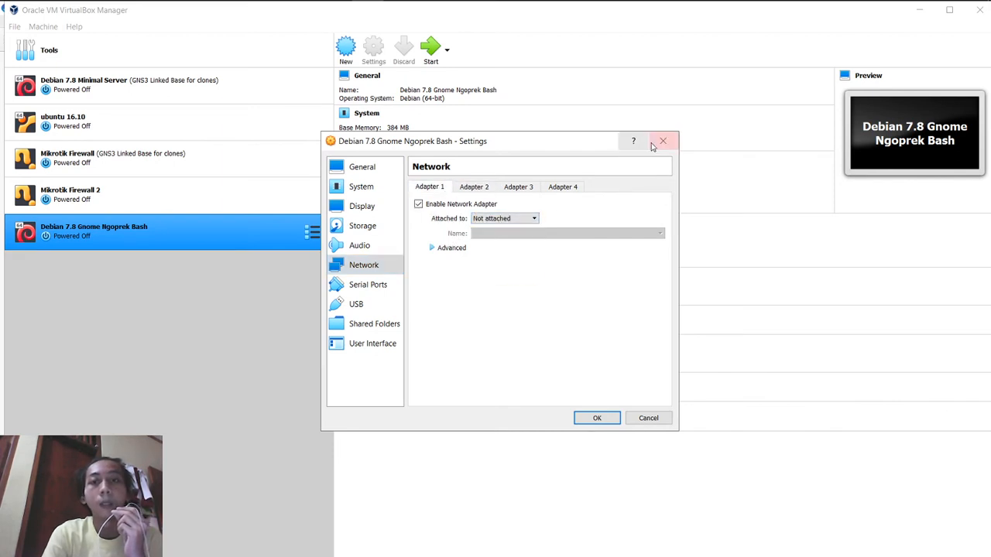
click(649, 418)
Switch to GNS3 and close the preferences without saving the VirtualBox VMs changes
mouse_move(508, 5)
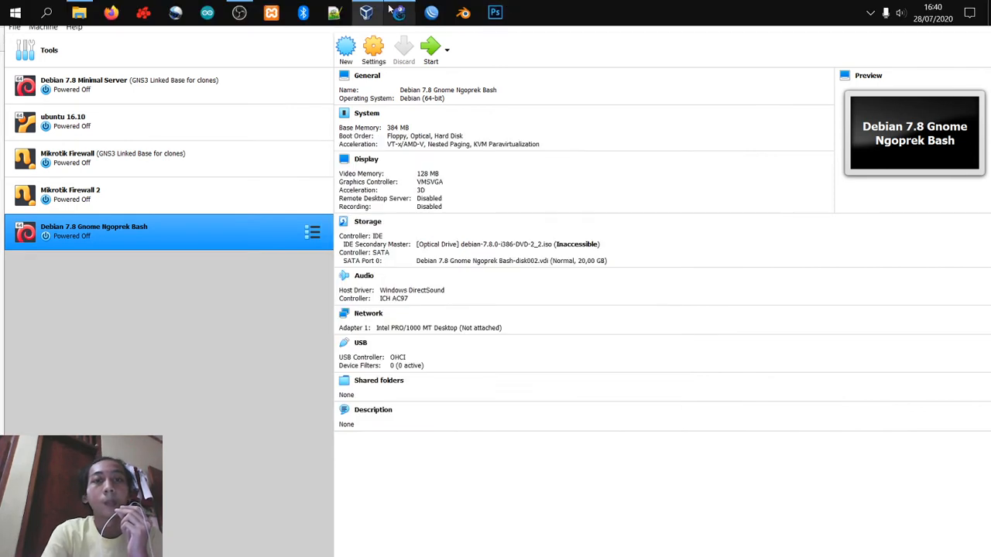
click(396, 14)
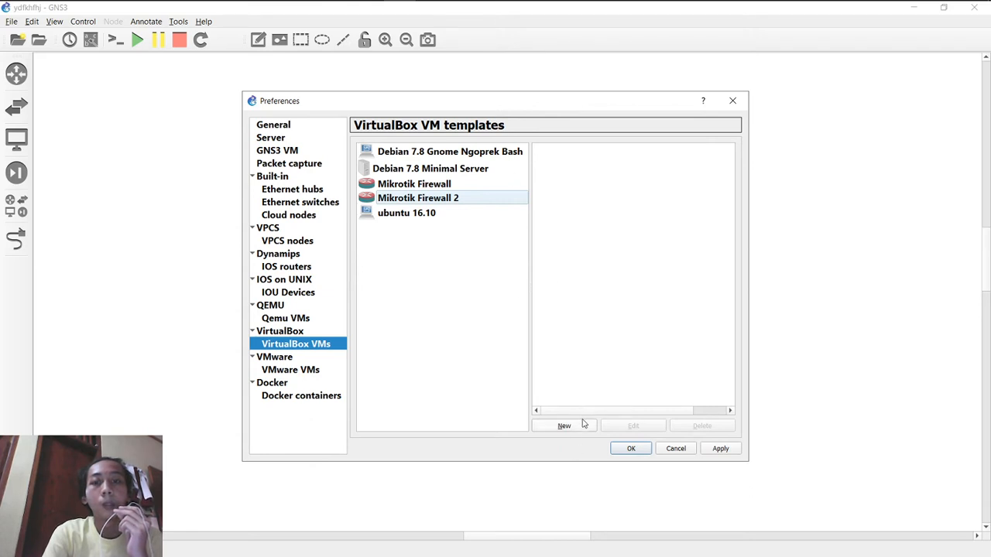
click(740, 109)
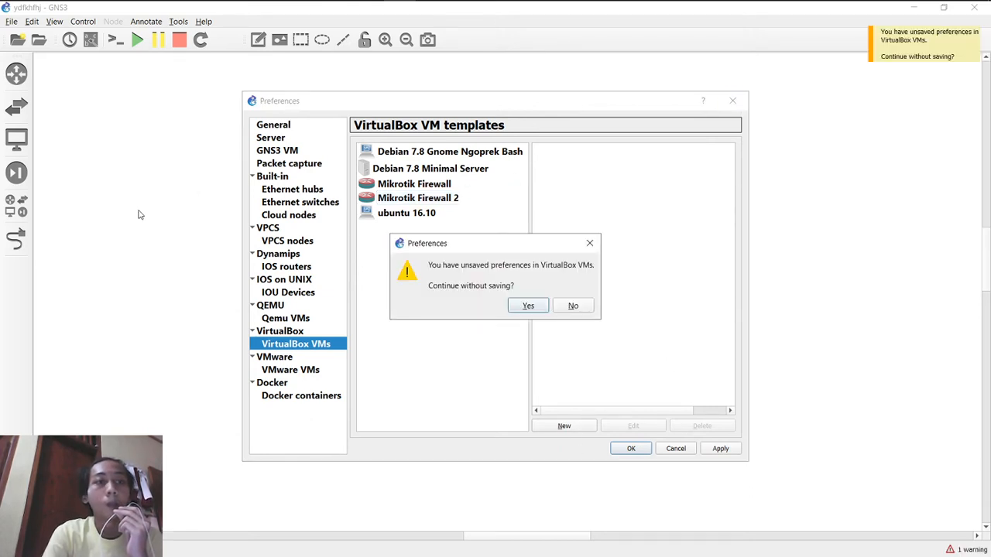
click(530, 306)
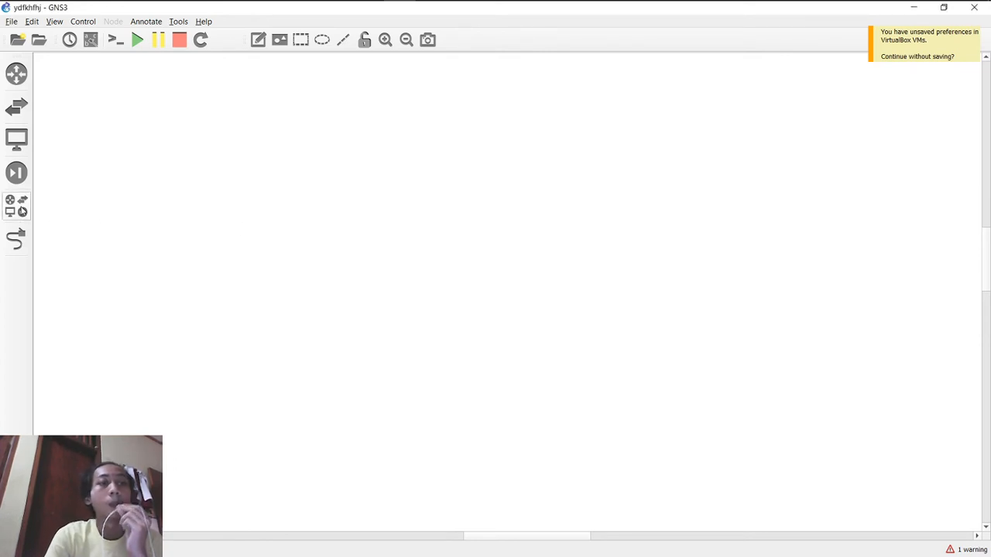
Show the list of all available devices, check the machine list in VirtualBox Manager, and return to GNS3
click(21, 211)
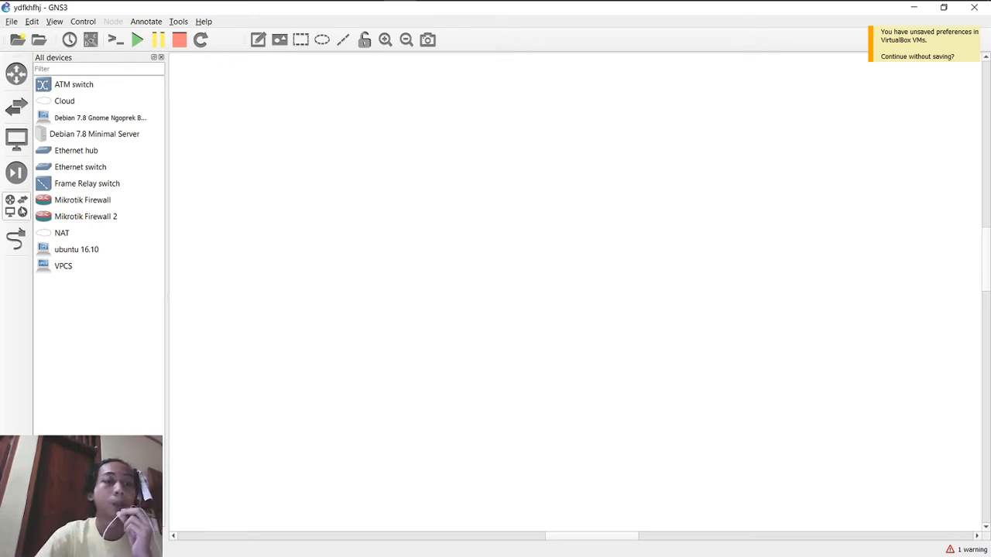
mouse_move(254, 5)
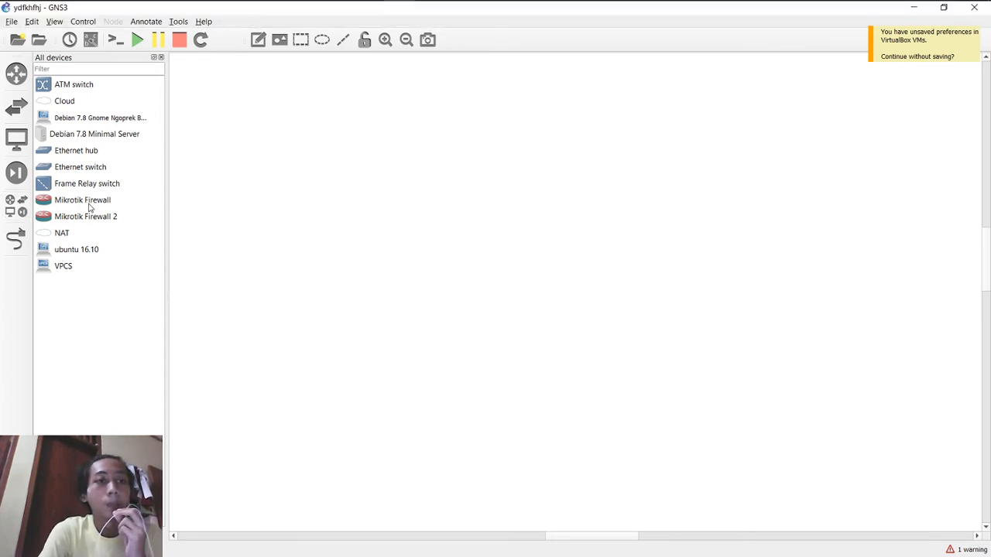
mouse_move(301, 6)
click(369, 22)
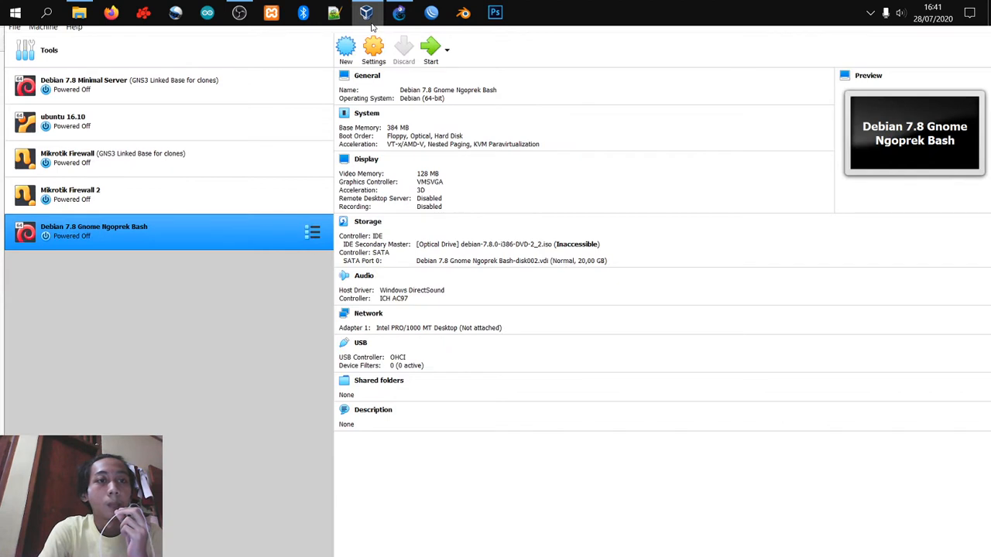
click(399, 15)
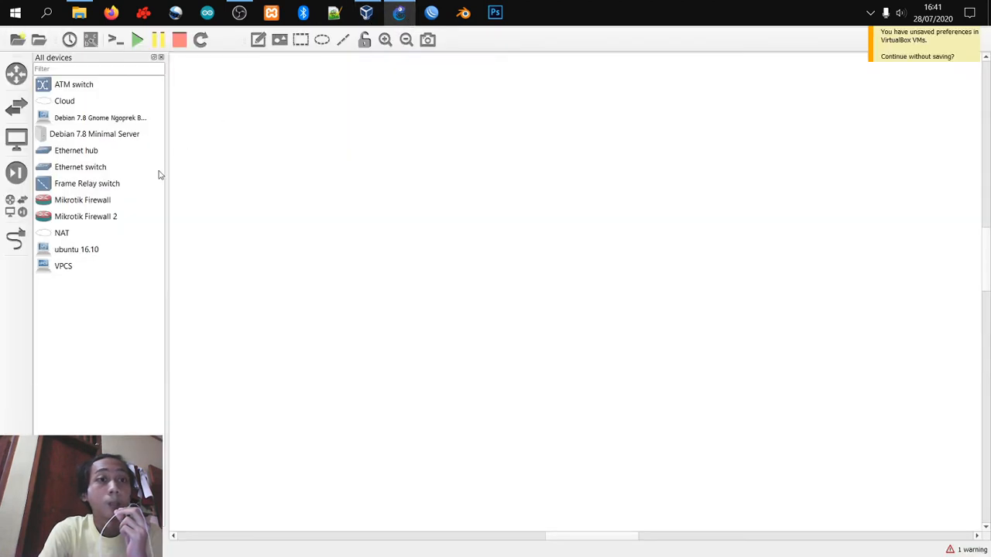
Add a Mikrotik Firewall node to the upper middle of the workspace
click(110, 201)
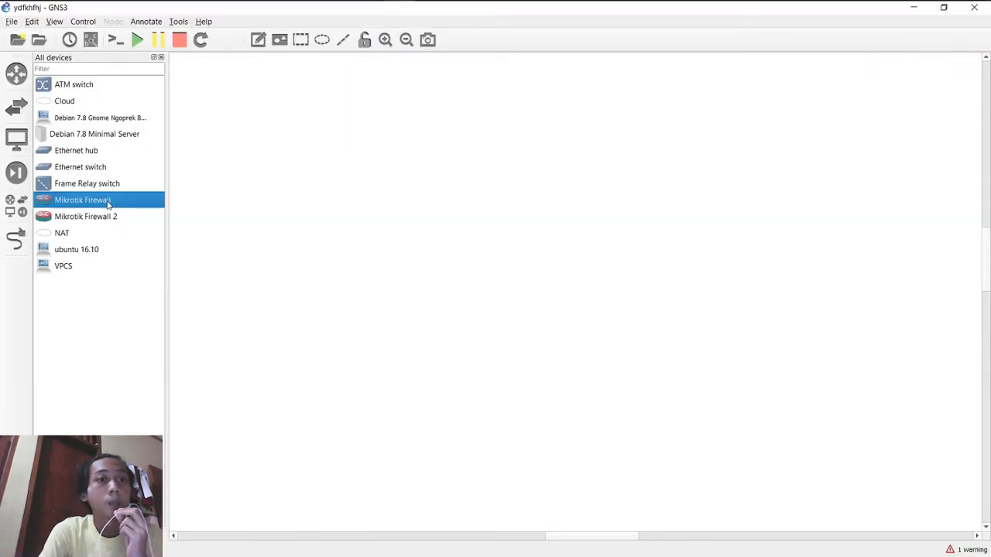
click(430, 208)
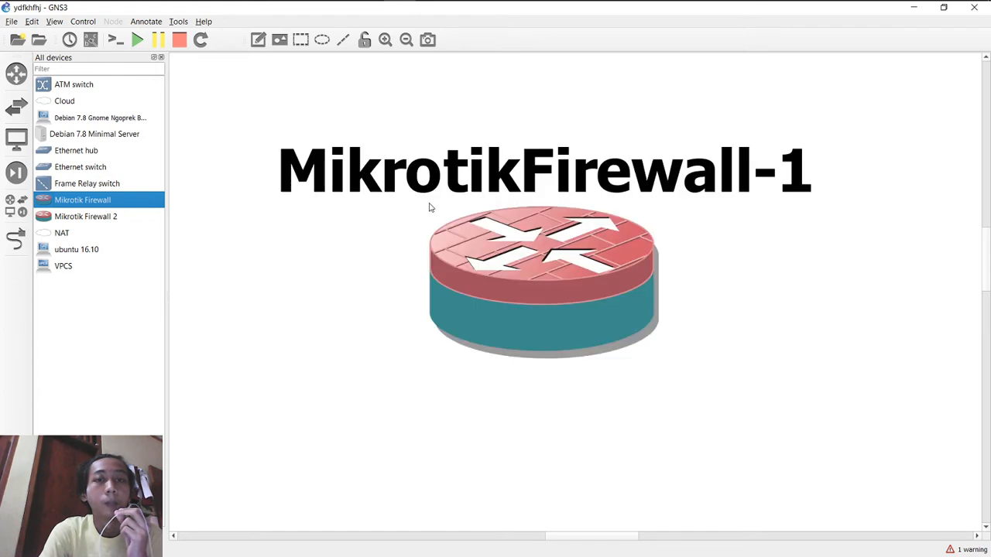
scroll(539, 248, down, 3)
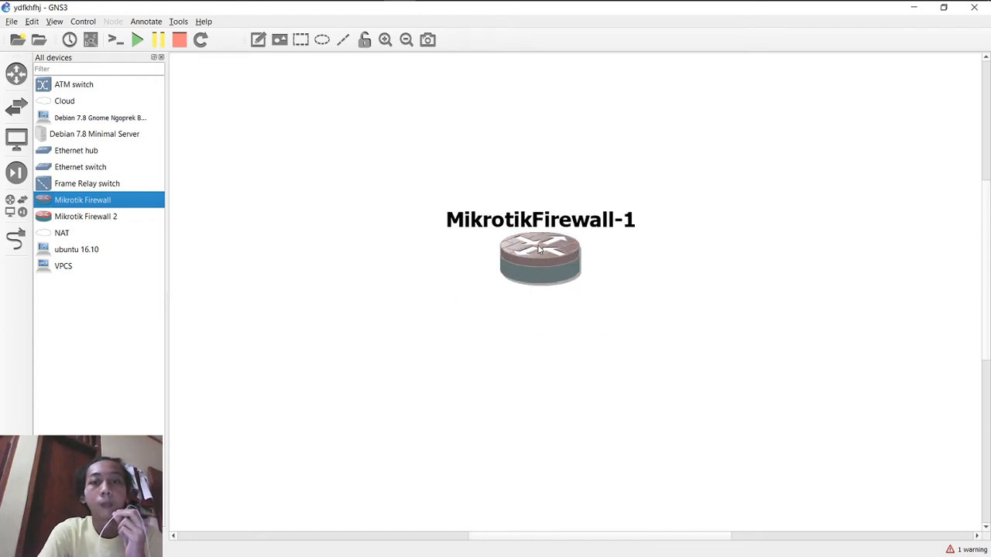
scroll(539, 247, down, 2)
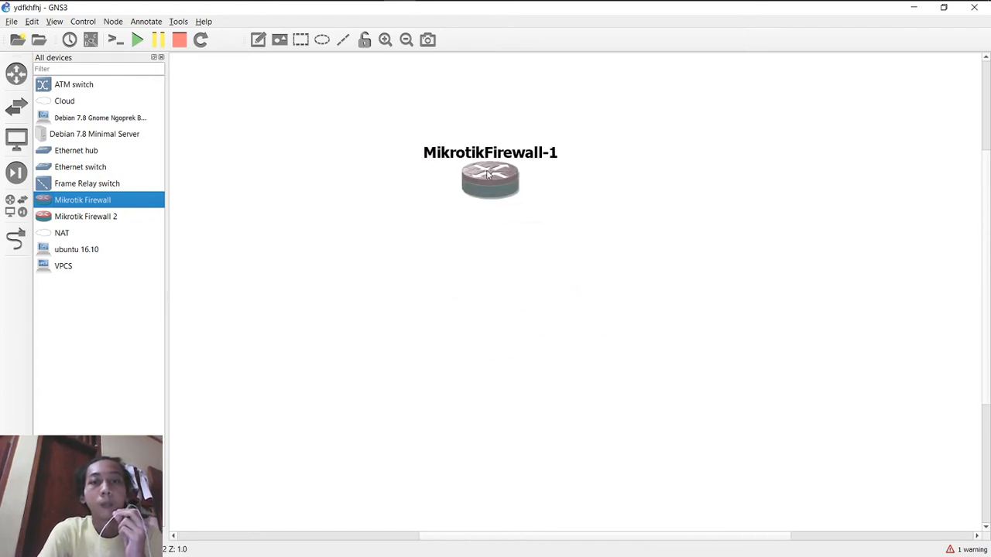
scroll(620, 236, down, 4)
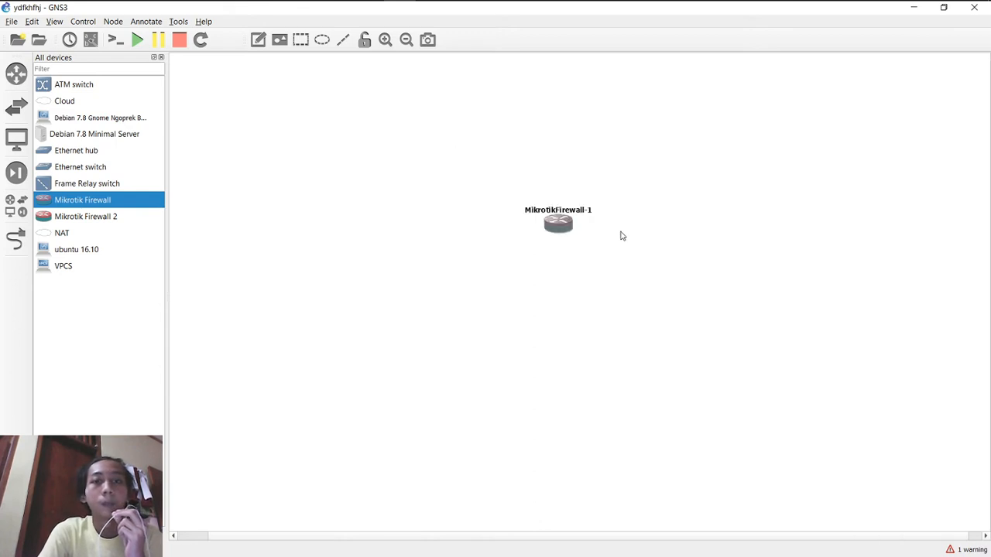
scroll(619, 235, up, 6)
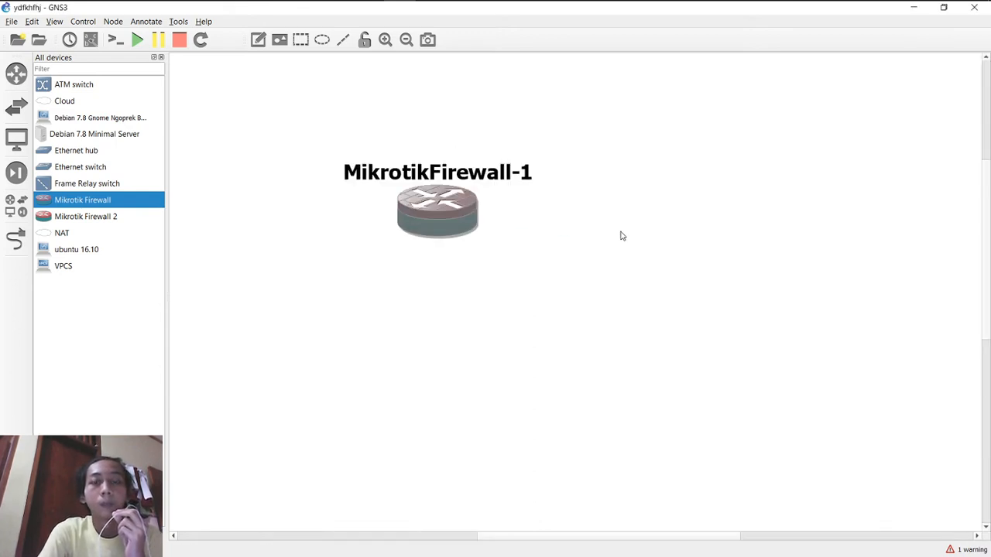
scroll(620, 235, down, 1)
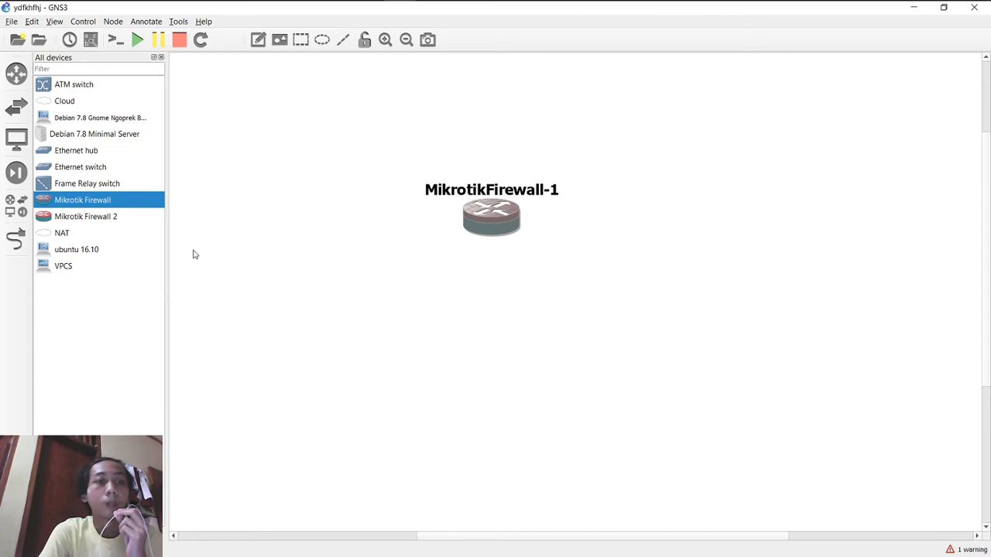
Add a Debian 7.8 Gnome Ngoprek Bash node below the Mikrotik Firewall node and move it slightly further down
click(102, 124)
drag(102, 124, 505, 393)
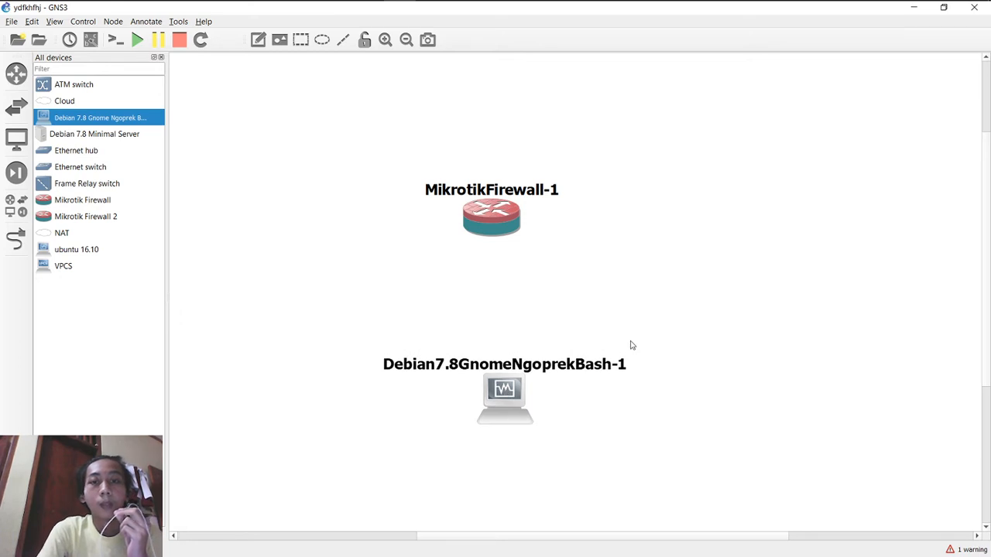
scroll(631, 346, down, 4)
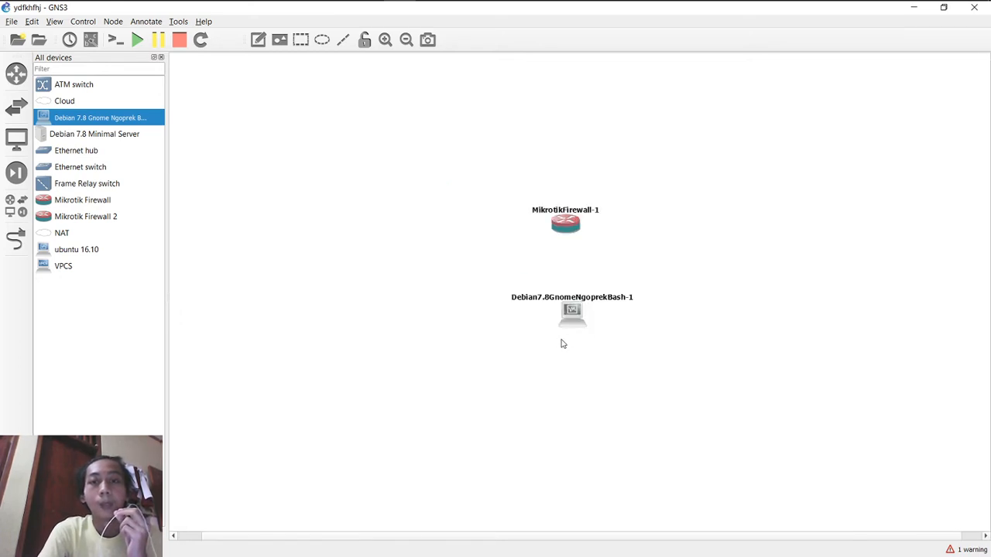
scroll(611, 306, right, 1)
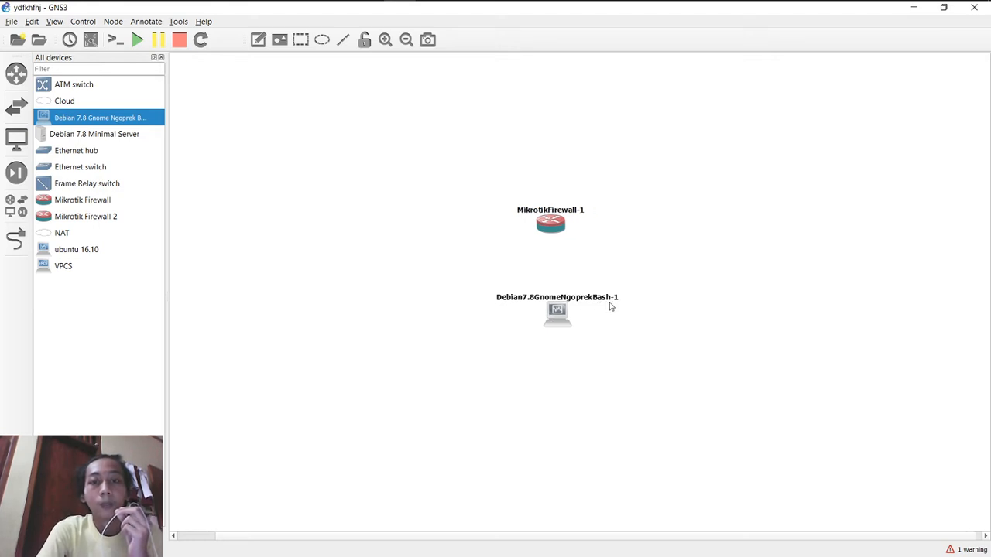
drag(546, 327, 543, 370)
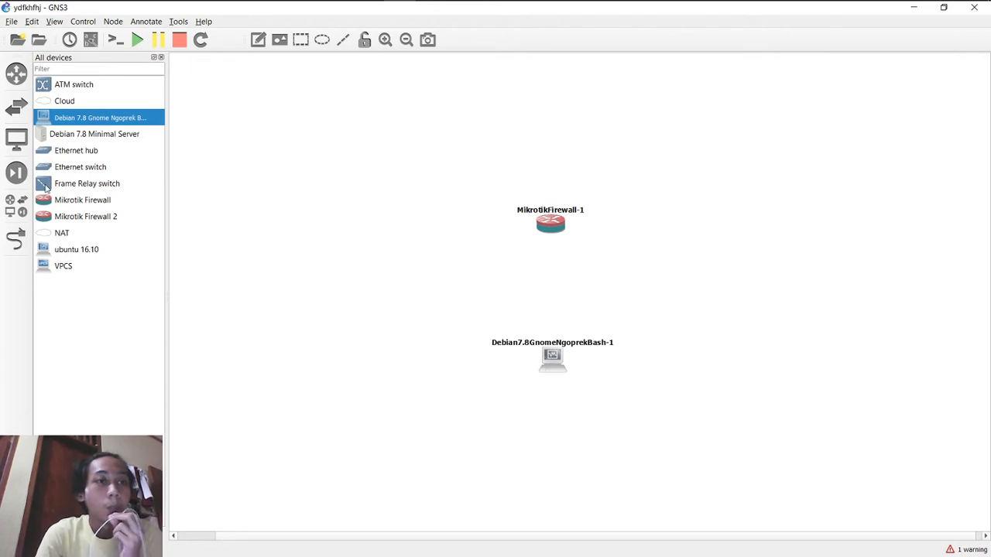
Link Ethernet0 of the Debian node to Ethernet0 of the MikrotikFirewall-1 node and straighten the link by nudging the Debian node
click(22, 245)
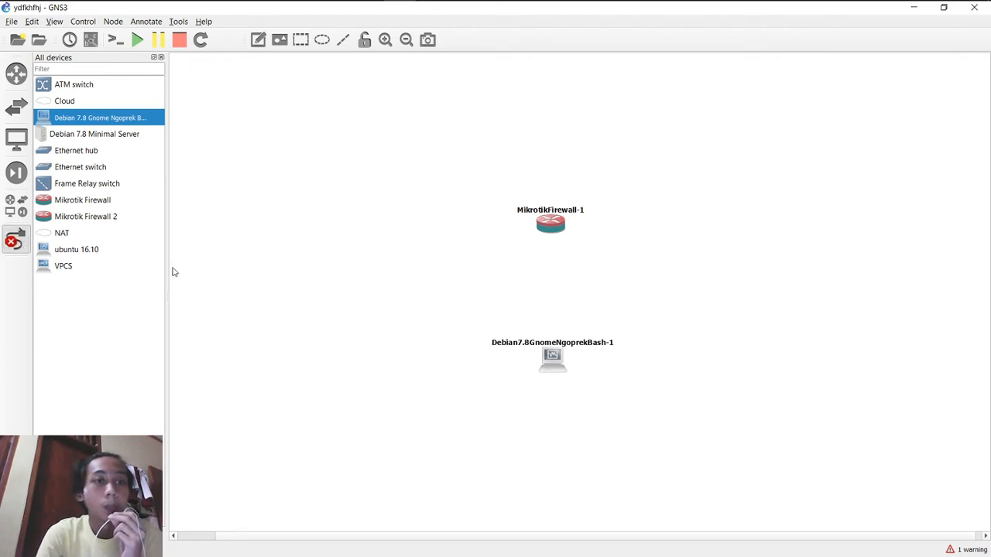
click(20, 250)
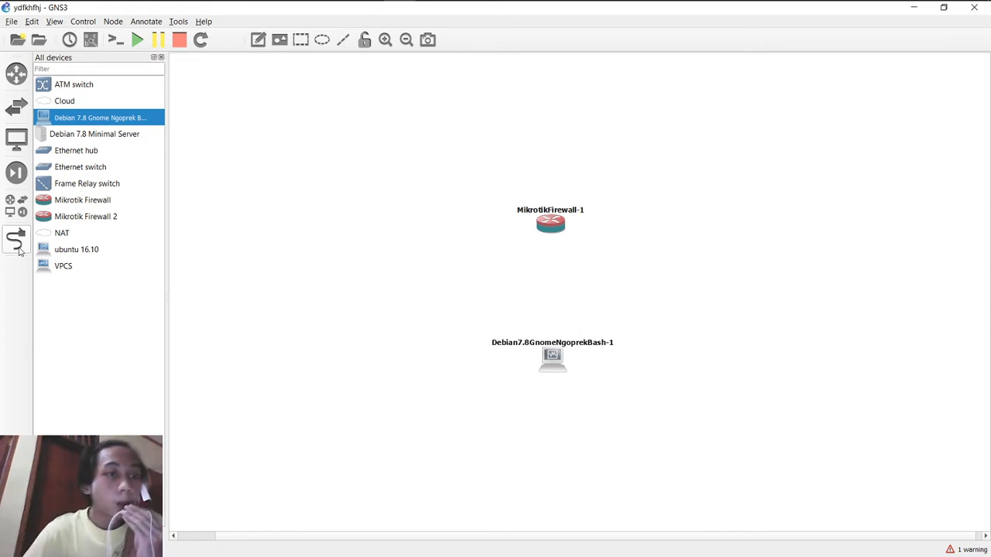
click(19, 246)
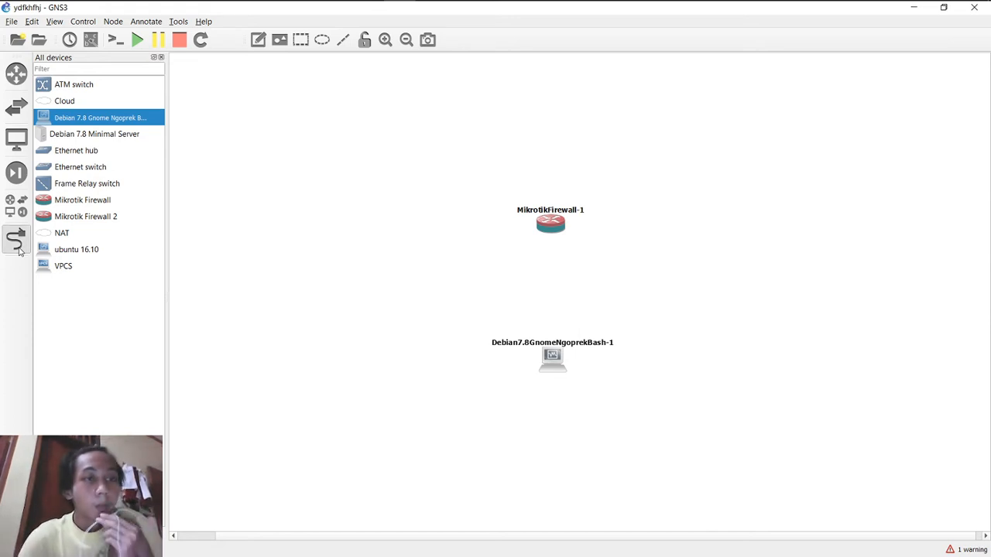
click(554, 359)
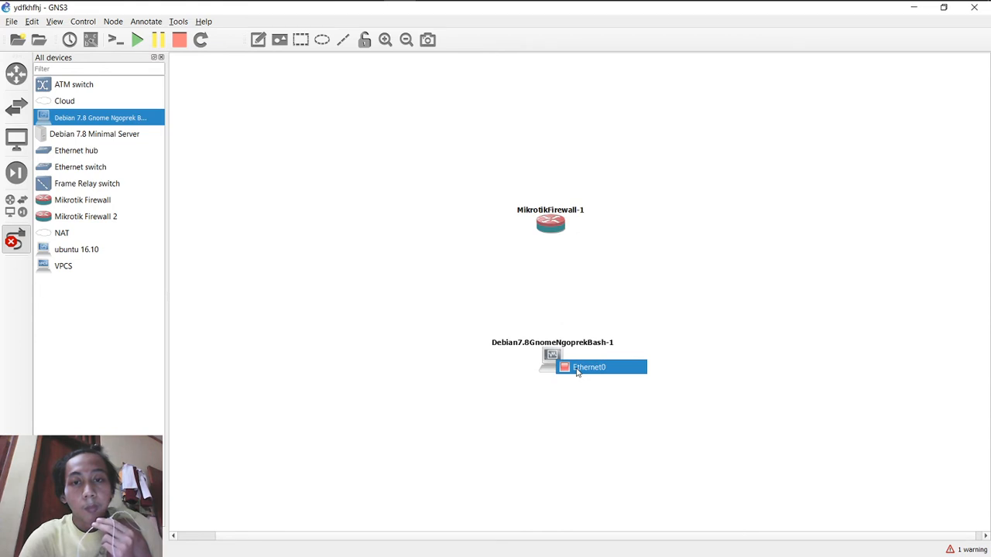
click(576, 368)
click(551, 230)
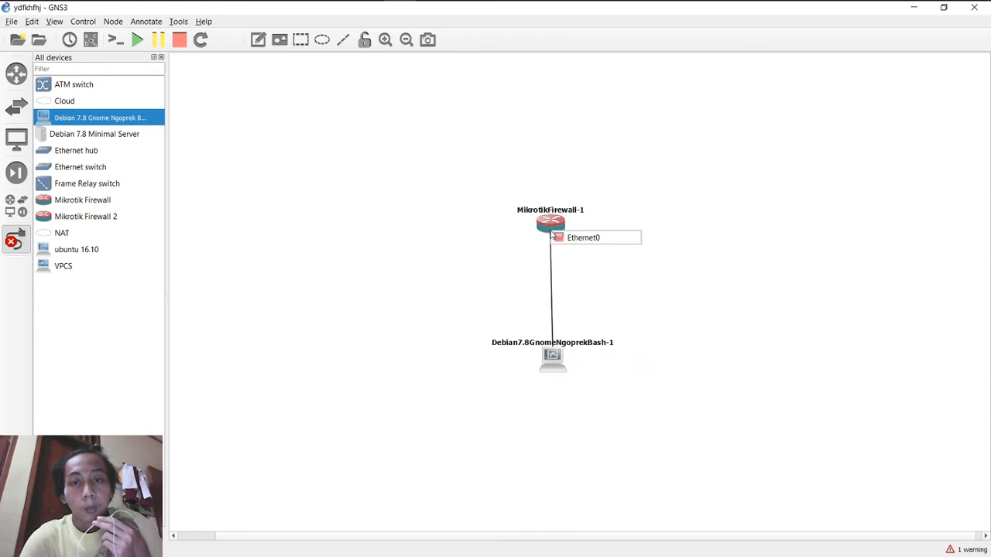
click(582, 238)
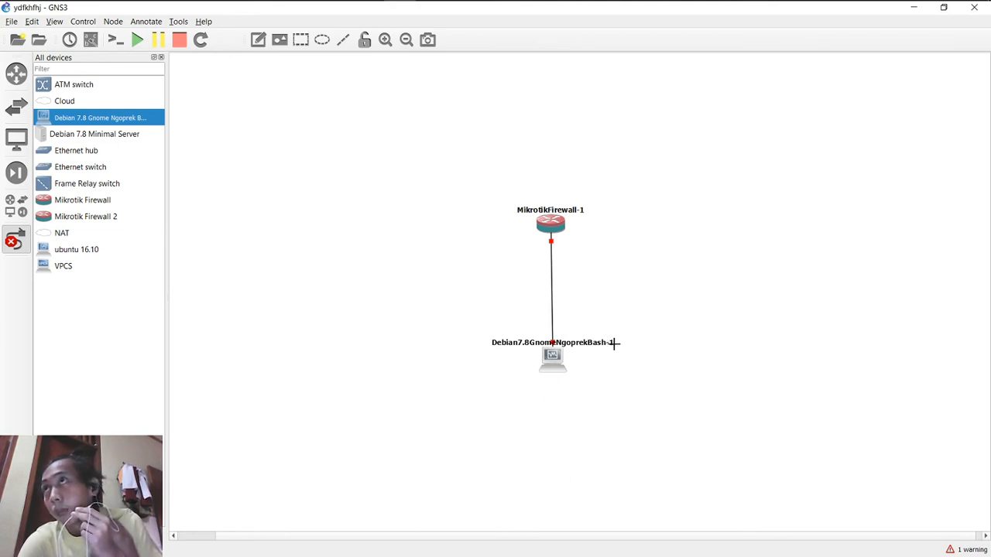
right_click(755, 387)
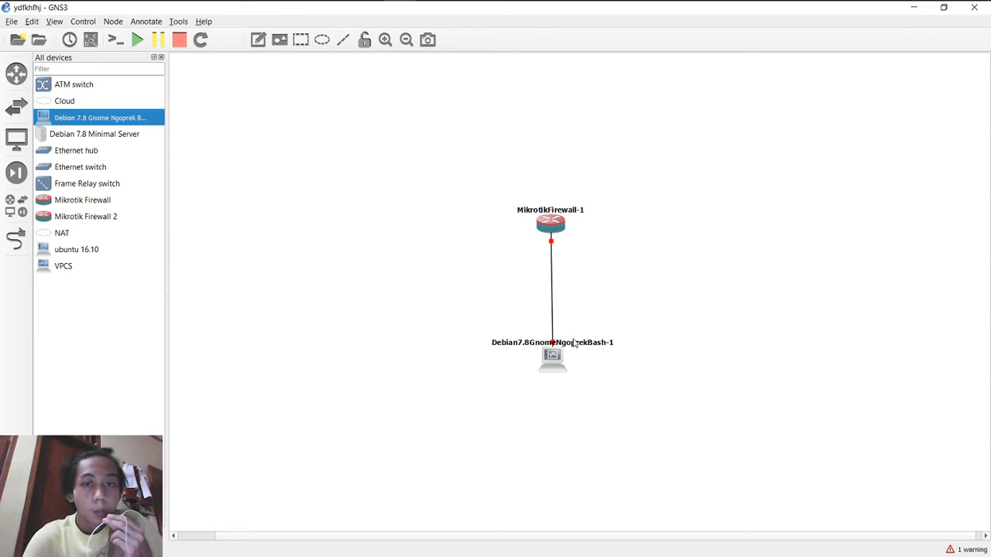
mouse_move(555, 361)
mouse_down()
mouse_move(538, 358)
mouse_move(549, 358)
mouse_up()
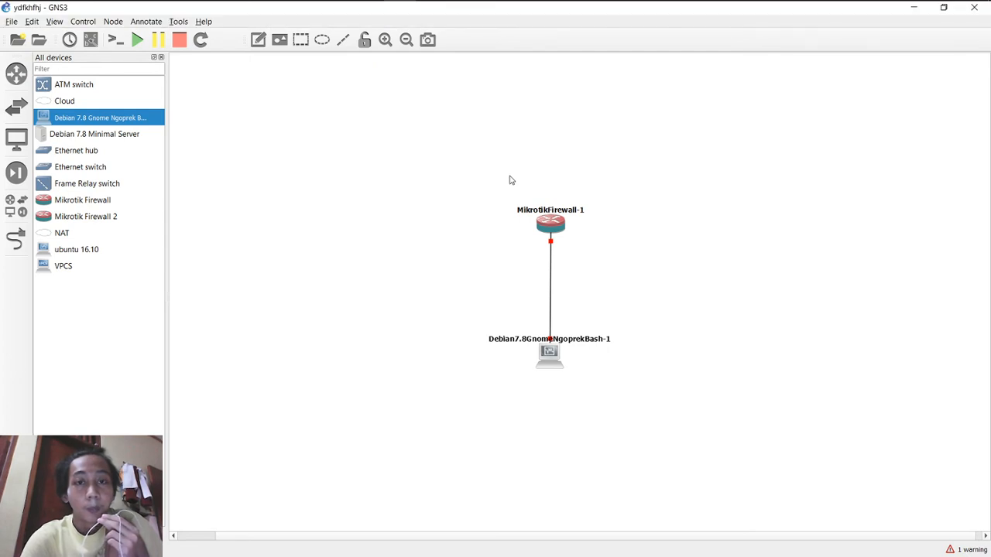
Try to start the MikrotikFirewall-1 and Debian nodes together
mouse_move(549, 227)
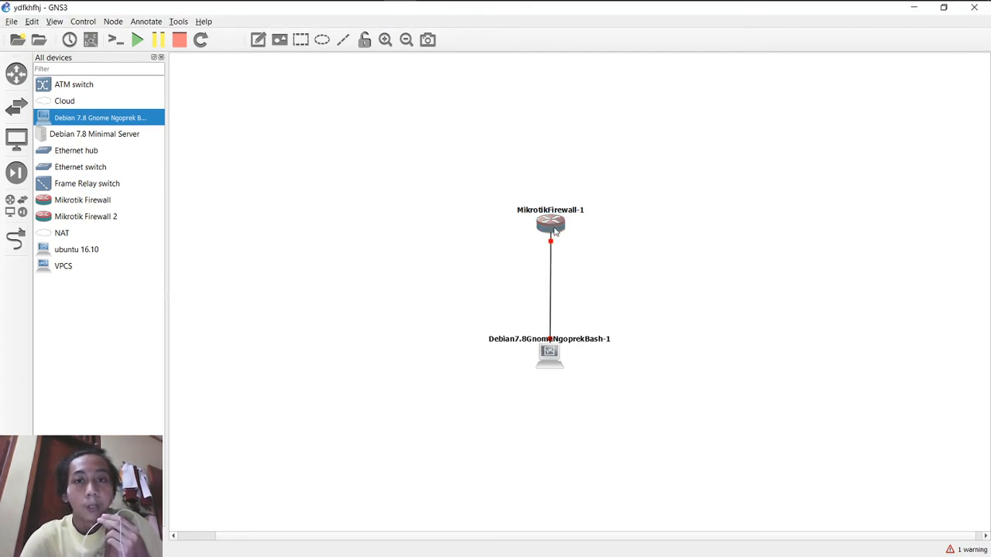
right_click(555, 230)
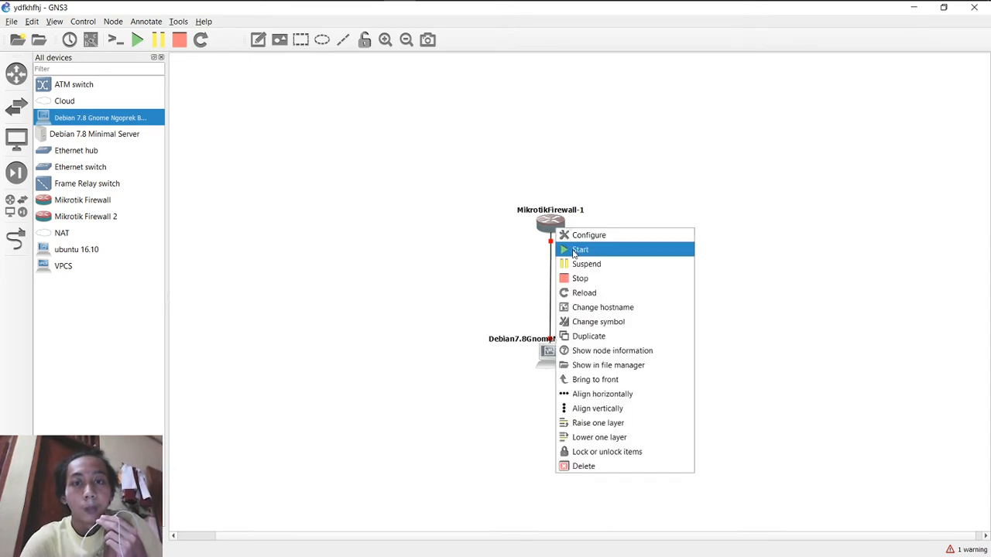
click(572, 249)
click(562, 297)
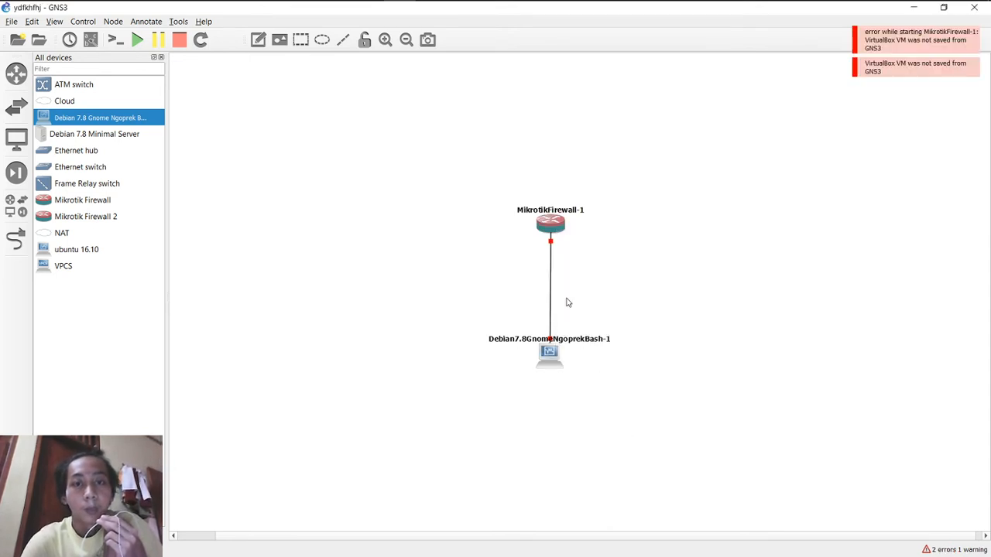
Switch to VirtualBox Manager and resume the saved MikrotikFirewall-1 virtual machine
mouse_move(456, 6)
click(366, 12)
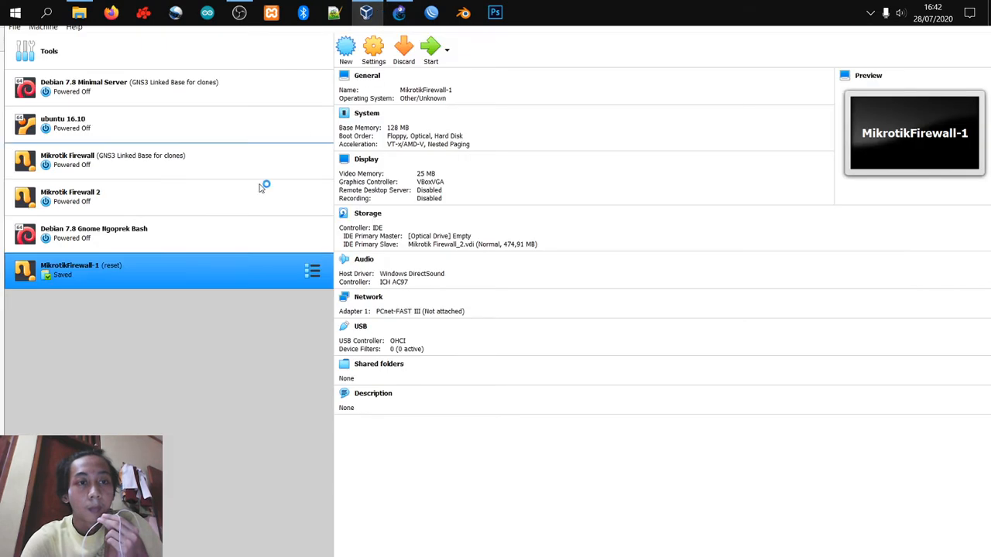
click(434, 48)
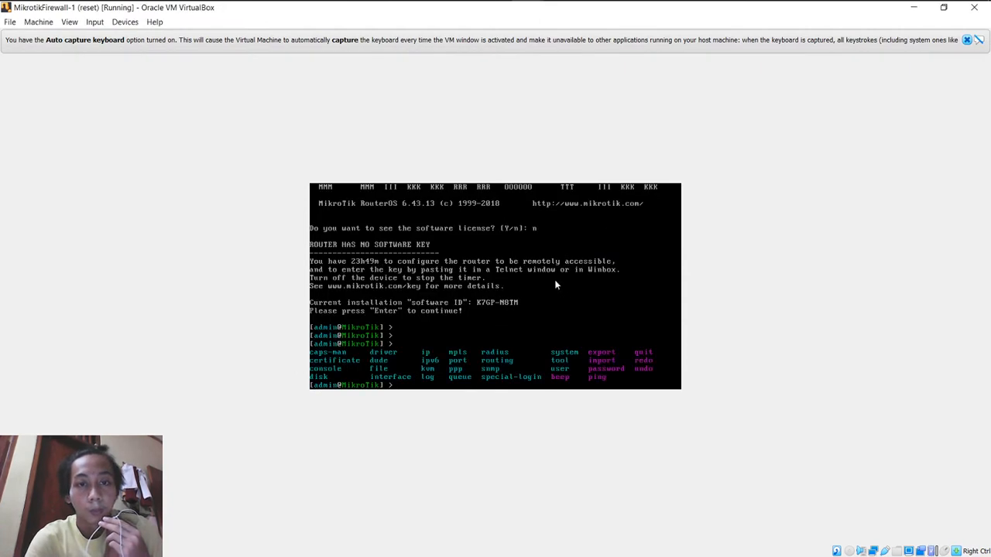
Decline the input capture and shut down the Mikrotik router with the command "system shutdown", answering y
click(554, 280)
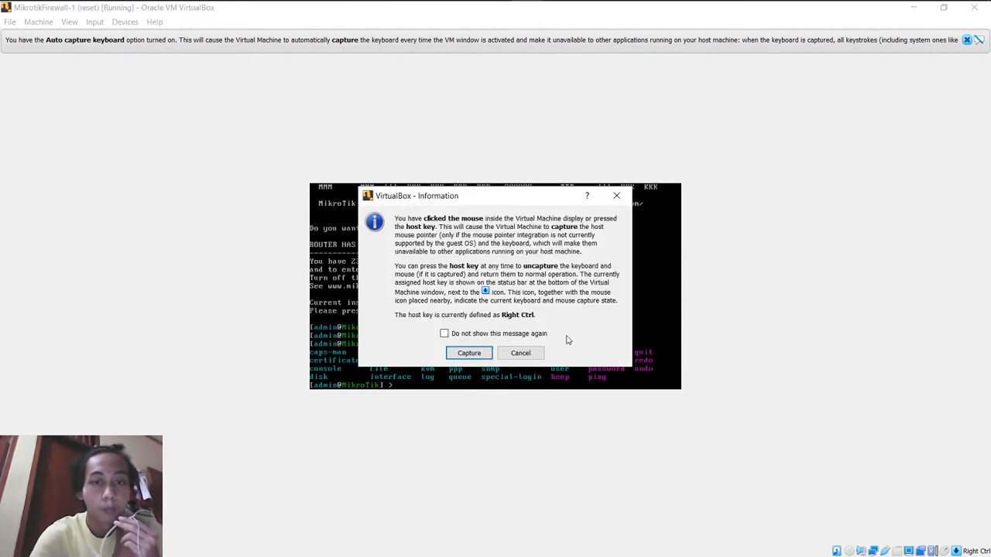
click(511, 353)
text(sys)
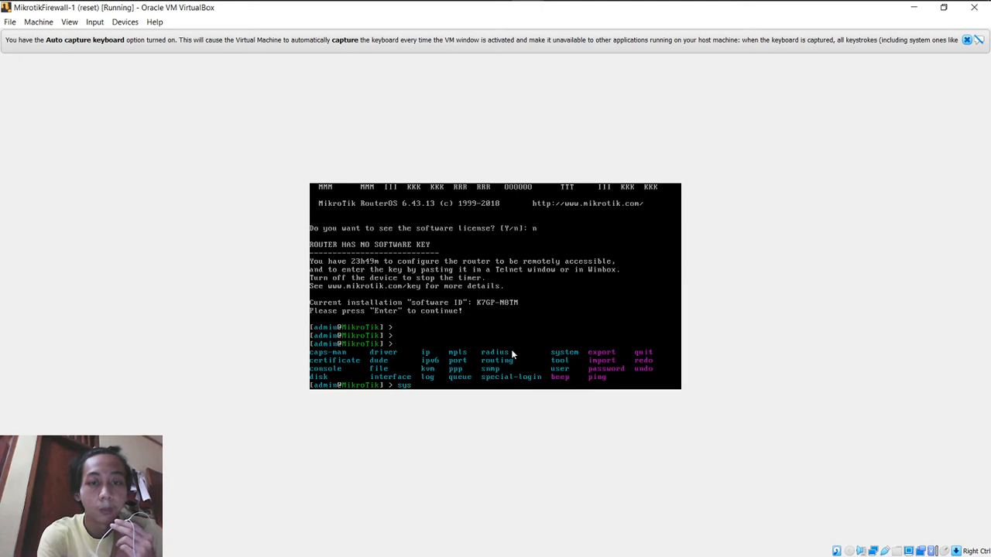
text(tem dhduowe)
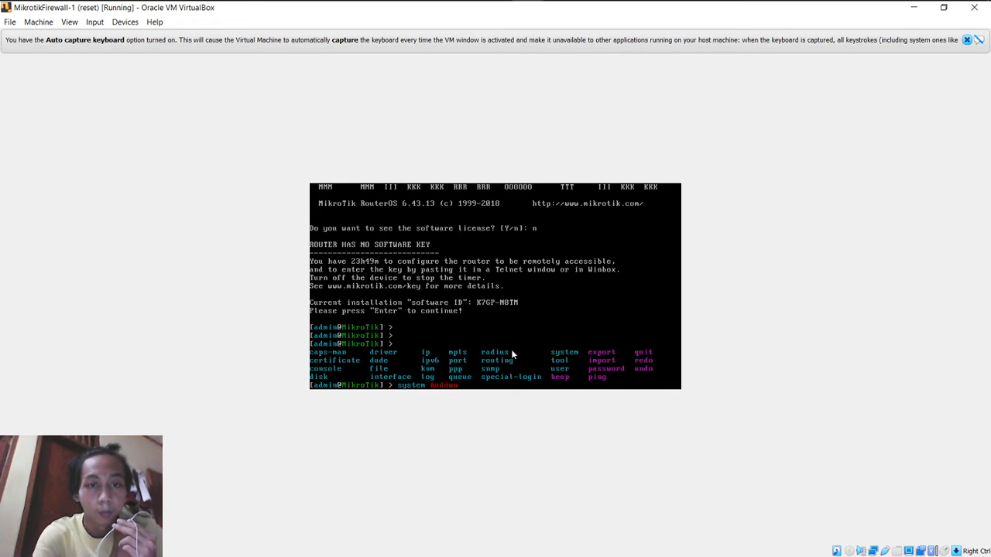
text(n)
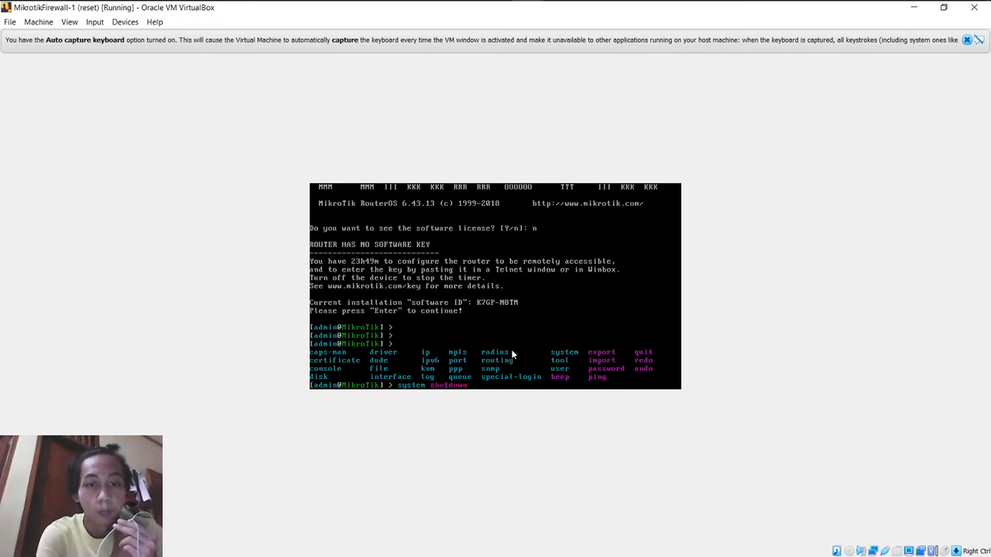
key(Return)
text(y)
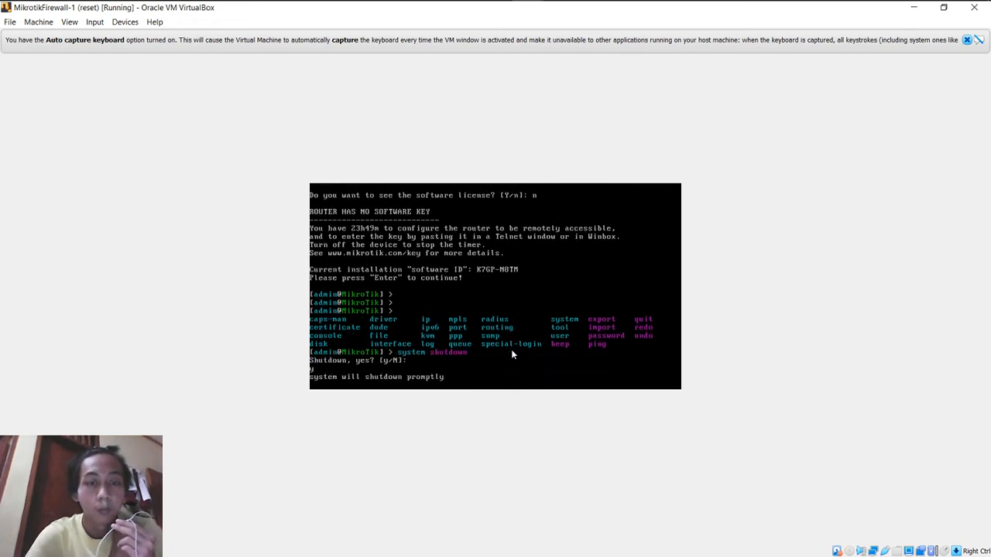
Switch to GNS3 to check the Debian node, and check the power states of the machines in VirtualBox Manager
mouse_move(703, 2)
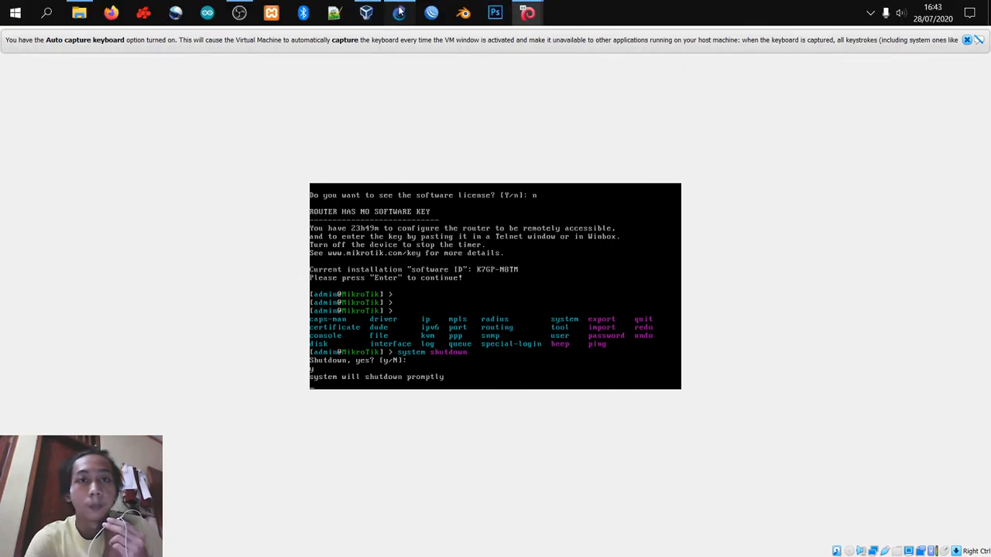
click(400, 12)
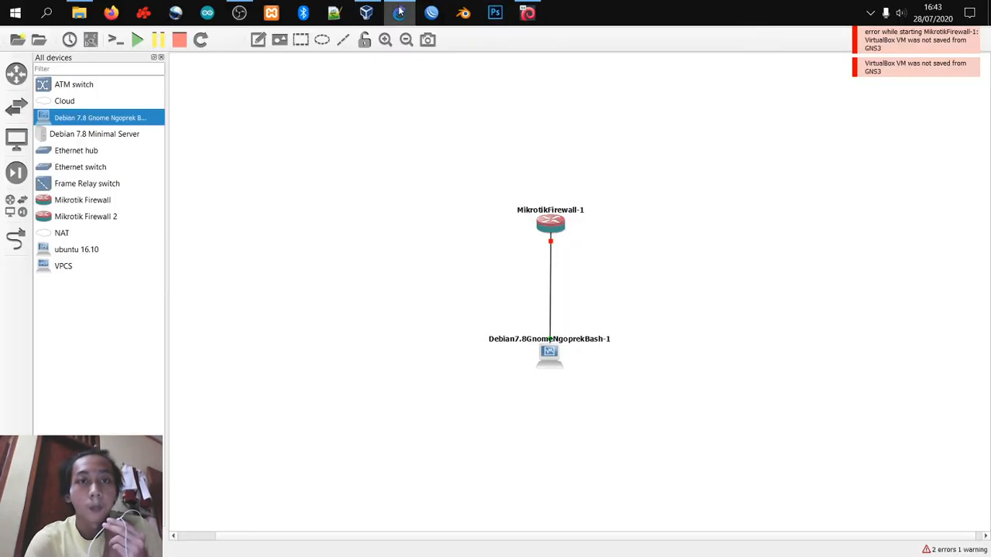
right_click(549, 352)
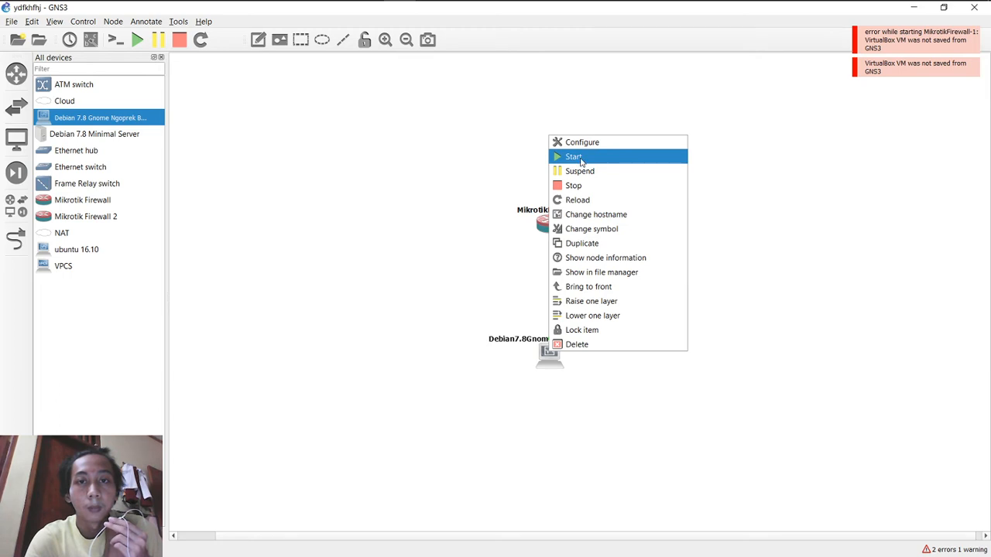
click(800, 203)
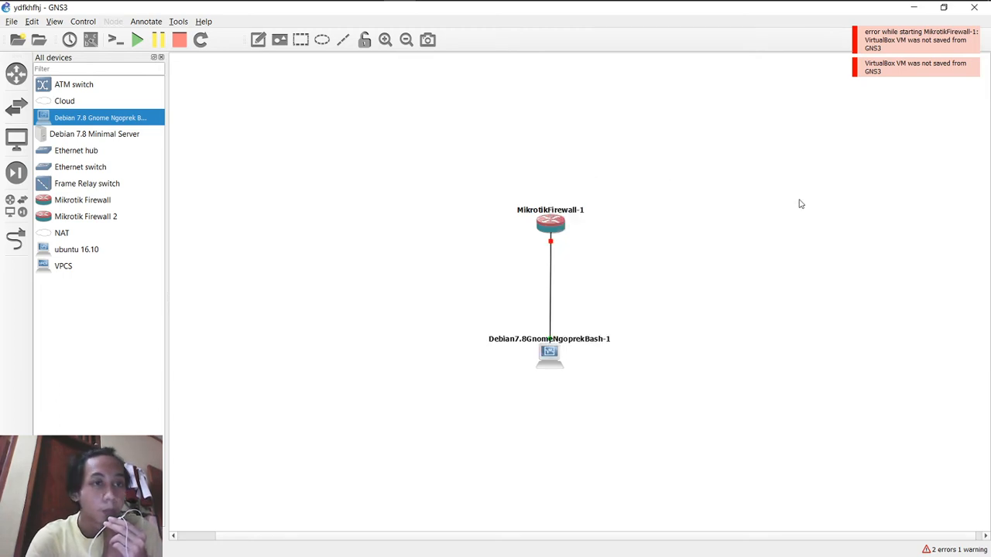
mouse_move(475, 4)
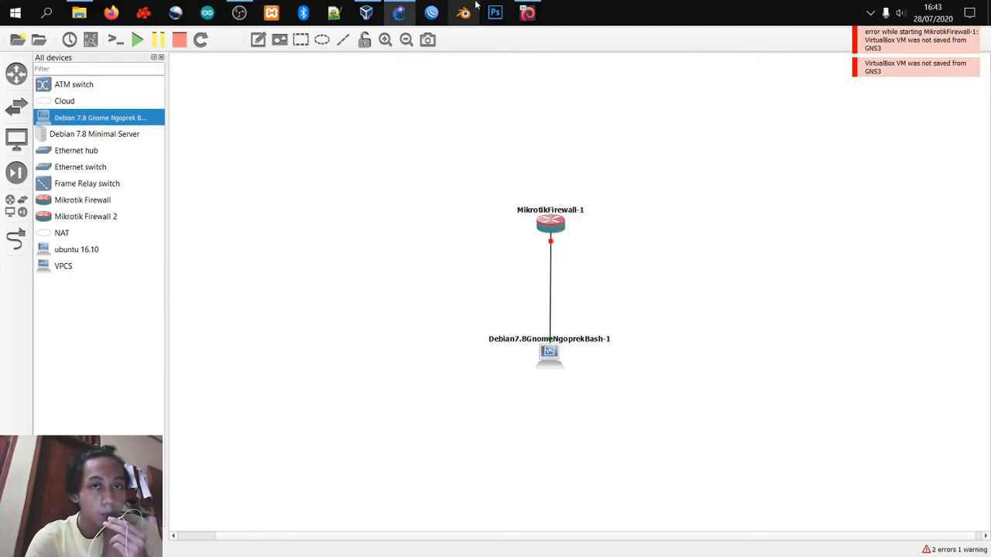
mouse_move(534, 16)
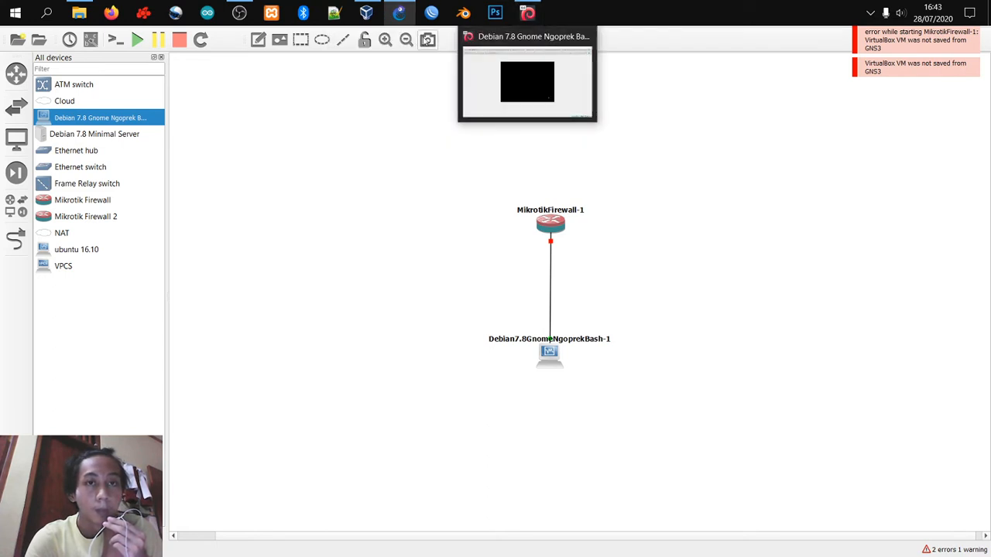
click(368, 21)
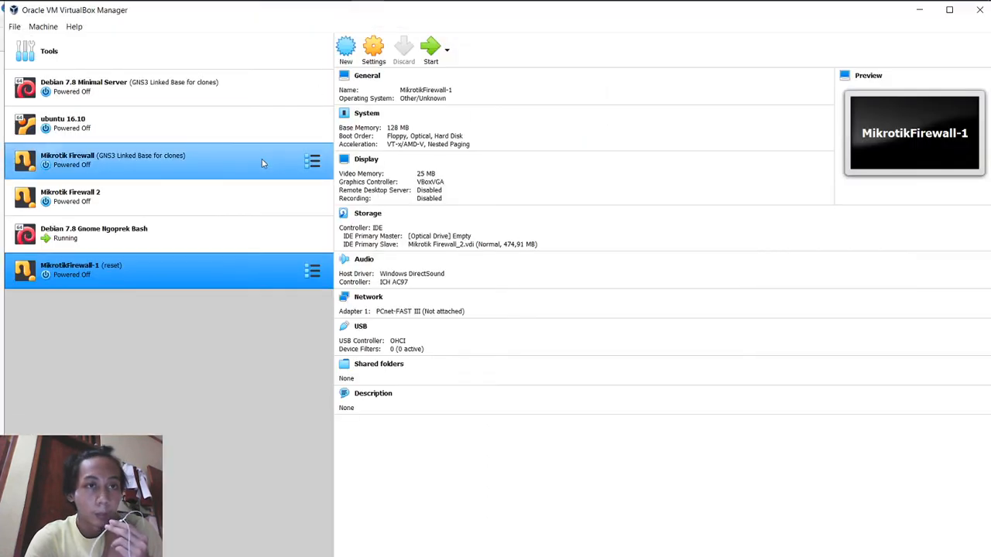
mouse_move(552, 1)
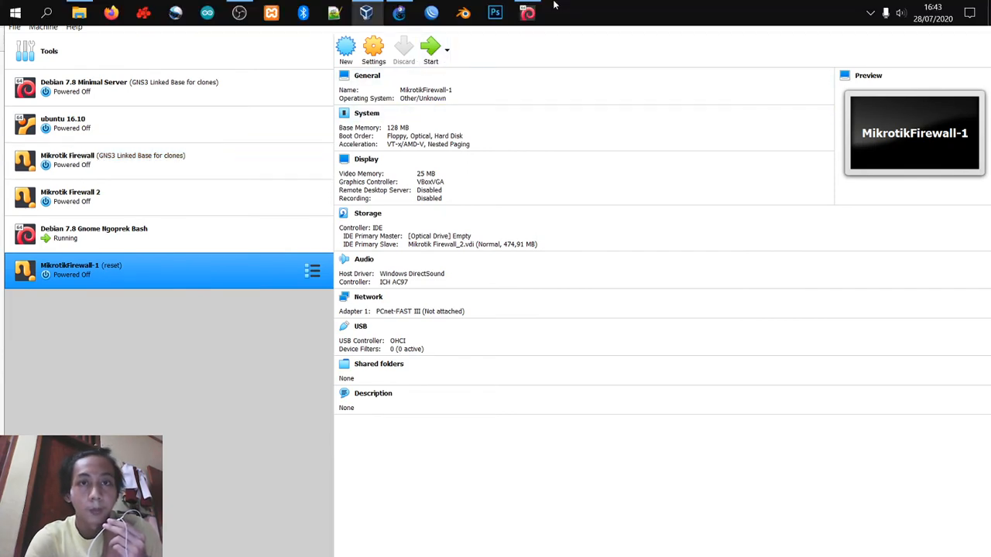
Return to GNS3 and start the MikrotikFirewall-1 node
click(401, 13)
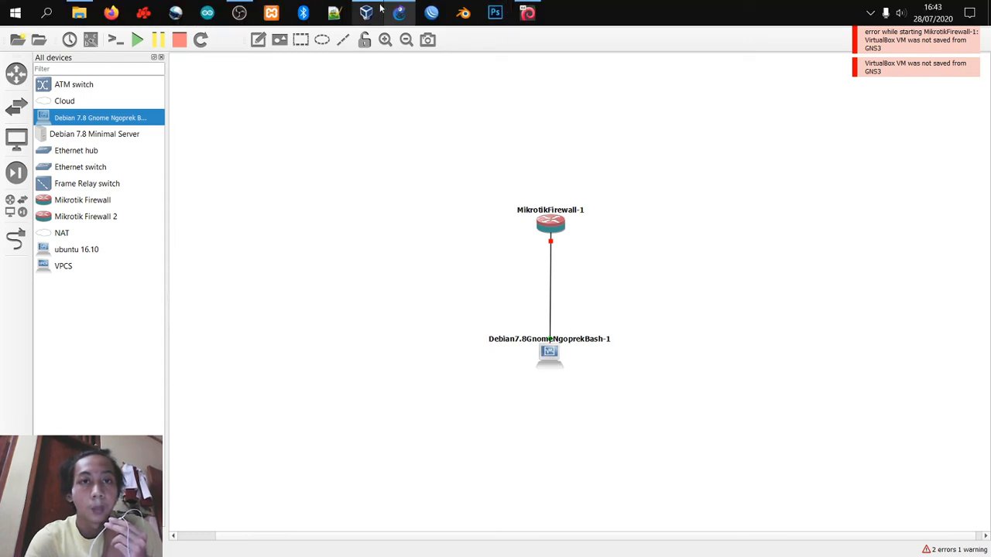
right_click(547, 229)
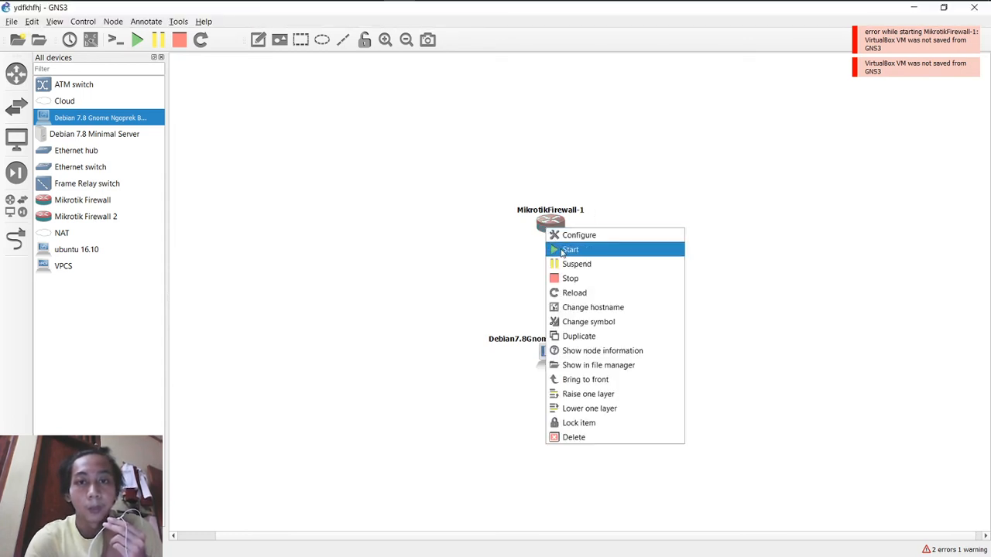
click(562, 251)
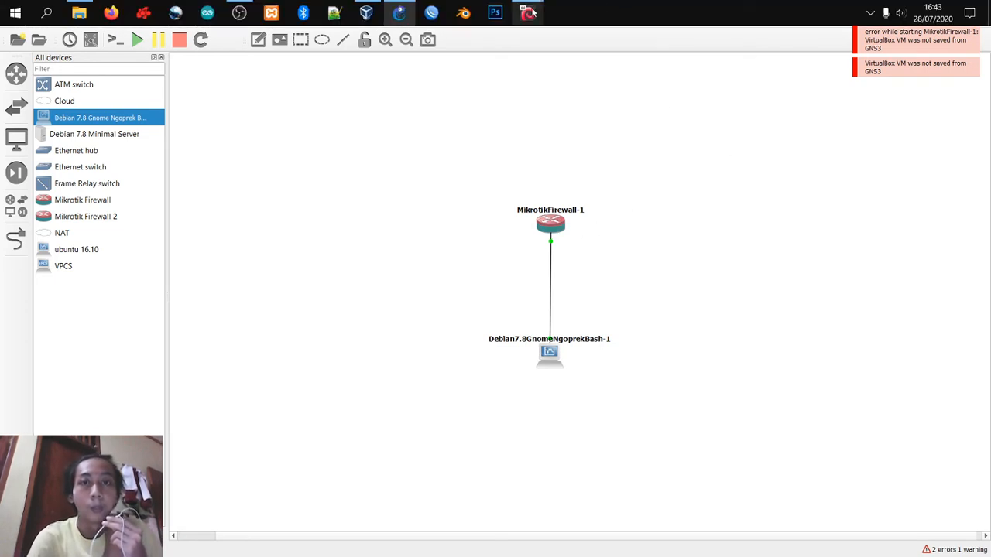
Switch to the running MikrotikFirewall-1 virtual machine window and focus its console, declining the input capture
mouse_move(534, 12)
click(578, 54)
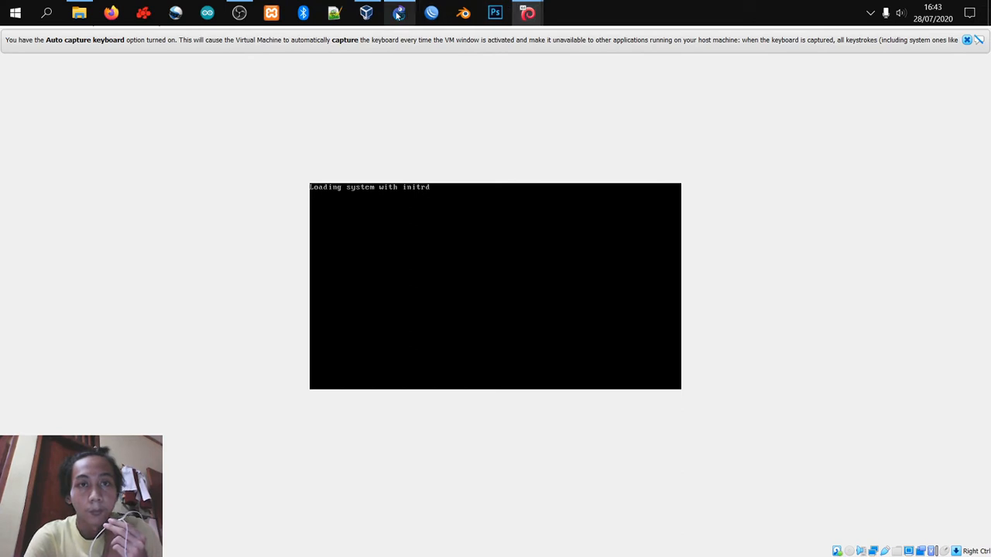
mouse_move(397, 15)
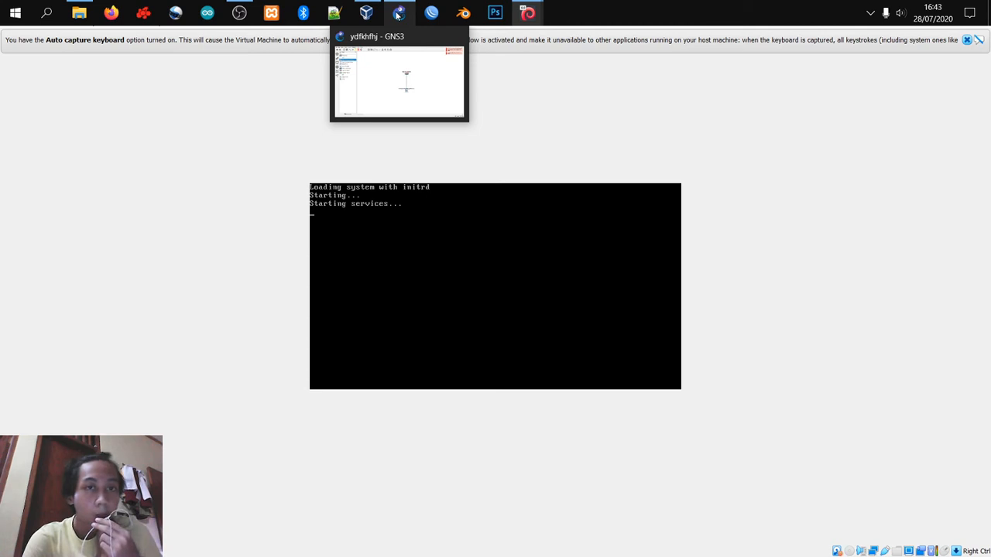
click(472, 262)
click(520, 353)
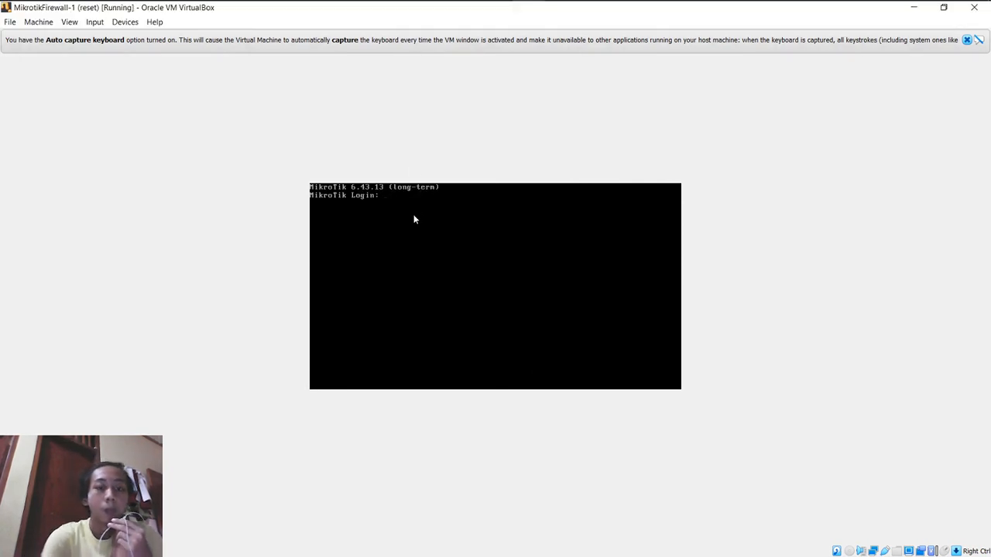
Log in to the Mikrotik console as admin with an empty password and continue to the command prompt
text(ad)
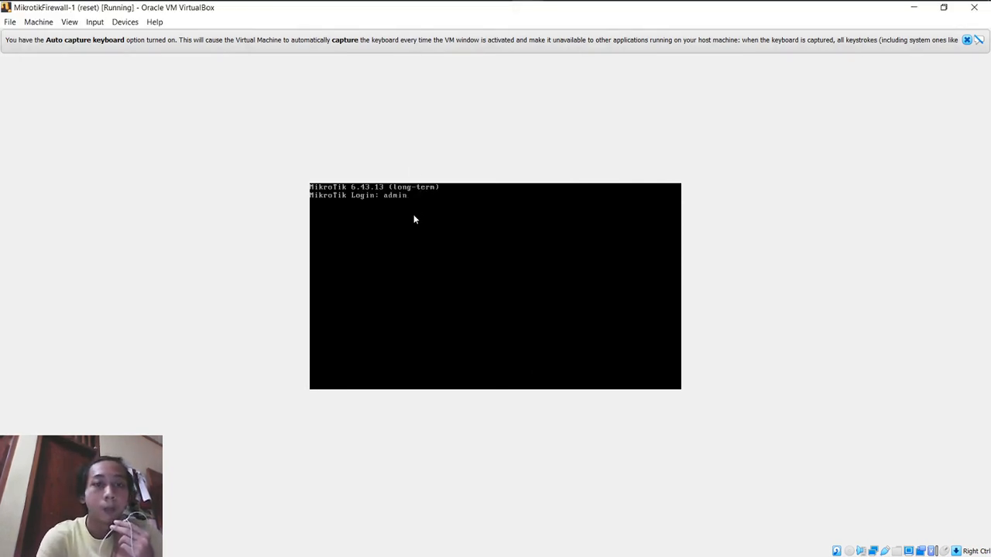
text(min)
key(Return)
key(Return)
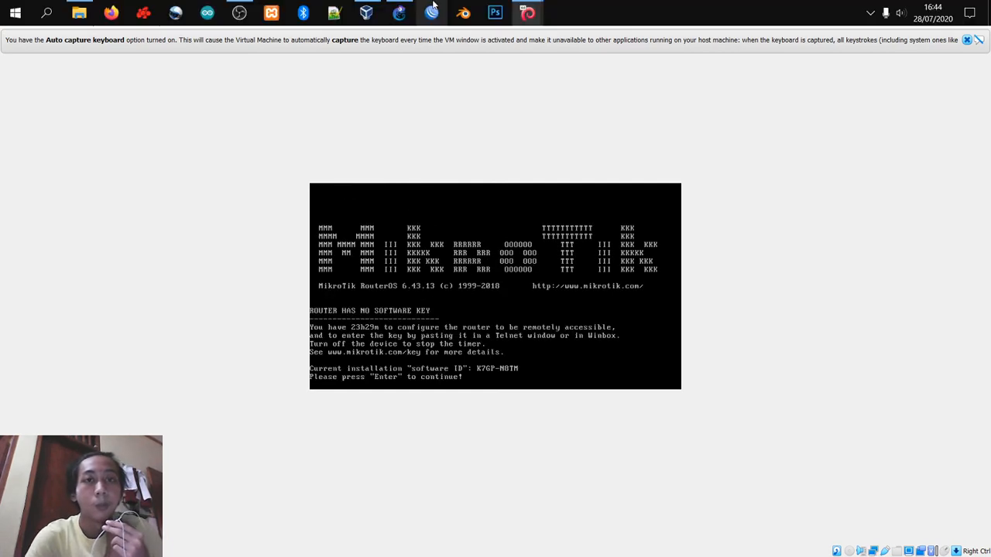
key(Return)
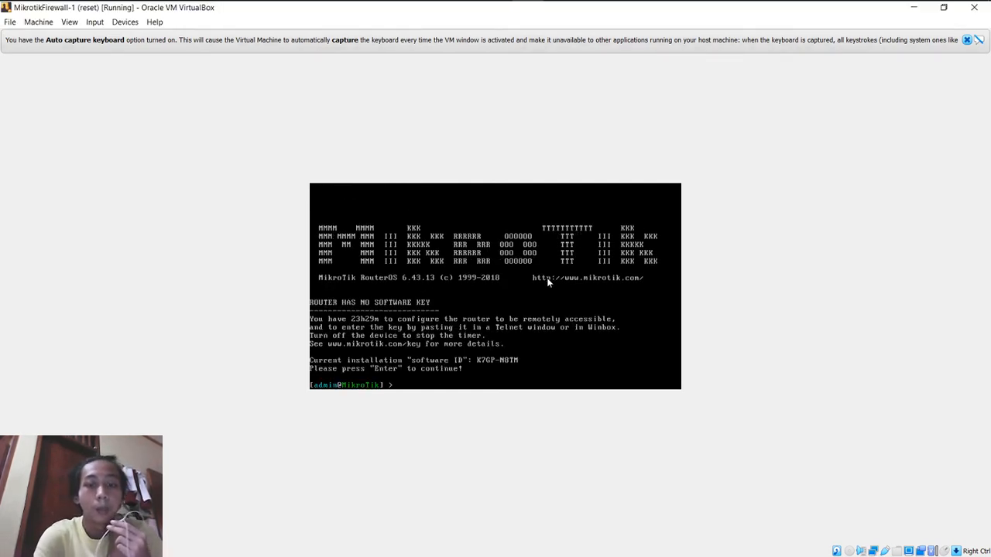
text(inte)
key(BackSpace)
key(BackSpace)
key(BackSpace)
key(BackSpace)
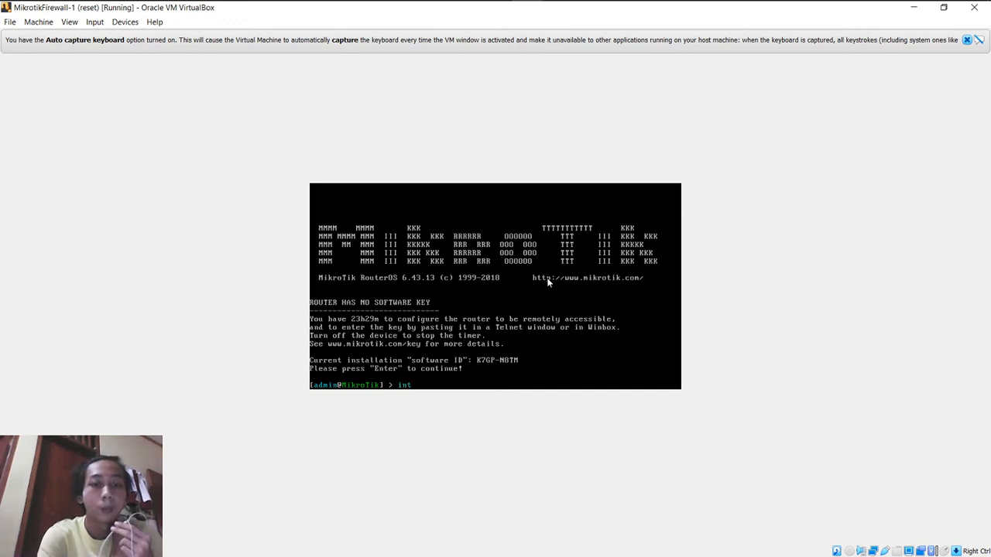
text(pri)
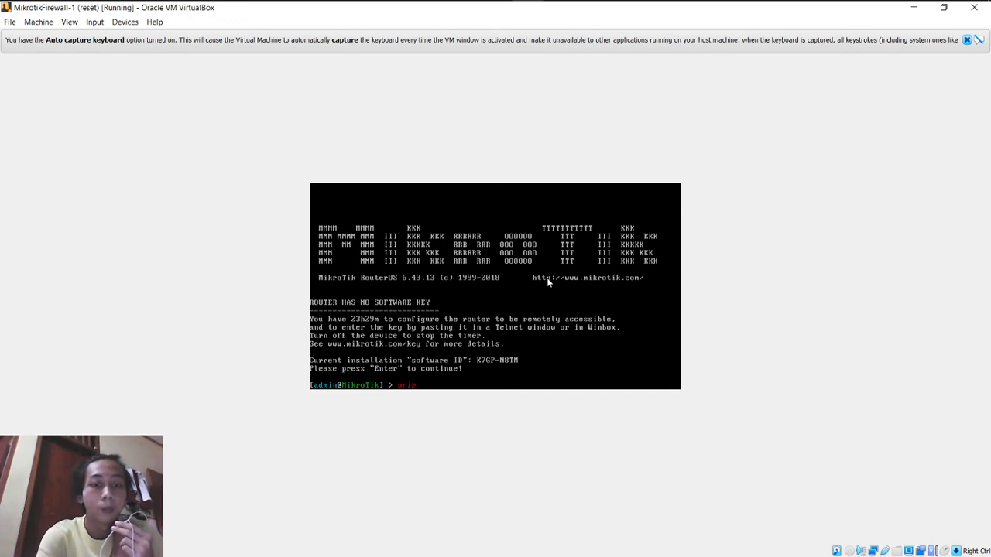
text(nt)
key(BackSpace)
key(BackSpace)
key(BackSpace)
key(BackSpace)
key(BackSpace)
List the Mikrotik router's network interfaces with the command interface print
text(int)
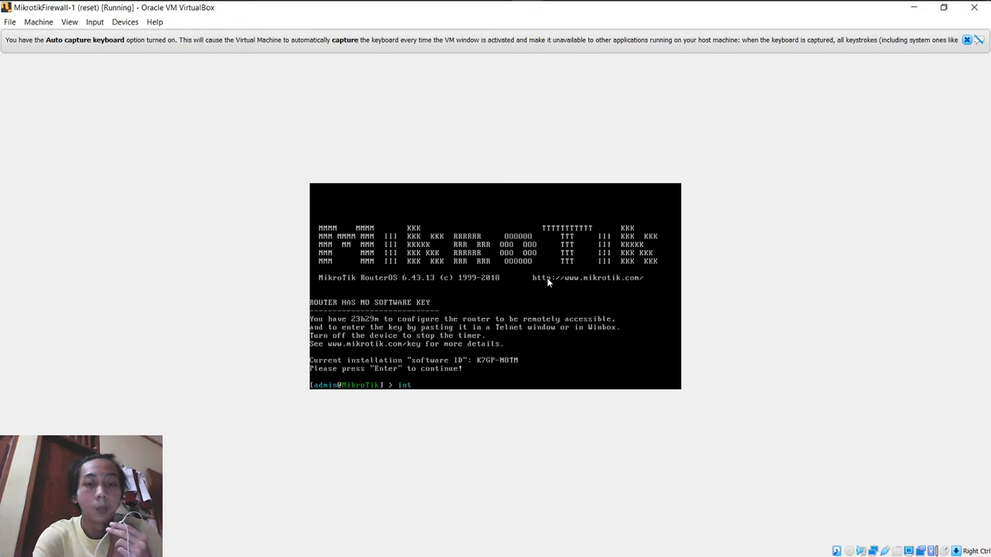
text(erf)
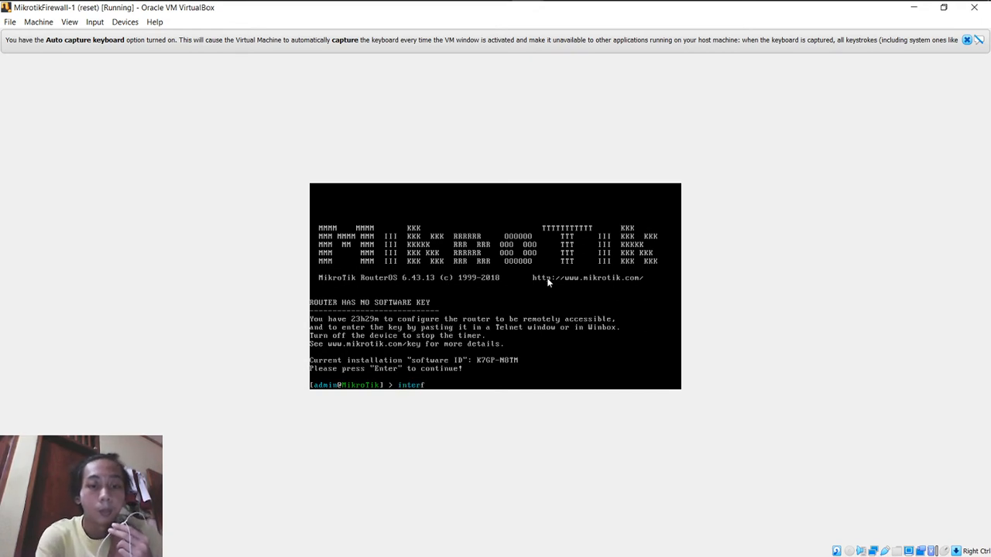
text(ace pri)
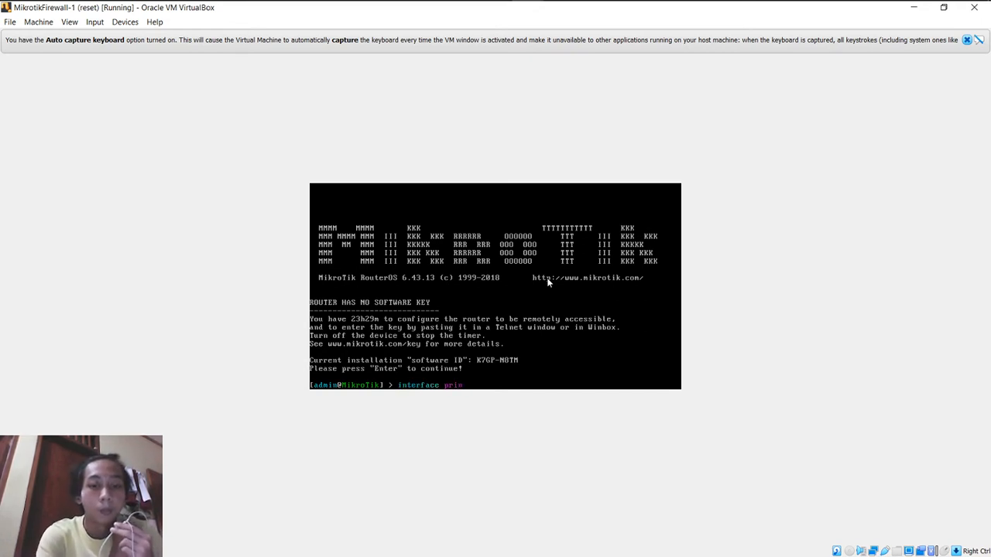
text(nt)
key(Return)
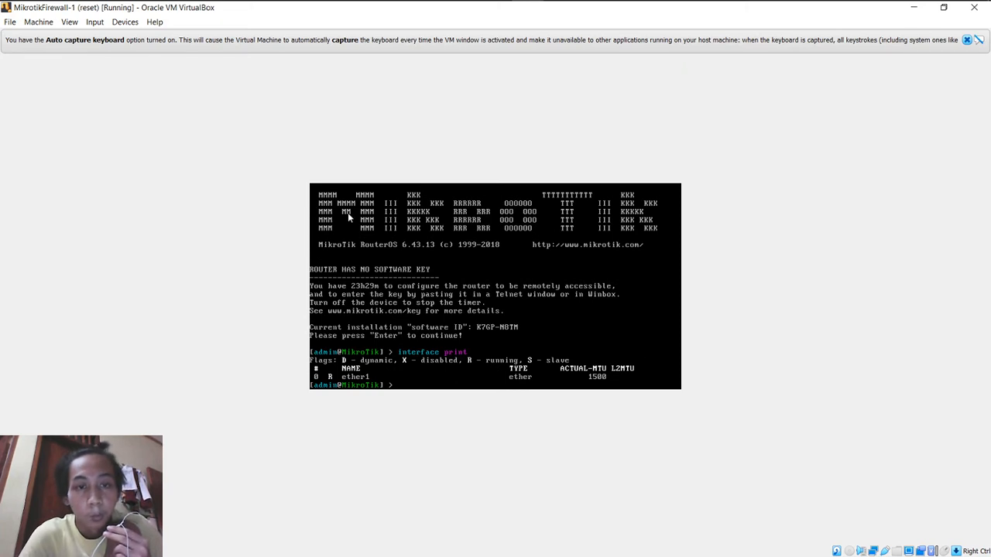
Switch to VirtualBox Manager, check the network adapter settings of the running MikrotikFirewall-1 machine, and close them unchanged
click(362, 13)
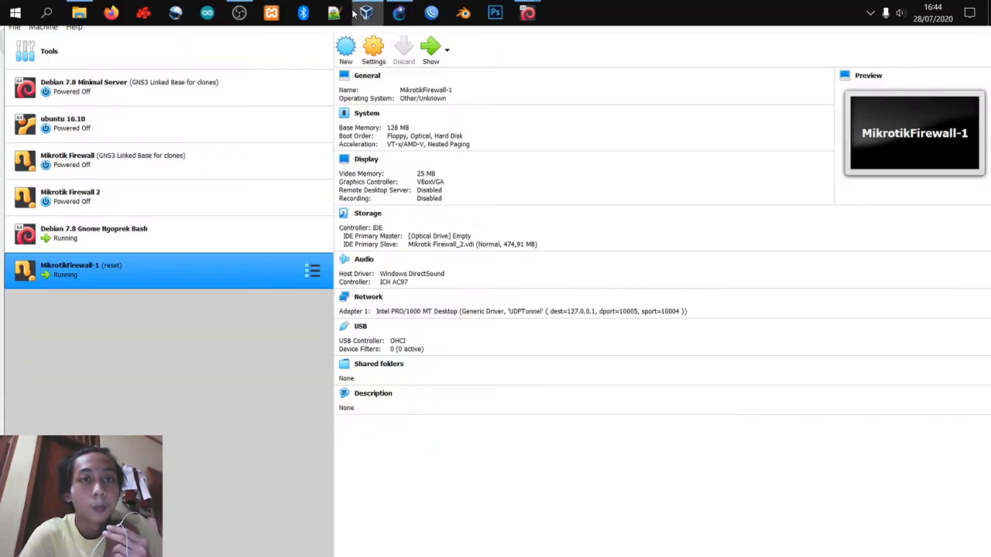
right_click(201, 271)
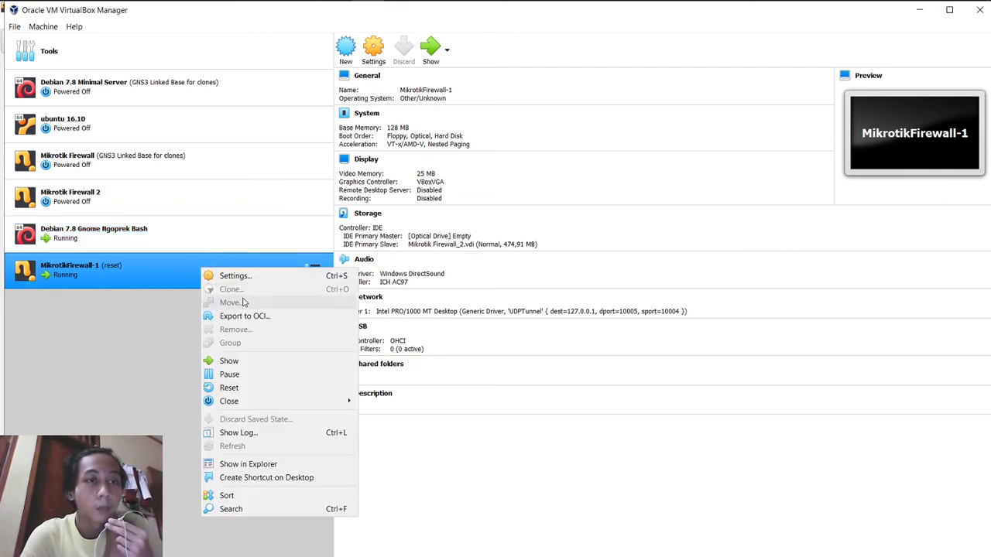
click(376, 54)
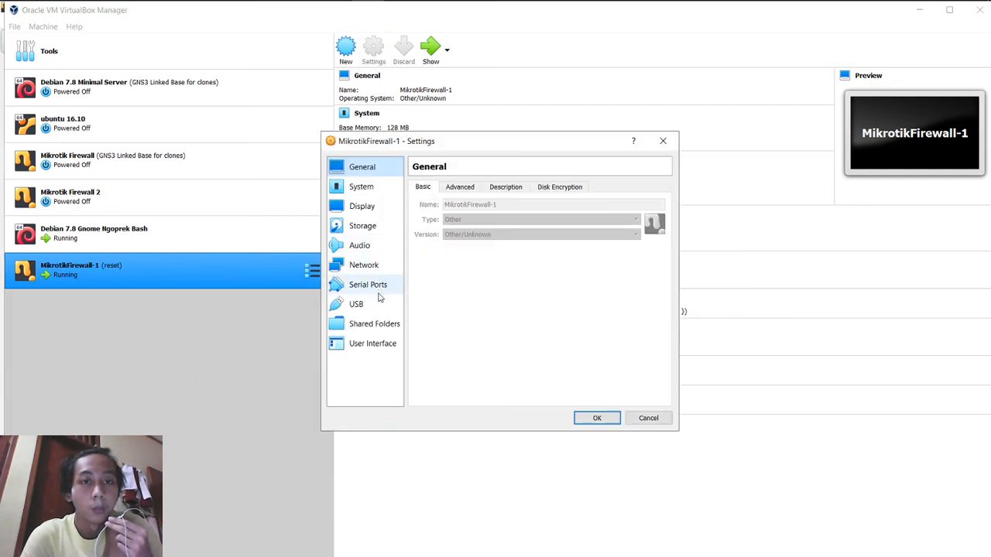
click(377, 267)
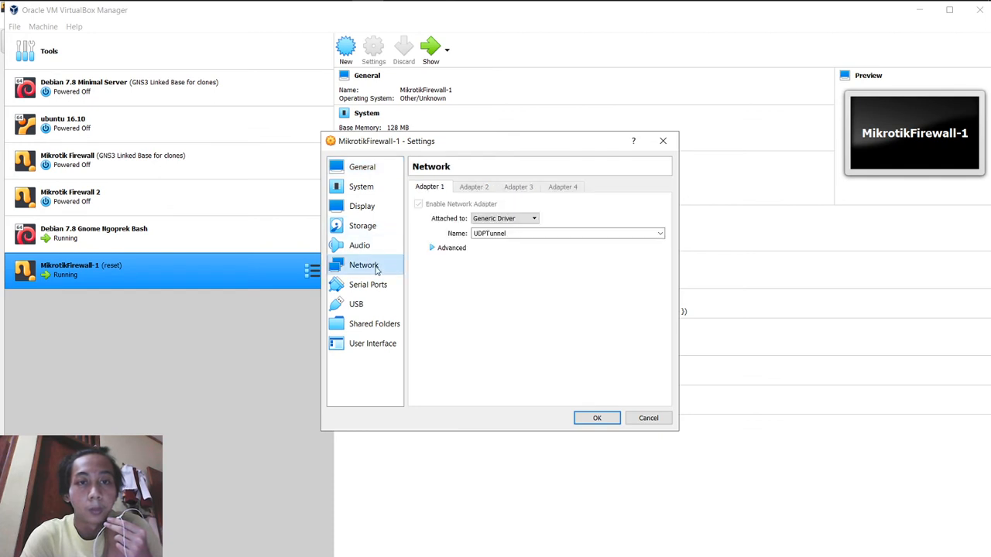
click(664, 142)
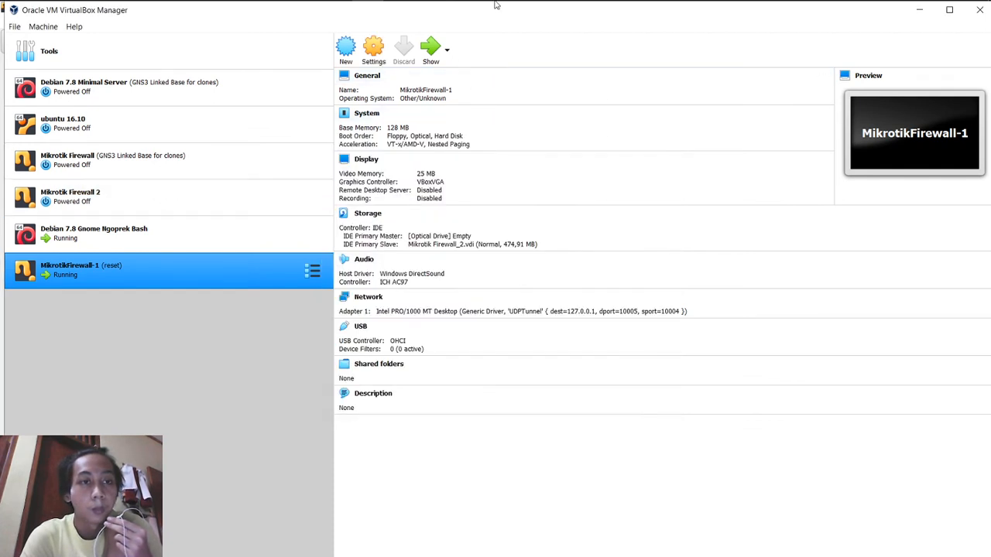
Return to the MikrotikFirewall-1 virtual machine window and close it by powering off the machine
mouse_move(496, 6)
click(586, 62)
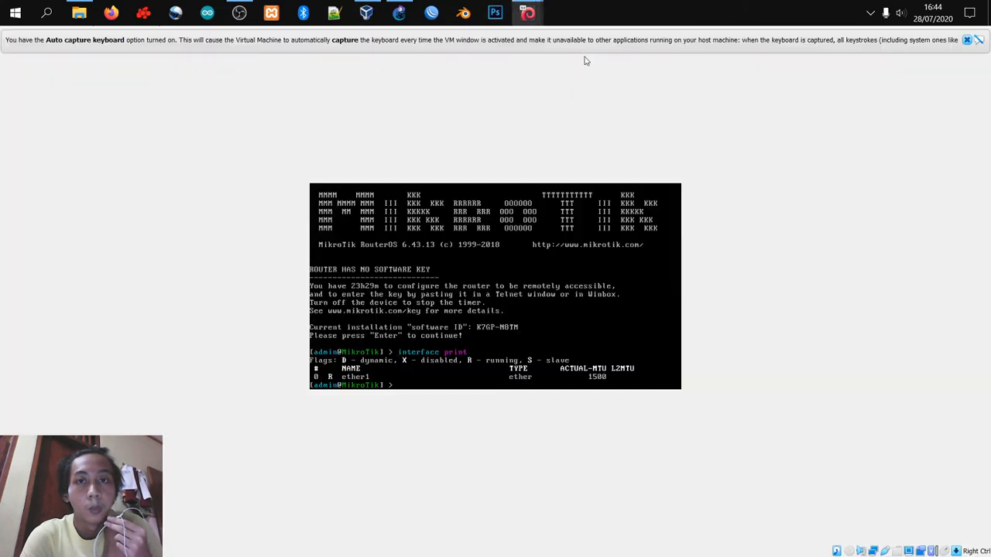
click(973, 7)
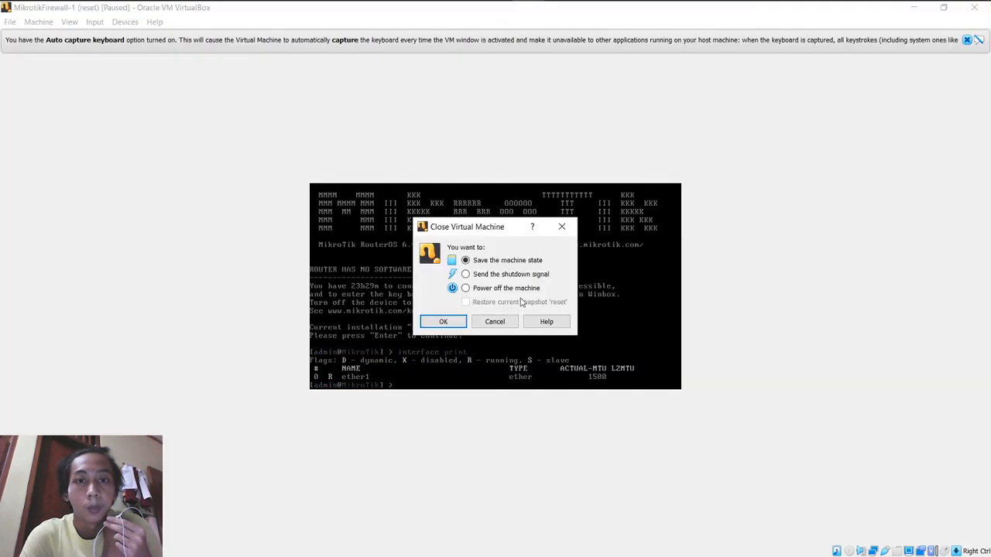
click(472, 289)
key(Return)
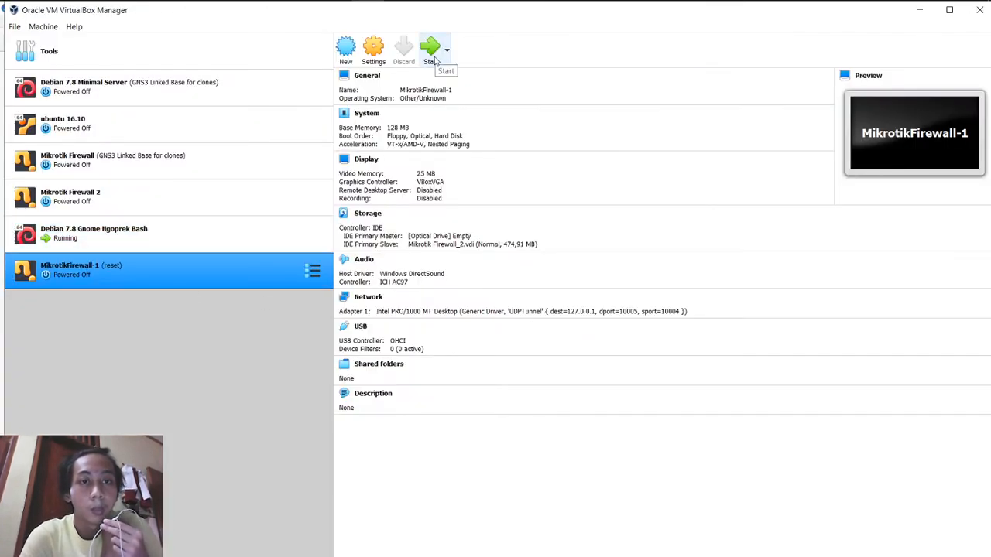
Enable network Adapter 2 of the MikrotikFirewall-1 machine, attach it to Host-only Adapter, and save the settings
click(381, 49)
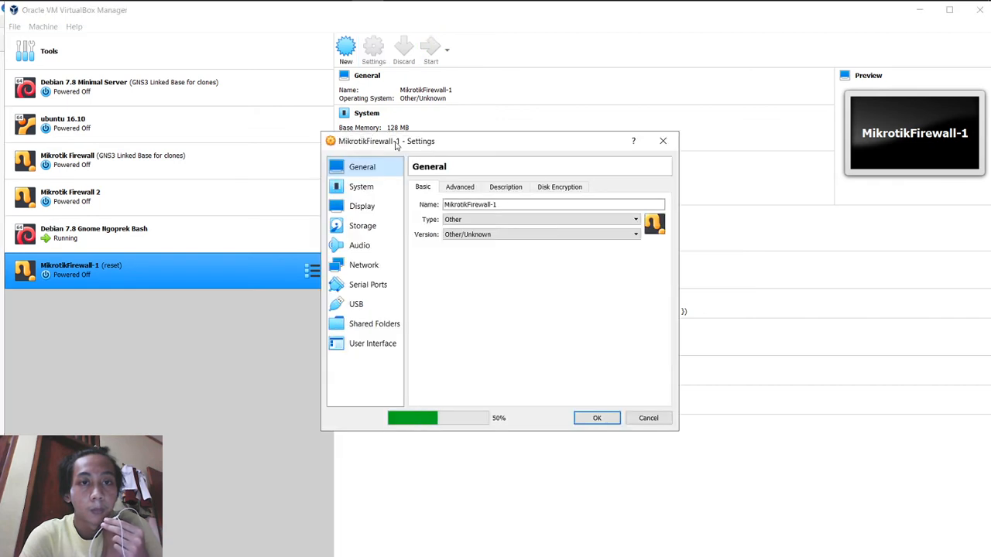
click(372, 271)
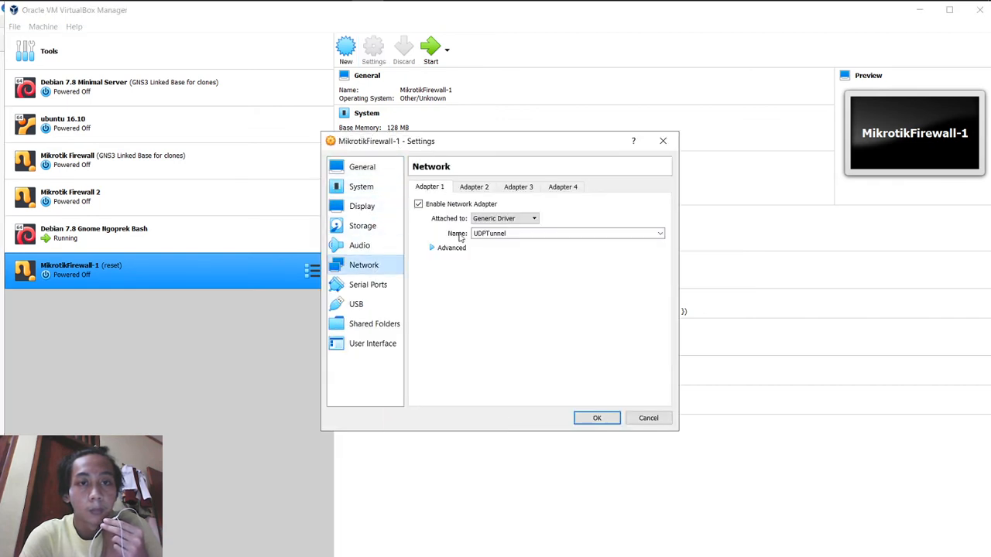
click(489, 190)
click(483, 204)
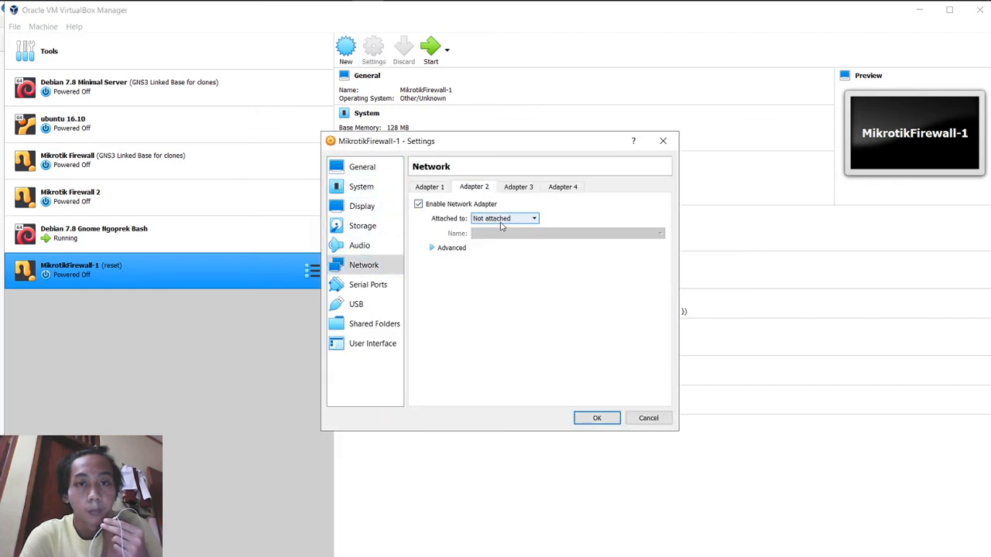
click(502, 219)
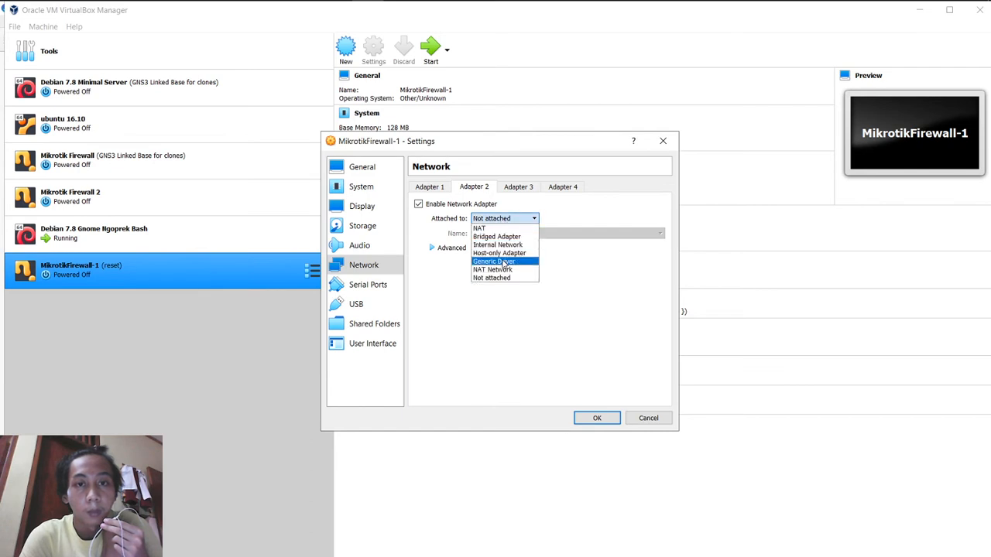
click(499, 254)
click(581, 422)
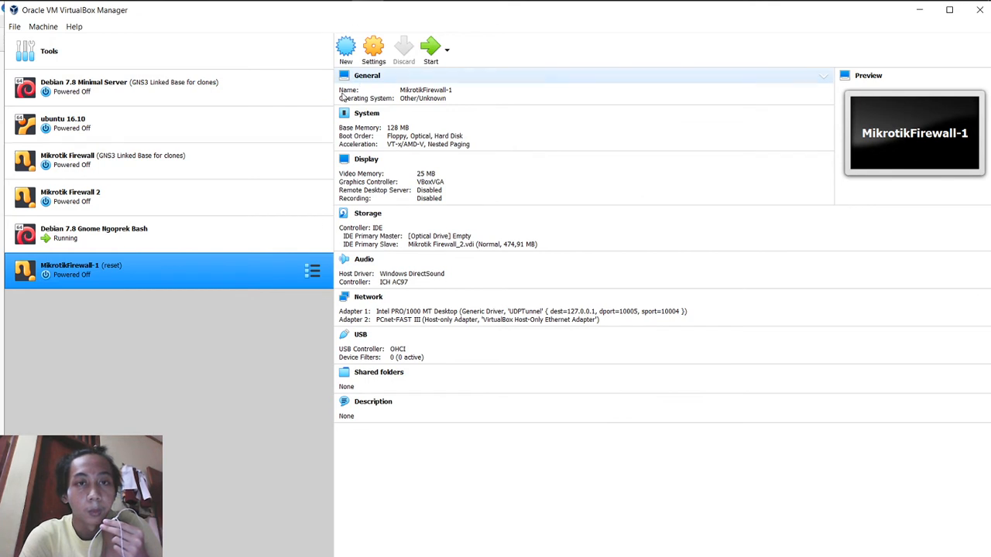
Start the MikrotikFirewall-1 machine, dismiss the auto capture keyboard notice, and log in as admin with an empty password
click(430, 55)
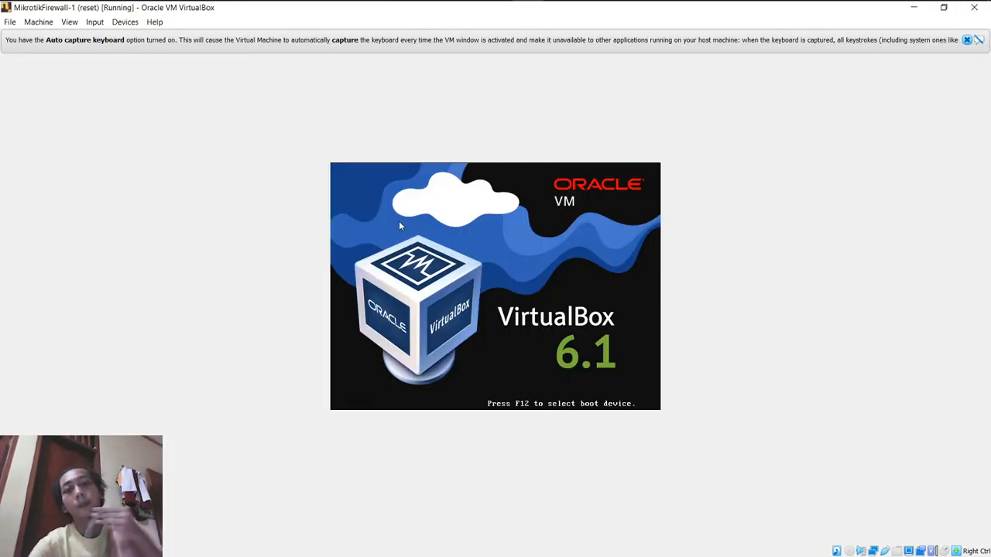
click(968, 40)
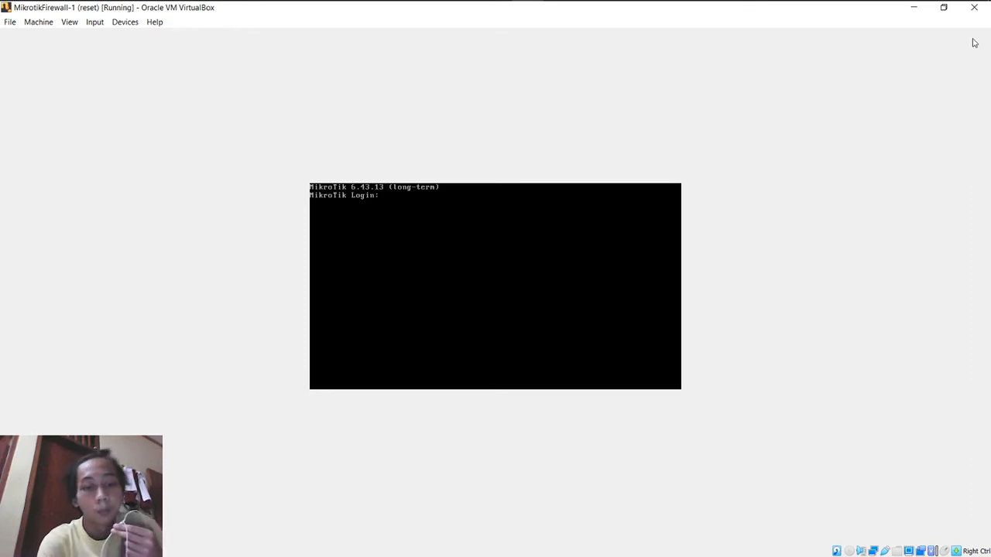
key(Return)
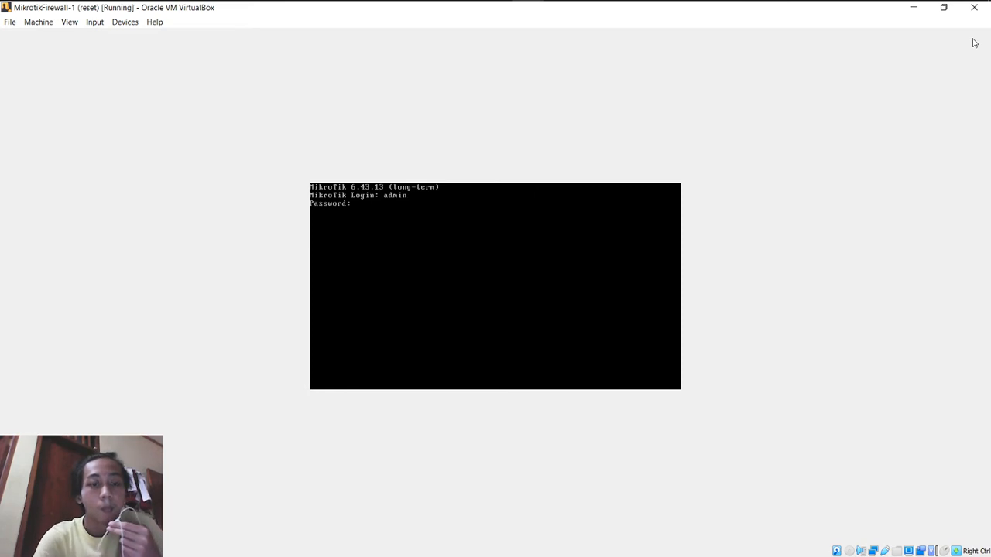
key(Return)
key(Return)
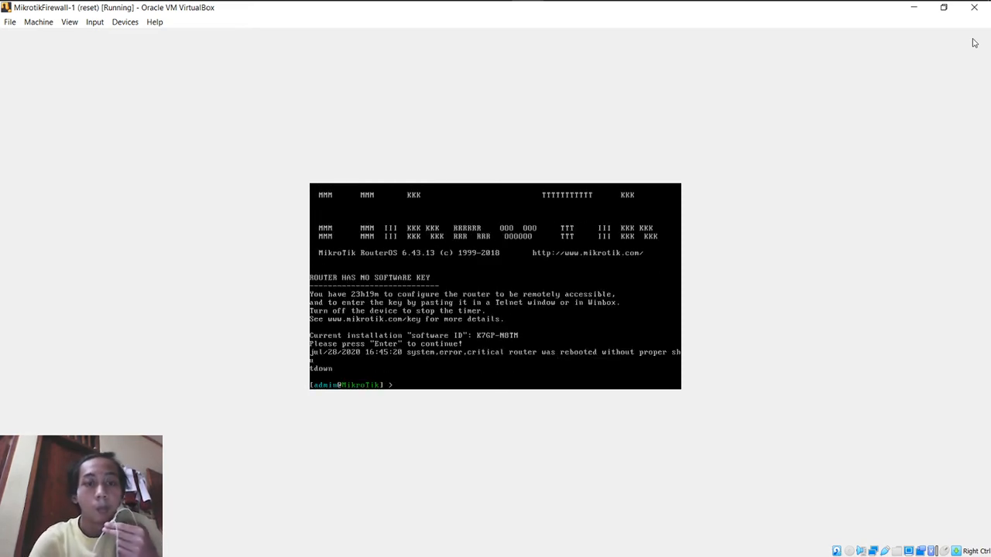
Run interface print on the restarted router to check its interfaces with the second adapter enabled
text(interface print)
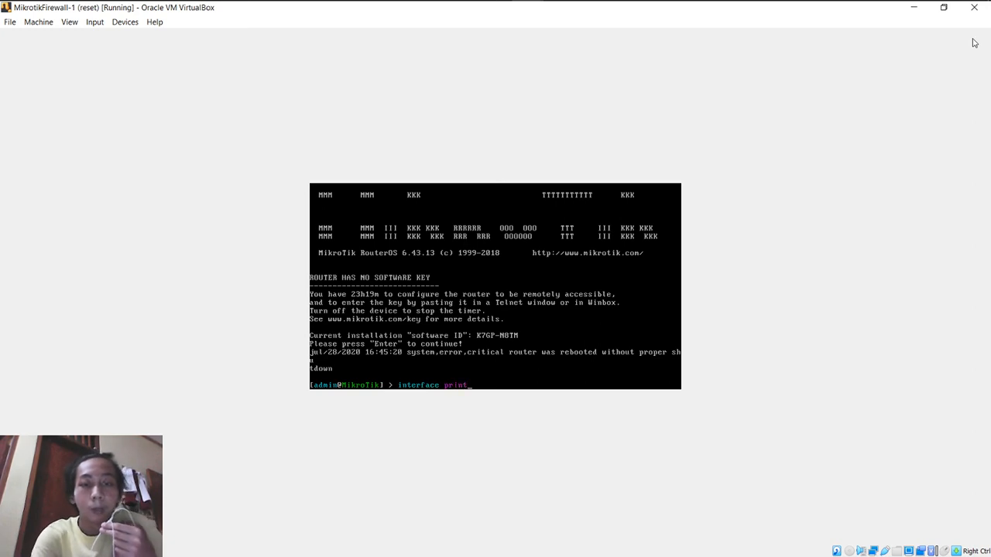
key(Return)
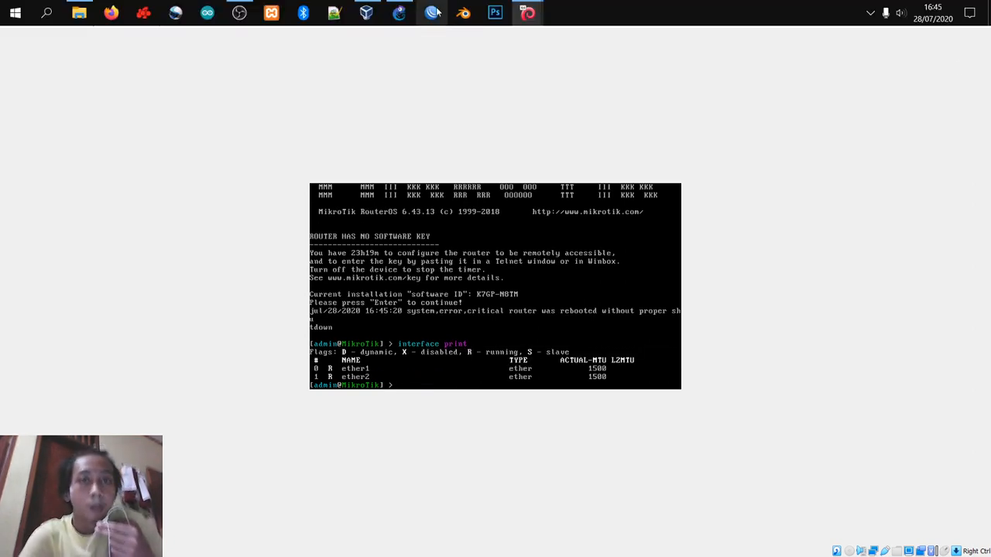
Open WinBox, close the Videos folder window, and move the WinBox window so the console's interface list stays readable
click(433, 13)
click(79, 13)
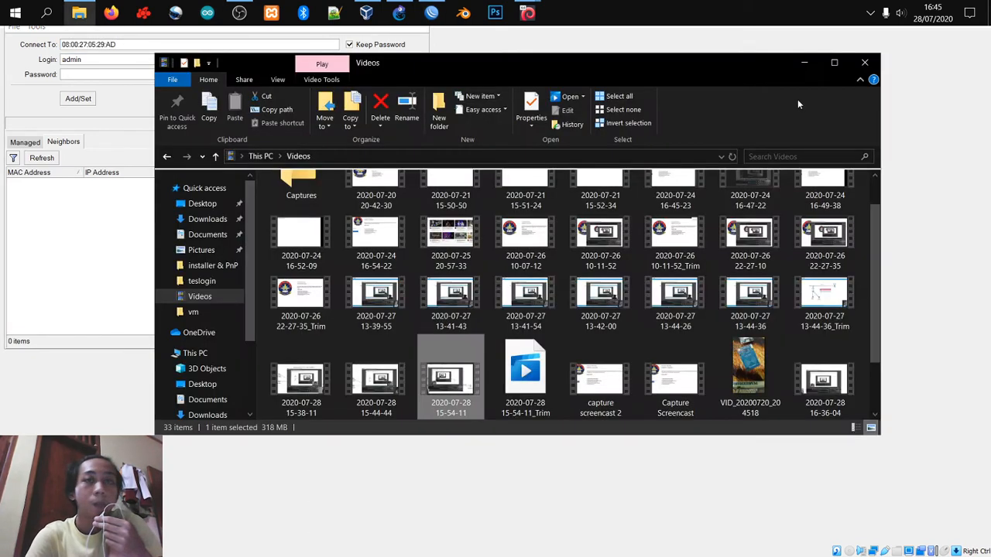
click(865, 62)
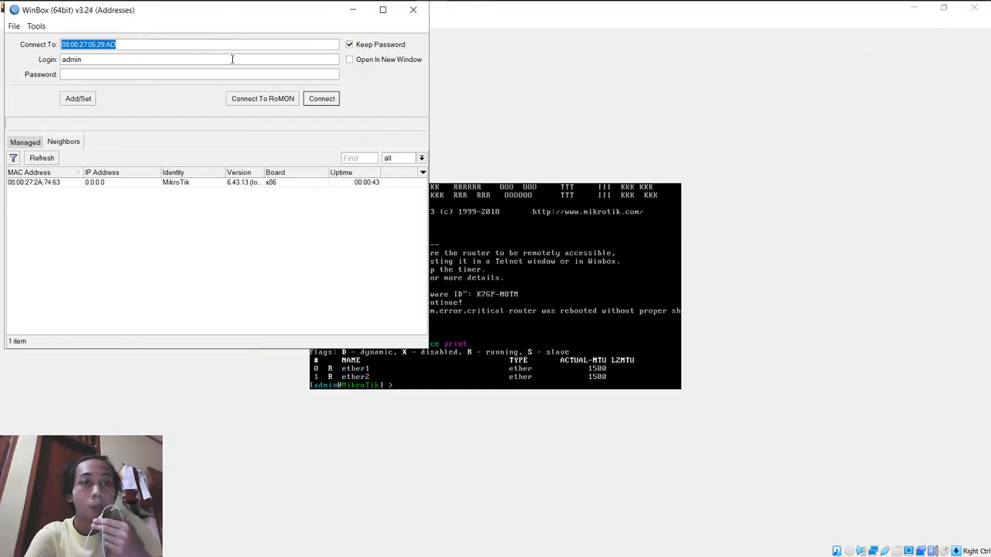
drag(199, 21, 631, 102)
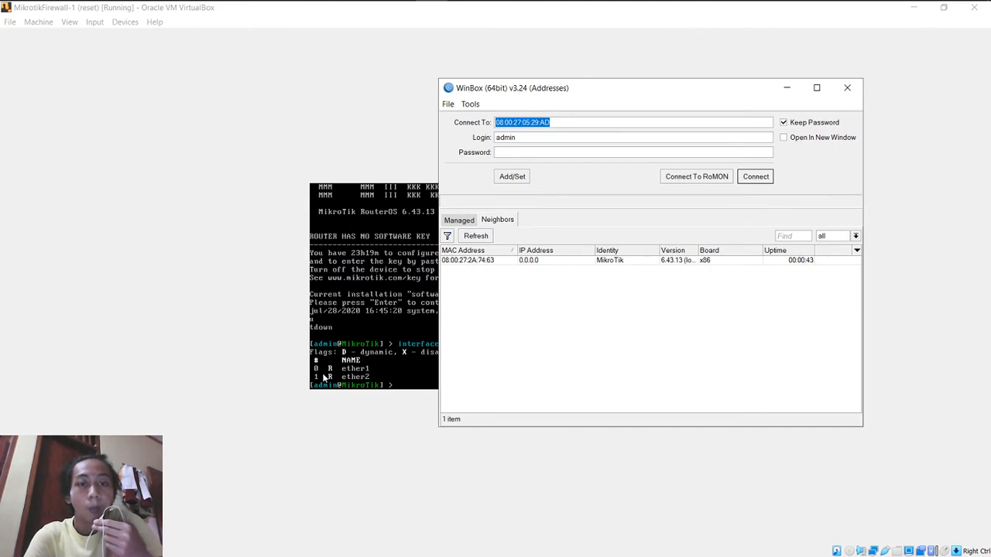
Connect to the MikroTik neighbor 08:00:27:2A:74:63 as admin and dismiss the RouterOS welcome notice
click(524, 261)
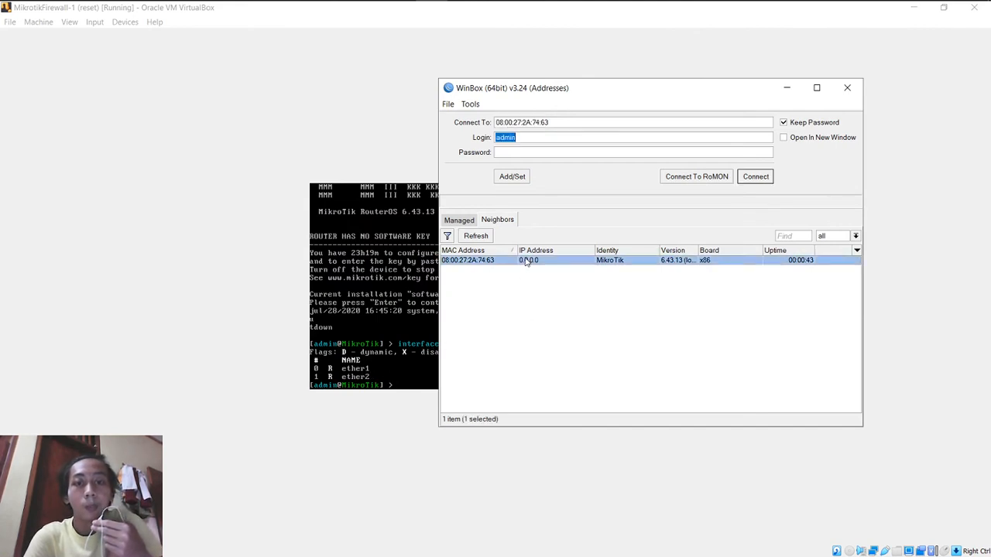
click(755, 179)
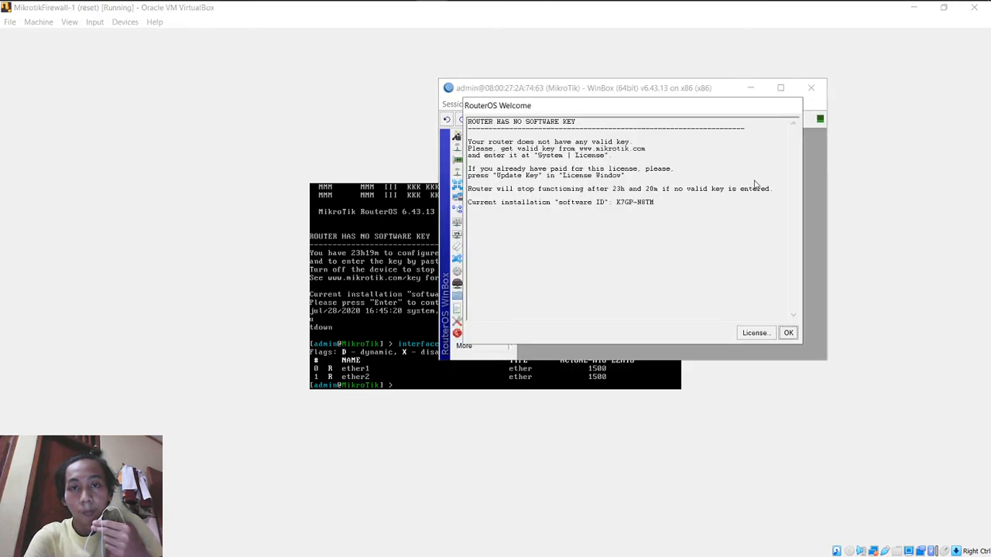
click(789, 332)
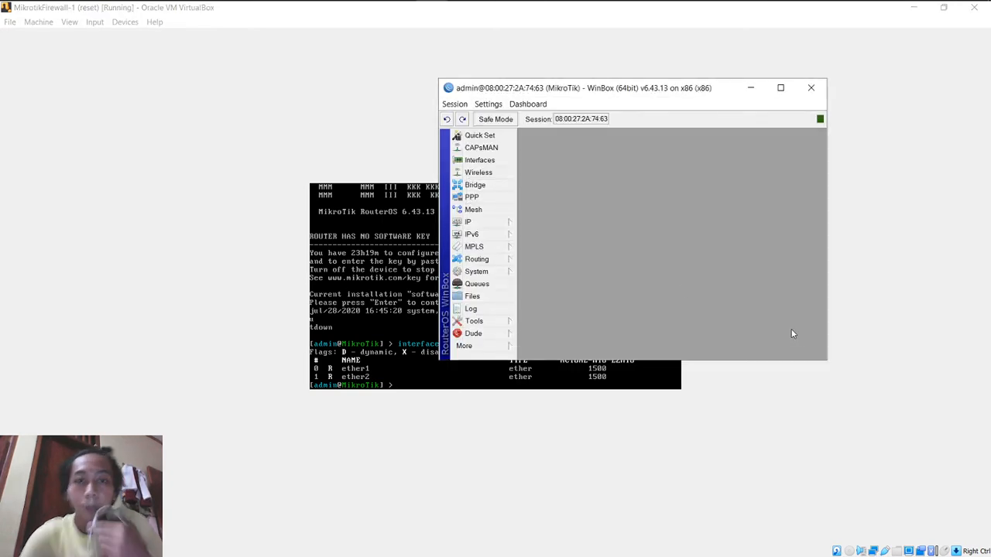
click(500, 224)
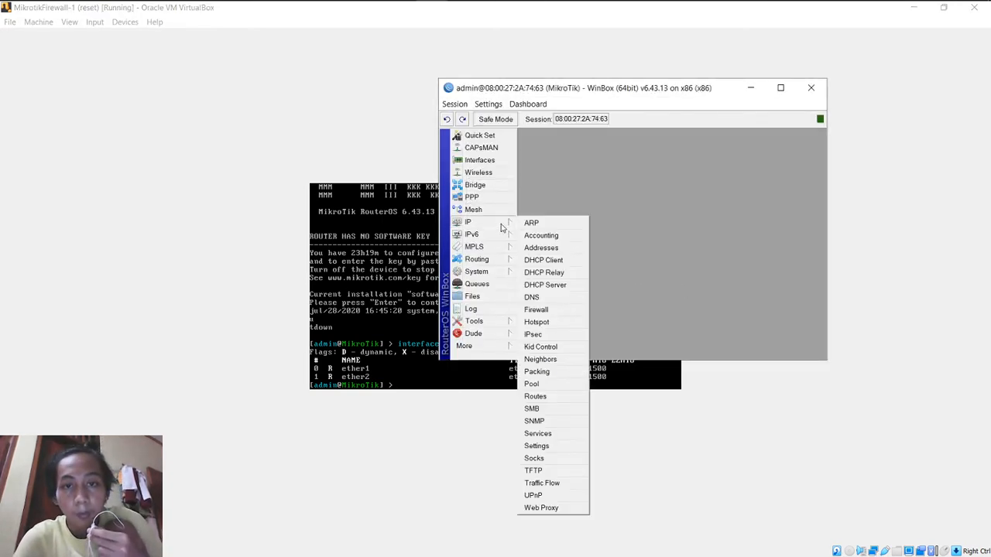
click(687, 170)
mouse_move(584, 7)
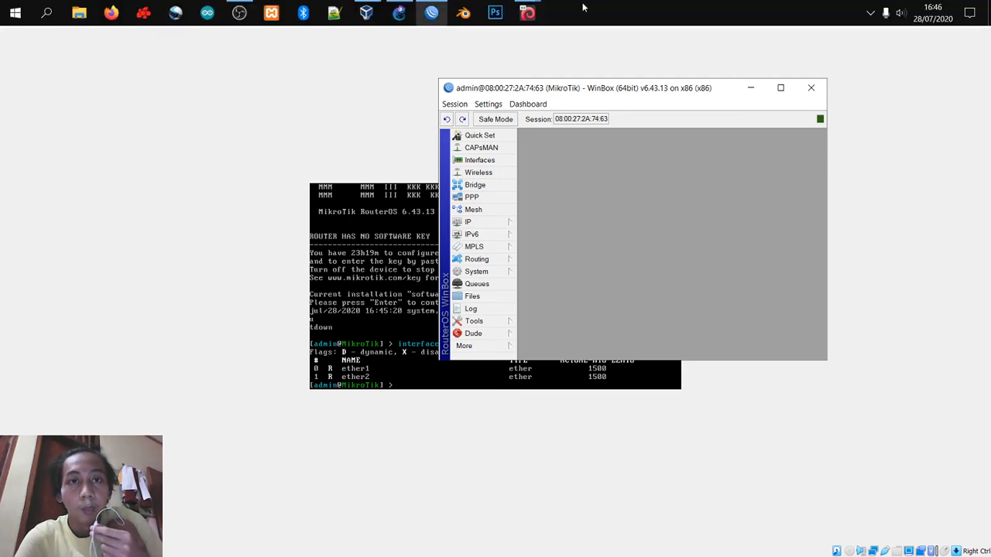
mouse_move(538, 13)
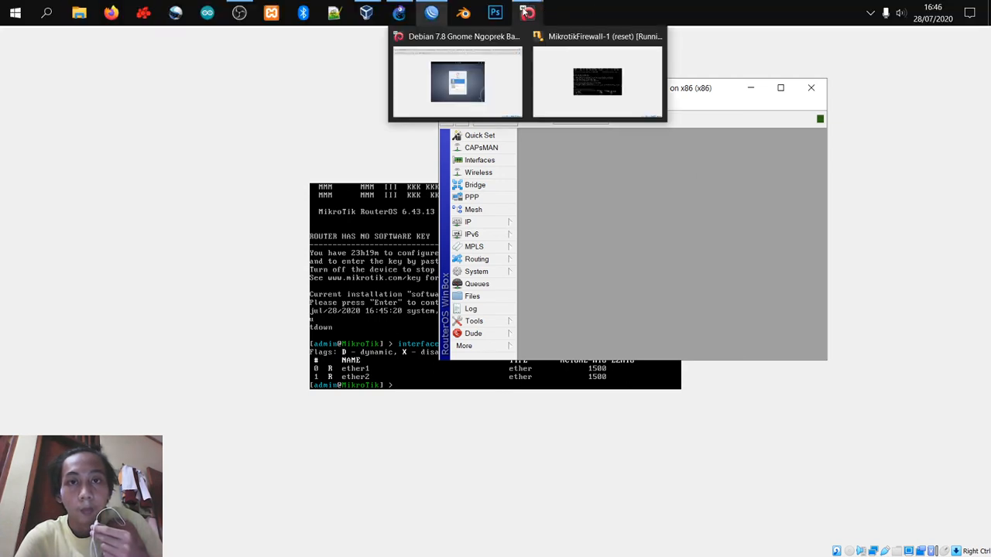
Add the IP address 192.168.3.0/24 on interface ether1 and apply it, with the network field enabled
click(501, 228)
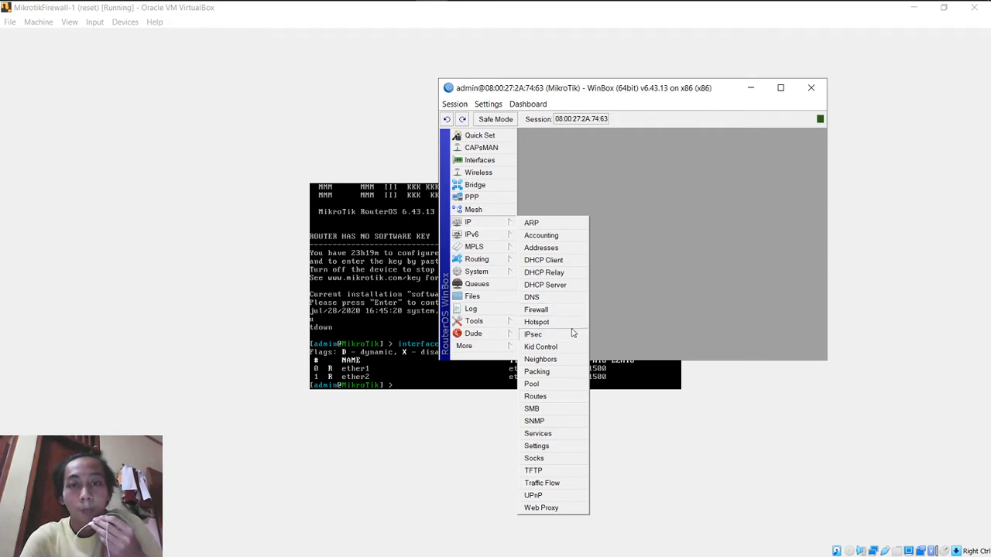
click(568, 247)
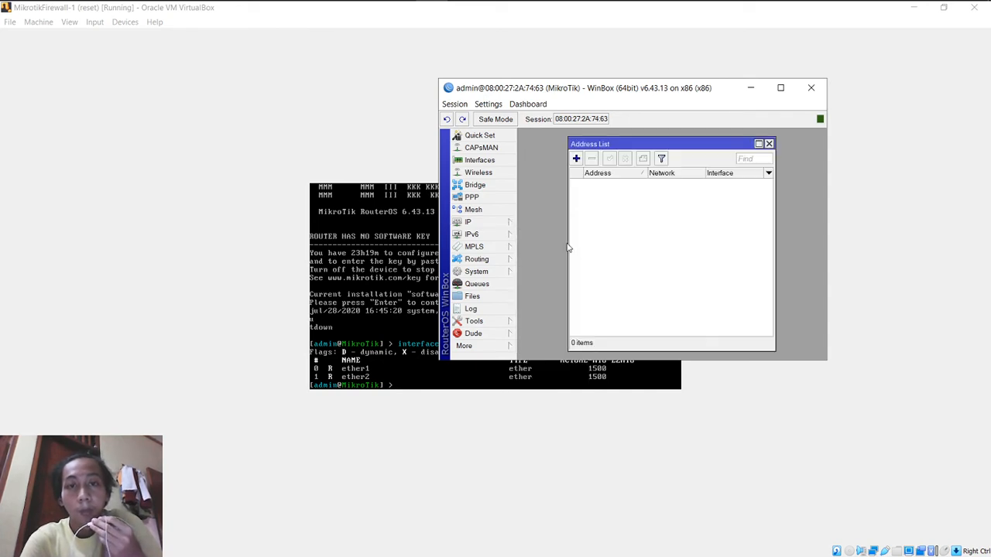
click(576, 159)
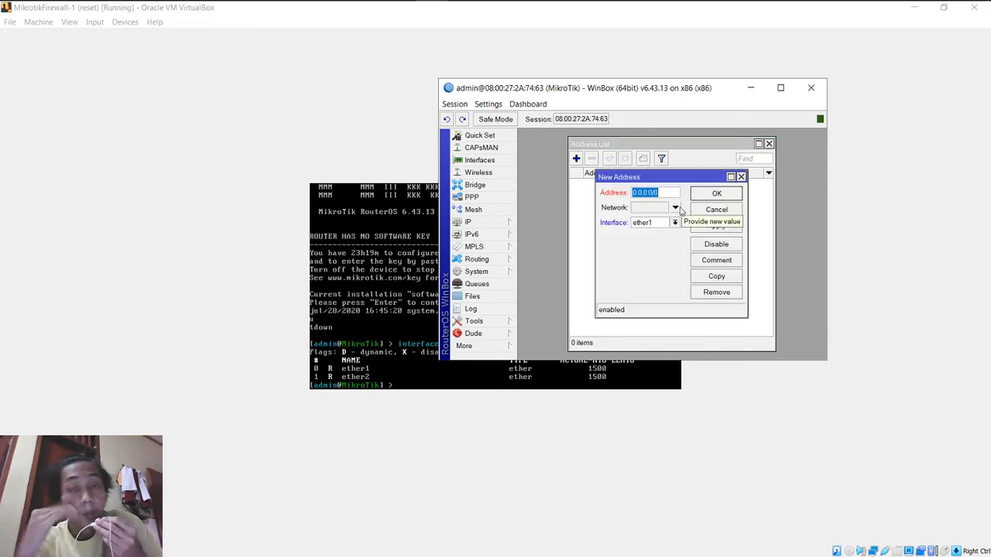
click(678, 208)
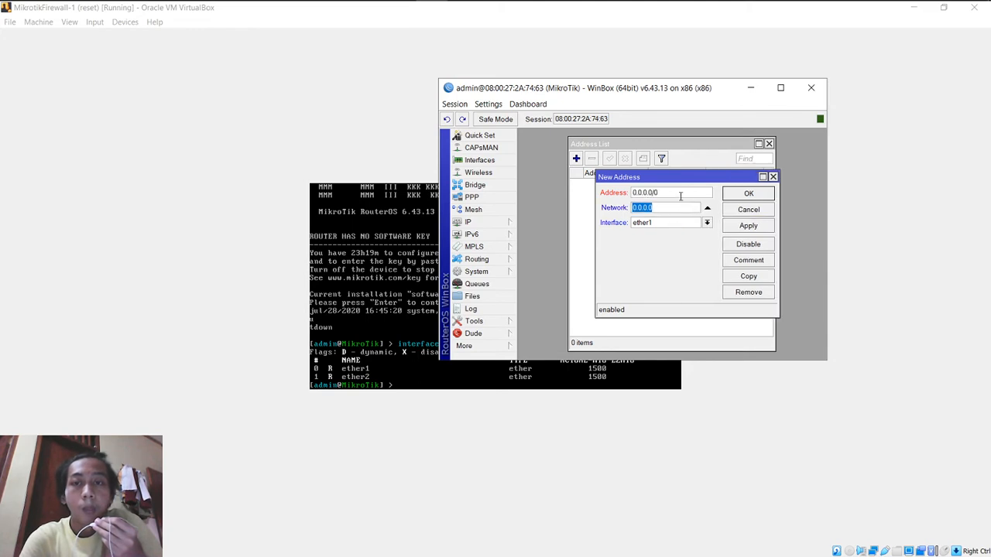
click(681, 195)
key(BackSpace)
key(BackSpace)
key(BackSpace)
key(BackSpace)
key(BackSpace)
key(BackSpace)
key(BackSpace)
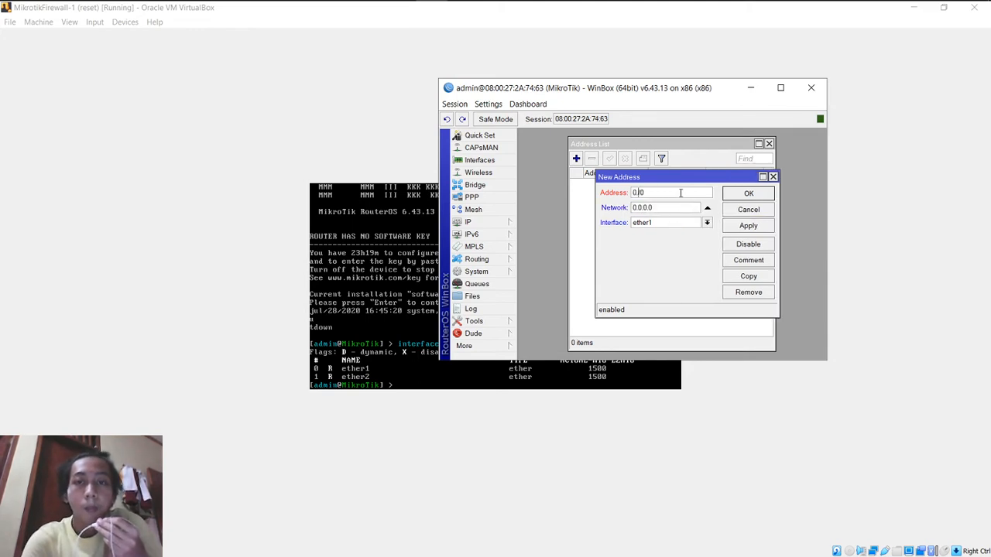
text(3)
text(92)
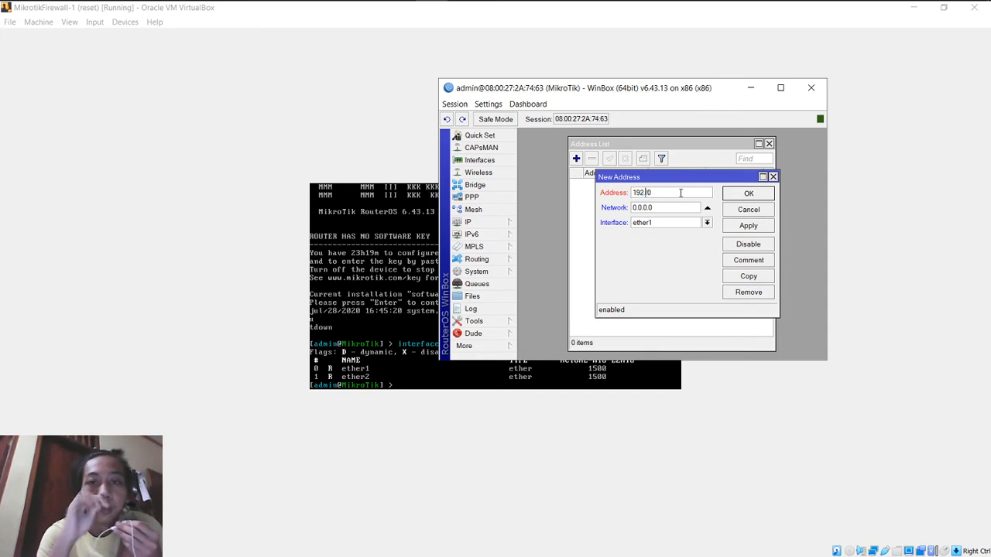
text(.168)
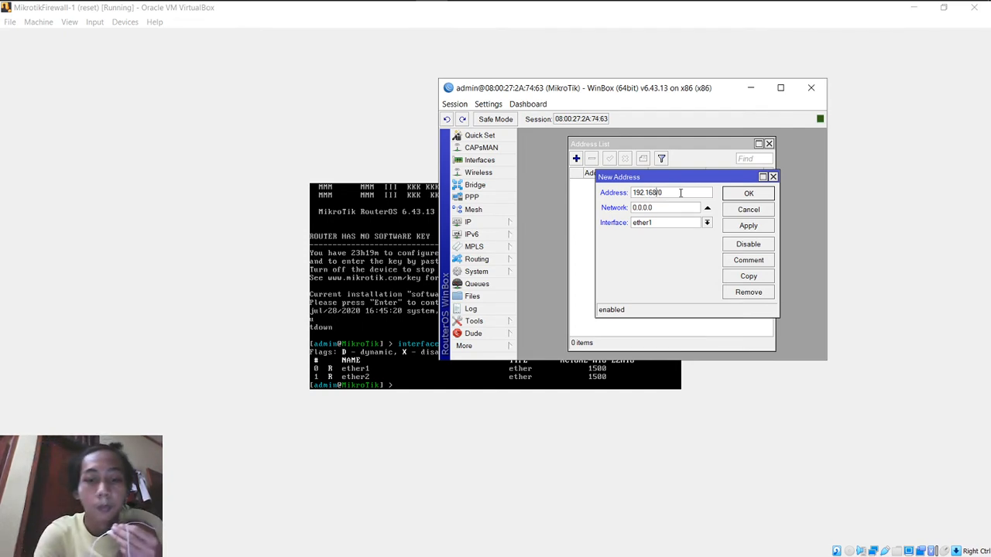
text(.3.0)
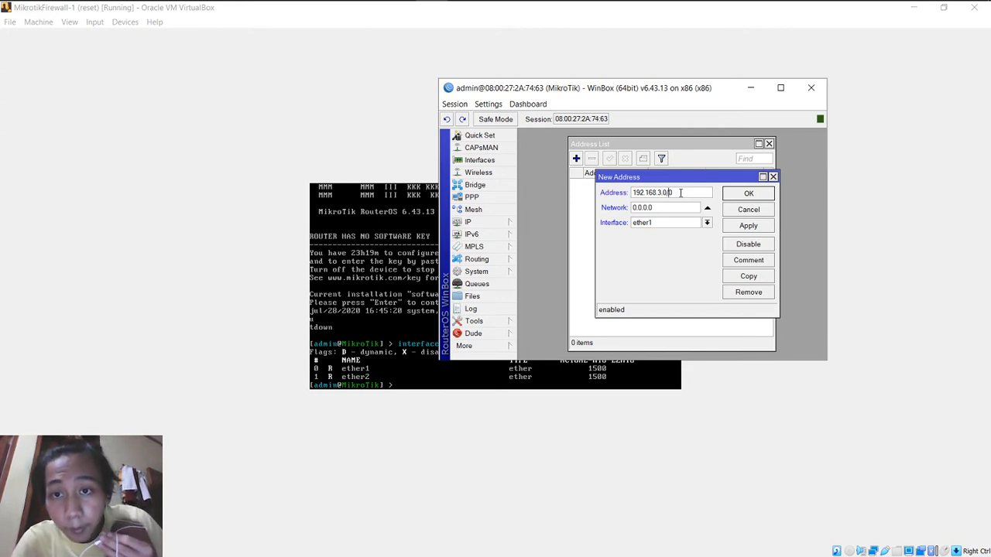
key(BackSpace)
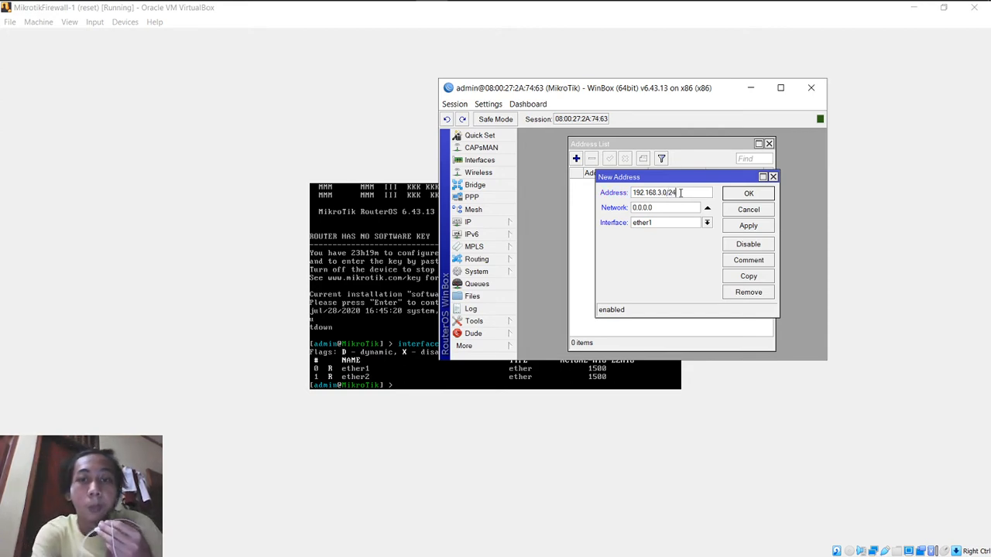
click(749, 227)
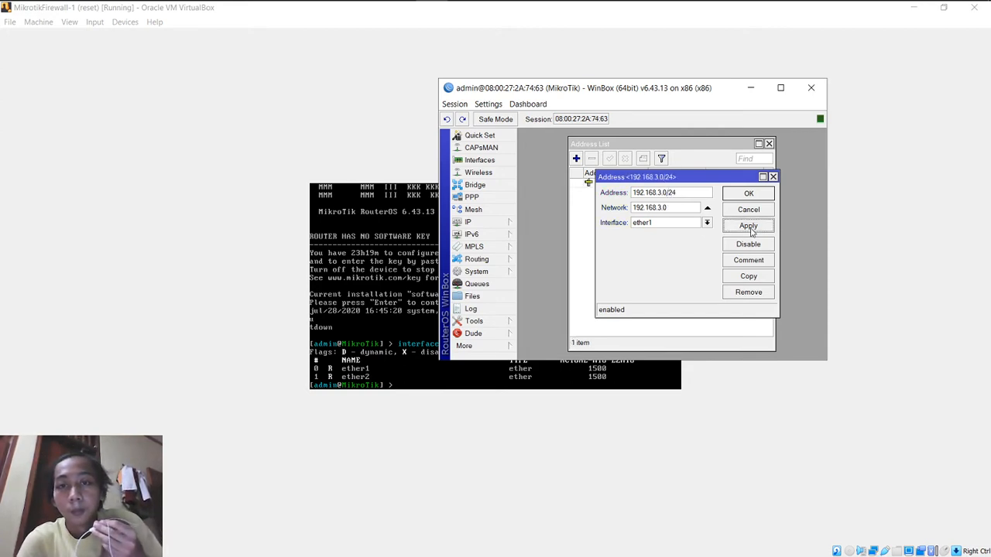
Change the ether1 IP address to 192.168.3.1/24, keep ether1 as the interface, and save the entry
click(661, 193)
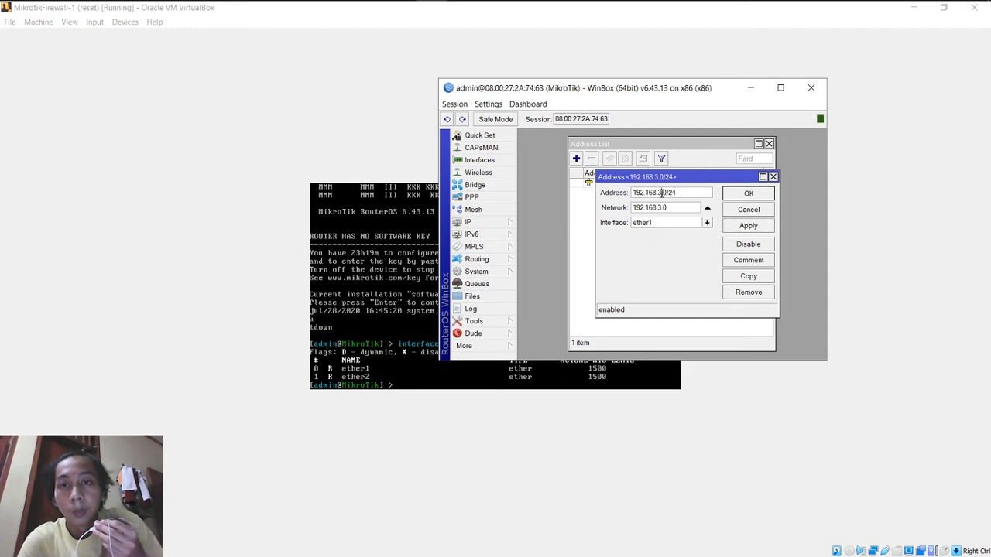
key(BackSpace)
text(1)
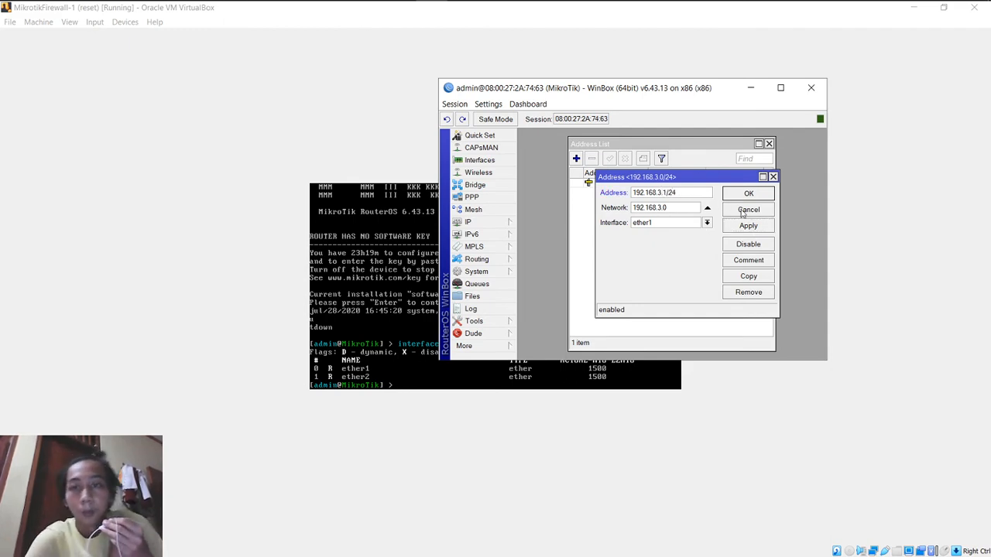
click(748, 226)
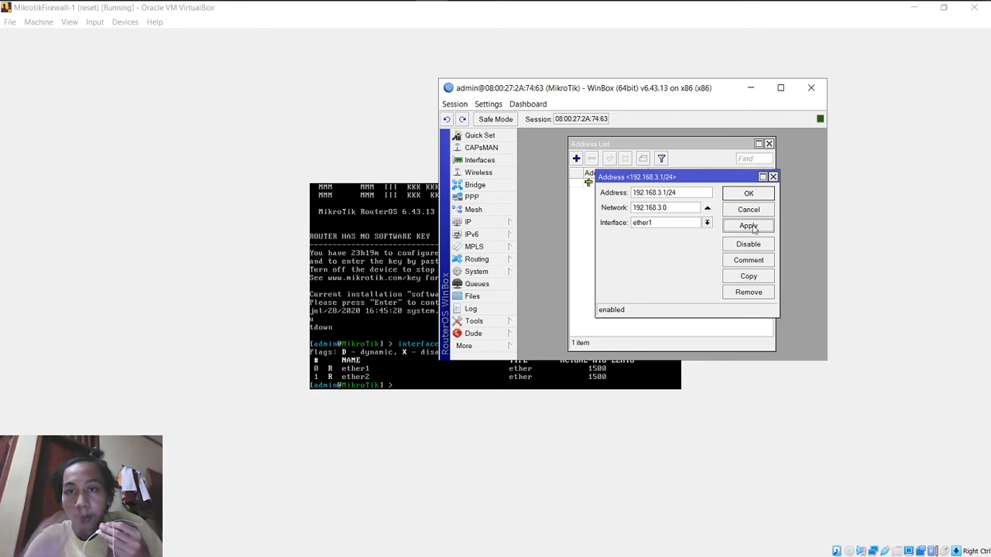
click(706, 222)
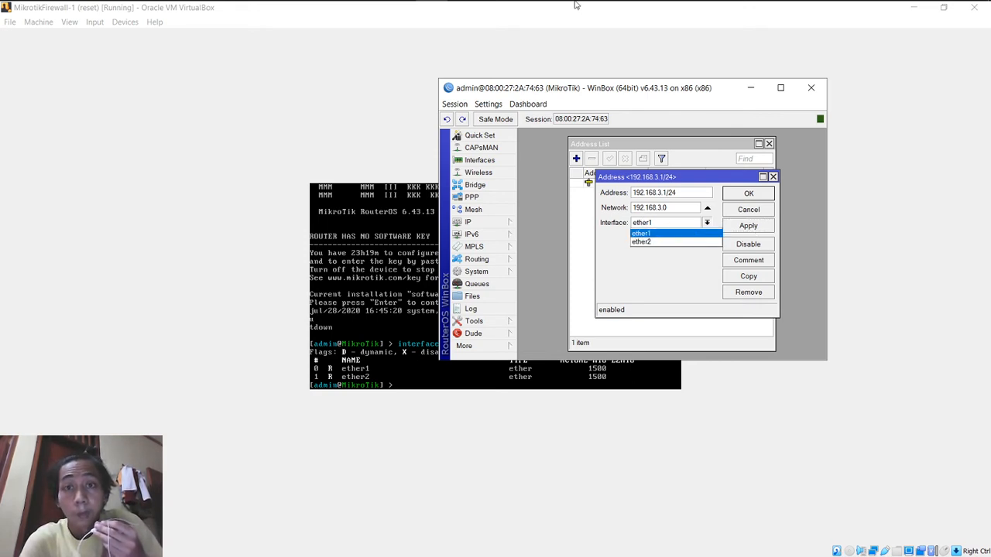
mouse_move(574, 11)
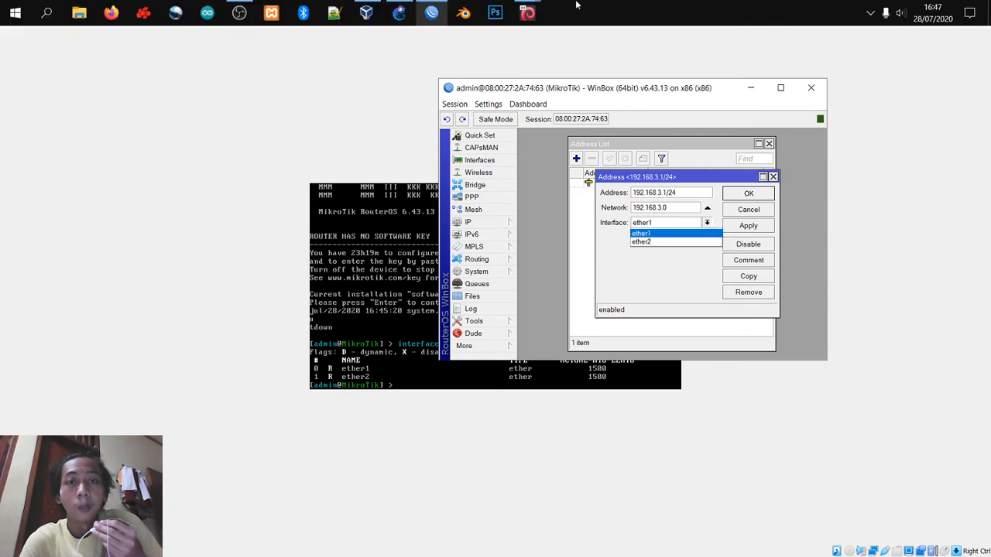
click(763, 227)
click(762, 227)
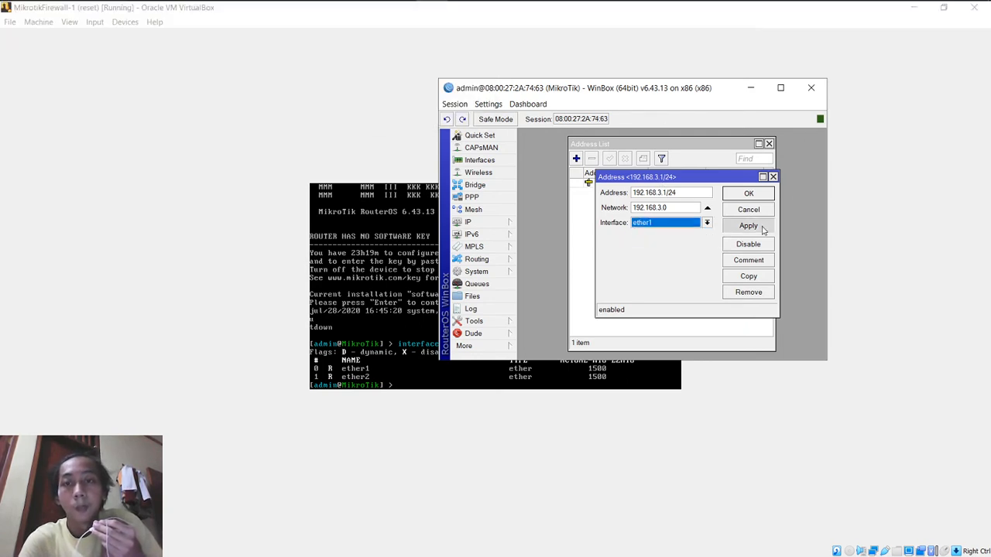
click(759, 197)
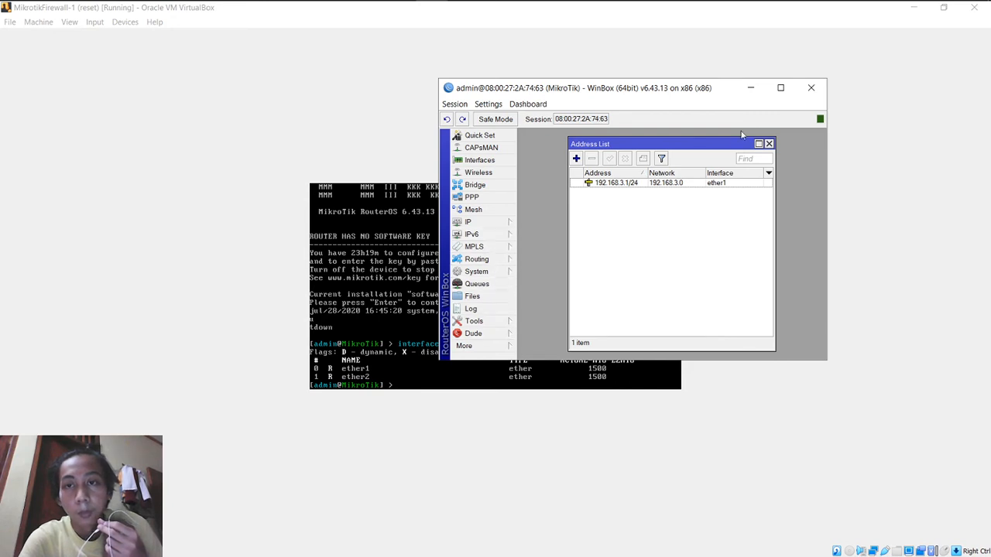
Maximize WinBox and ping 192.168.3.3 from a new router terminal, stopping the ping and closing the terminal at the end
click(781, 89)
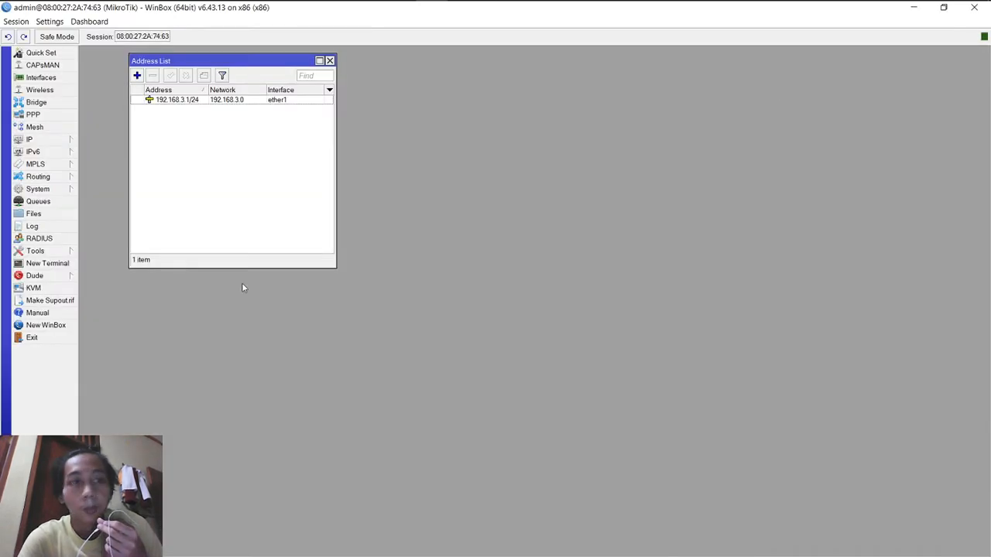
click(54, 264)
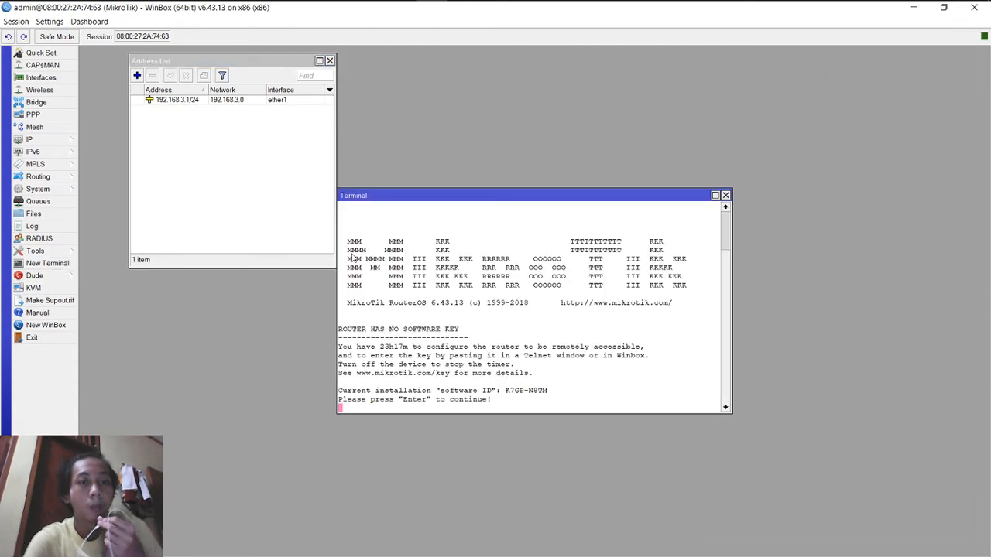
key(Return)
text(pin)
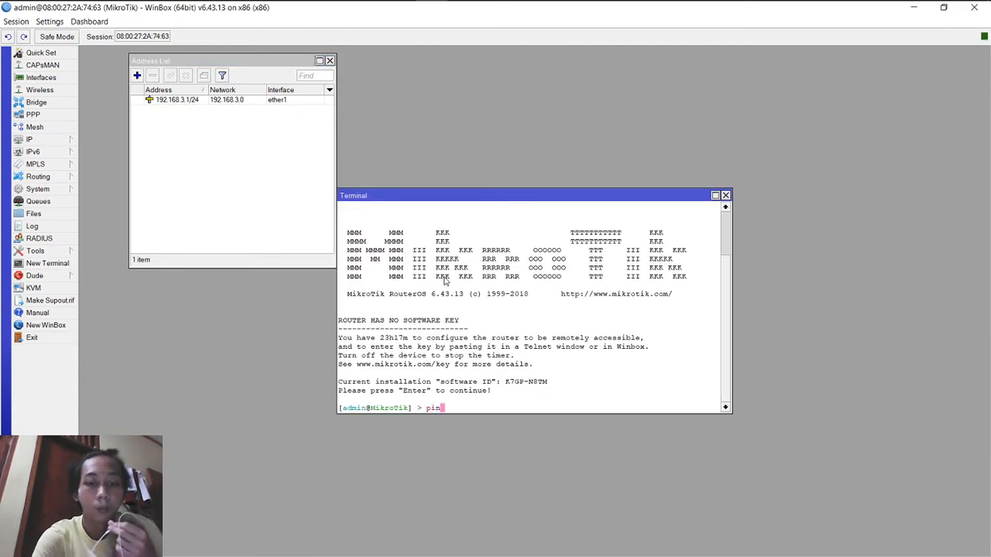
text(g 192.1)
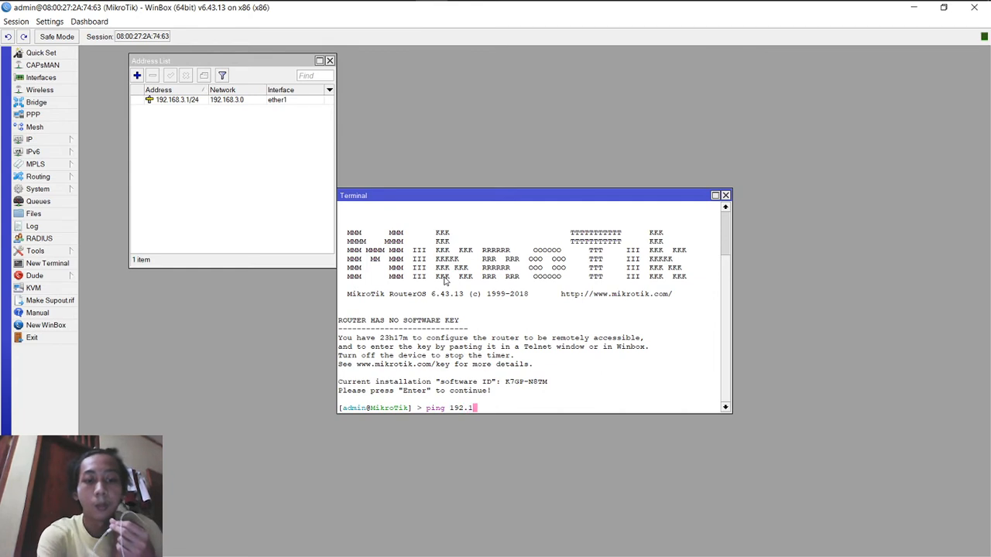
text(68)
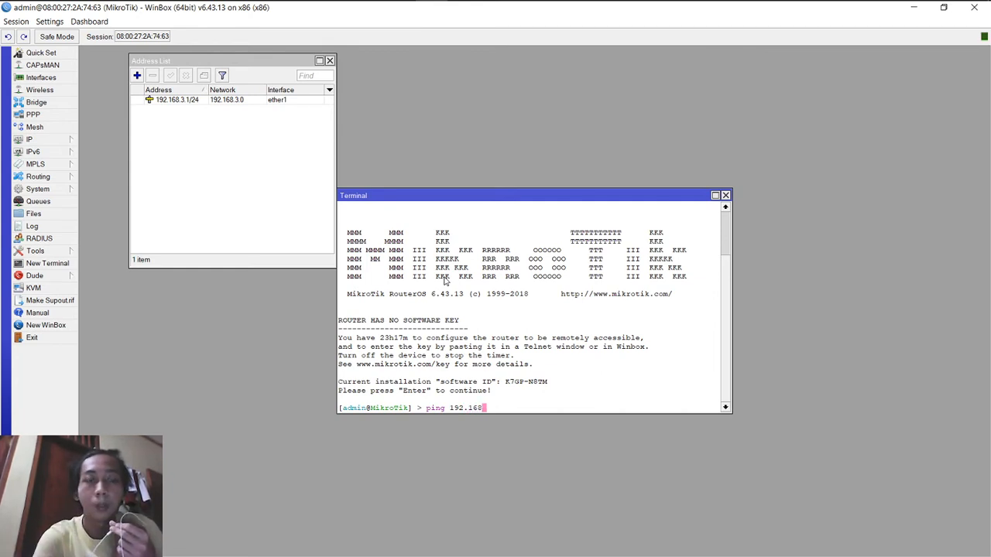
text(.)
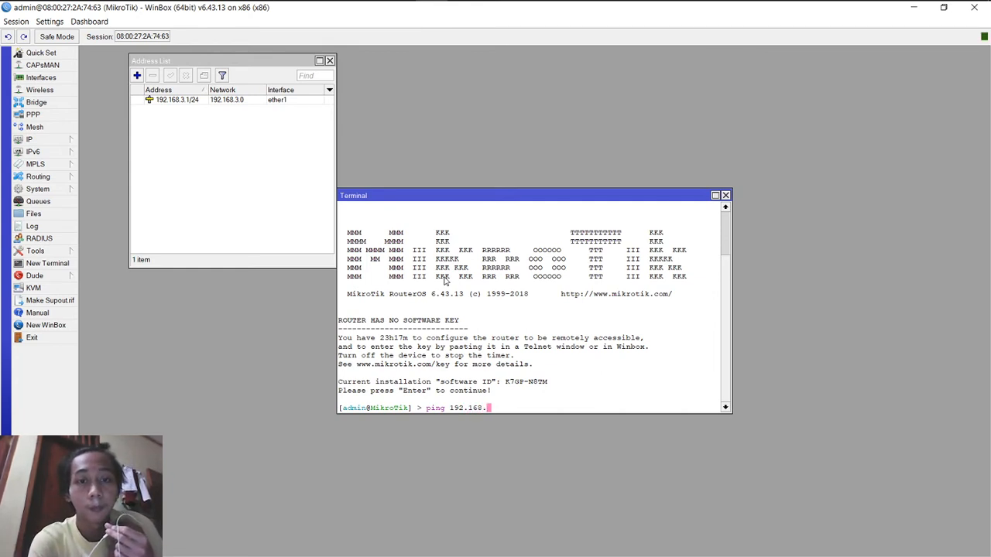
text(3.3)
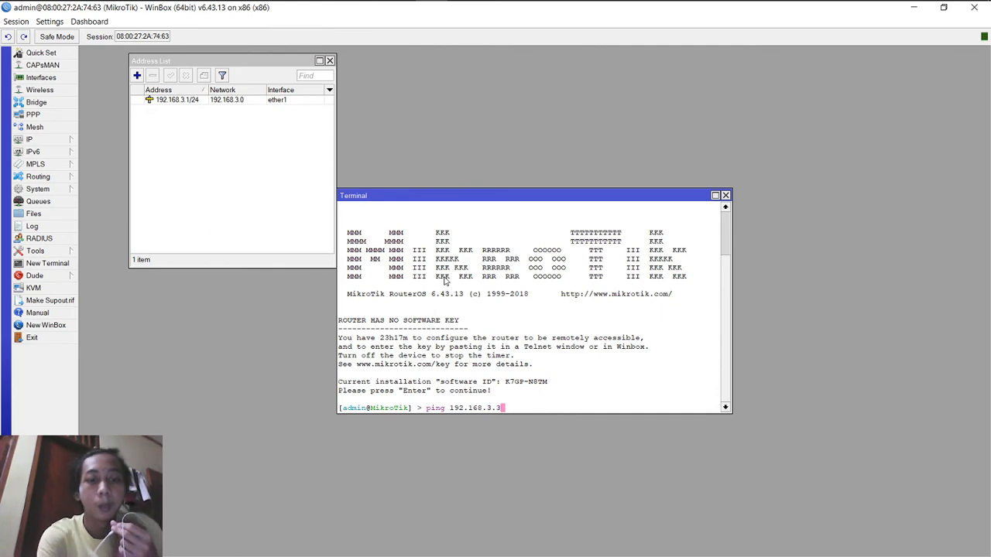
key(Return)
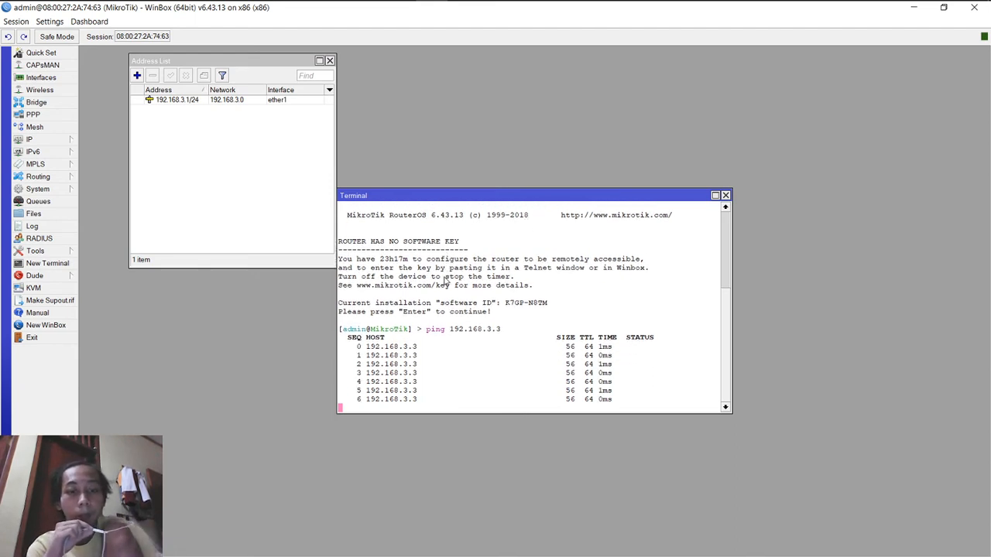
key(ctrl+c)
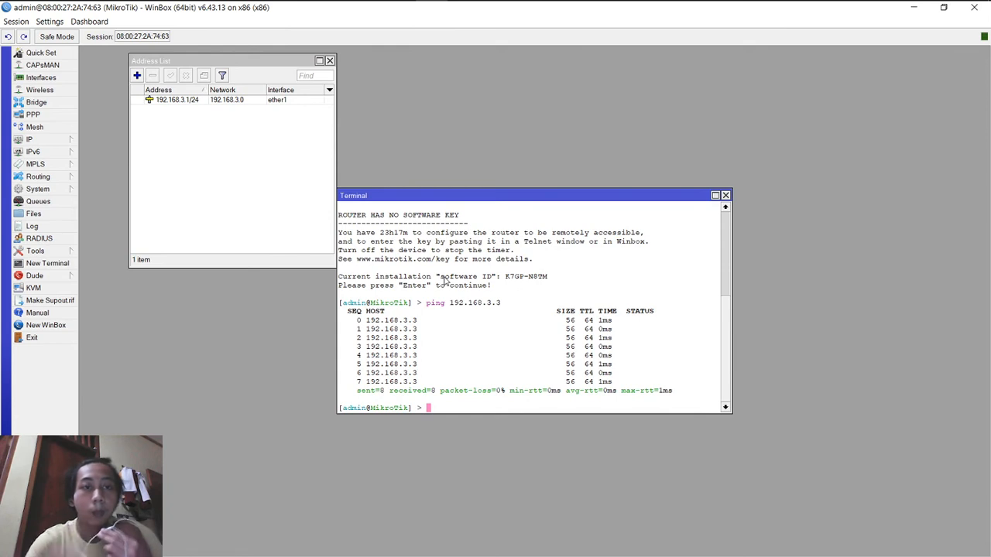
click(725, 196)
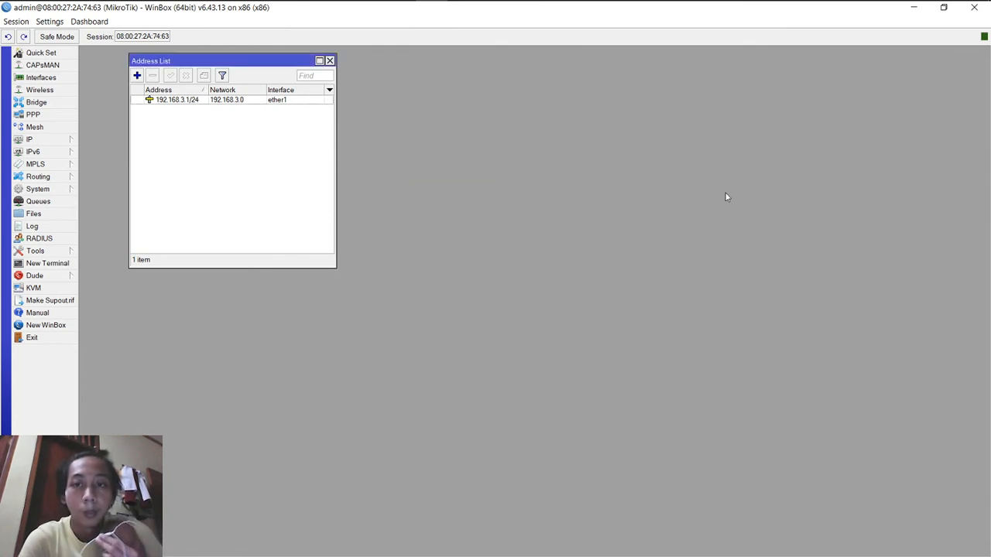
Log in to the Debian 7.8 virtual machine as debian with the account password and dismiss the keyboard and mouse notices
mouse_move(525, 13)
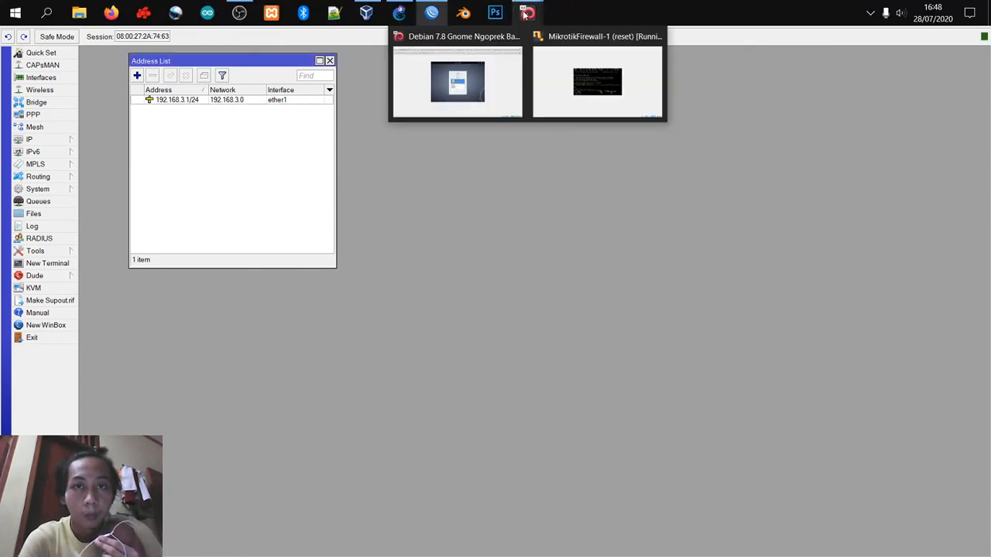
click(495, 57)
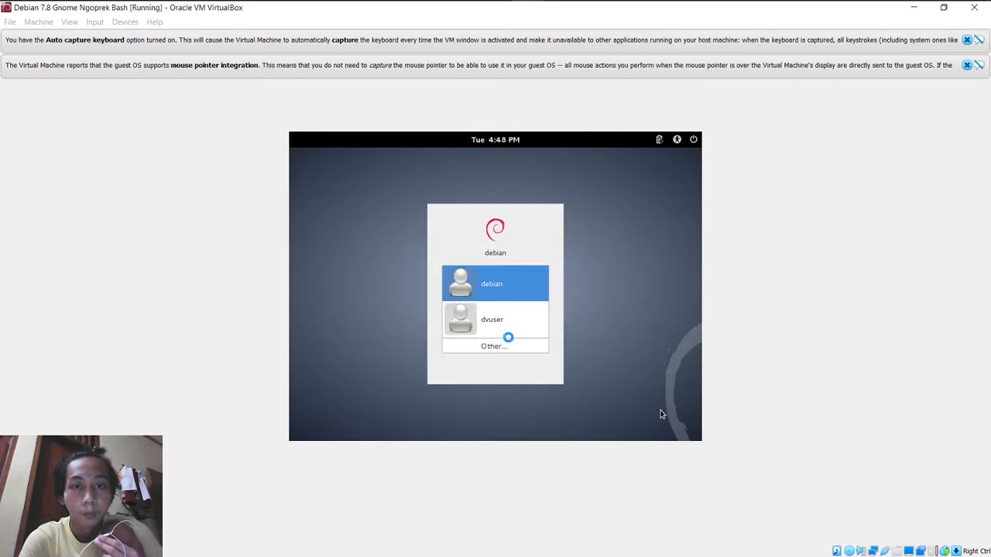
click(501, 282)
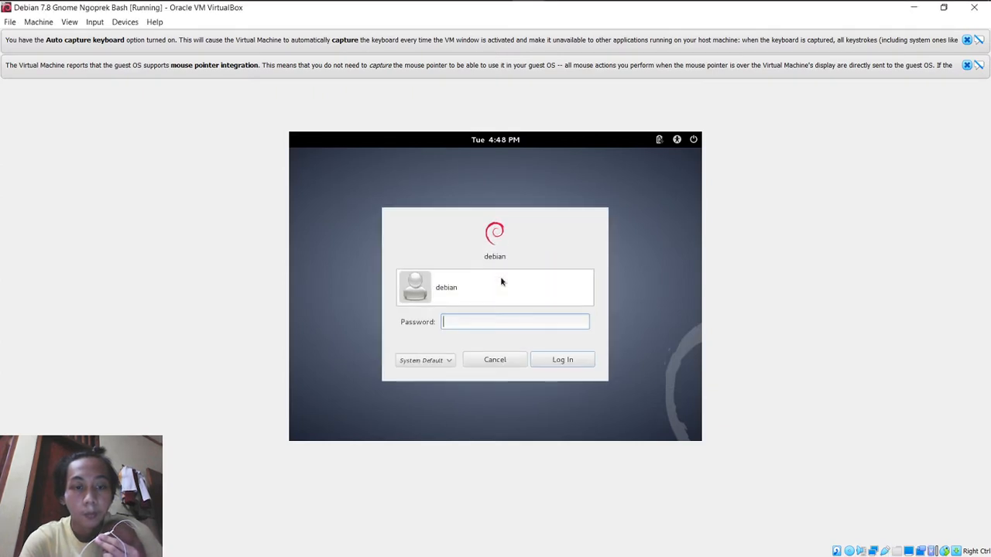
text(•••••)
key(Return)
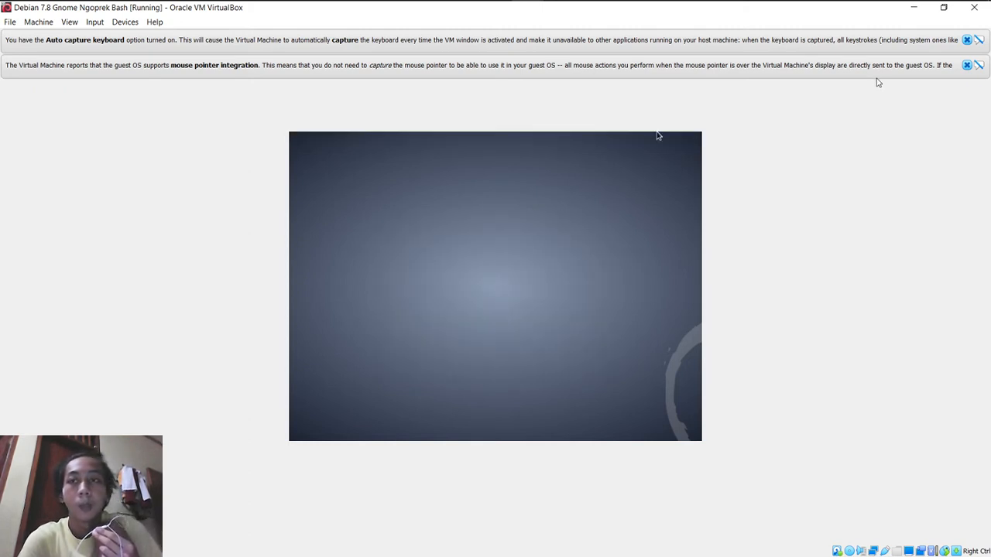
click(966, 65)
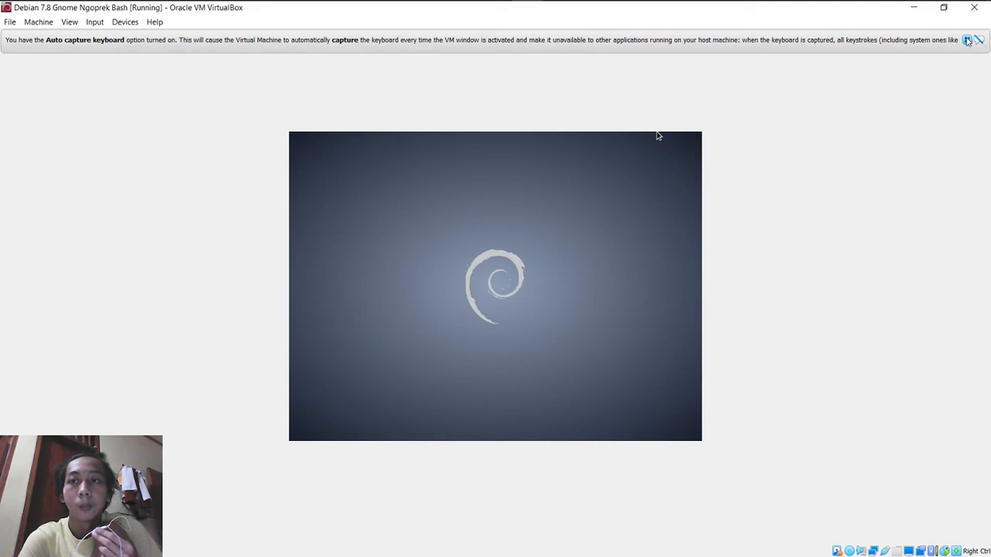
click(966, 40)
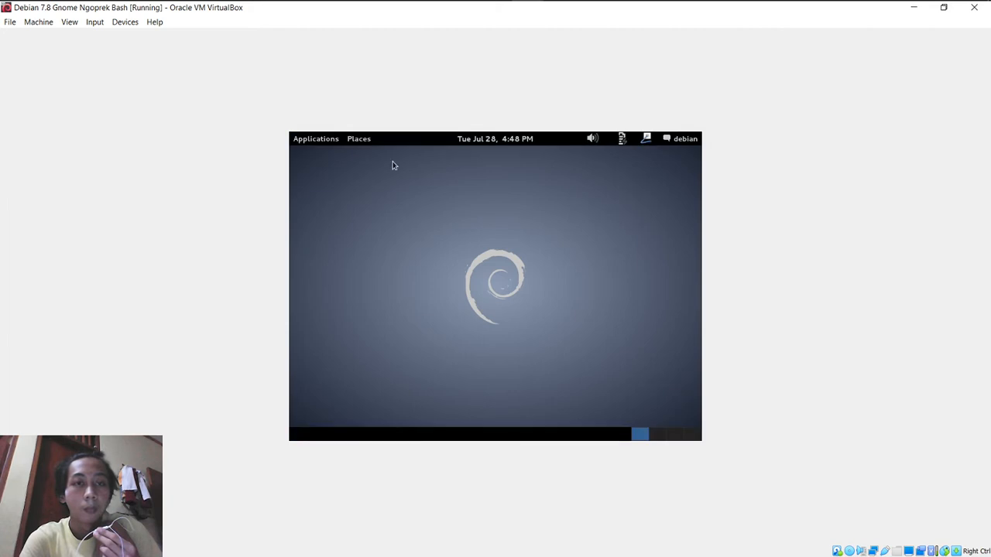
click(309, 140)
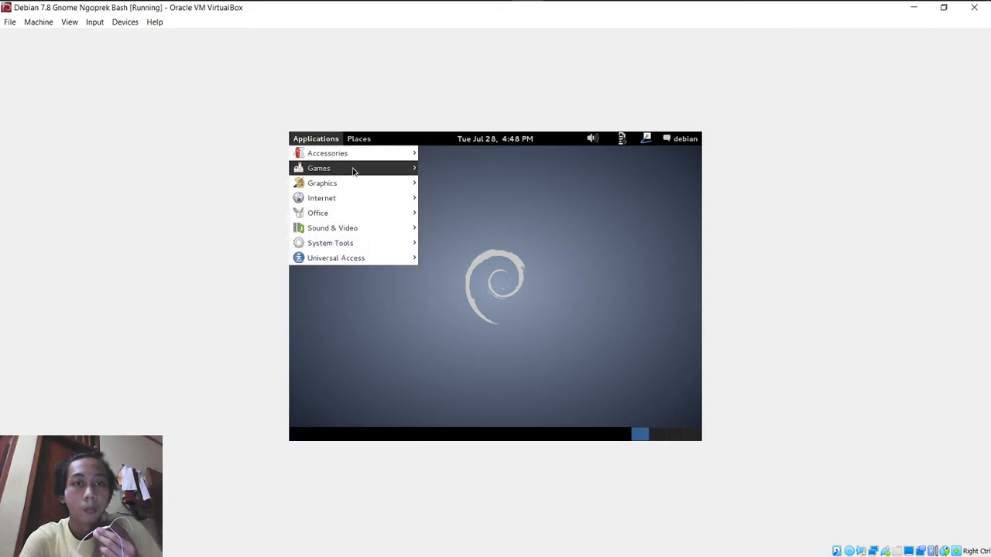
mouse_move(354, 167)
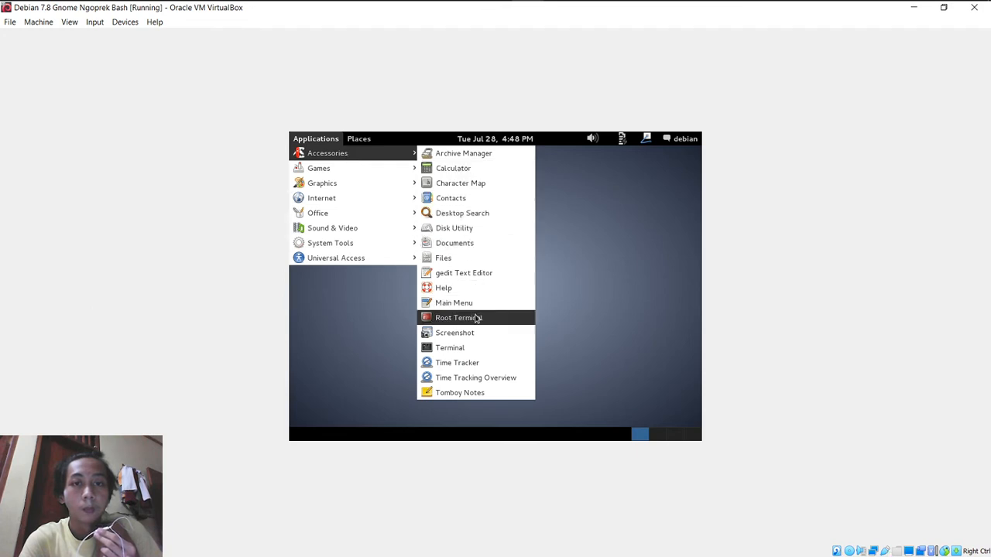
click(618, 268)
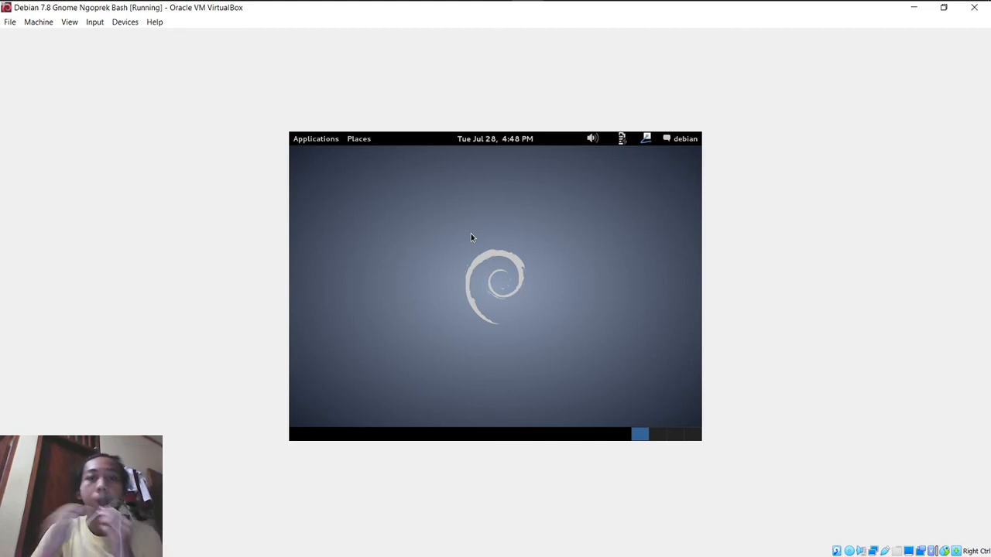
Open a regular terminal on the Debian desktop and maximize its window
click(314, 143)
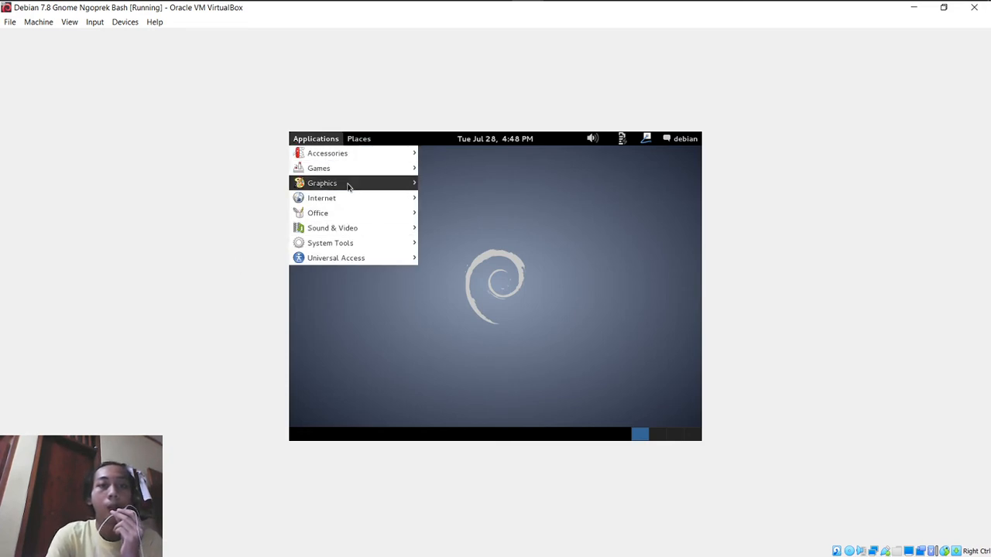
mouse_move(367, 157)
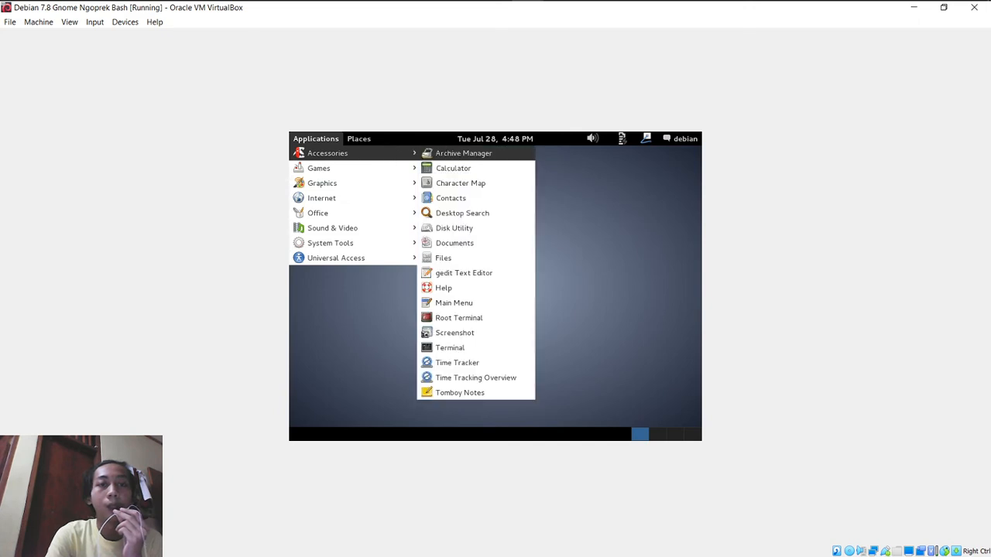
click(488, 350)
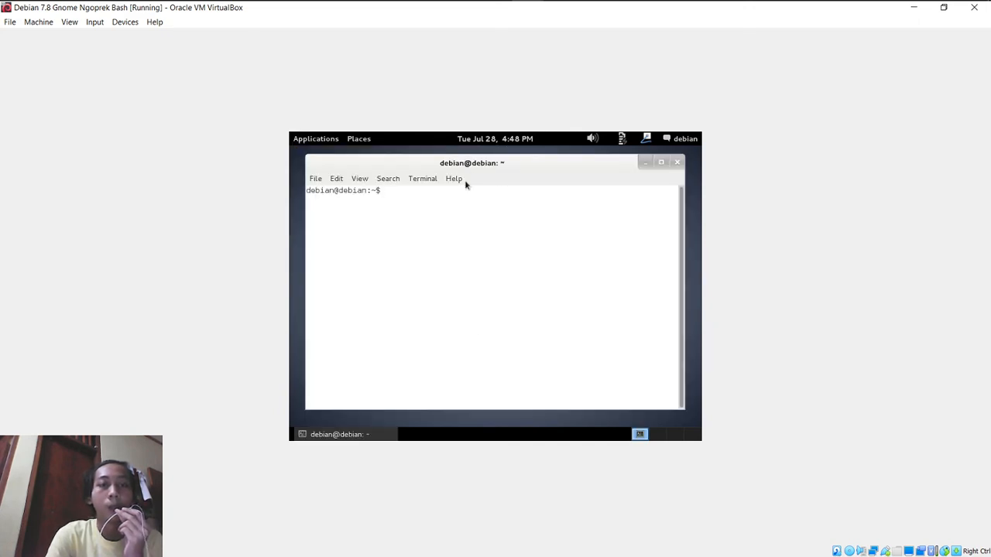
mouse_move(466, 162)
mouse_down()
mouse_move(462, 196)
mouse_move(470, 161)
mouse_move(511, 170)
mouse_move(475, 171)
mouse_up()
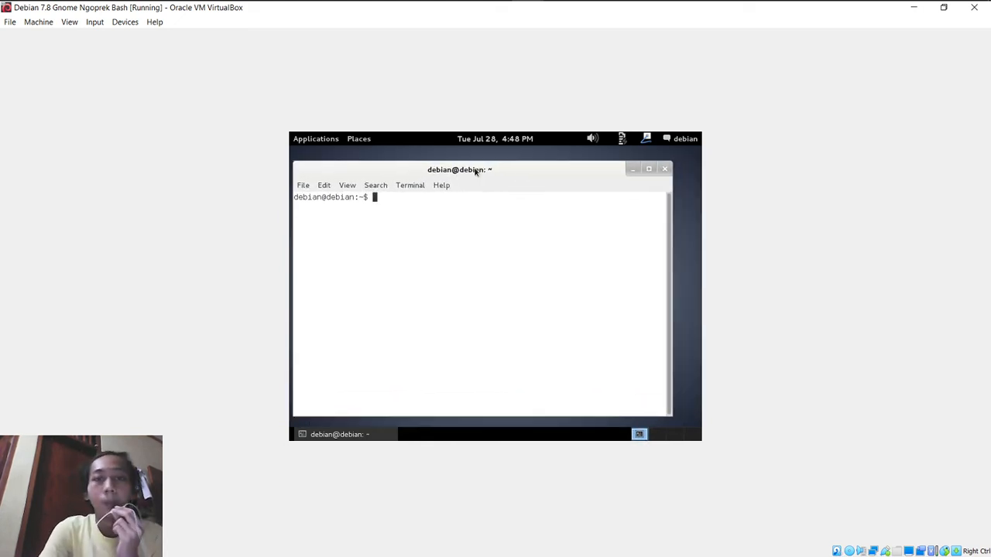
click(649, 169)
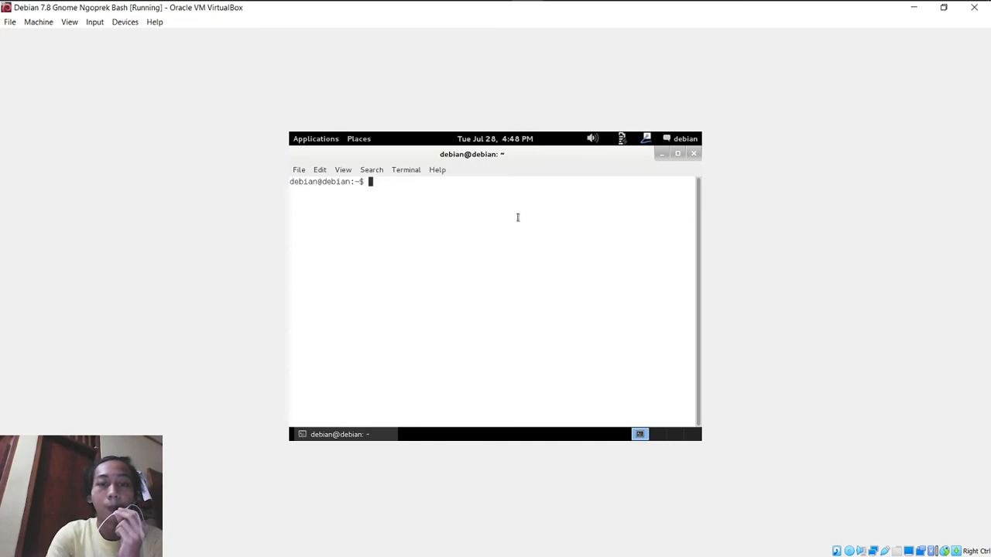
Ping the Mikrotik router at 192.168.3.1 from the Debian terminal
text(ping)
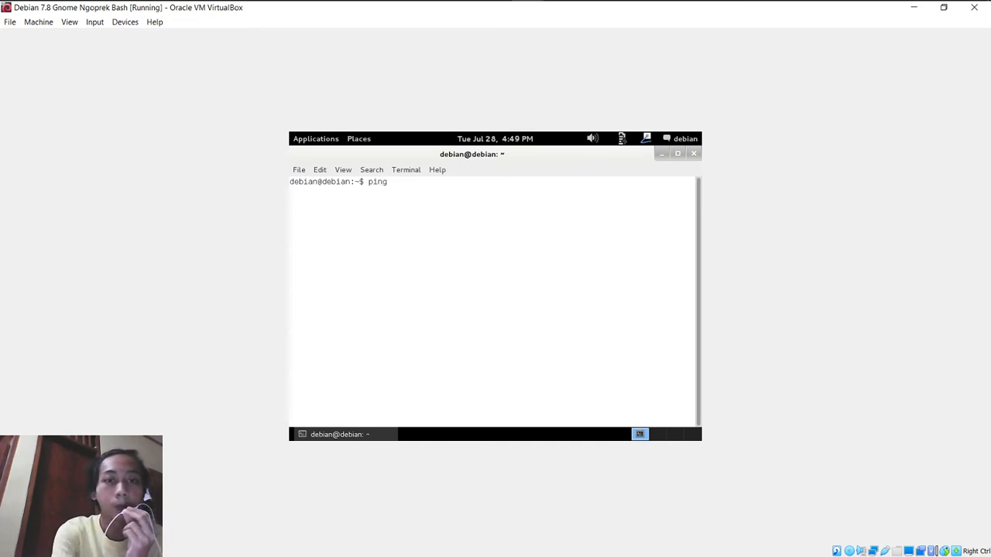
text(g 19)
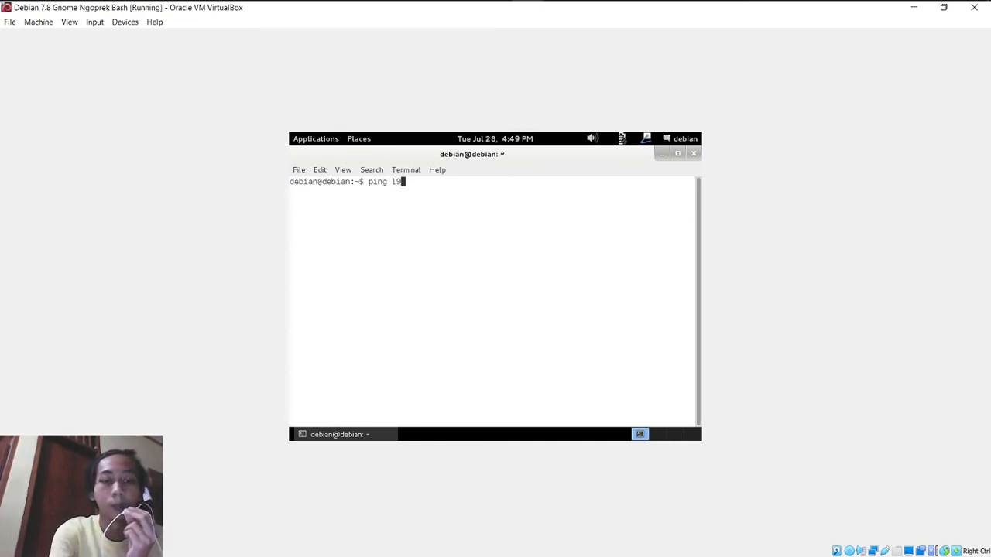
text(2.168)
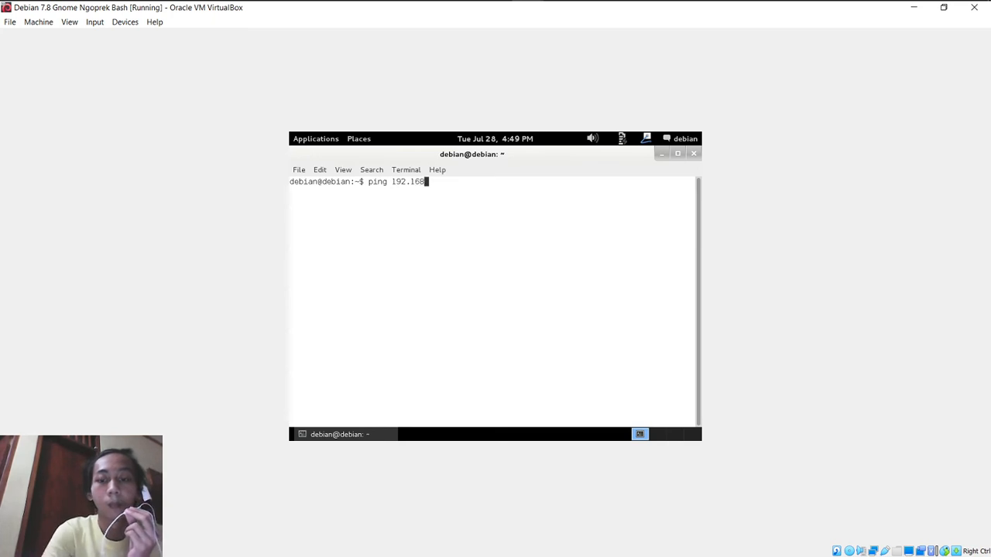
text(.3.1)
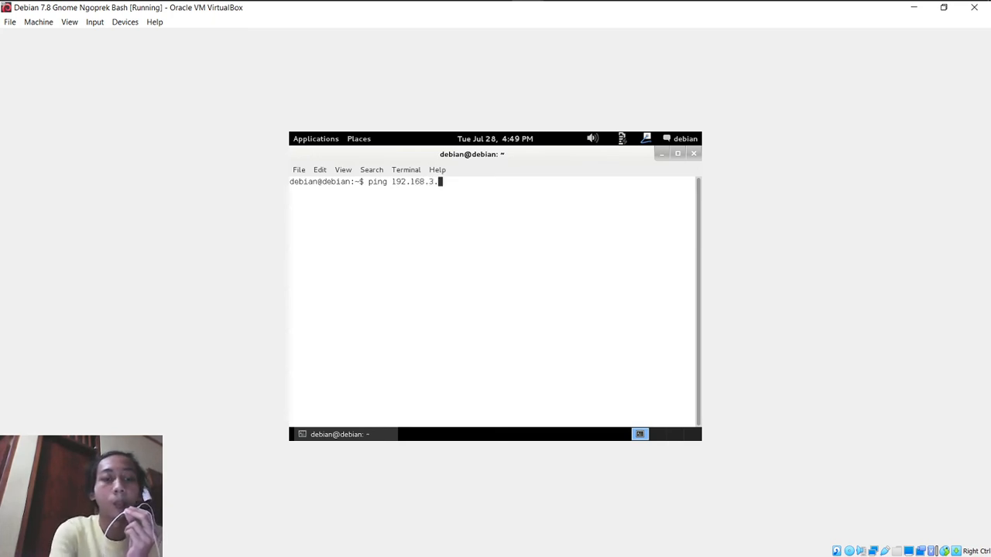
mouse_move(382, 4)
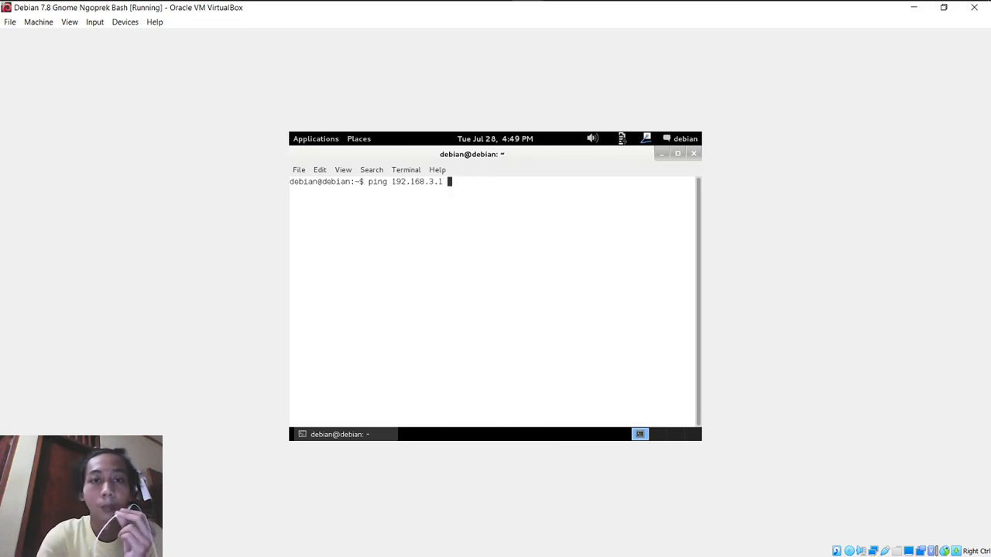
key(BackSpace)
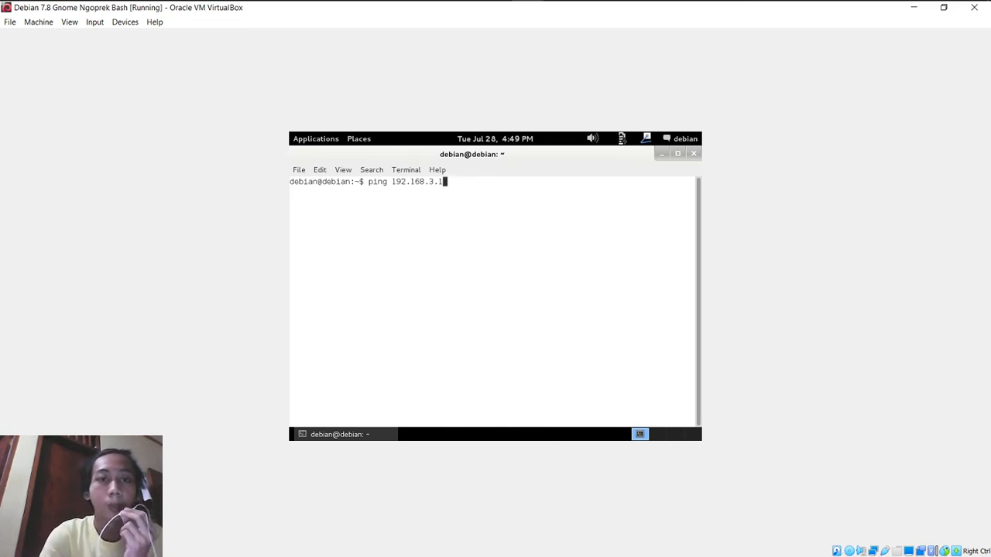
key(Return)
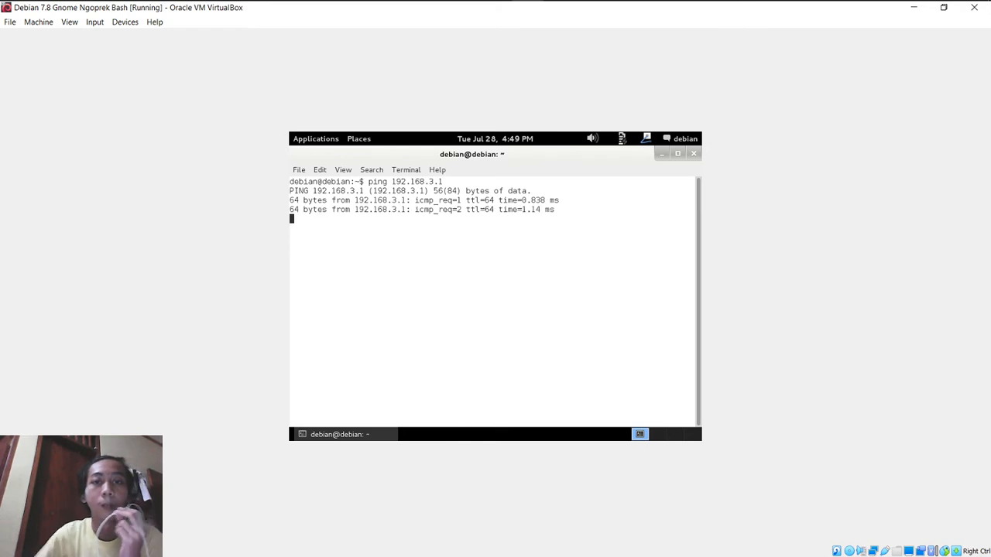
Switch to GNS3, VirtualBox Manager and WinBox to review the topology, the machine list and the router's address list
click(400, 13)
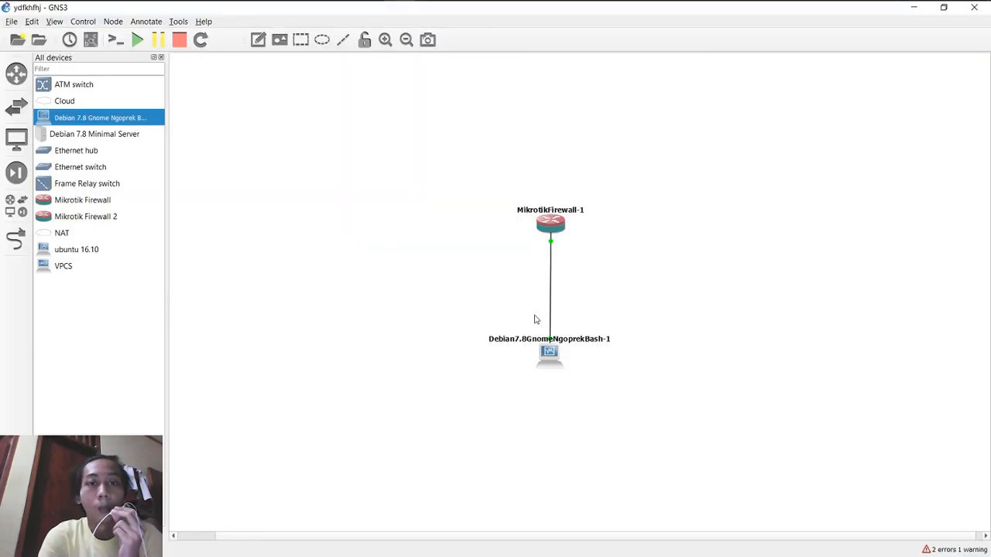
mouse_move(411, 4)
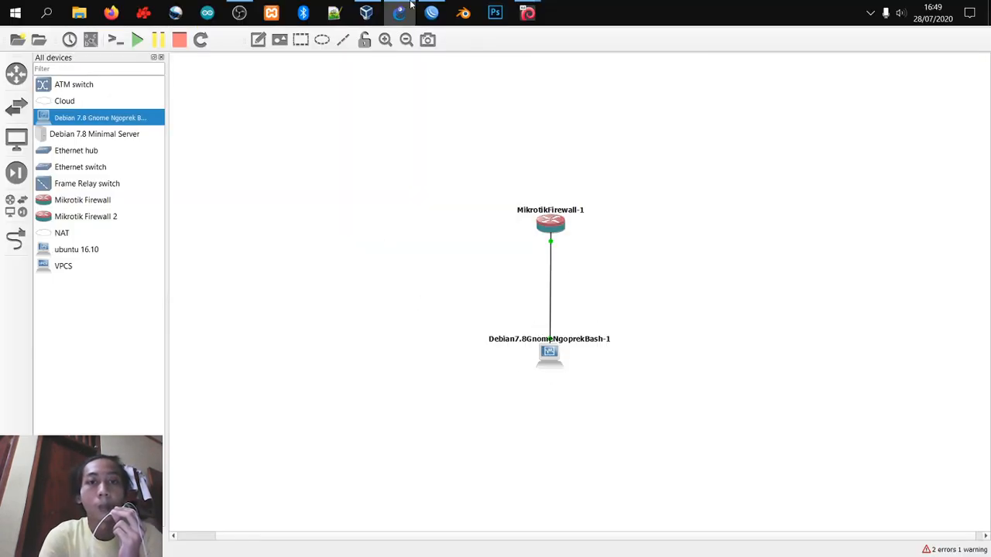
mouse_move(431, 17)
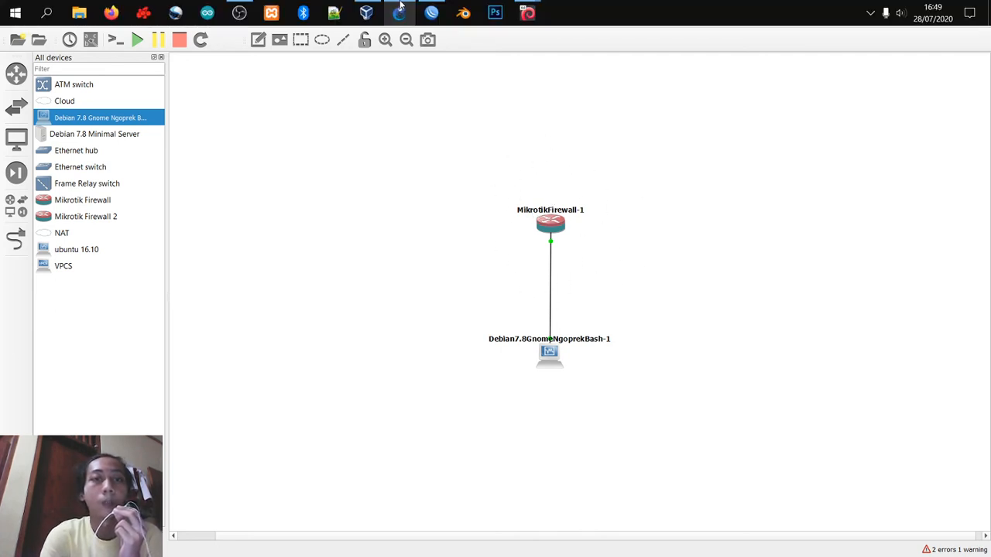
click(366, 11)
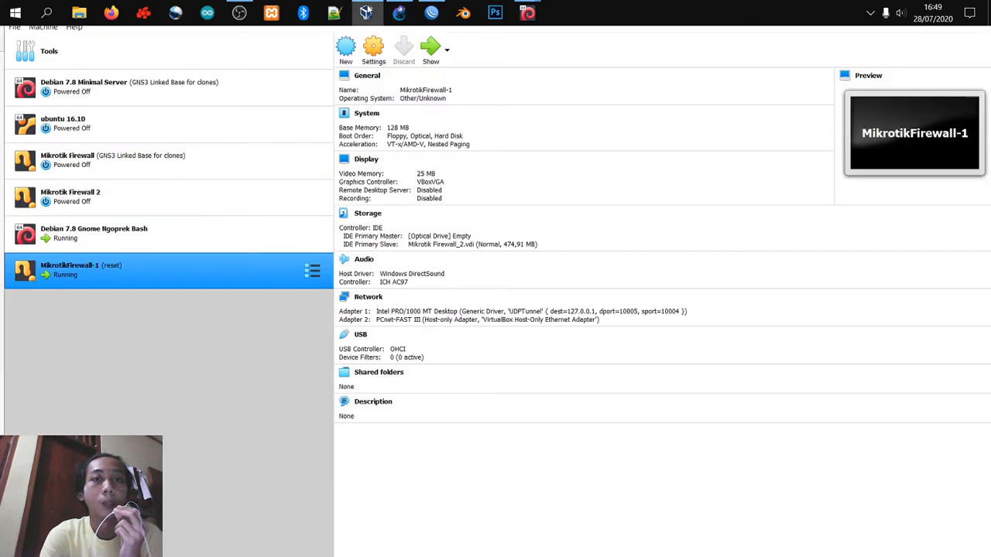
click(434, 17)
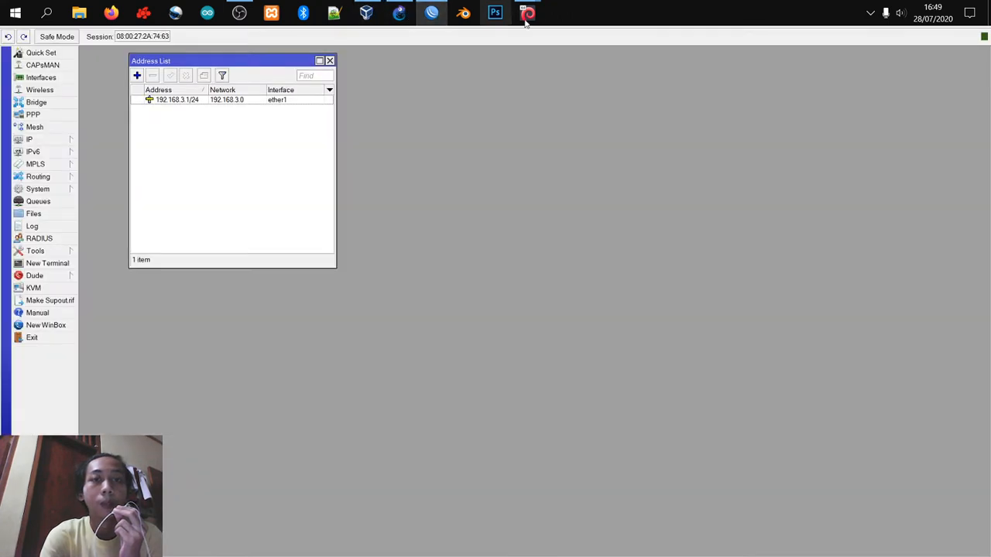
Return to the Debian 7.8 virtual machine, stop the running ping and close the terminal
mouse_move(529, 16)
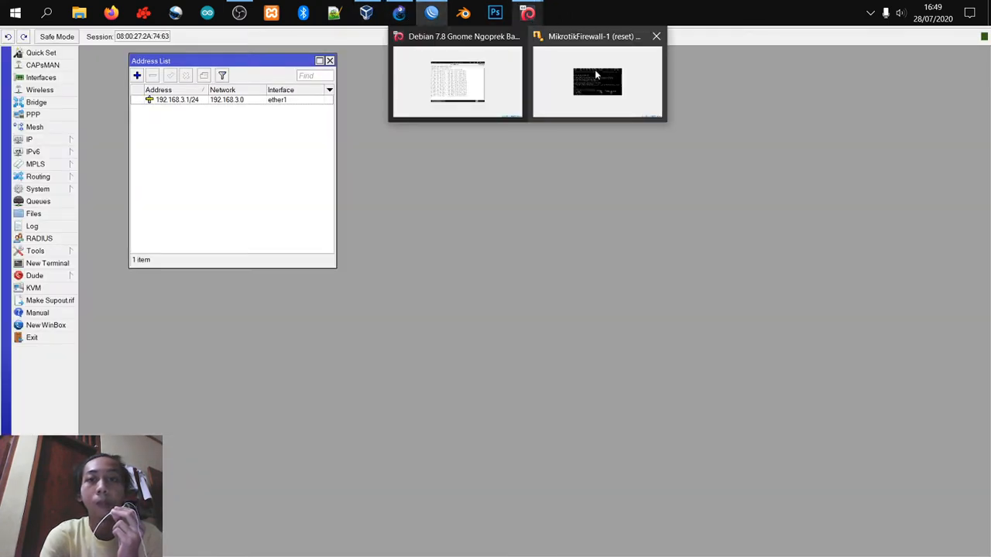
click(496, 93)
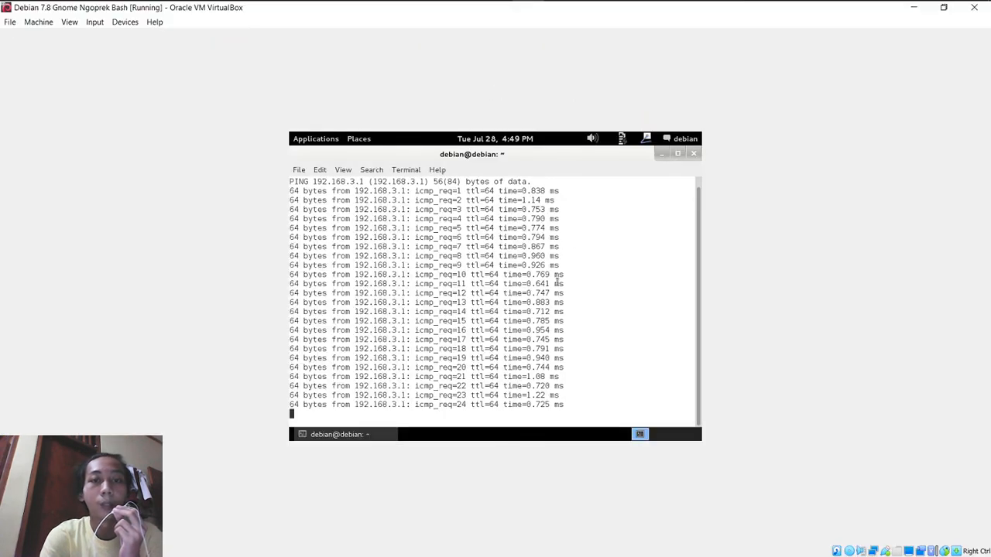
key(ctrl+c)
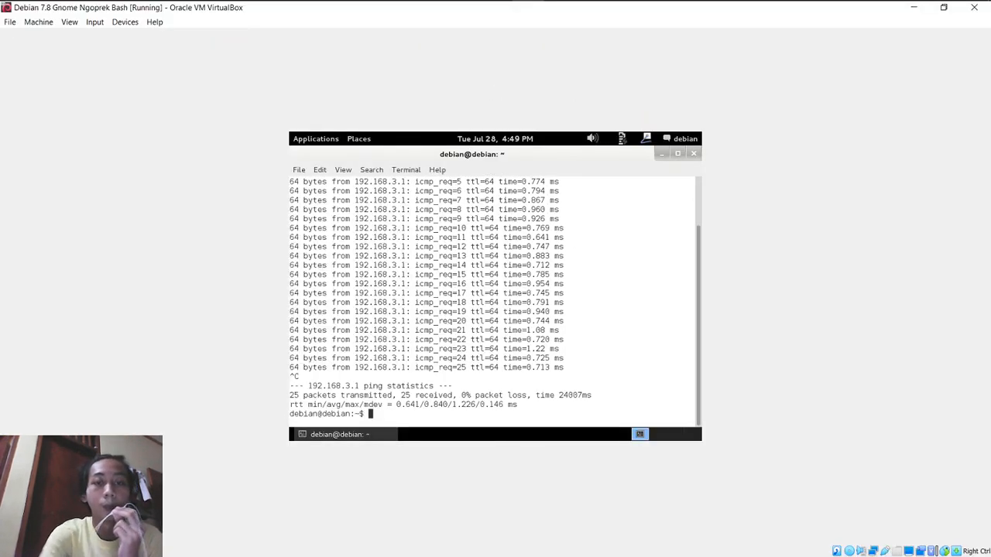
click(693, 154)
Open the Iceweasel web browser and change the page address to 192.168.3.1
click(319, 140)
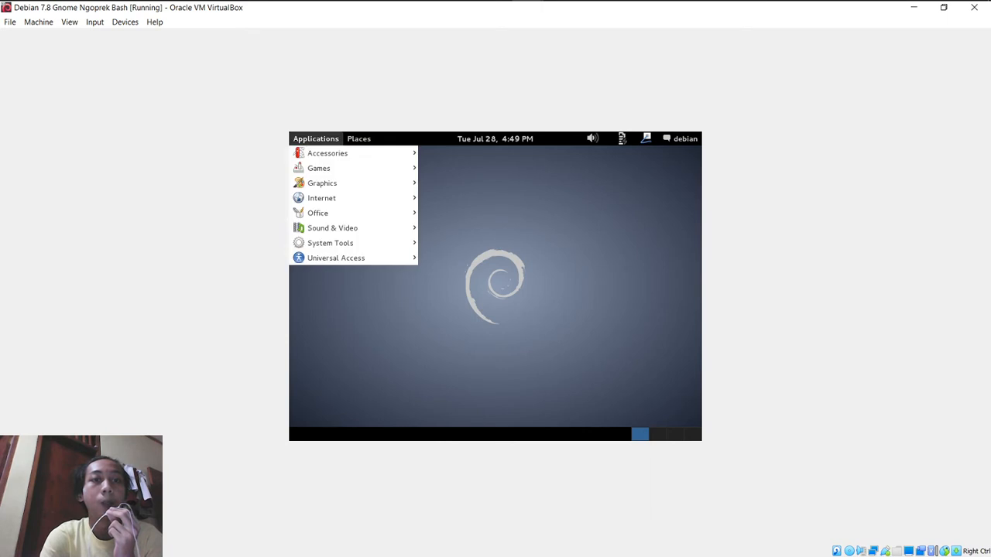
mouse_move(359, 200)
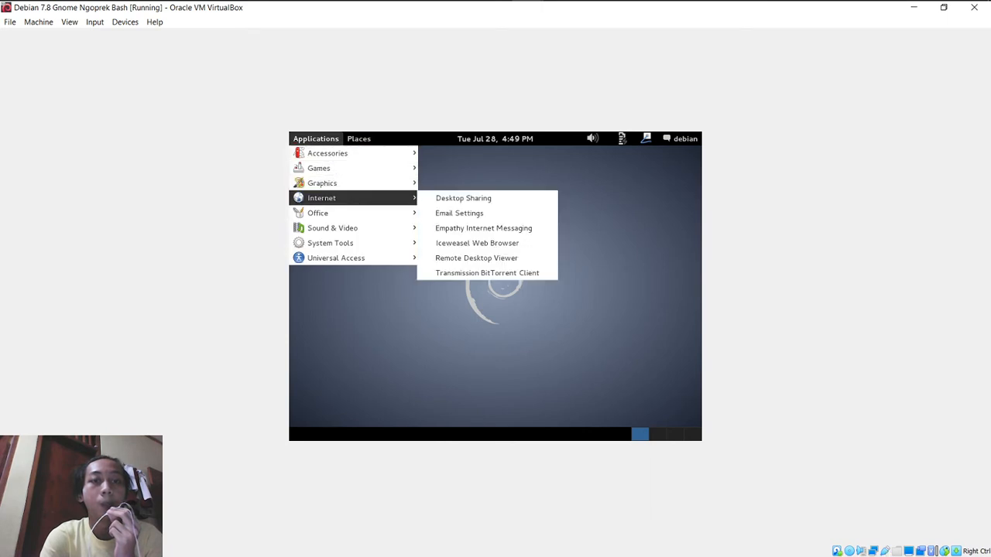
click(477, 245)
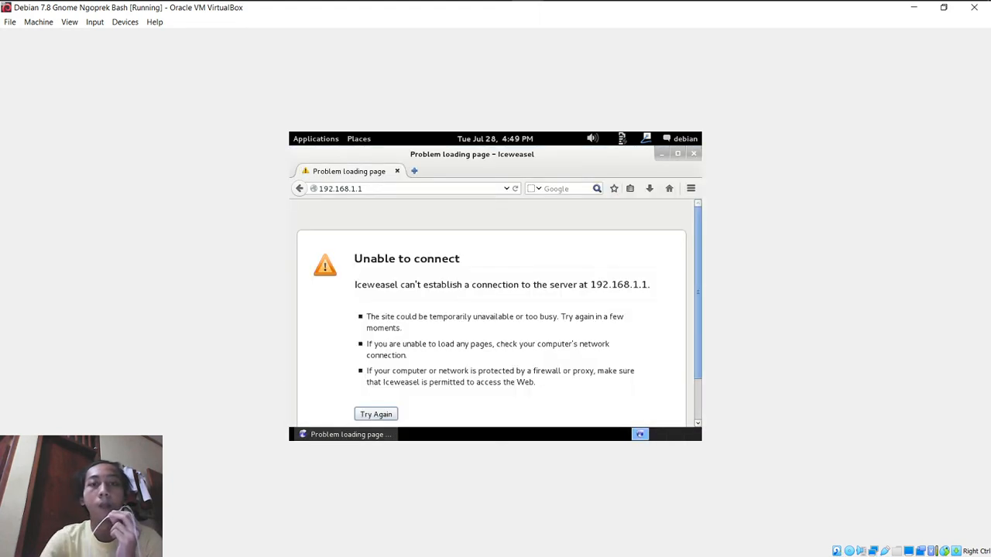
click(451, 188)
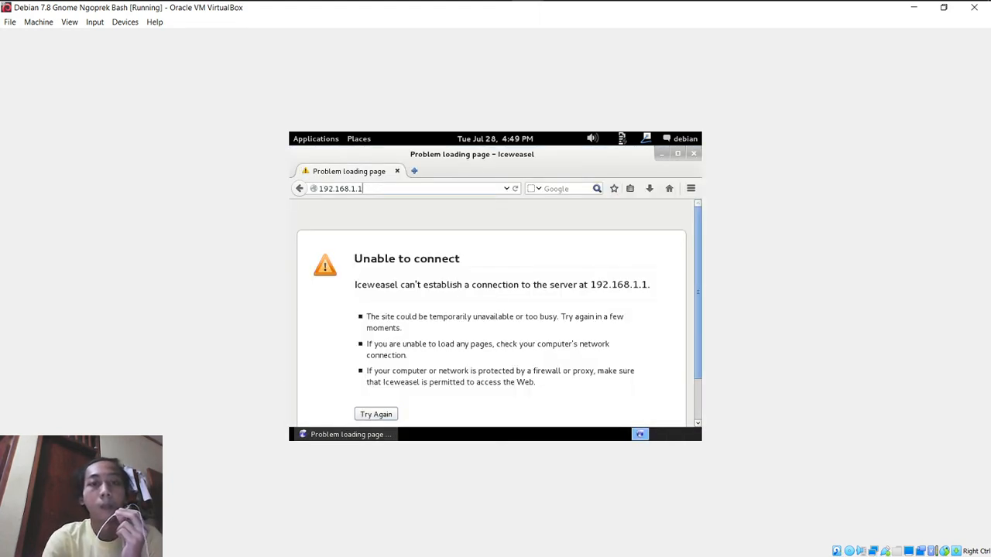
key(BackSpace)
key(BackSpace)
key(BackSpace)
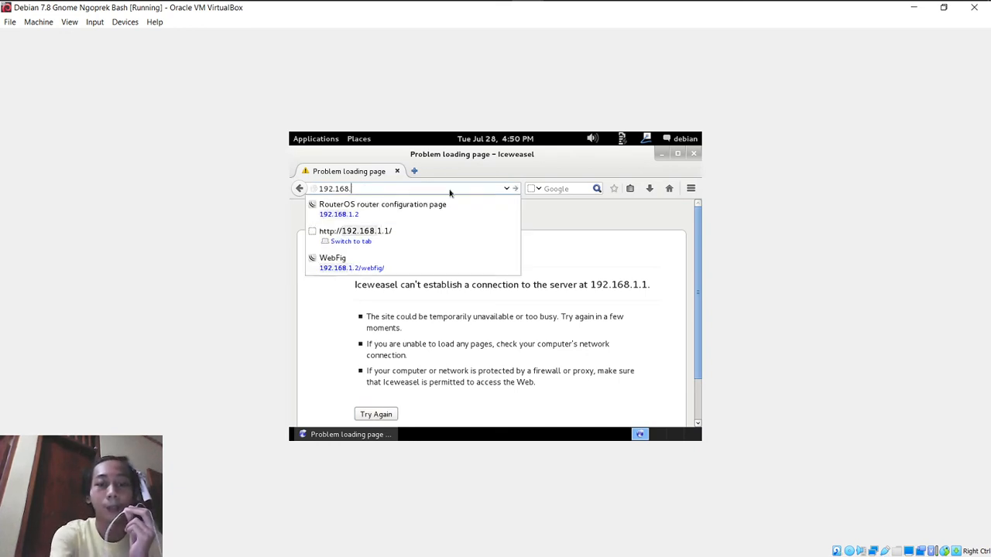
text(3.1)
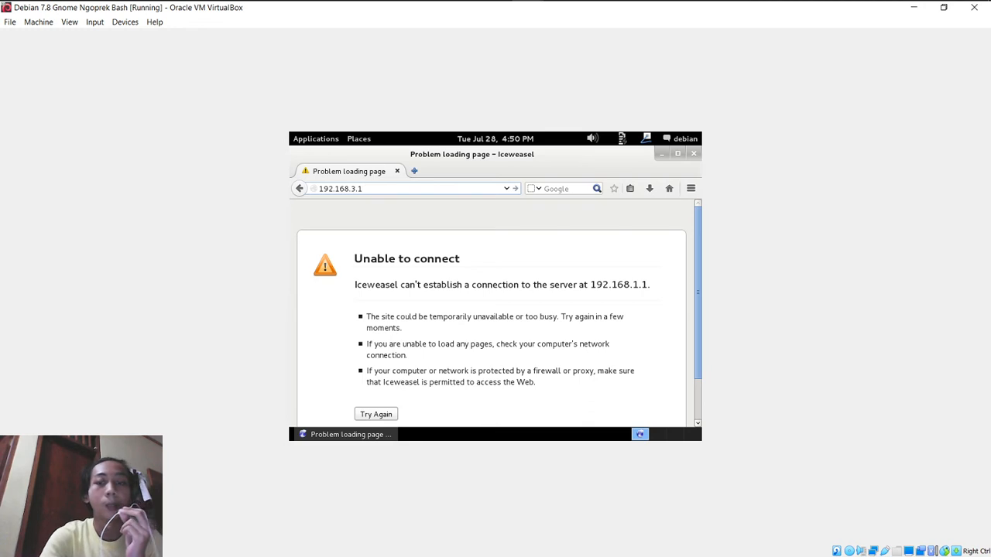
Load the router's web interface at 192.168.3.1 in the Debian machine's browser
key(Return)
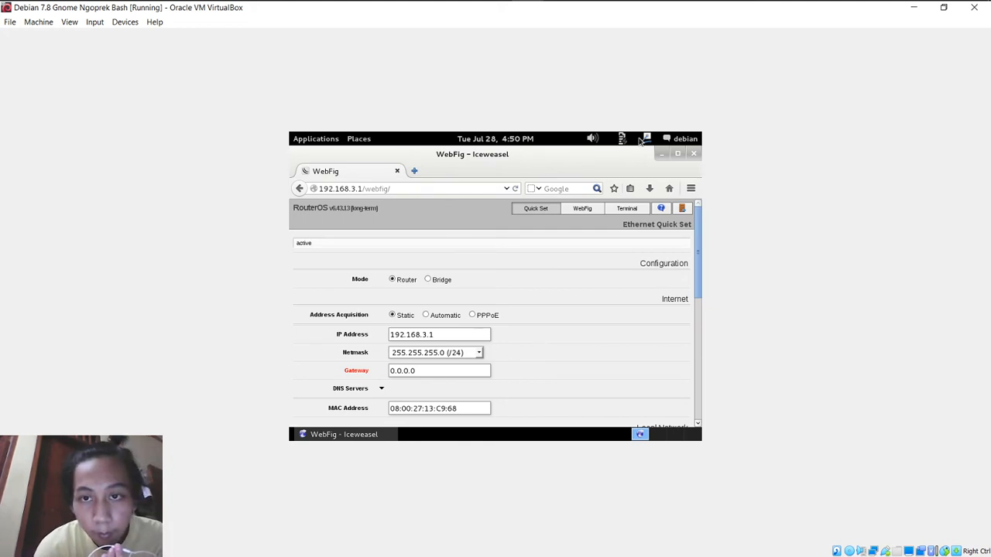
click(676, 154)
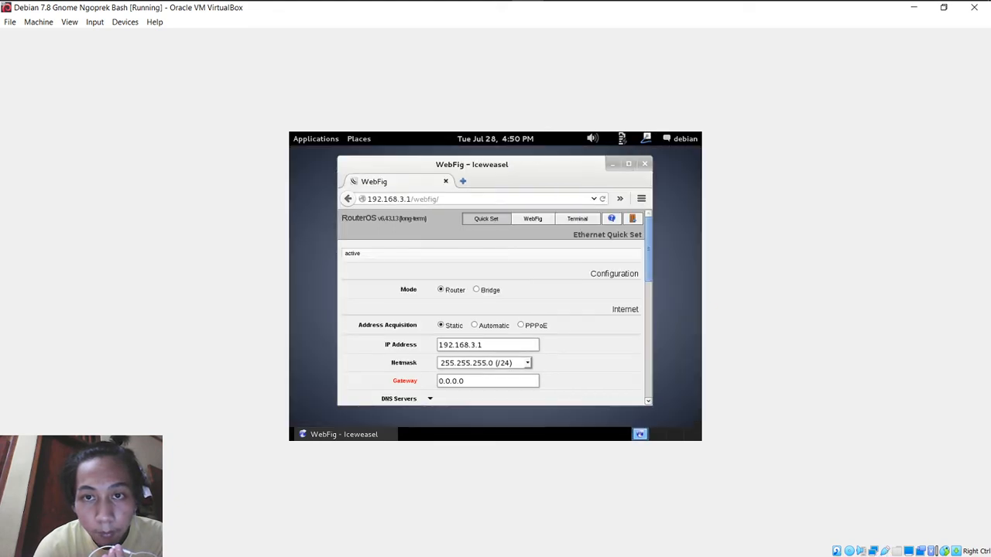
click(625, 165)
Switch to GNS3, place MikrotikFirewall-1 beside the Debian node, and move the linked pair up and left in the workspace
mouse_move(577, 6)
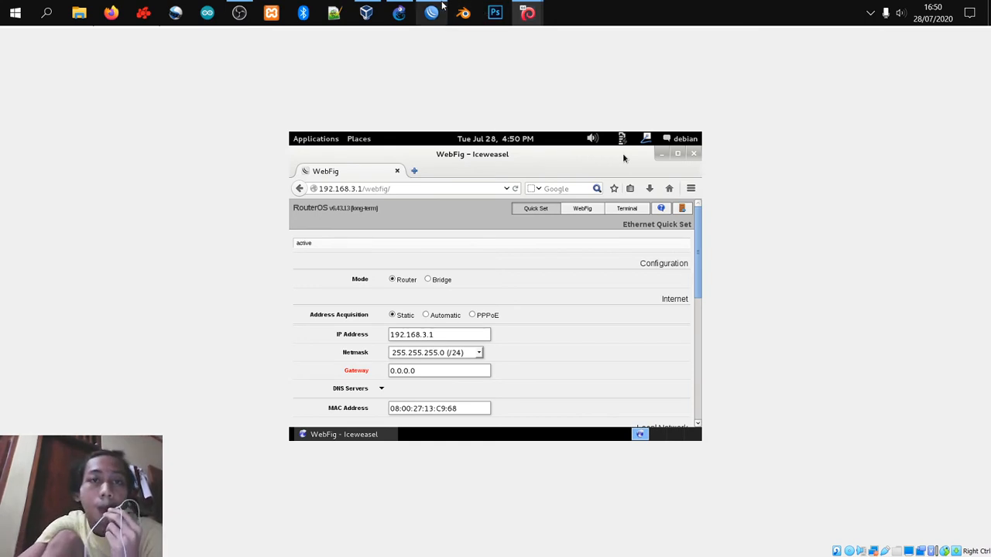
click(400, 24)
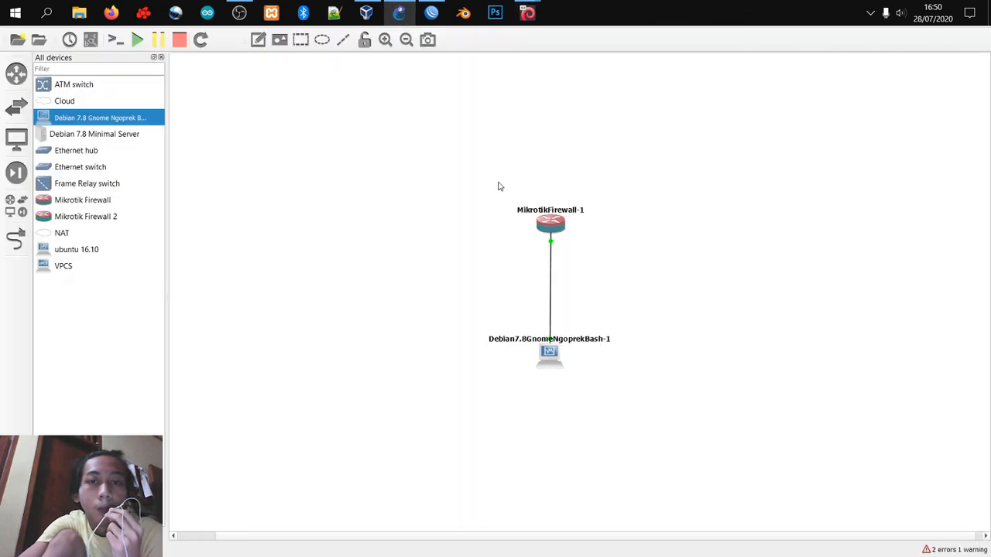
drag(489, 203, 618, 254)
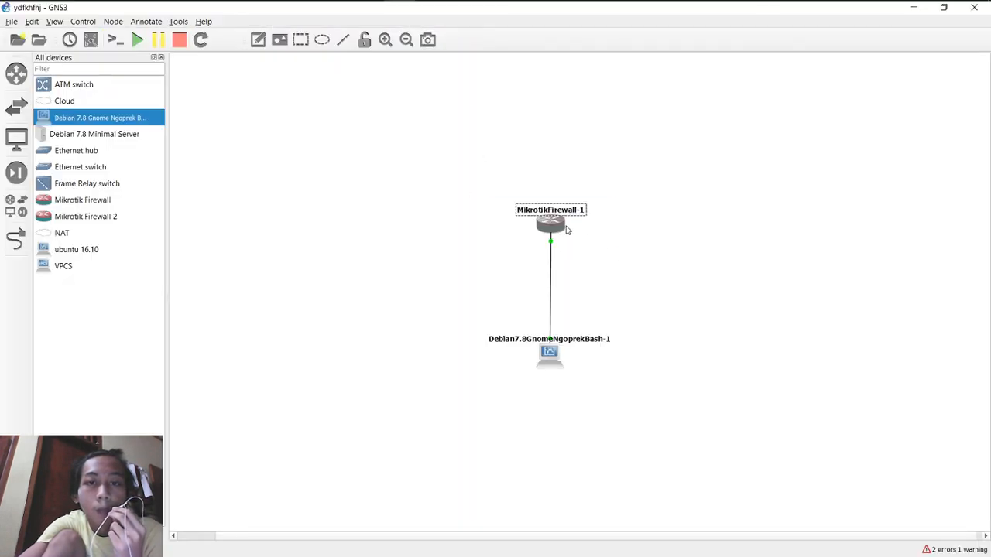
drag(552, 224, 695, 361)
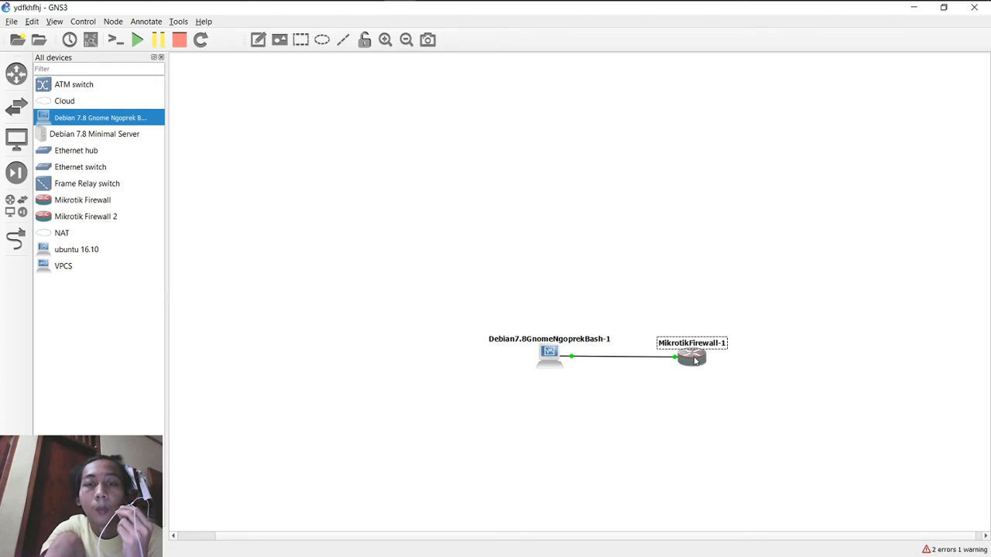
drag(473, 293, 765, 435)
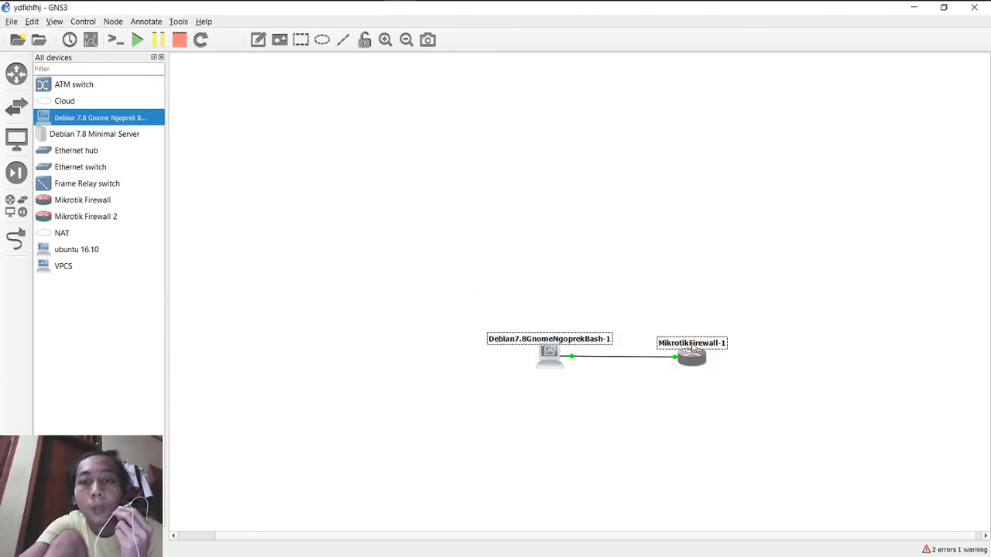
drag(694, 352, 520, 265)
click(565, 266)
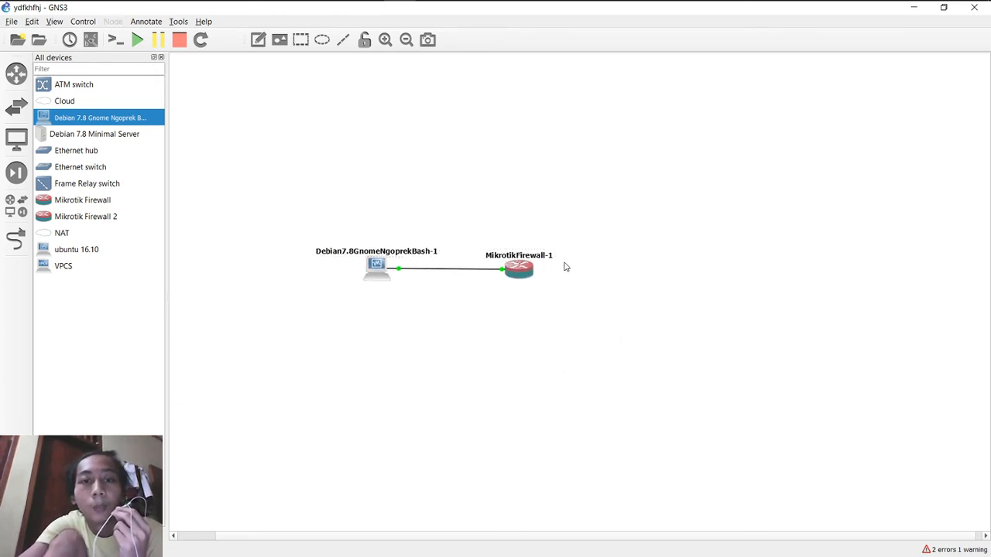
Stop the MikrotikFirewall-1 node and close its open WinBox session
right_click(521, 265)
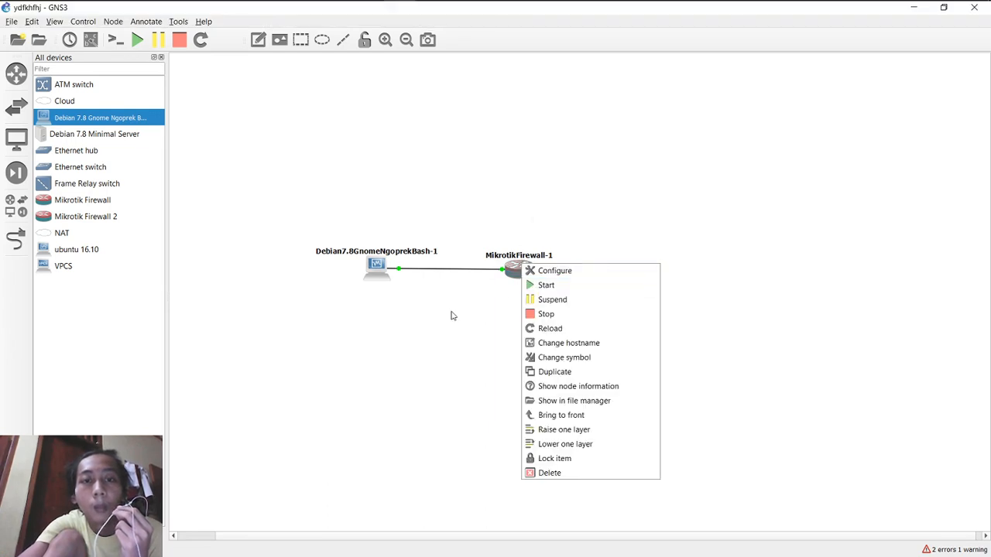
click(571, 314)
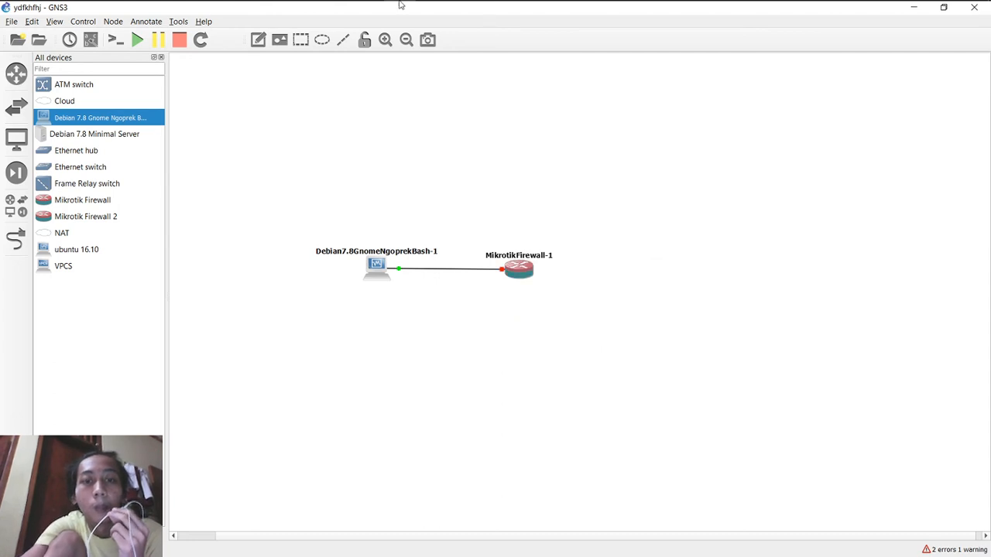
click(432, 12)
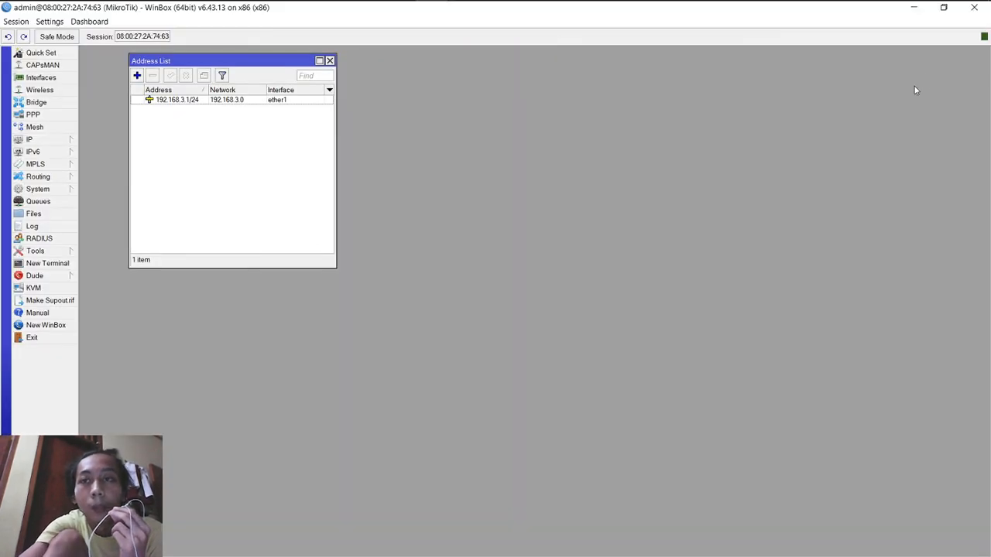
click(985, 8)
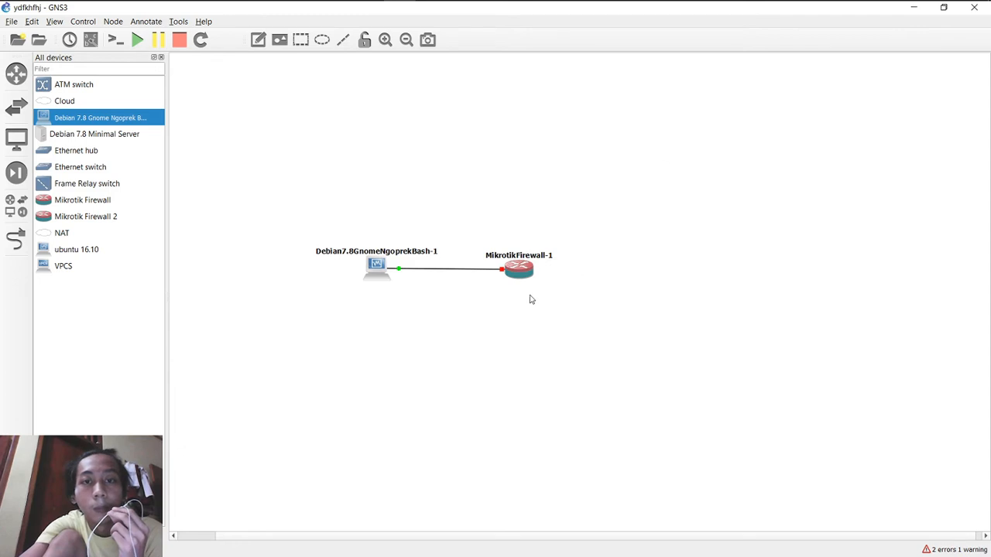
Permanently delete the MikrotikFirewall-1 node from the GNS3 topology
right_click(520, 270)
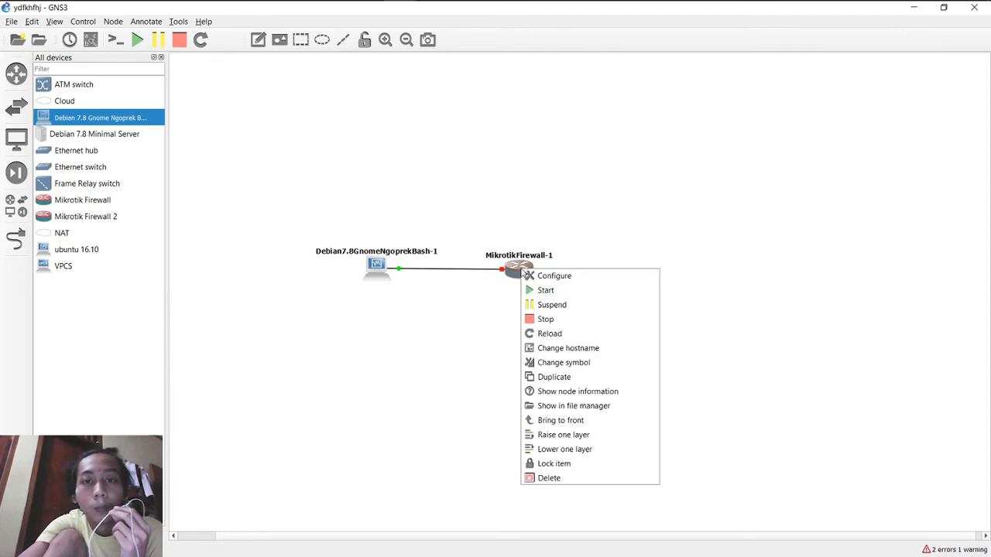
click(562, 478)
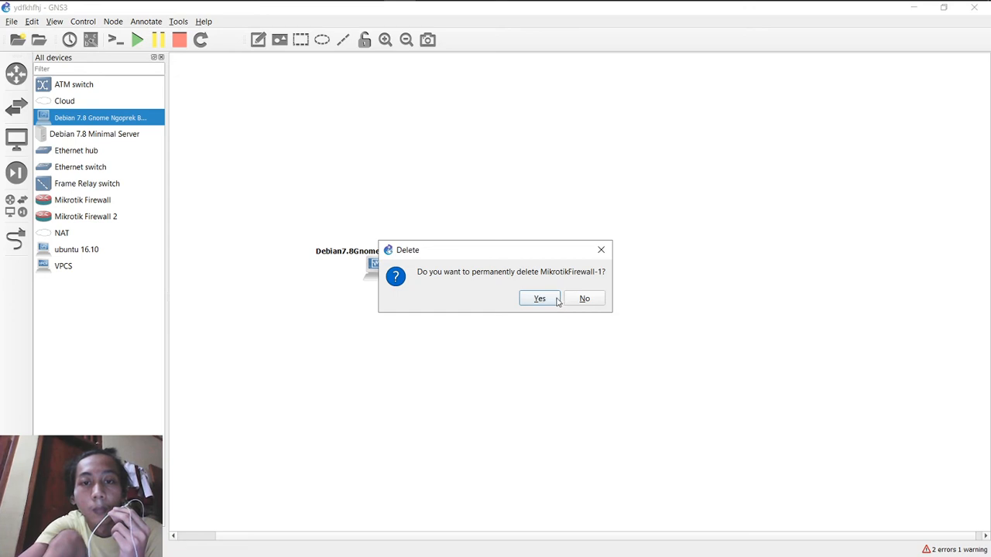
click(555, 299)
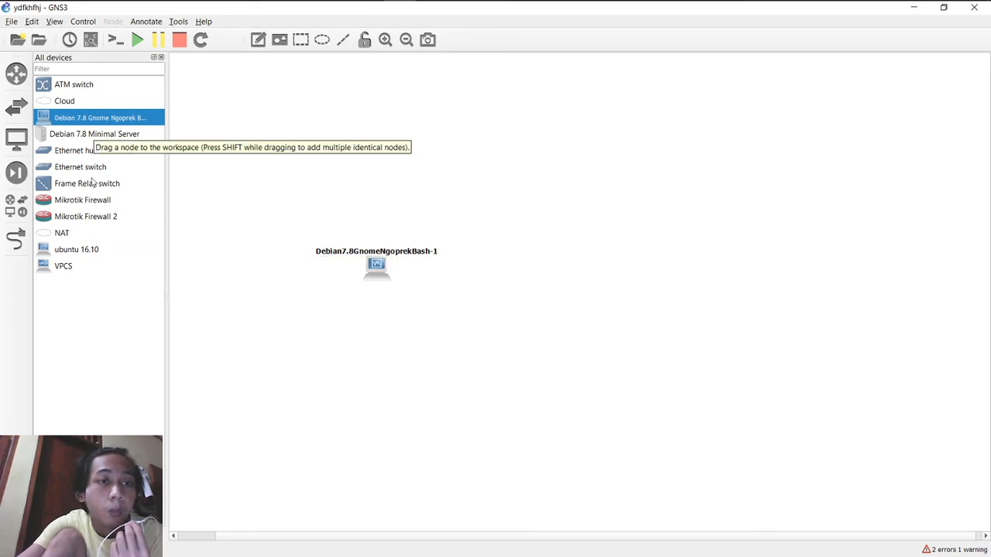
Add an ubuntu 16.10 node and an Ethernet switch, arranging the switch centred above the side-by-side Debian and ubuntu nodes
drag(90, 252, 610, 267)
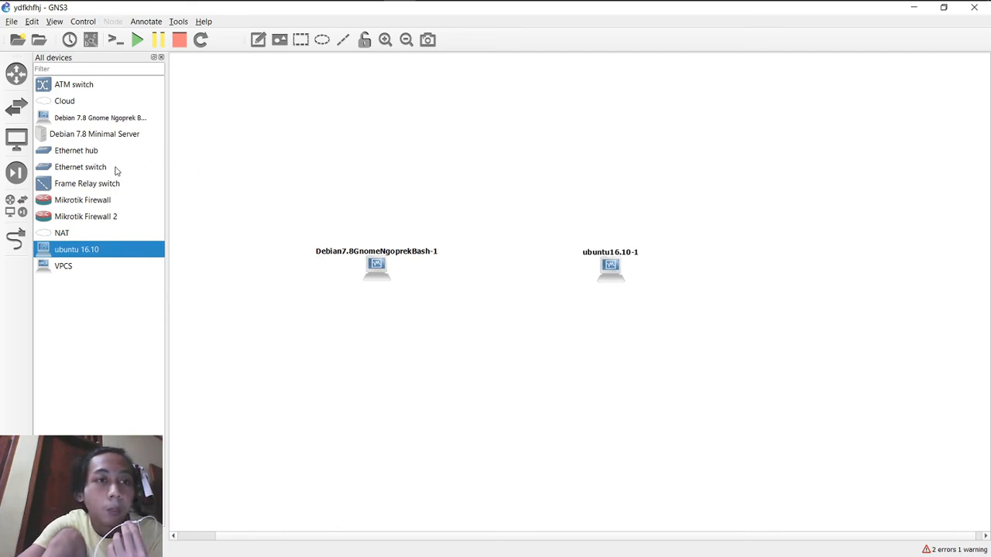
drag(117, 171, 535, 179)
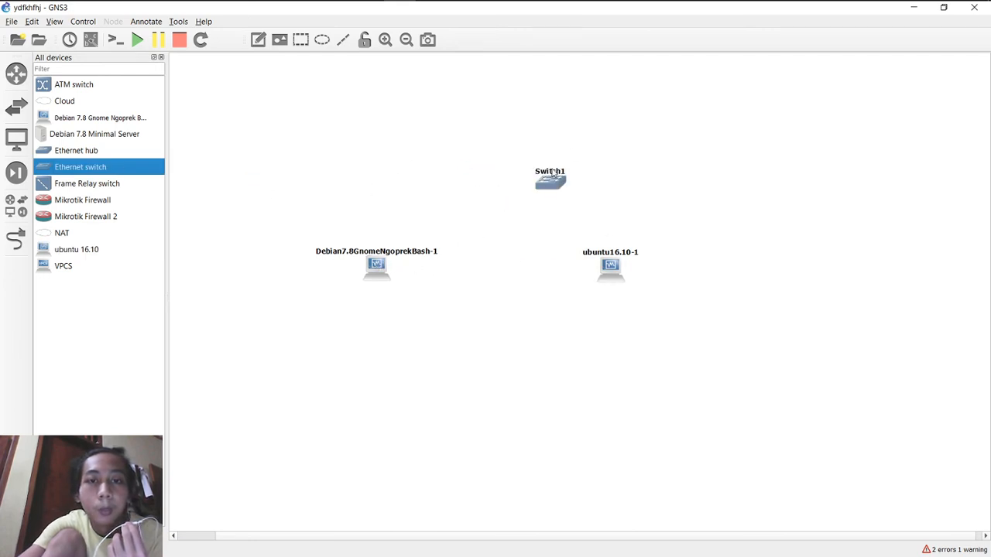
drag(553, 184, 512, 169)
drag(619, 271, 586, 317)
drag(393, 284, 419, 318)
click(502, 180)
drag(502, 180, 490, 196)
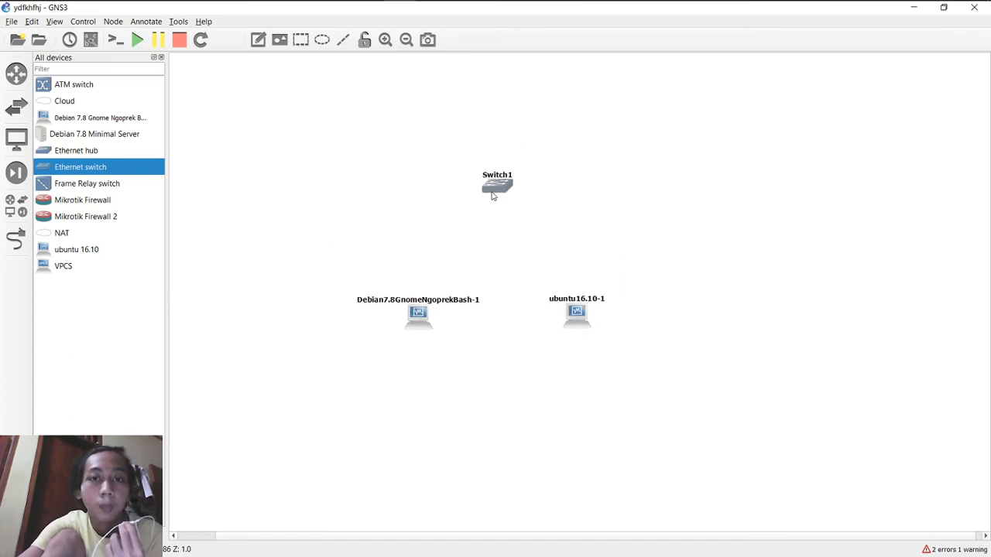
Link the Debian7.8GnomeNgoprekBash-1 node to port Ethernet0 of Switch1
click(17, 239)
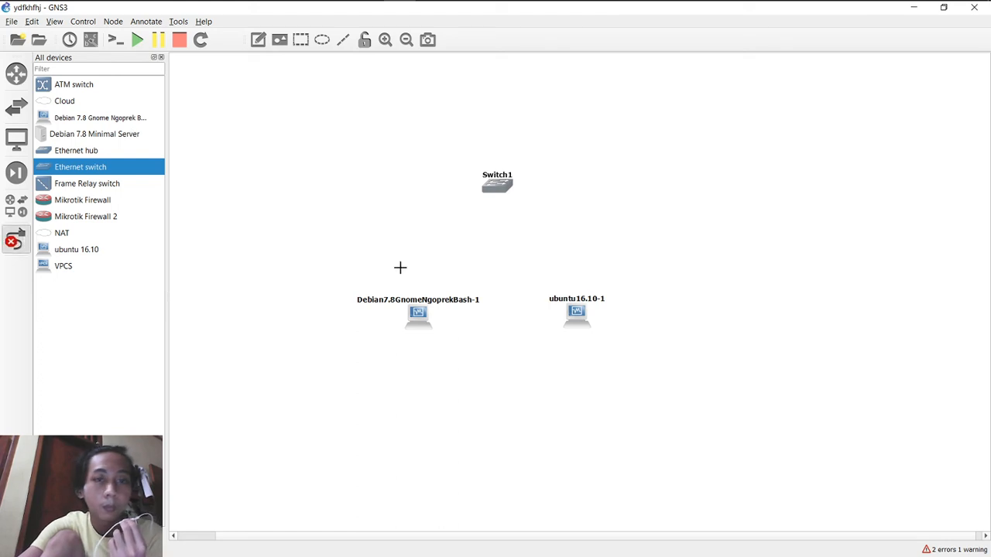
click(412, 310)
click(428, 319)
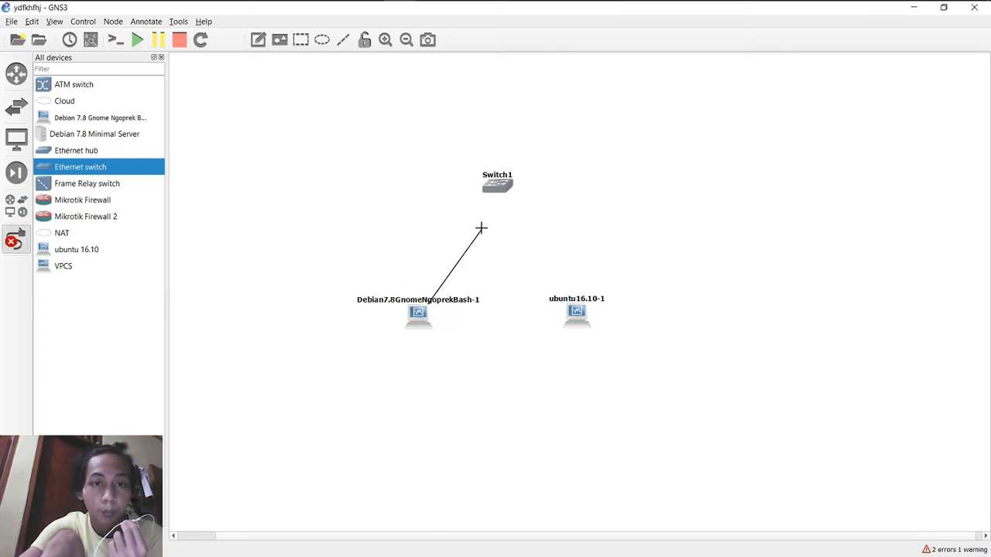
click(490, 186)
click(511, 191)
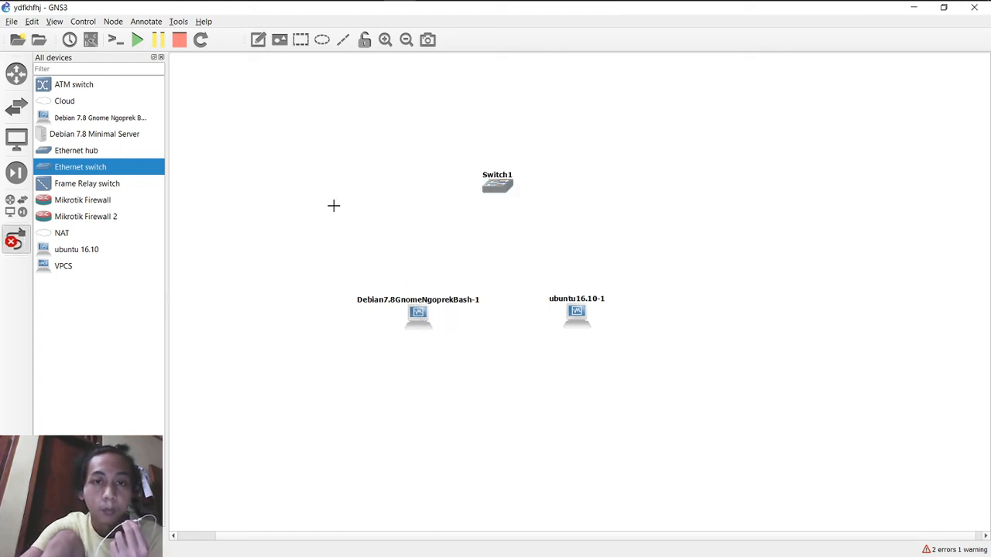
Link Ethernet0 of ubuntu16.10-1 to port Ethernet1 of Switch1 and leave link mode
click(577, 309)
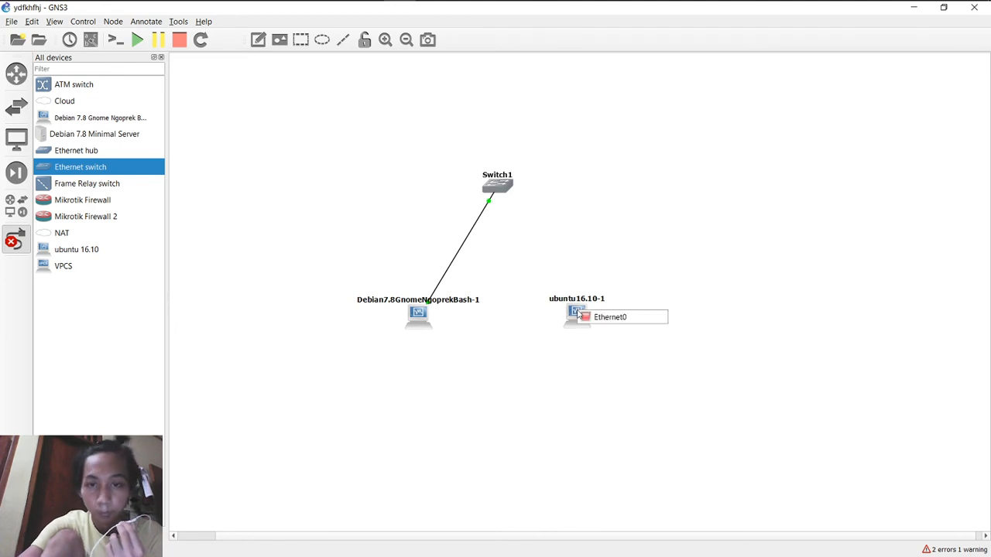
click(599, 318)
click(505, 191)
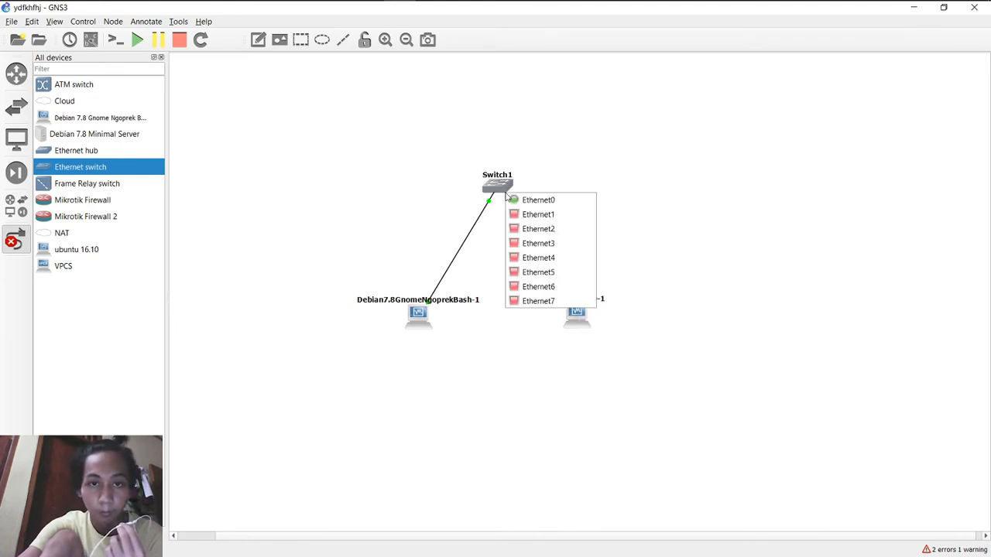
click(531, 210)
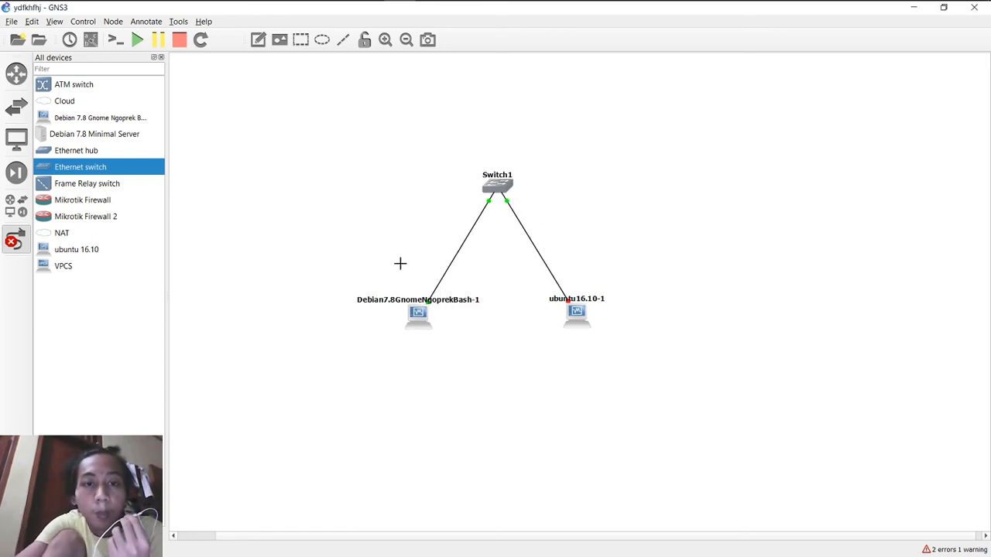
right_click(516, 275)
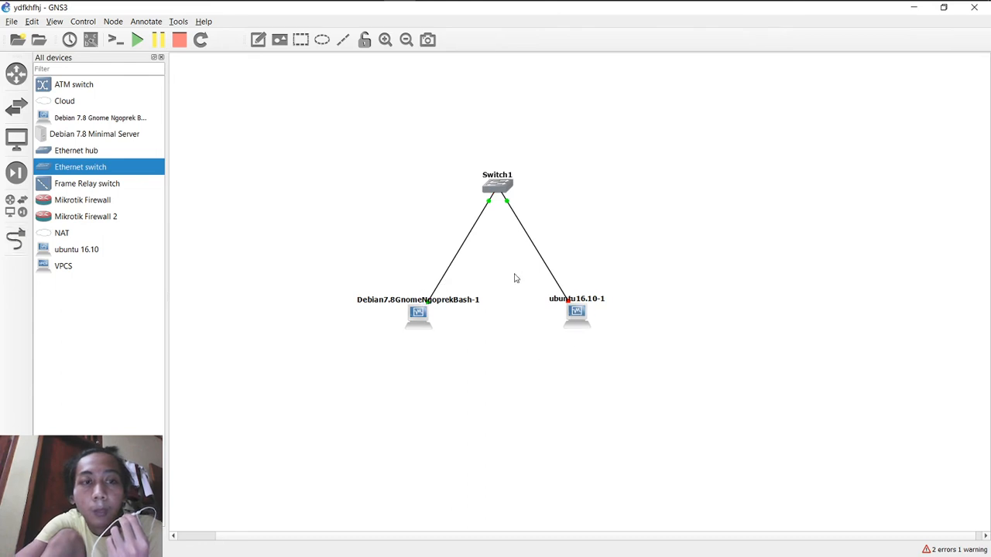
Start the ubuntu16.10-1 node
right_click(584, 312)
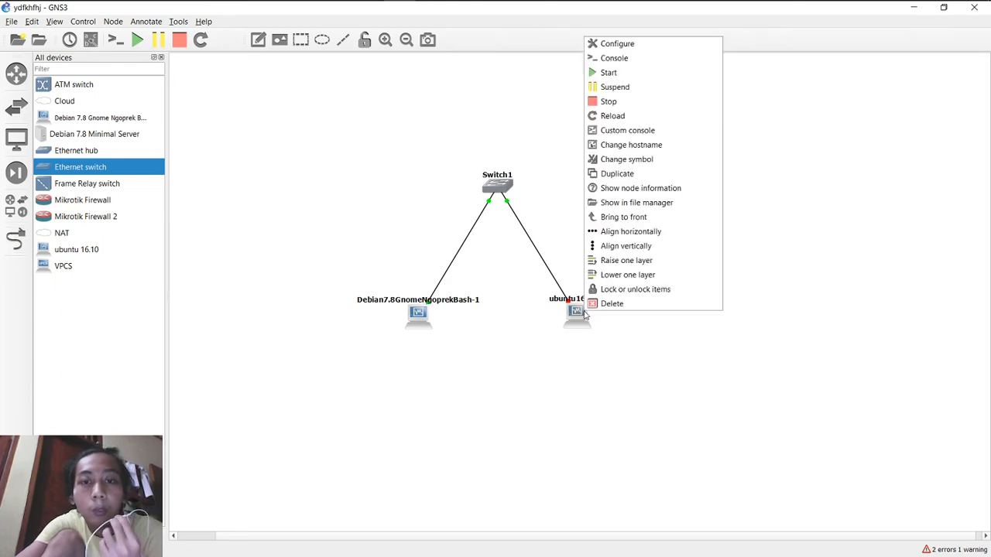
click(634, 74)
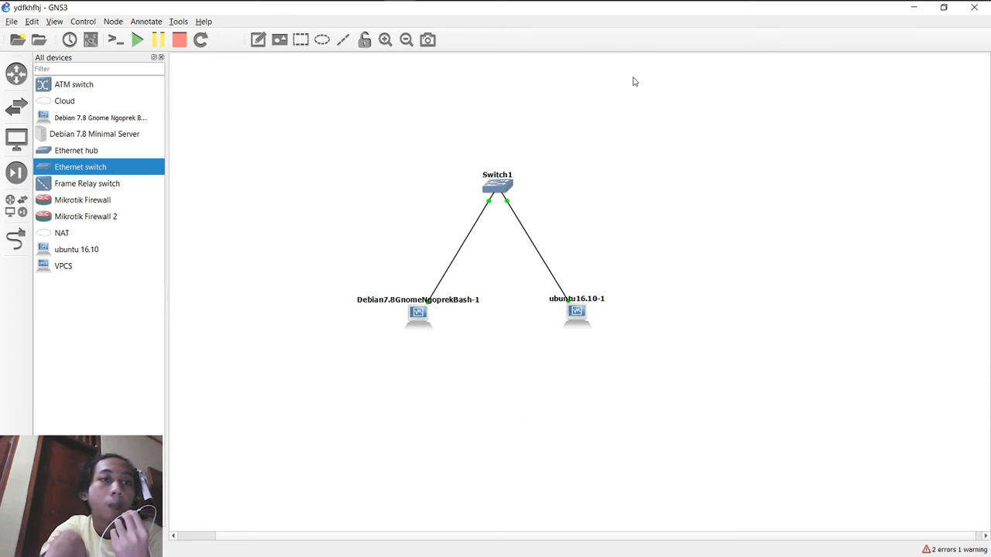
Switch to the ubuntu 16.10 VirtualBox window and dismiss the keyboard capture and mouse integration notices
mouse_move(525, 9)
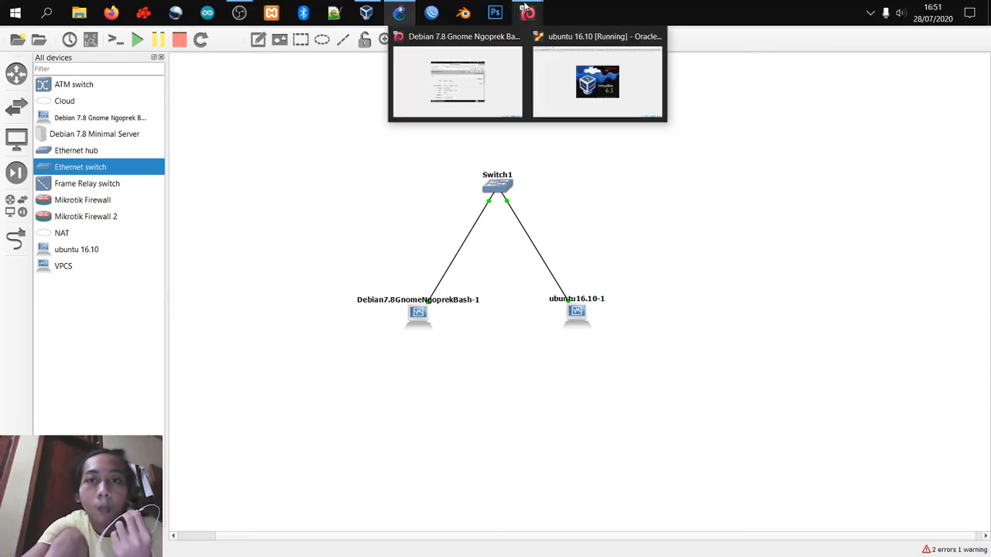
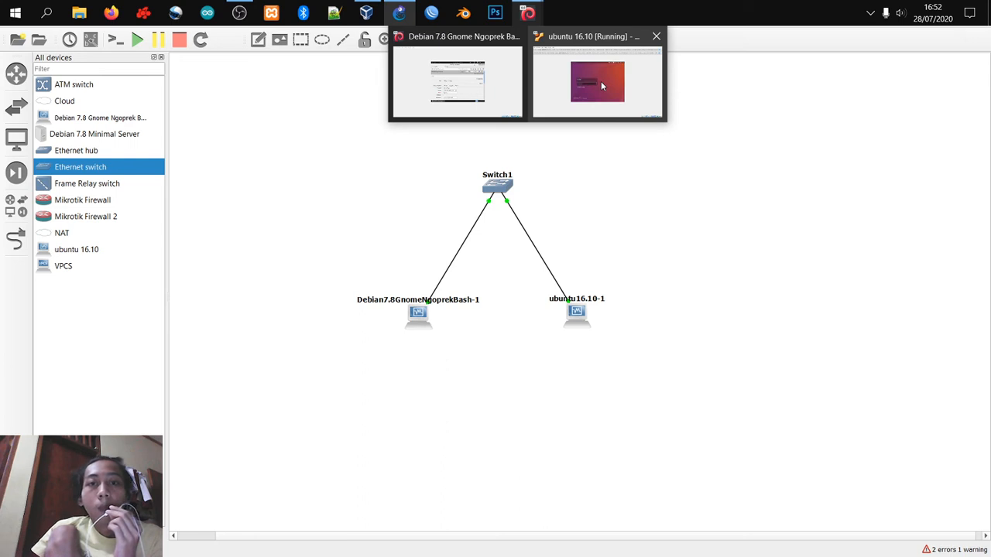
click(601, 81)
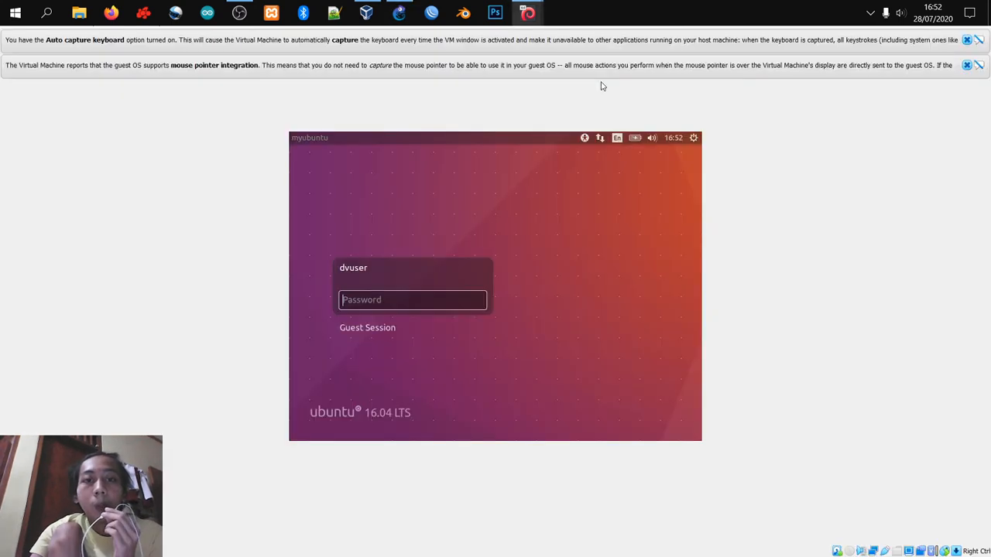
click(967, 66)
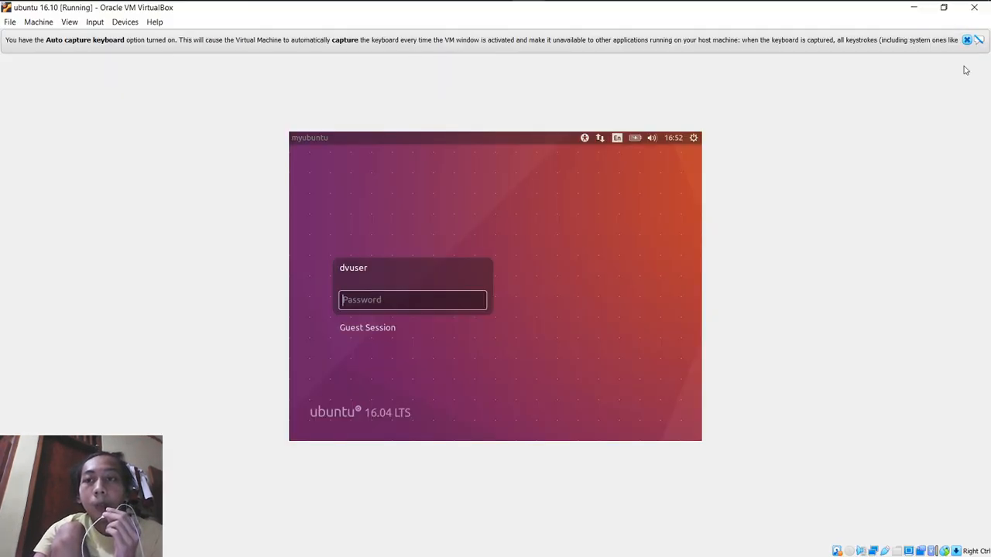
click(966, 40)
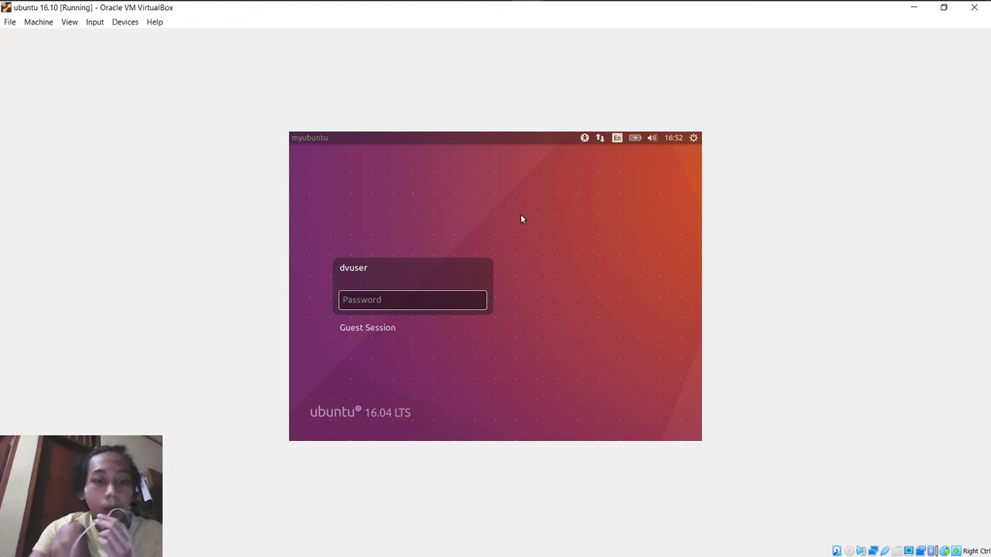
text(*********)
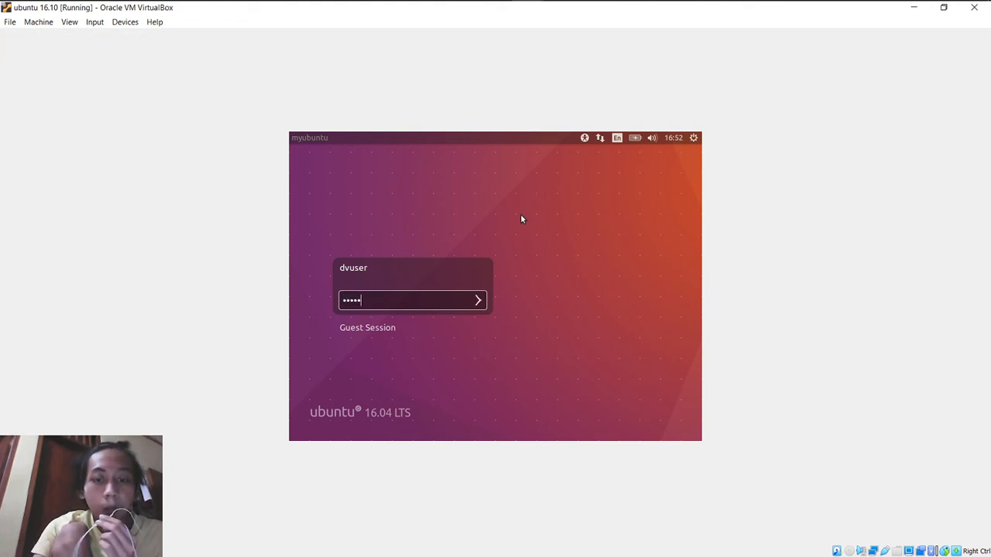
text(**)
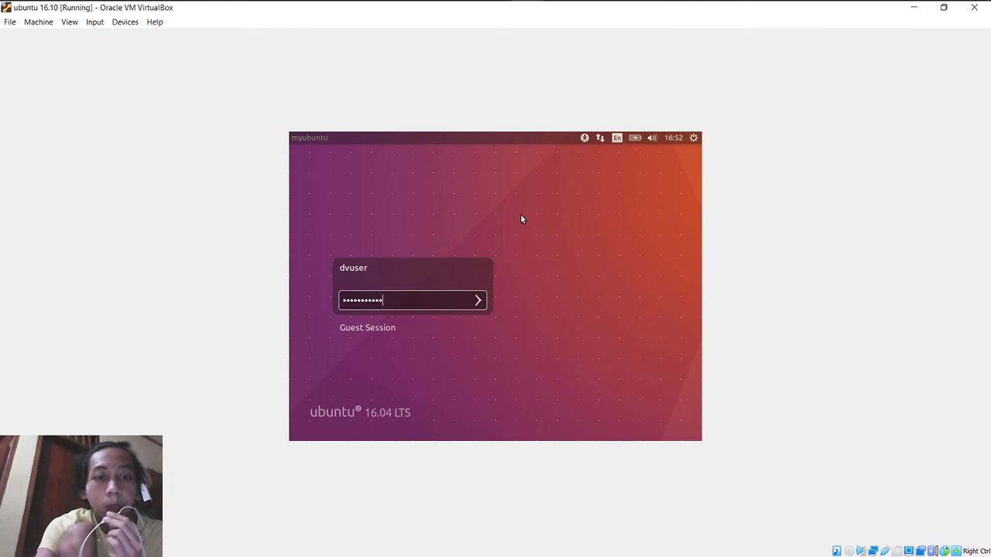
key(BackSpace)
key(BackSpace)
key(BackSpace)
key(BackSpace)
key(BackSpace)
key(BackSpace)
key(BackSpace)
key(BackSpace)
key(BackSpace)
key(BackSpace)
key(BackSpace)
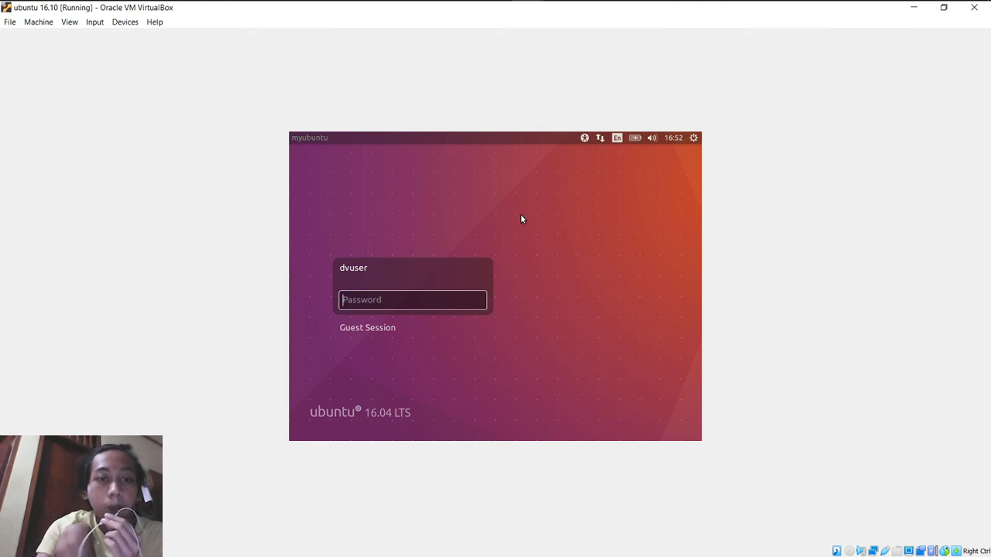
Log in to the Ubuntu desktop by entering the account password
text(****)
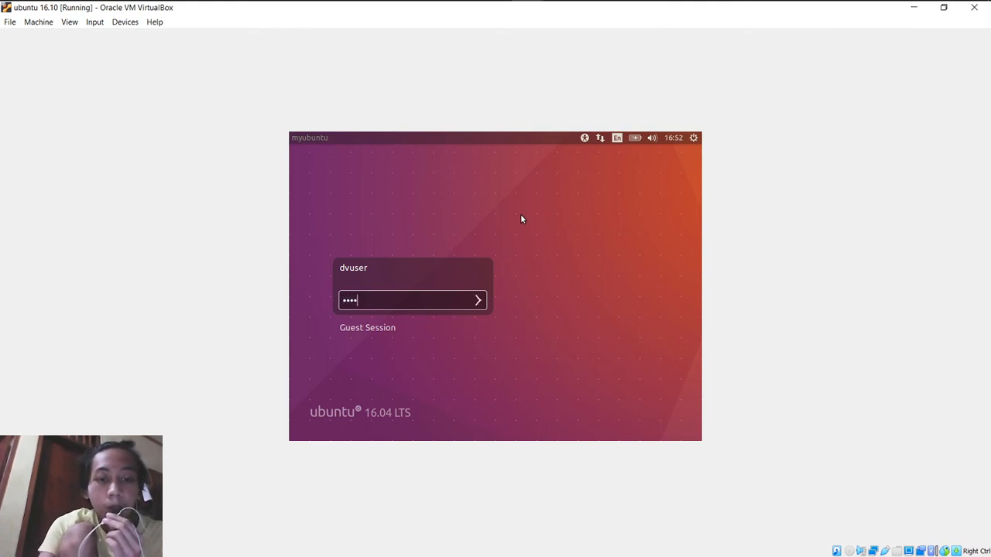
text(*)
key(Return)
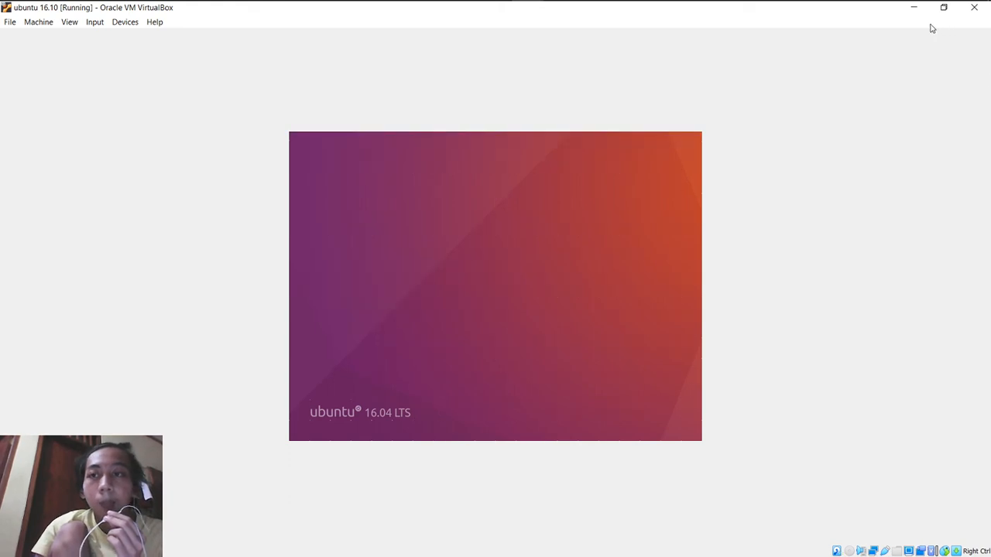
Minimize the ubuntu 16.10 and Debian 7.8 virtual machine windows to return to the Windows desktop
click(912, 8)
click(912, 10)
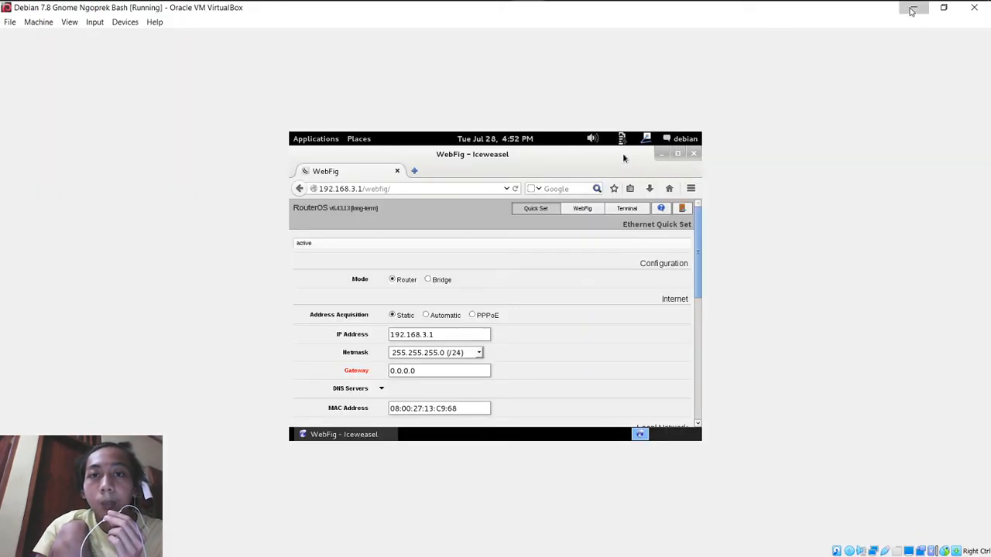
click(912, 9)
click(912, 10)
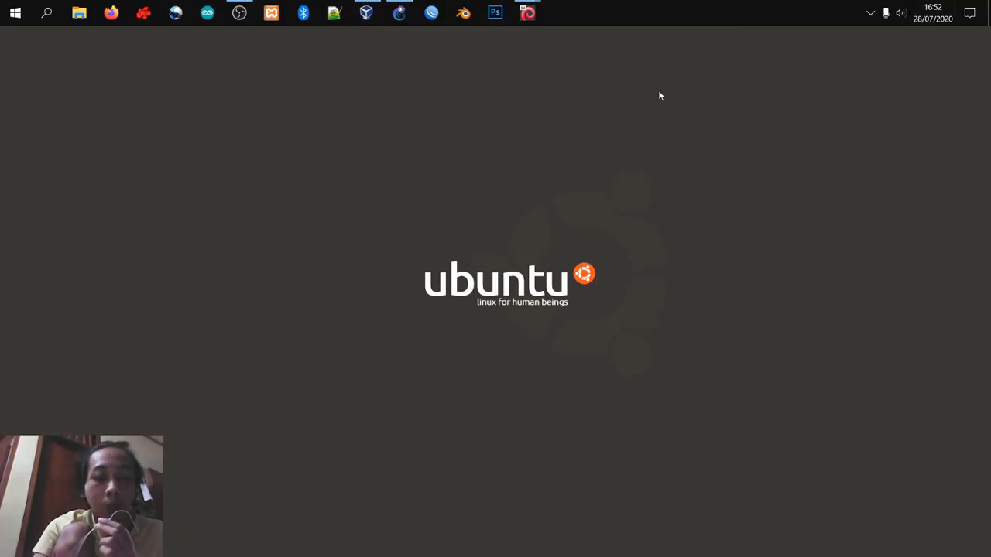
Run taskmgr, move Task Manager toward the middle of the desktop and enlarge its window to examine process memory usage
key(super+r)
text(task)
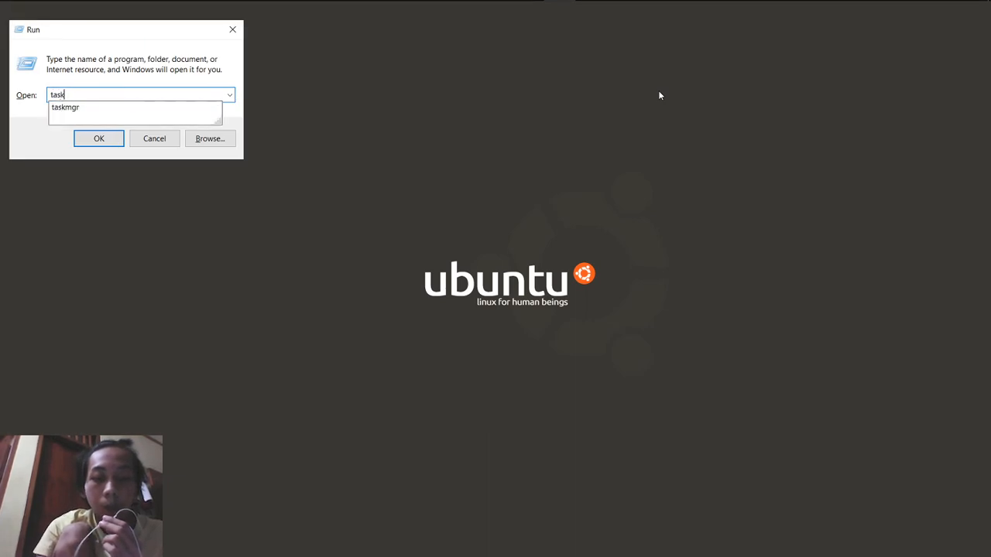
text(mgr)
key(Return)
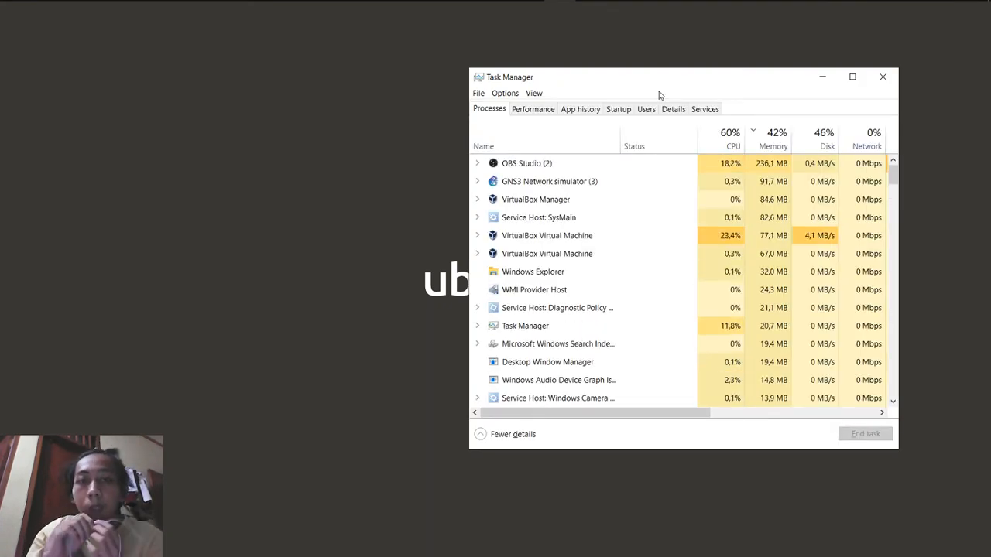
drag(730, 80, 529, 70)
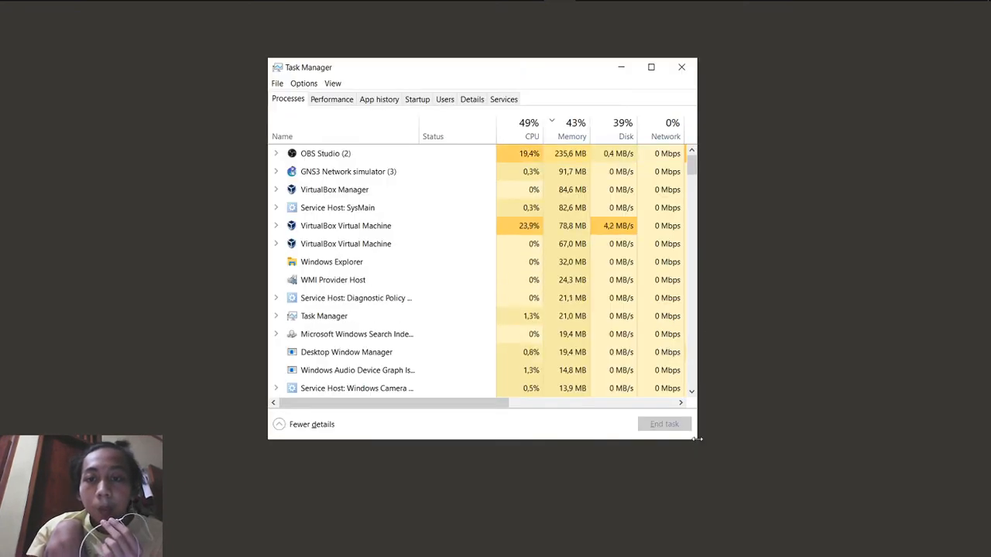
drag(703, 446, 769, 504)
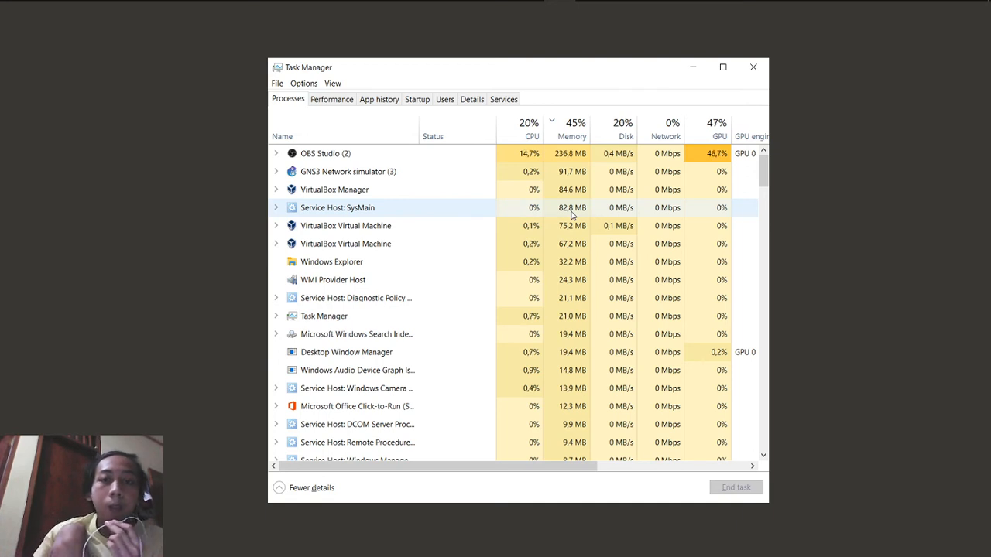
Switch to the ubuntu 16.10 virtual machine and cancel the system program problem report
mouse_move(527, 13)
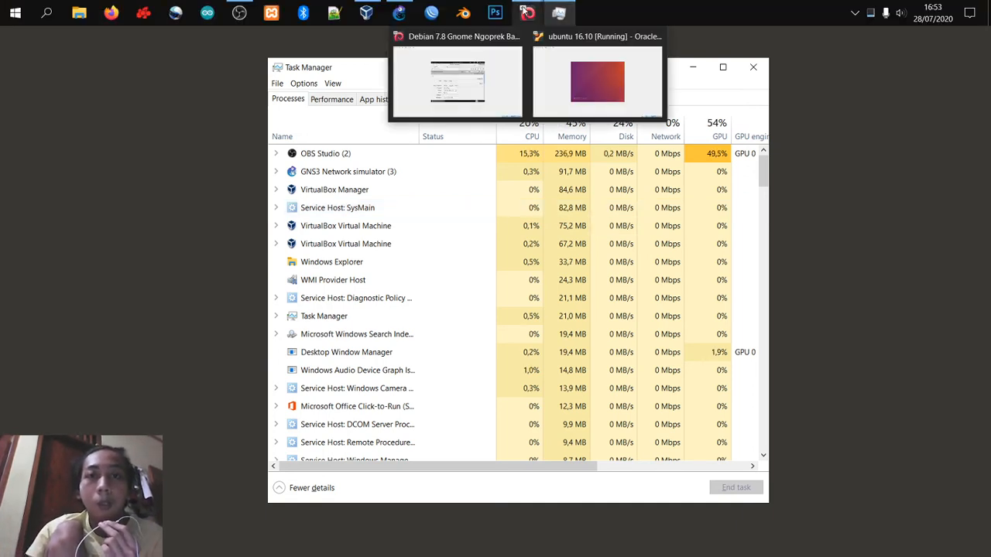
click(606, 92)
click(514, 321)
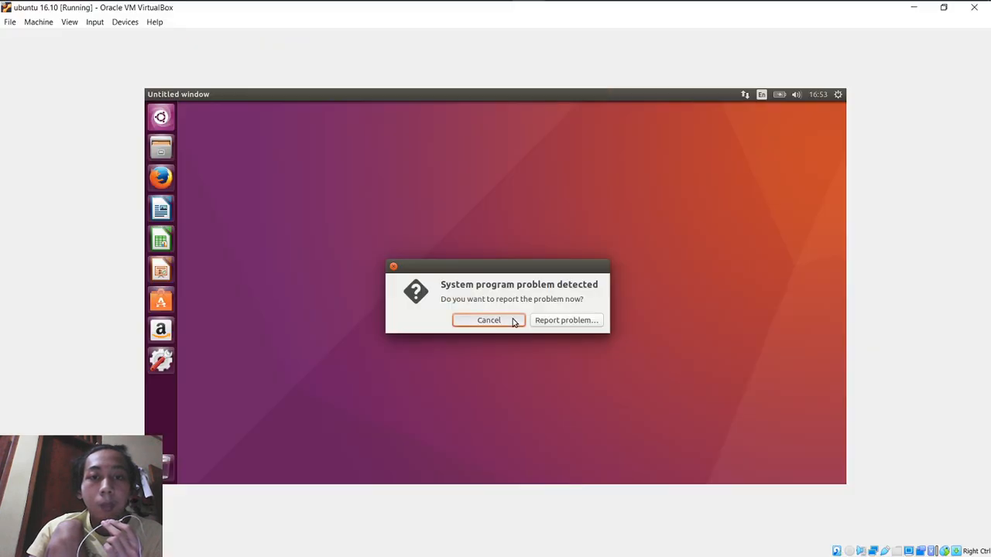
Switch to VirtualBox Manager, check the base memory assigned to the ubuntu 16.10 machine, and minimize the manager
click(366, 12)
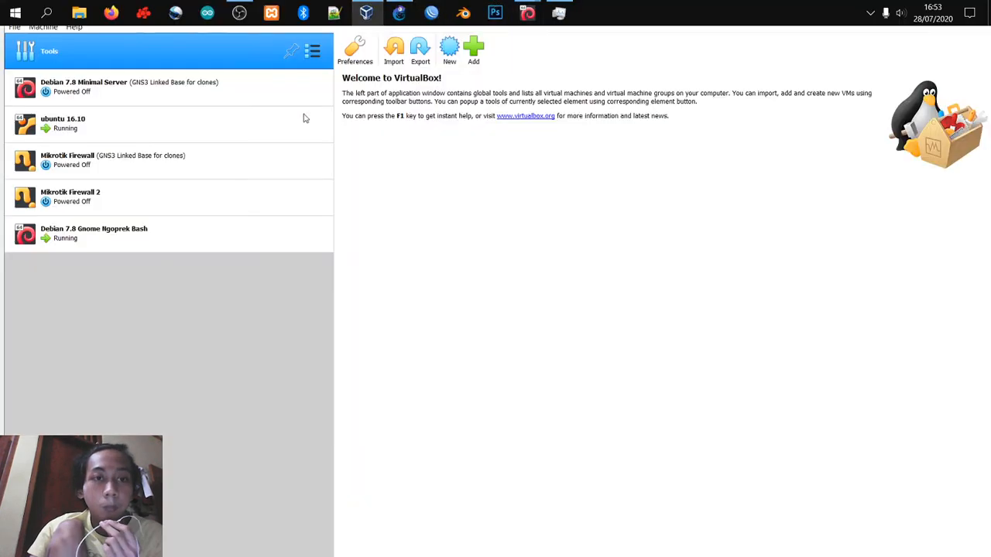
click(271, 136)
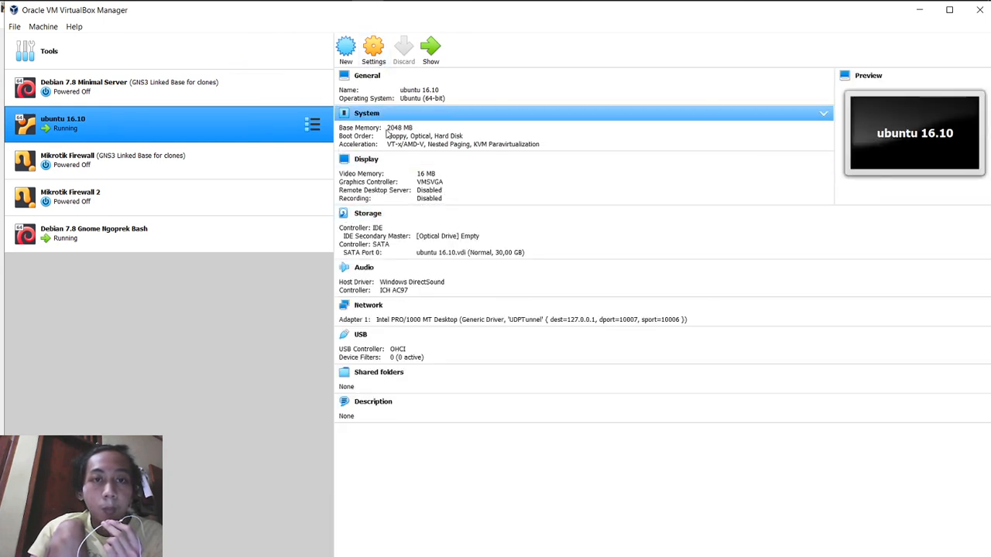
click(916, 9)
Bring Task Manager back to check the memory usage of the VirtualBox processes, and minimize it
mouse_move(820, 3)
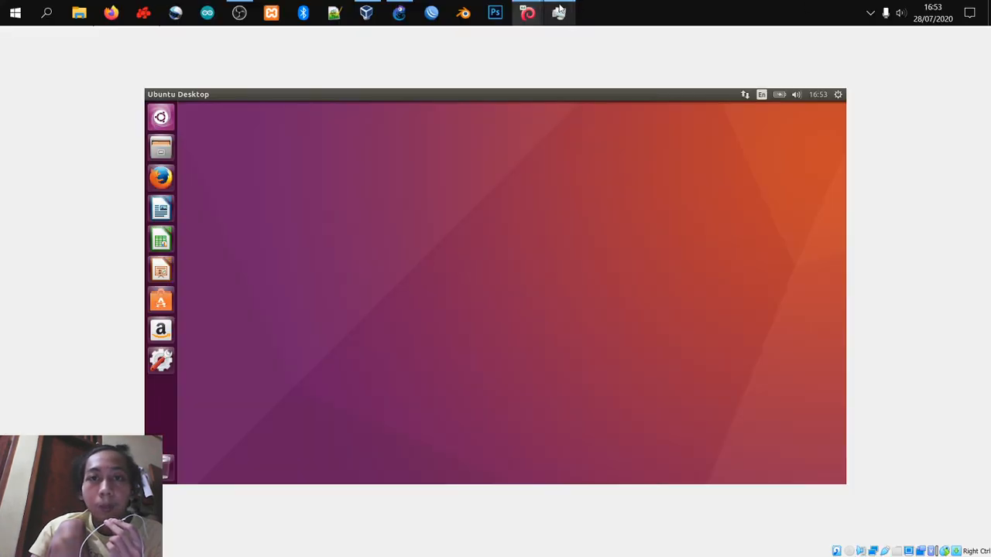
click(559, 12)
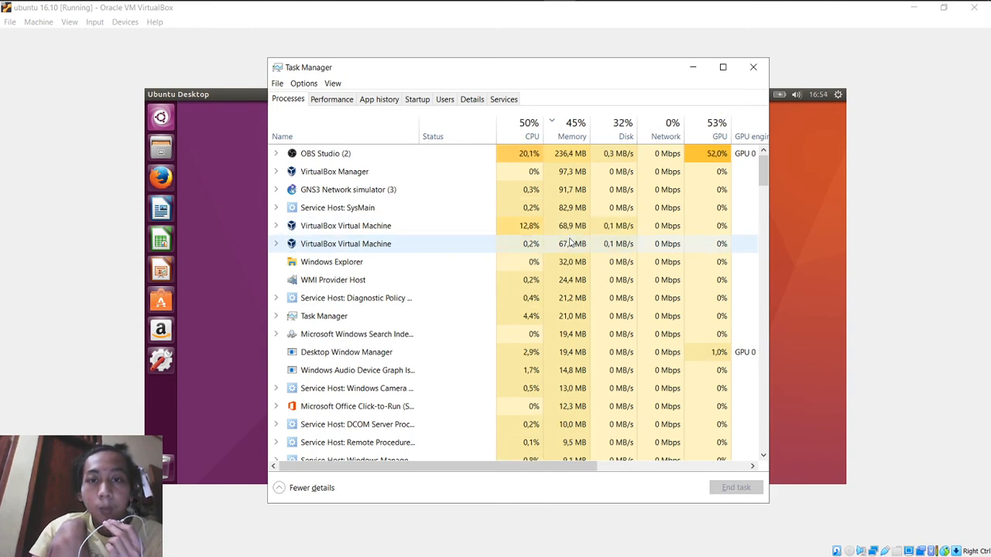
click(691, 68)
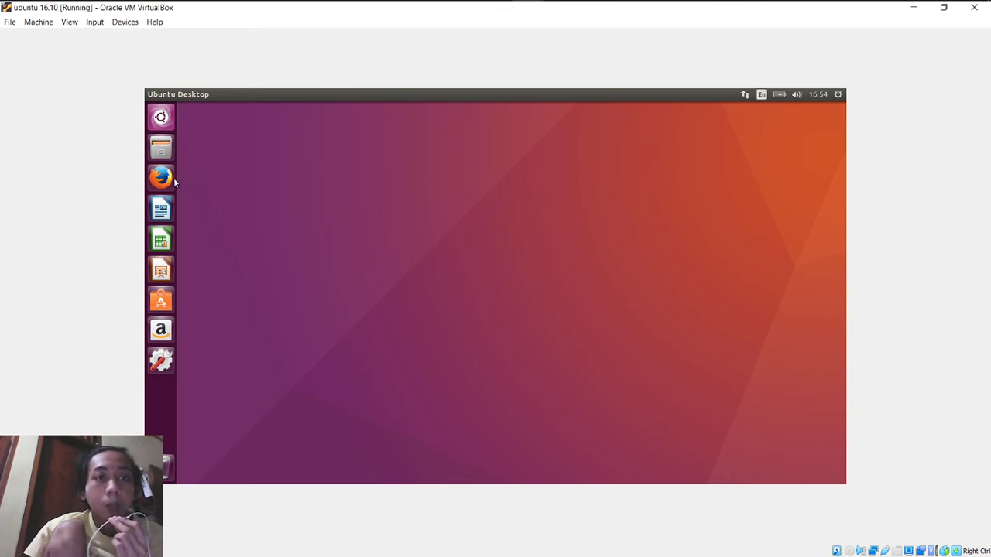
Open a terminal from the Ubuntu desktop, cancel the problem report dialog, and move the terminal to the middle of the desktop
right_click(458, 208)
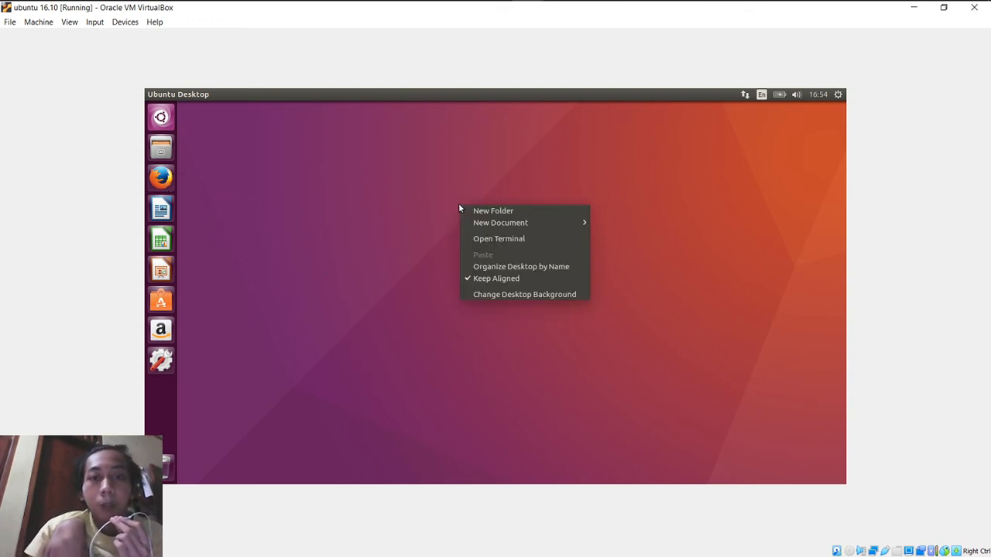
click(508, 239)
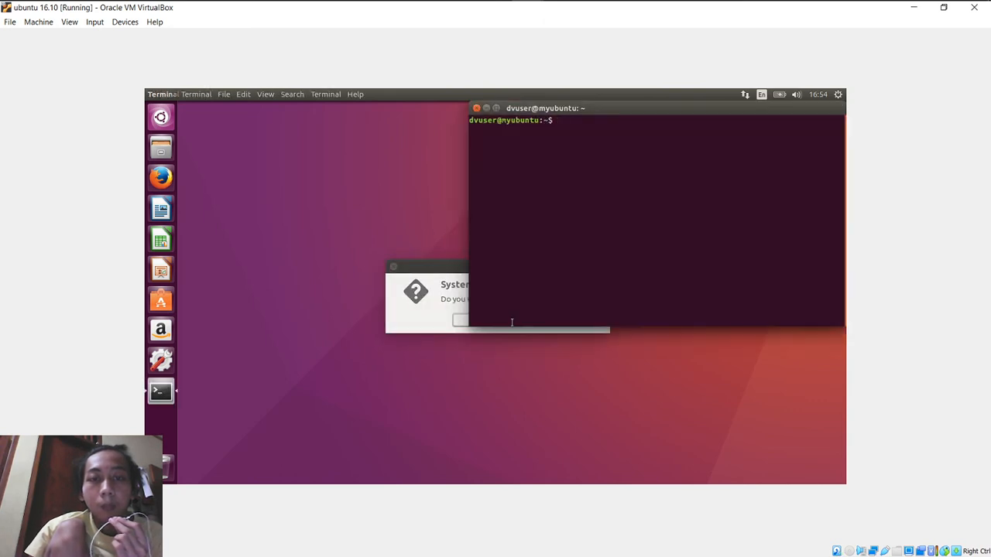
click(411, 275)
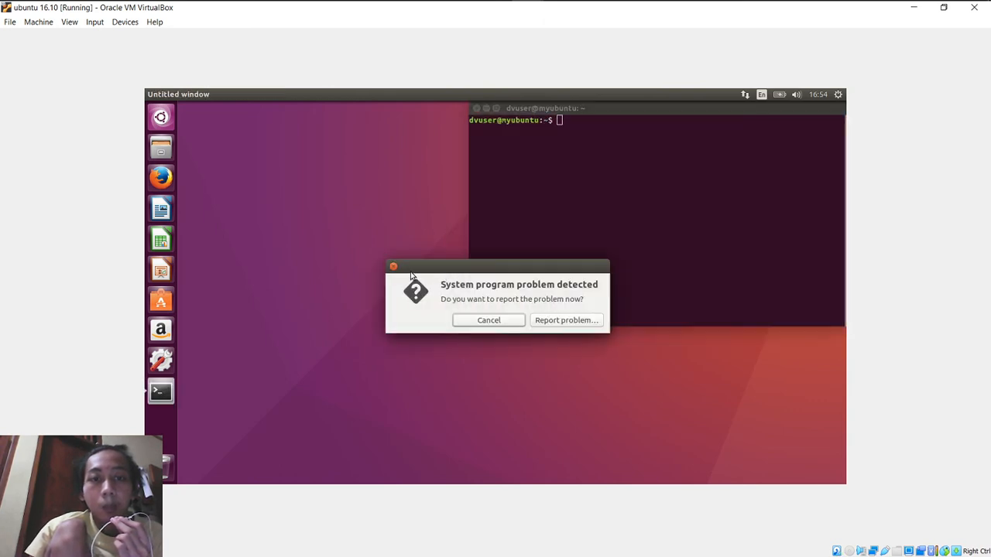
click(478, 322)
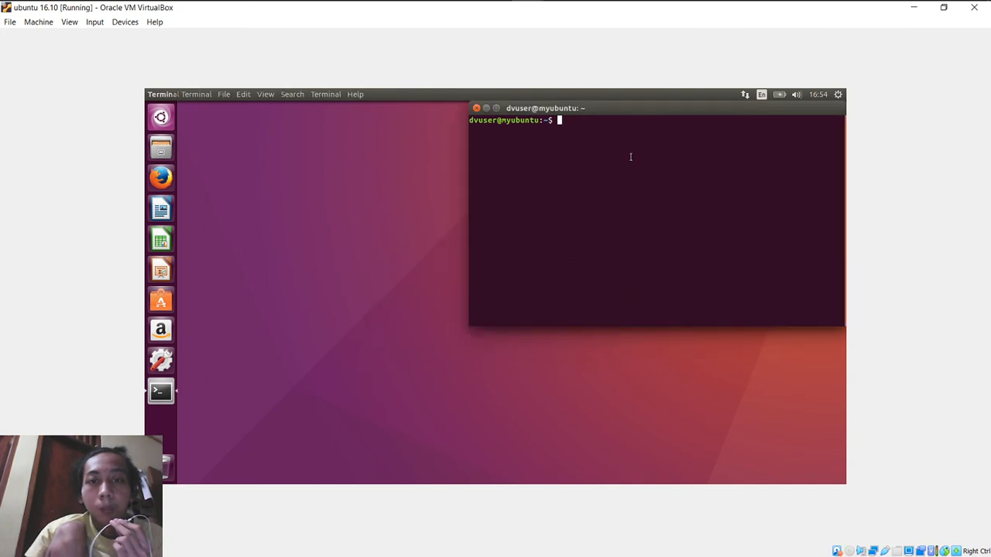
drag(620, 109, 511, 207)
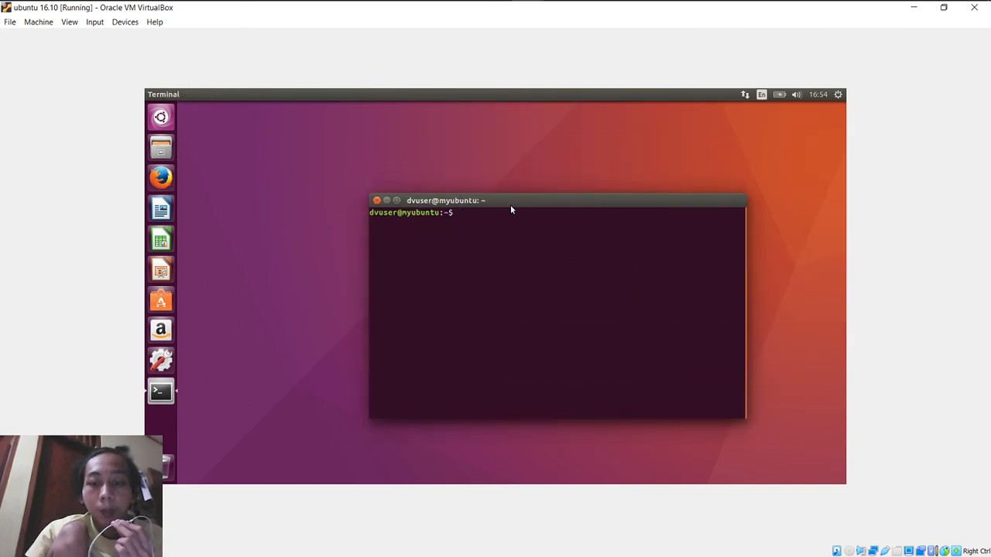
Ping 192.168.3.3 from the Ubuntu terminal and stop the ping after a few replies
text(ptng )
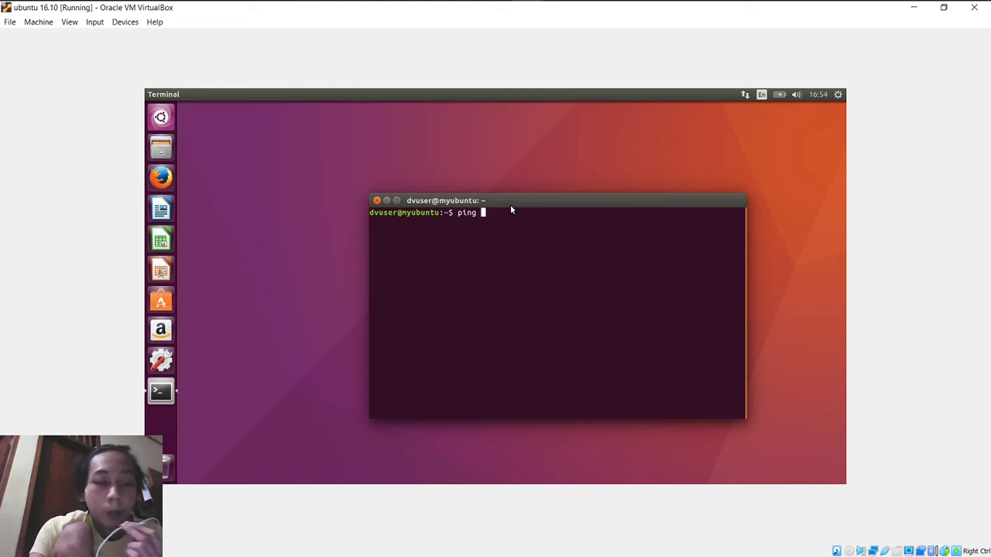
text(192)
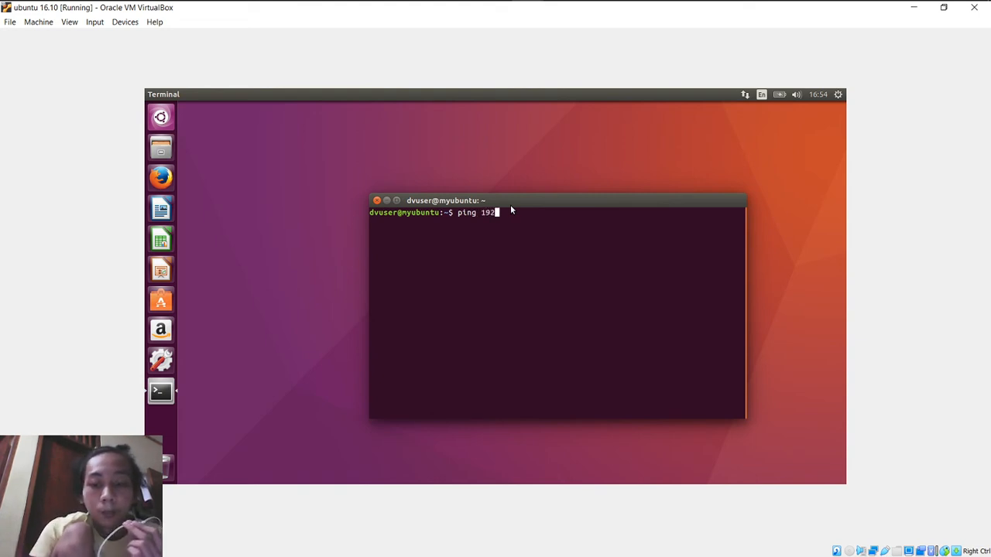
text(.168)
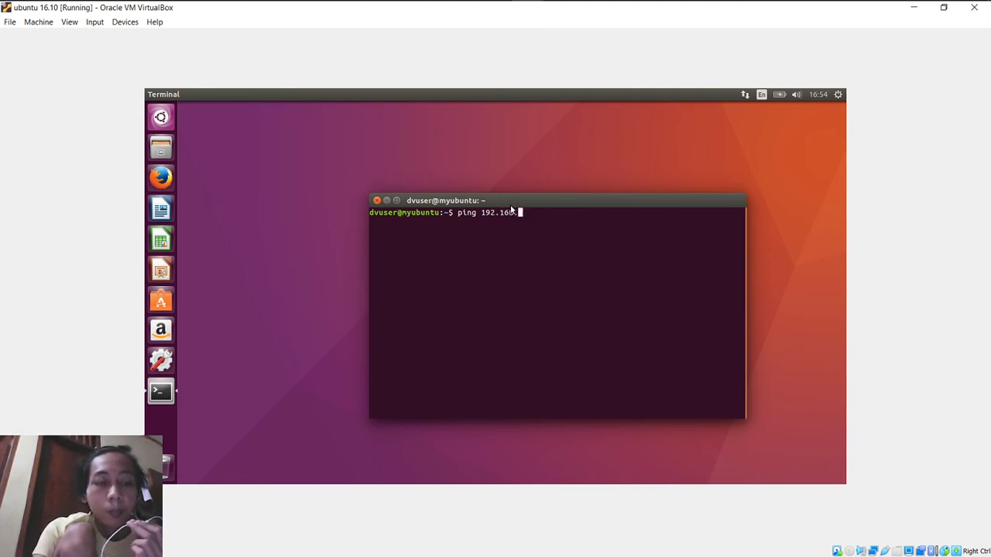
text(.3.)
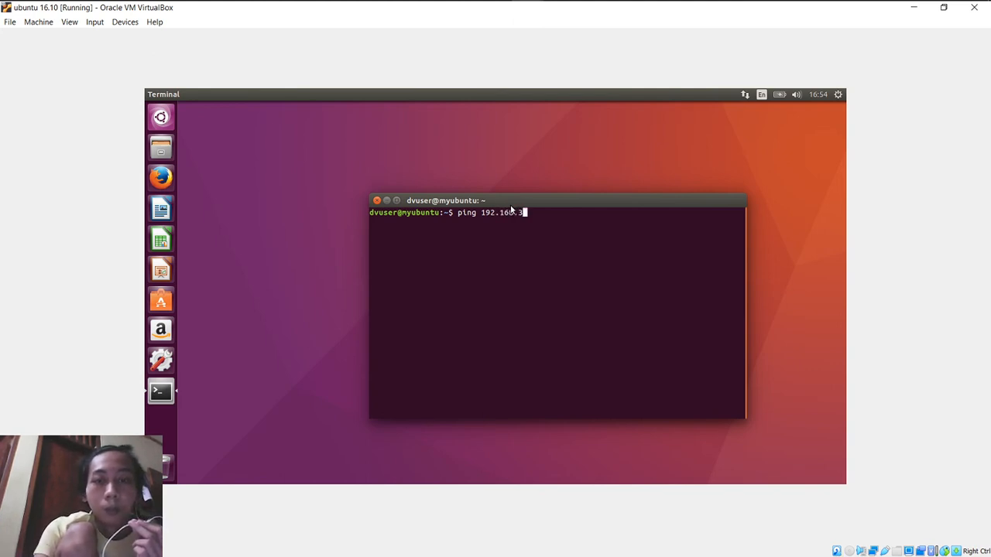
text(3)
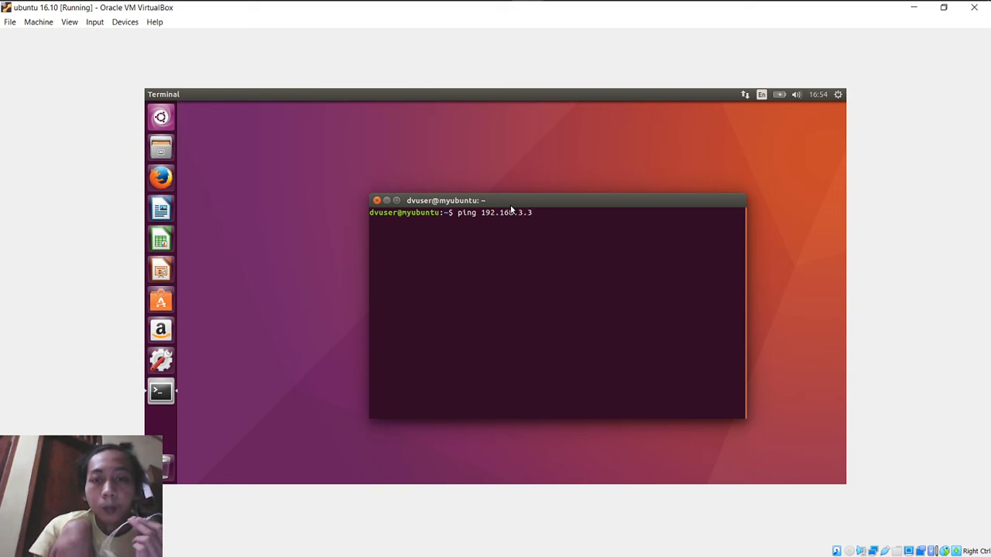
key(Return)
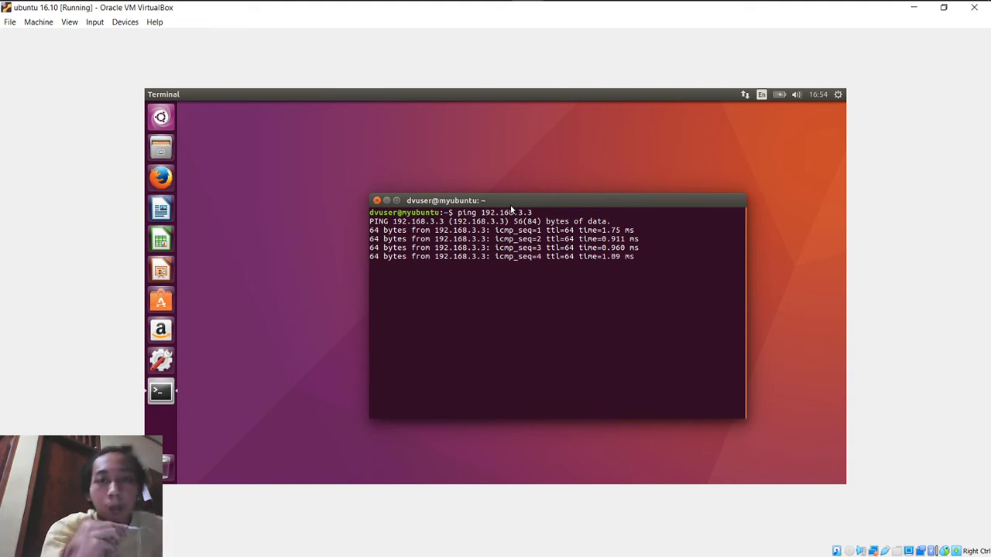
key(ctrl+c)
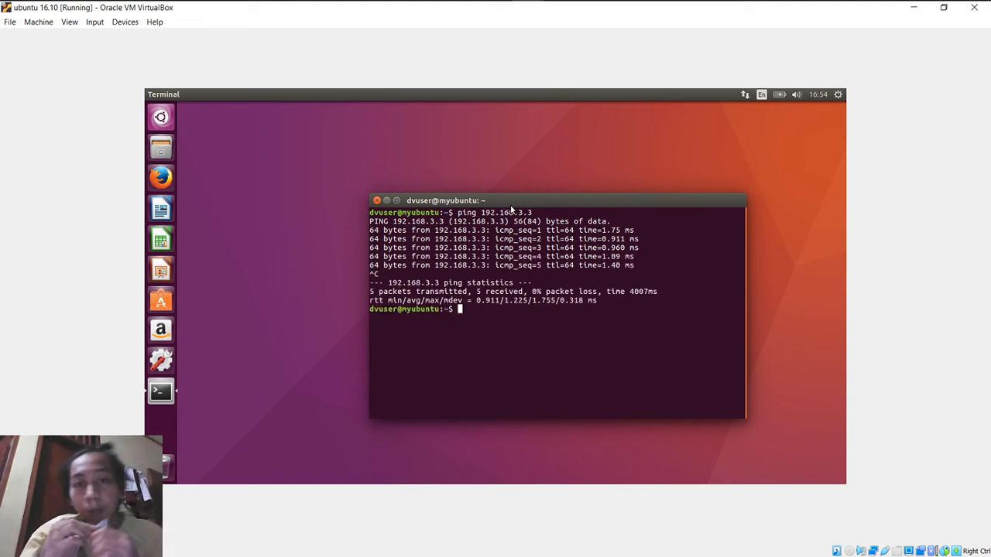
Recall the ping command in the Ubuntu terminal and run it with the address changed to 192.168.3.2
key(Up)
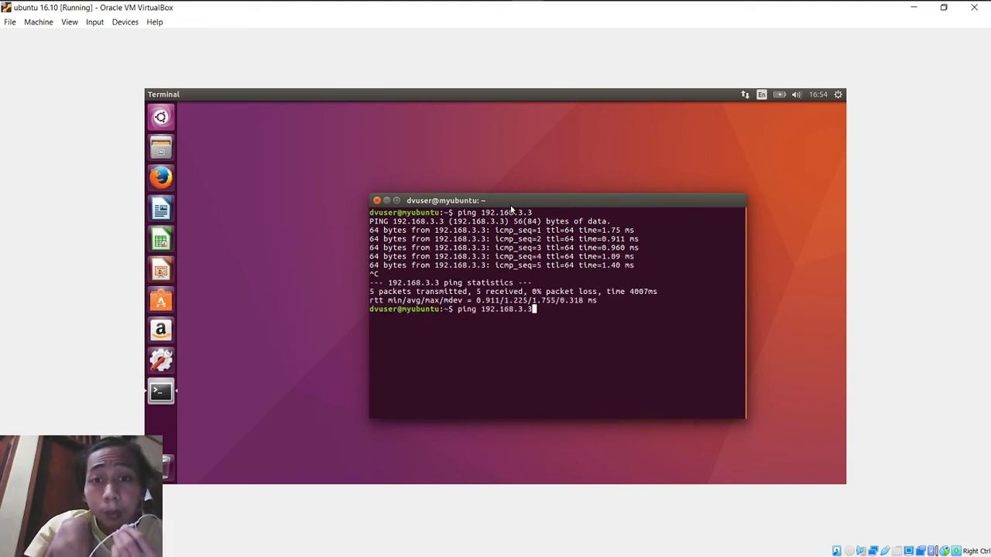
key(BackSpace)
text(2)
key(Return)
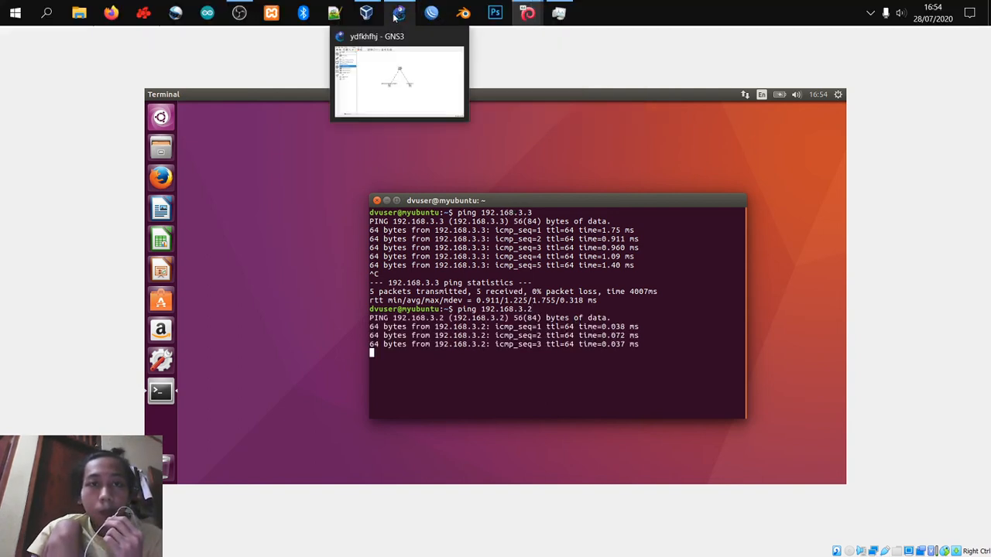
Switch to GNS3 and move Switch1 slightly higher above the Debian and Ubuntu nodes in the topology
click(399, 14)
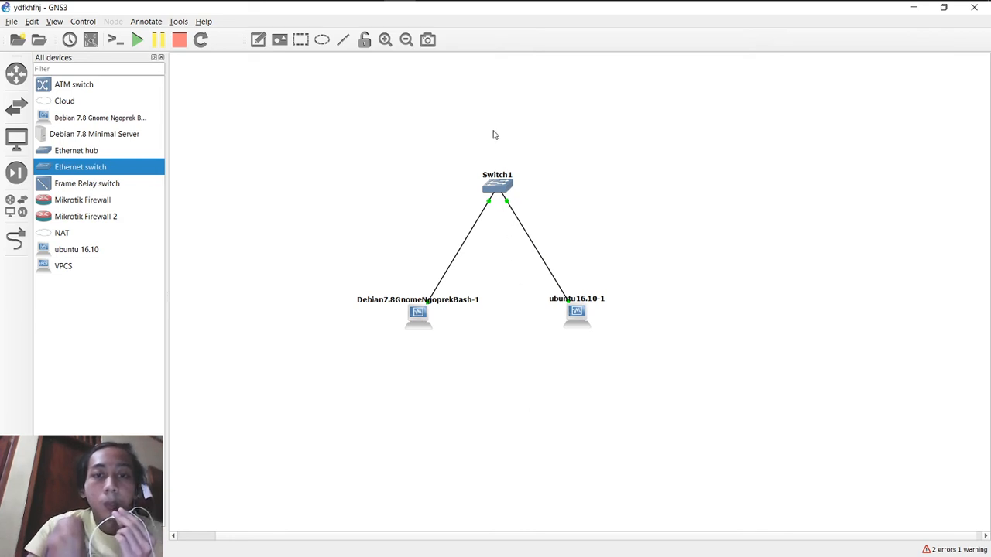
drag(493, 131, 500, 215)
click(545, 209)
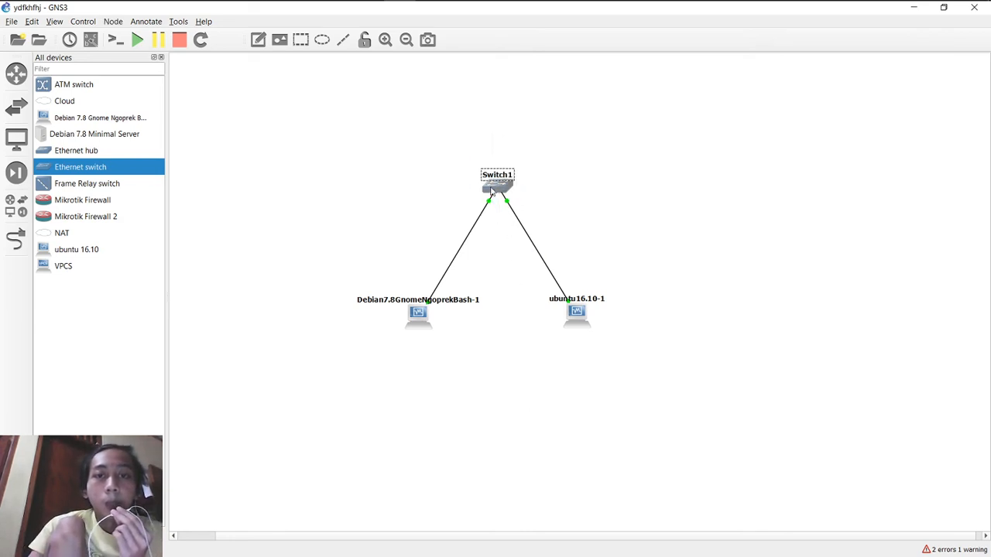
drag(499, 190, 492, 163)
click(445, 156)
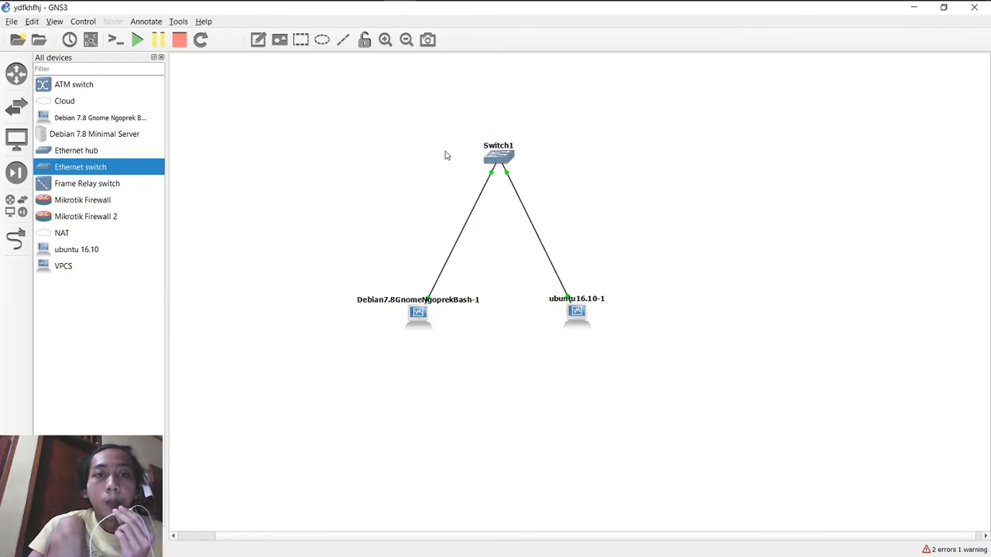
mouse_move(401, 9)
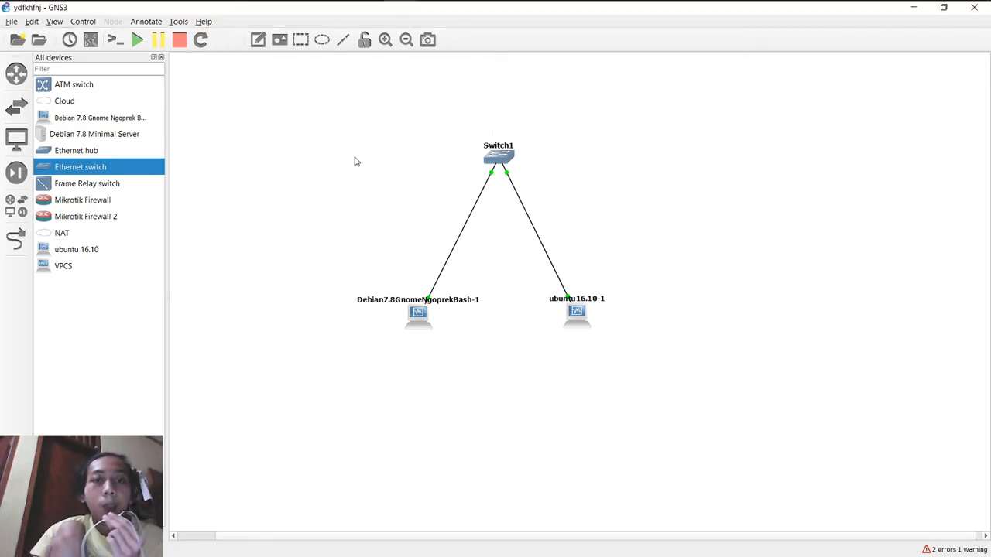
mouse_move(531, 10)
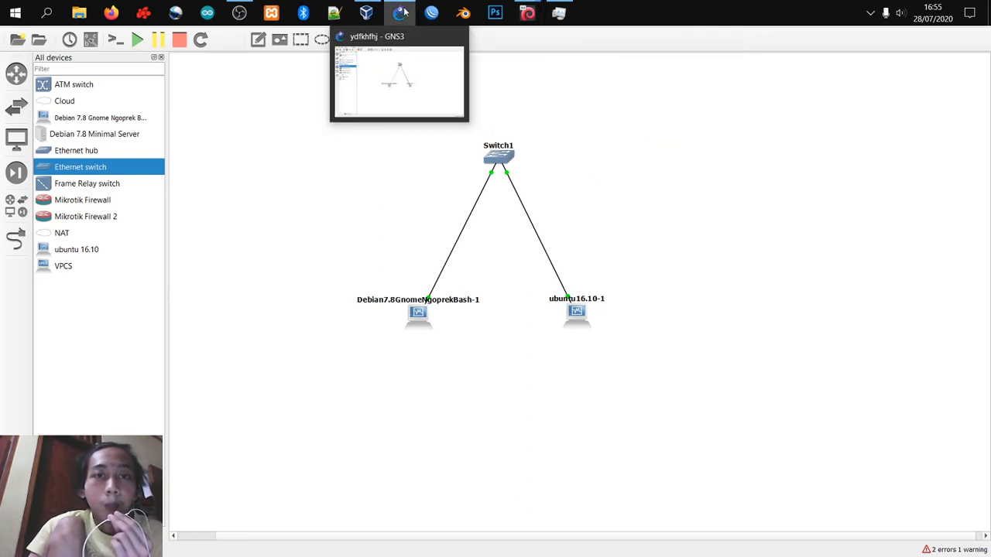
mouse_move(366, 12)
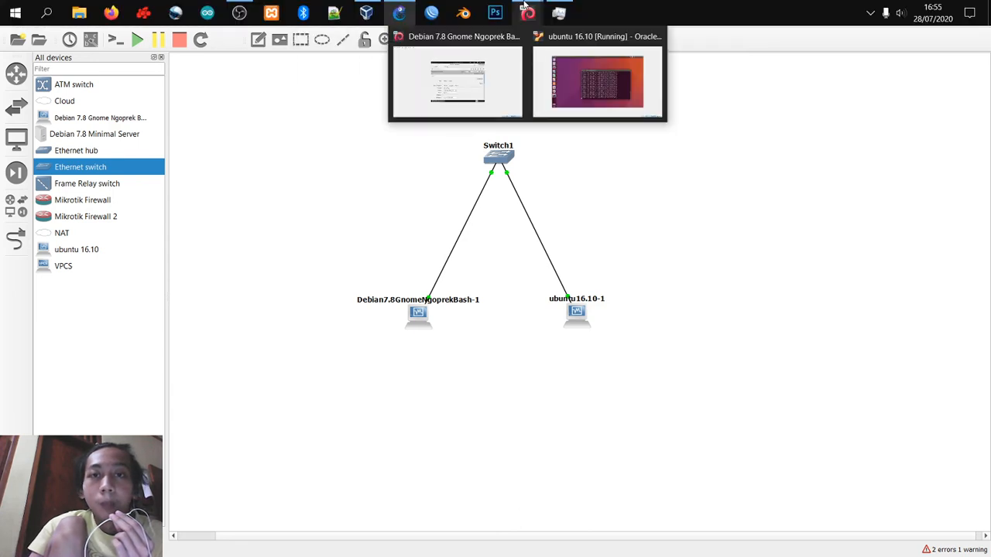
Glance at the Task Manager process list and minimize it, and shift Switch1 and ubuntu16.10-1 together slightly toward the Debian node
click(559, 12)
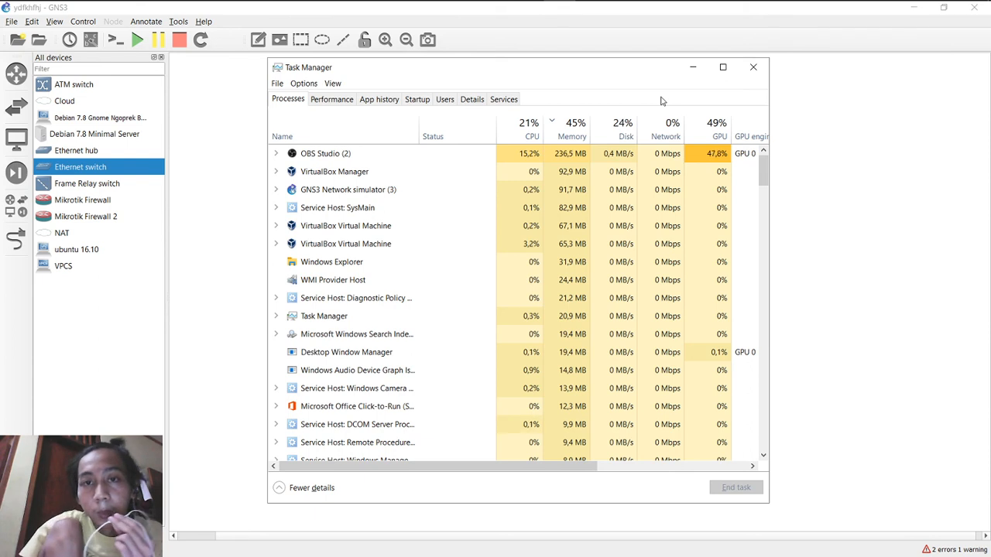
click(701, 73)
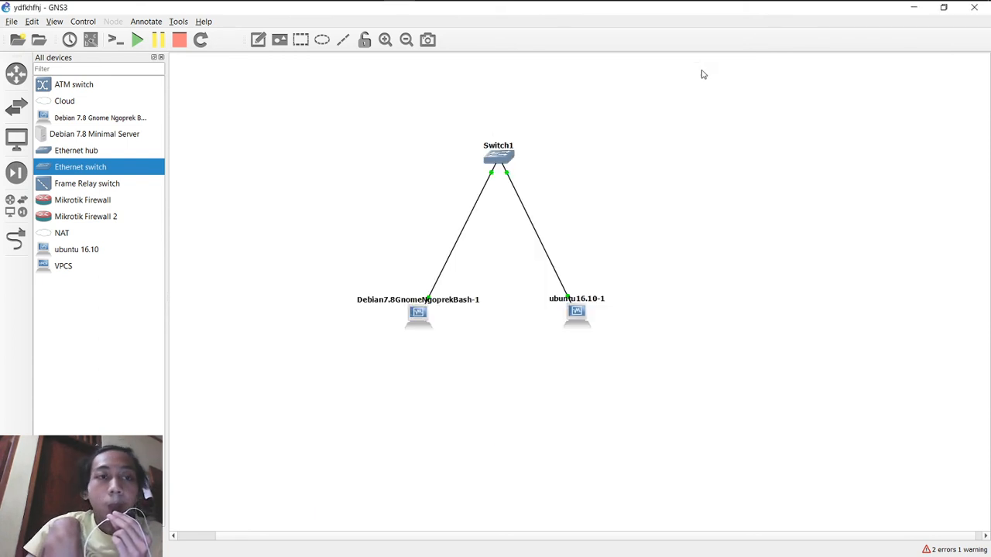
drag(486, 118, 650, 342)
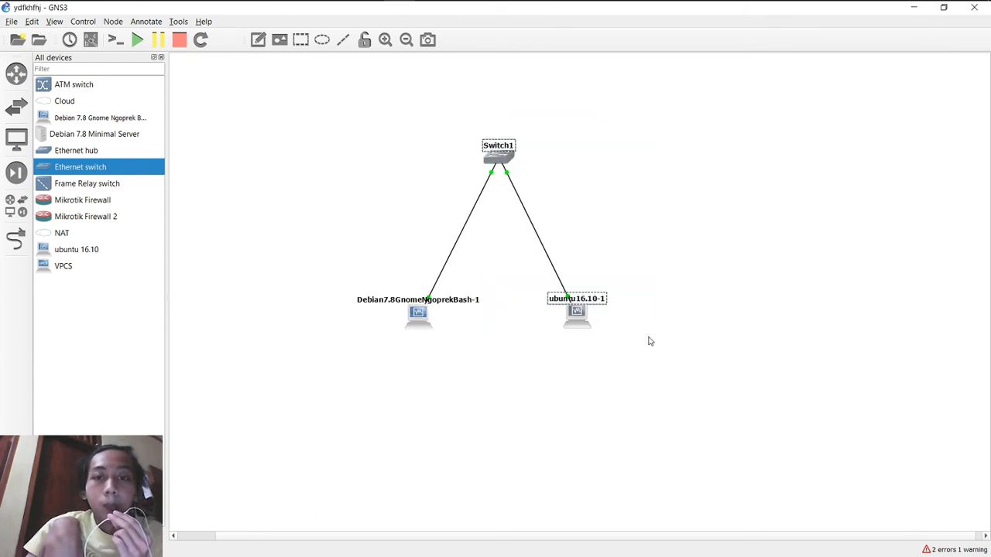
drag(582, 313, 556, 316)
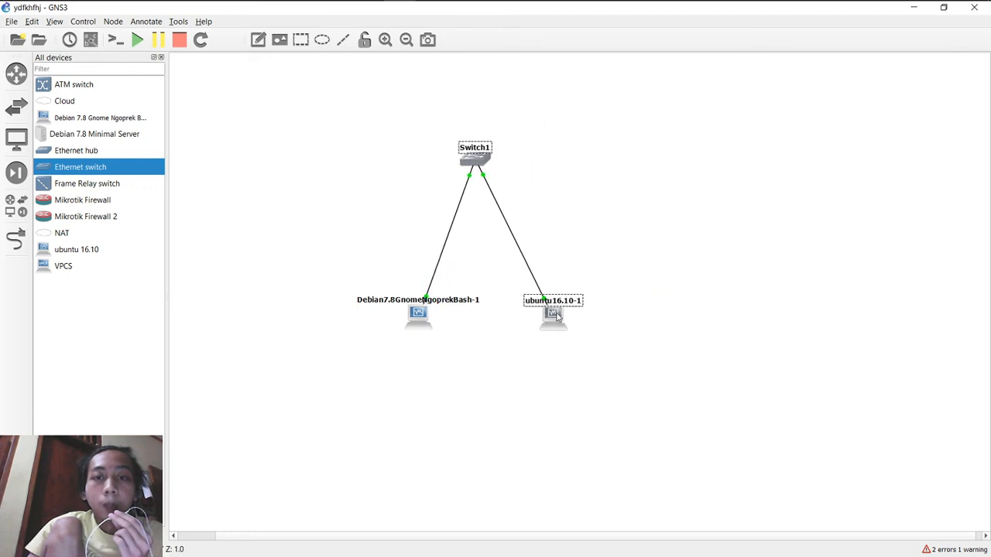
click(689, 325)
Switch to the Debian 7.8 Gnome Ngoprek Bash virtual machine and minimize its WebFig browser window
mouse_move(595, 5)
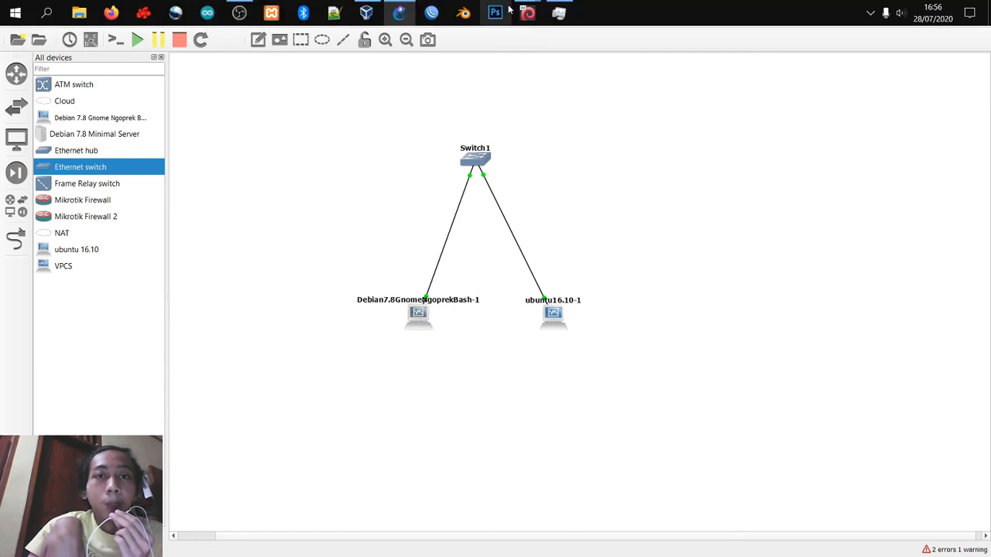
mouse_move(525, 13)
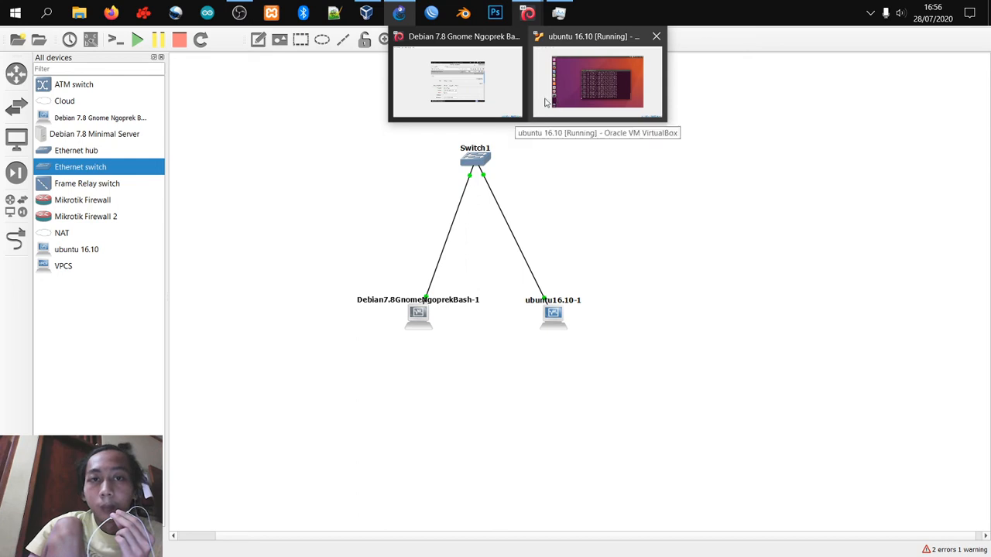
click(464, 86)
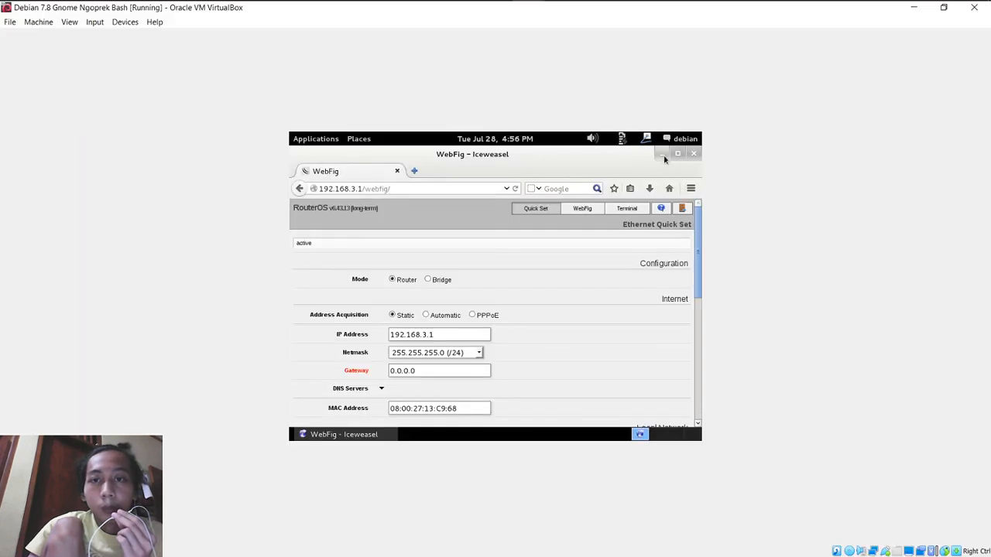
click(662, 156)
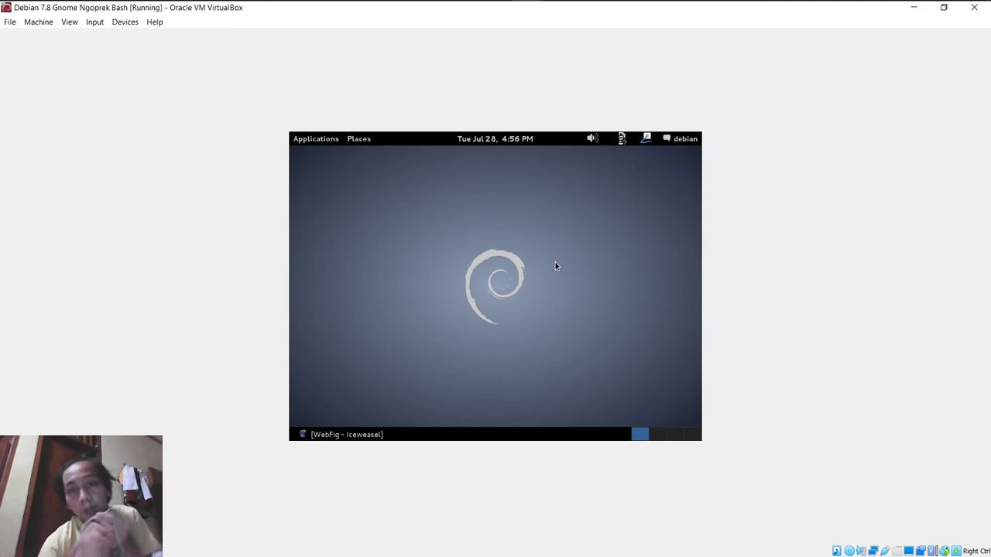
Open a regular Terminal window on the Debian desktop
click(319, 143)
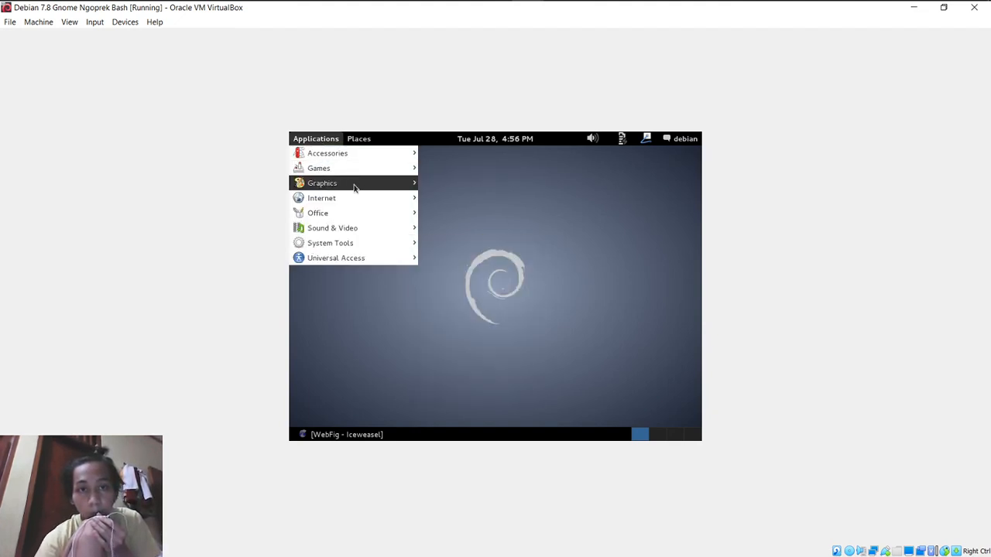
mouse_move(360, 198)
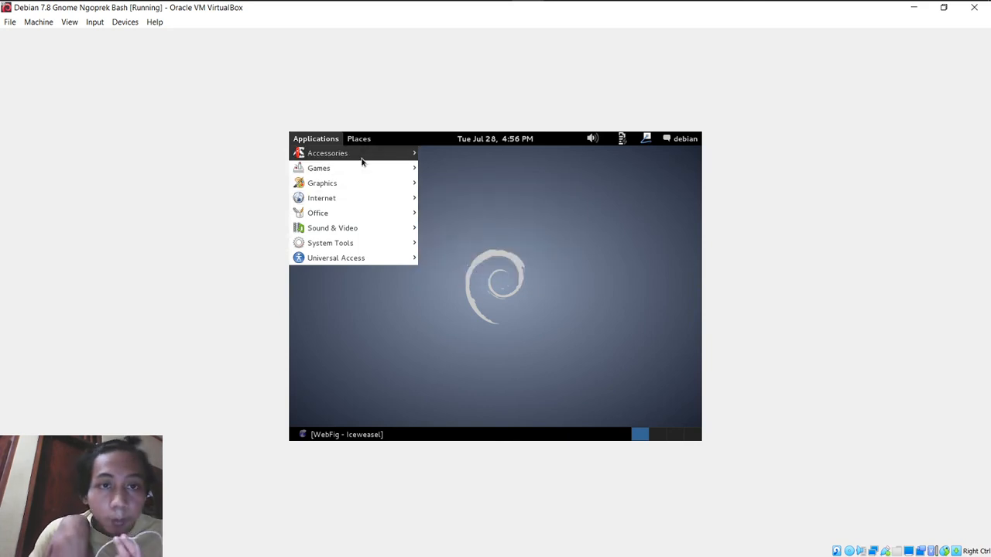
mouse_move(361, 142)
mouse_move(328, 147)
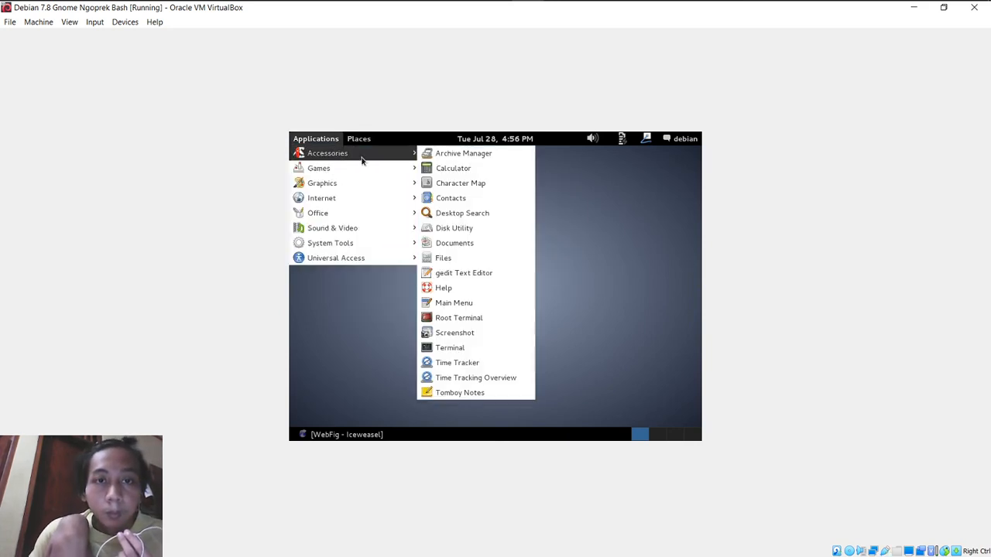
click(491, 354)
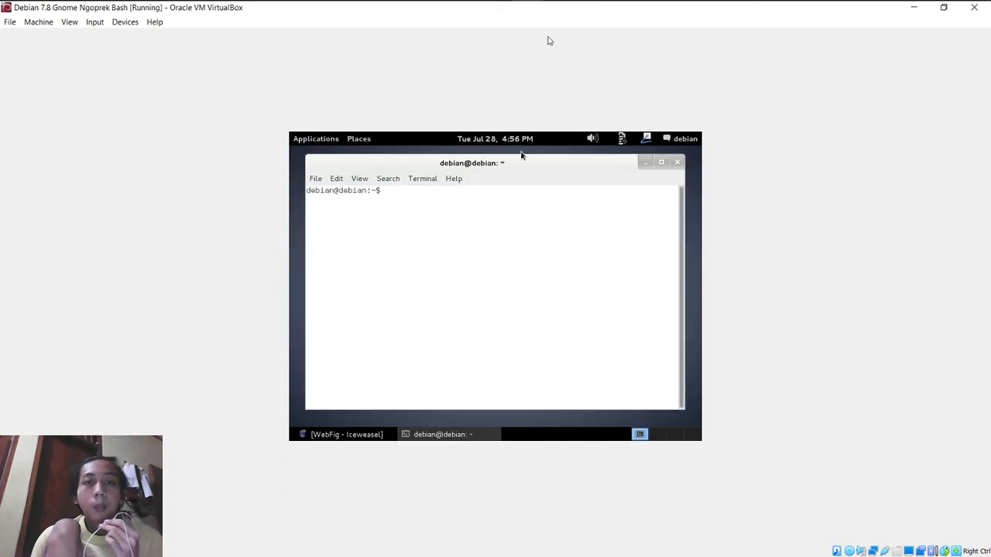
mouse_move(628, 3)
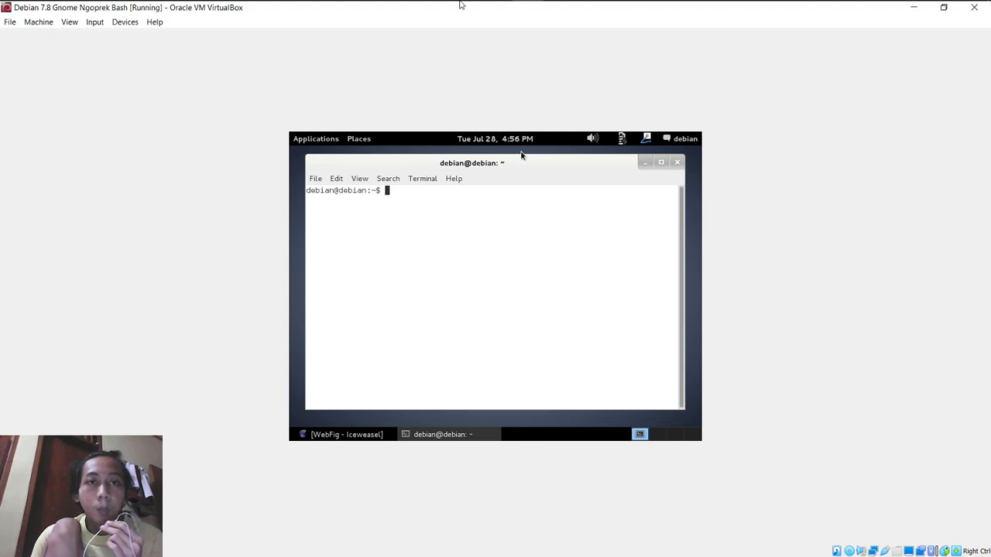
mouse_move(460, 3)
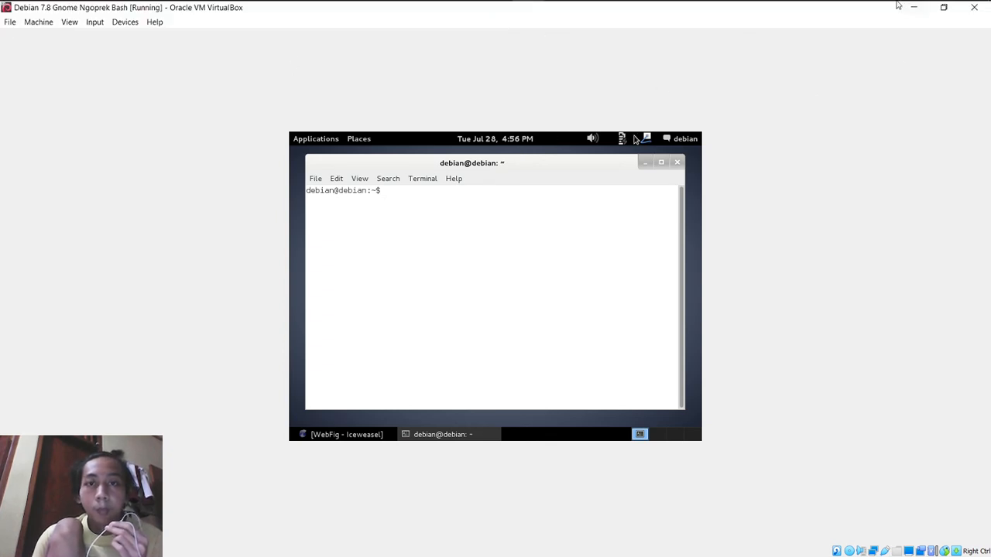
mouse_move(825, 3)
mouse_move(927, 5)
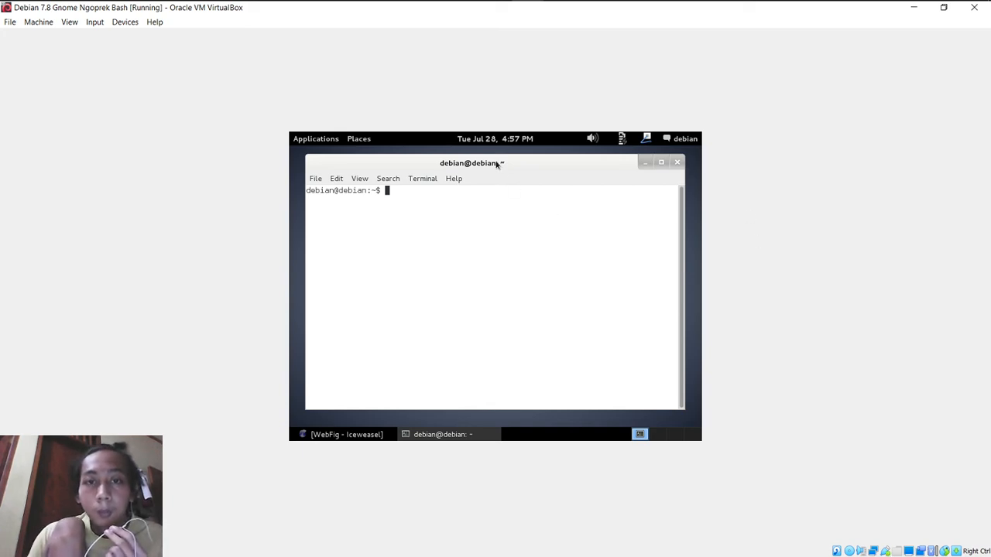
Nudge the Debian terminal window slightly and try to install Apache with apt-get install apache2
mouse_move(496, 164)
mouse_down()
mouse_move(496, 178)
mouse_move(493, 168)
mouse_up()
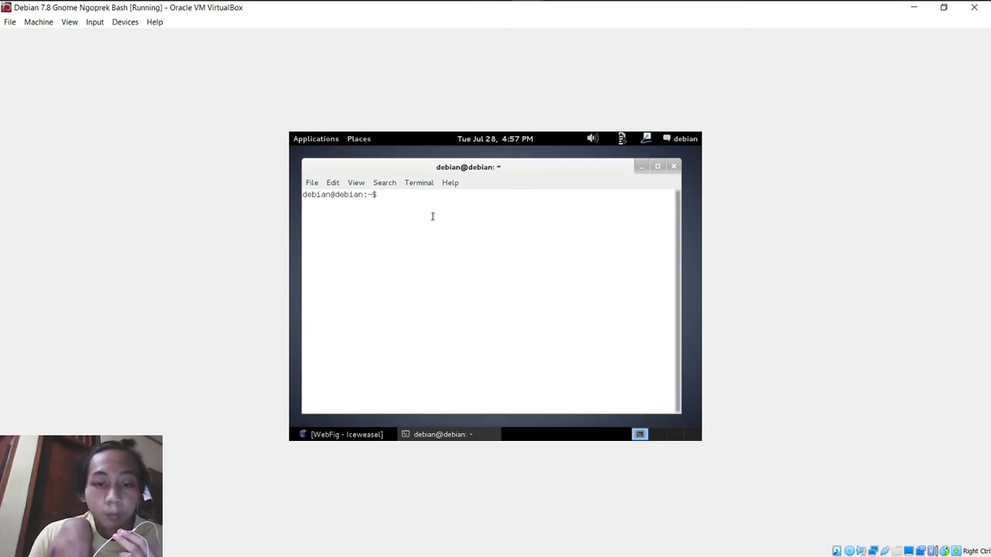
text(apt-g)
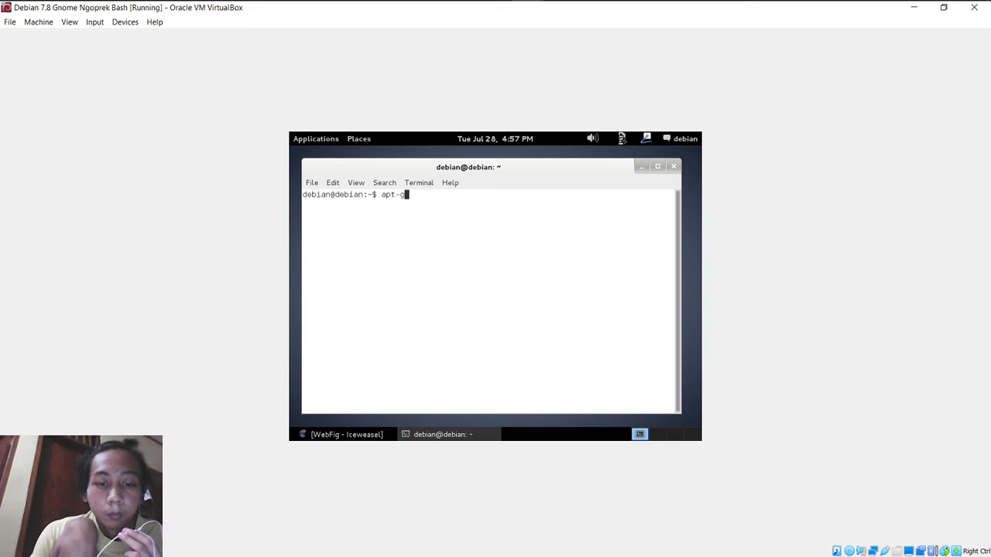
text(et install )
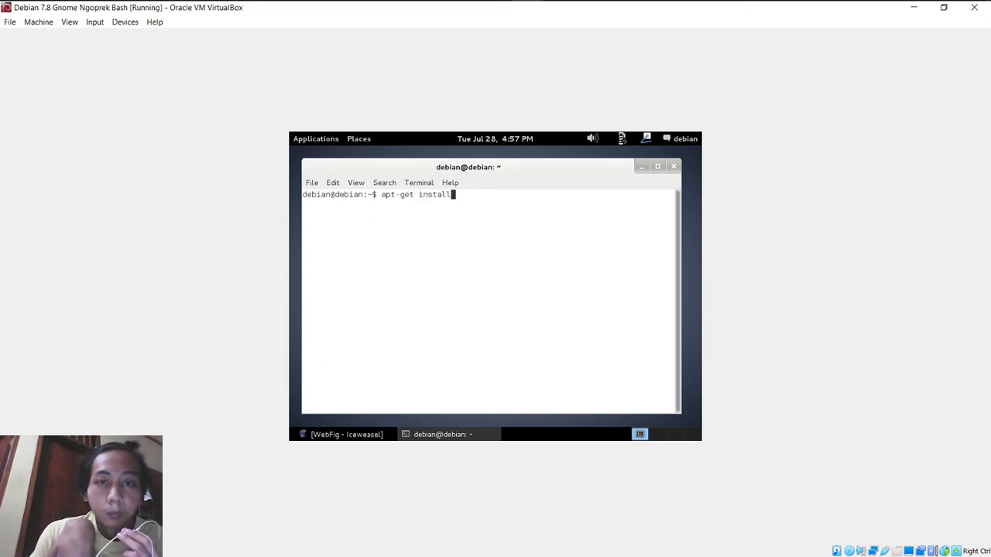
text(apache2)
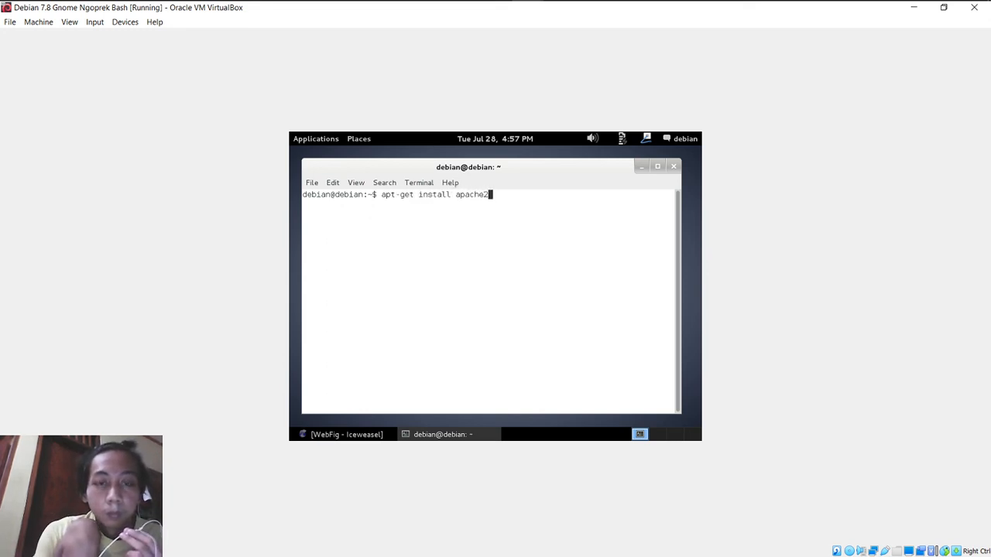
key(Return)
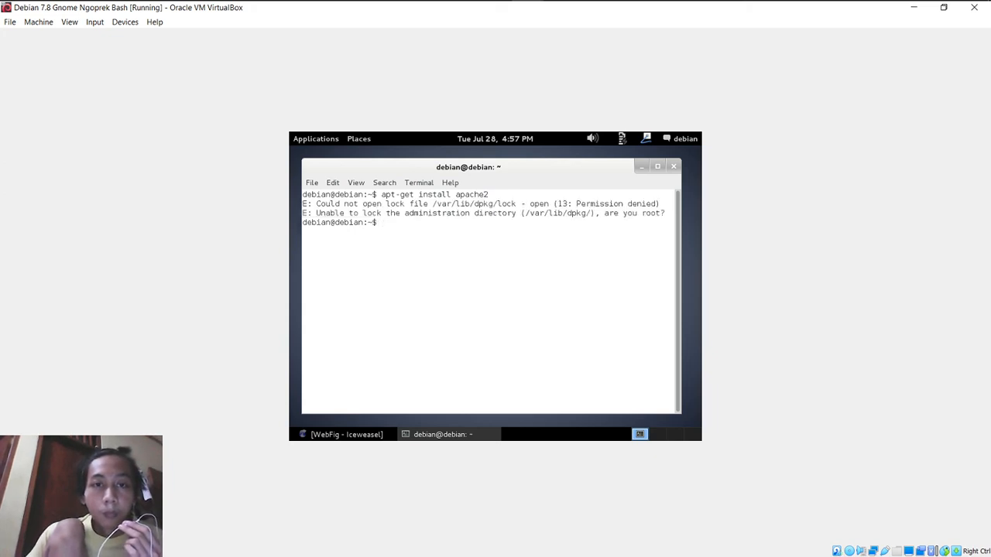
Try to check the Apache service in the Debian terminal with service apache2 status
text(ser)
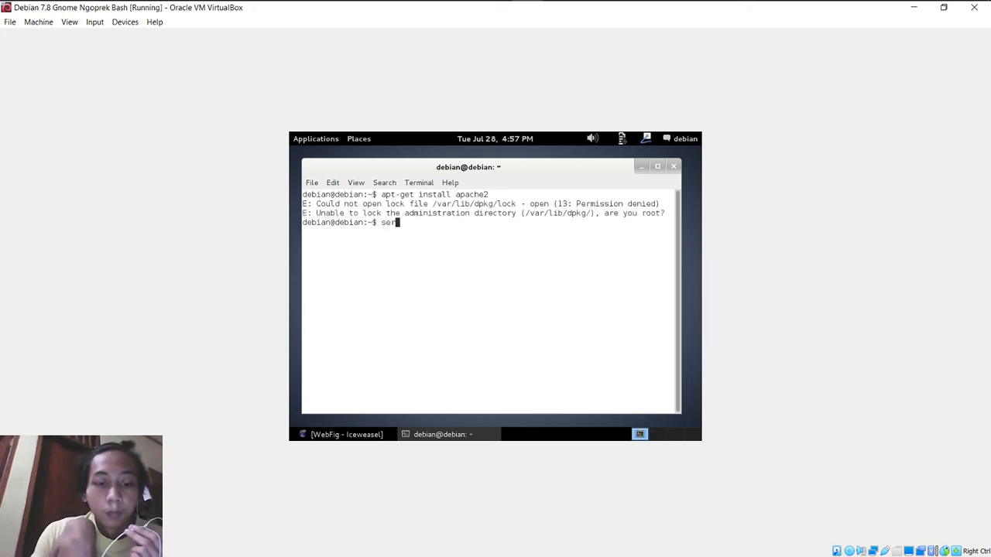
text(vice apa)
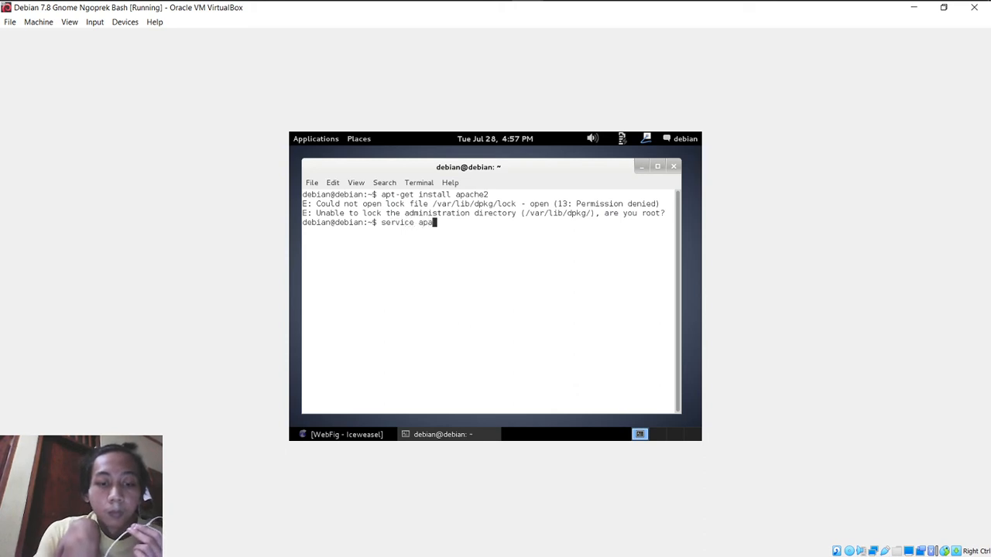
text(che 2)
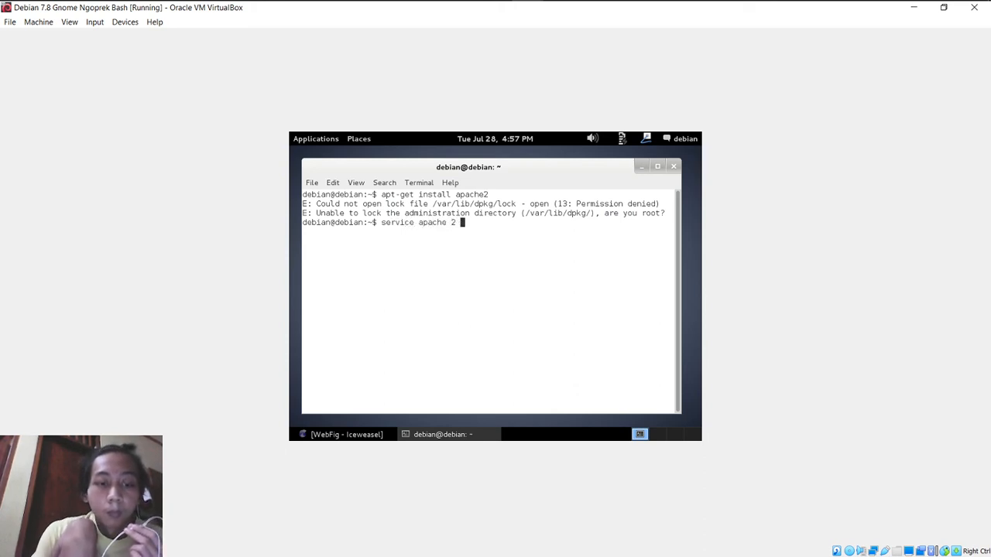
key(BackSpace)
key(BackSpace)
key(BackSpace)
text(2 stat)
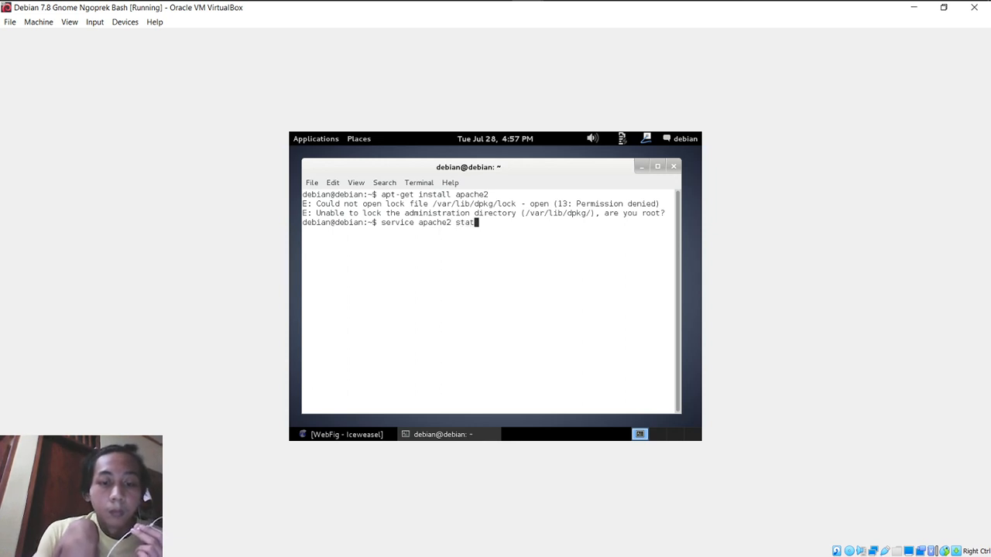
text(us)
key(Return)
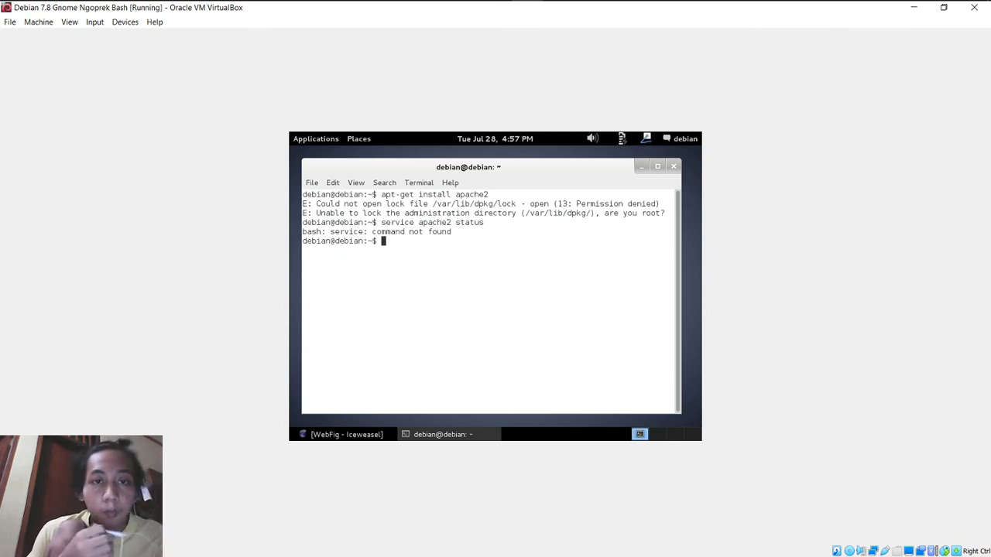
Try to install the SSH server in the Debian terminal with apt-get install openssh-server
text(a)
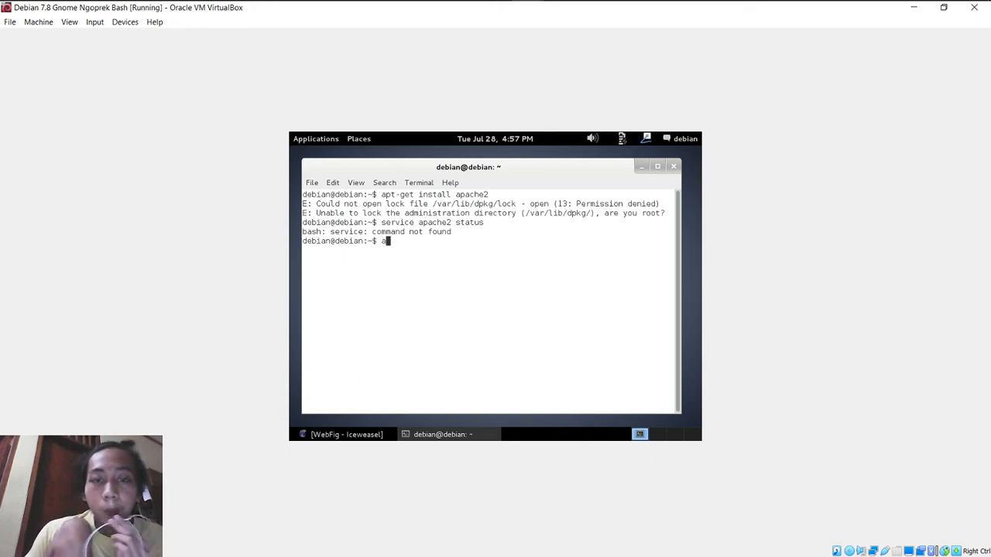
text(pt-)
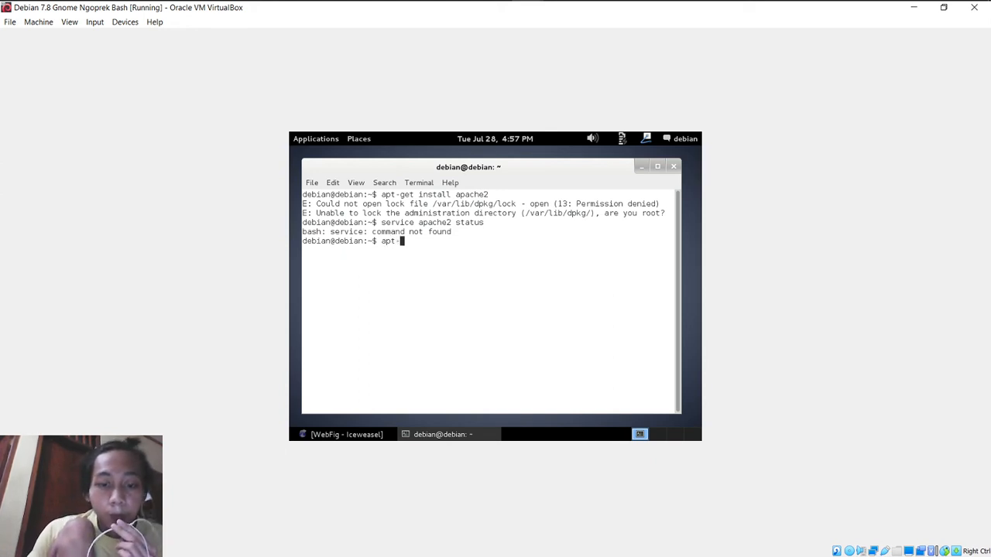
text(get install )
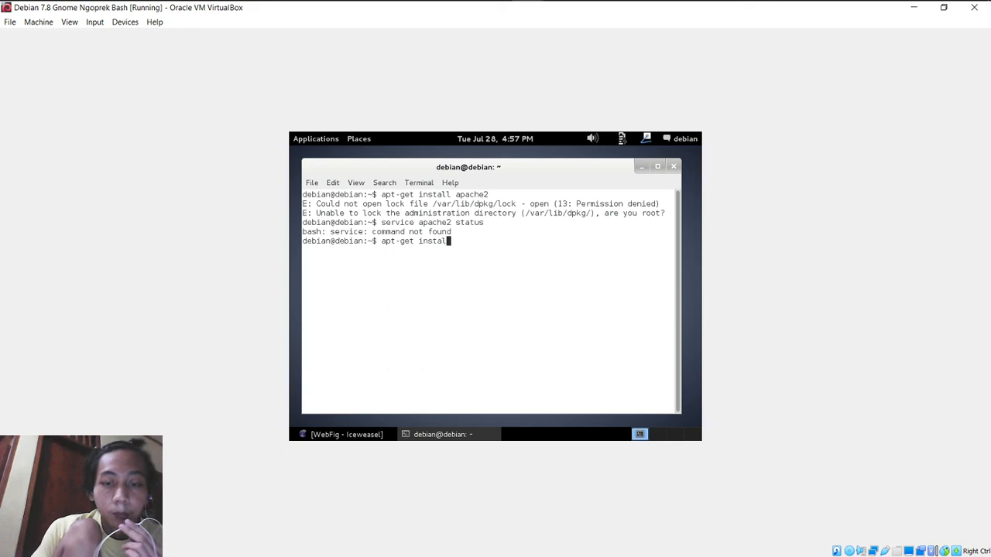
text(o)
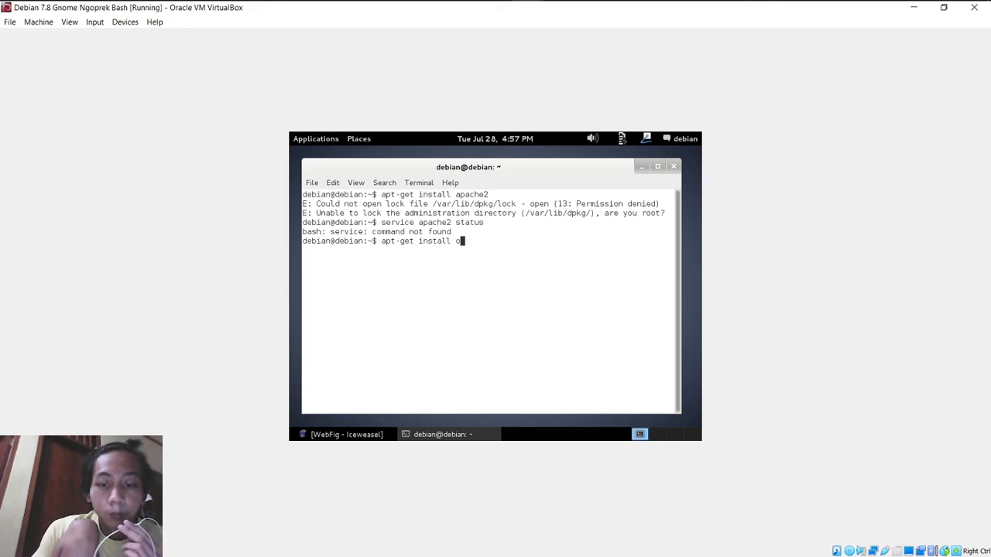
text(penssh)
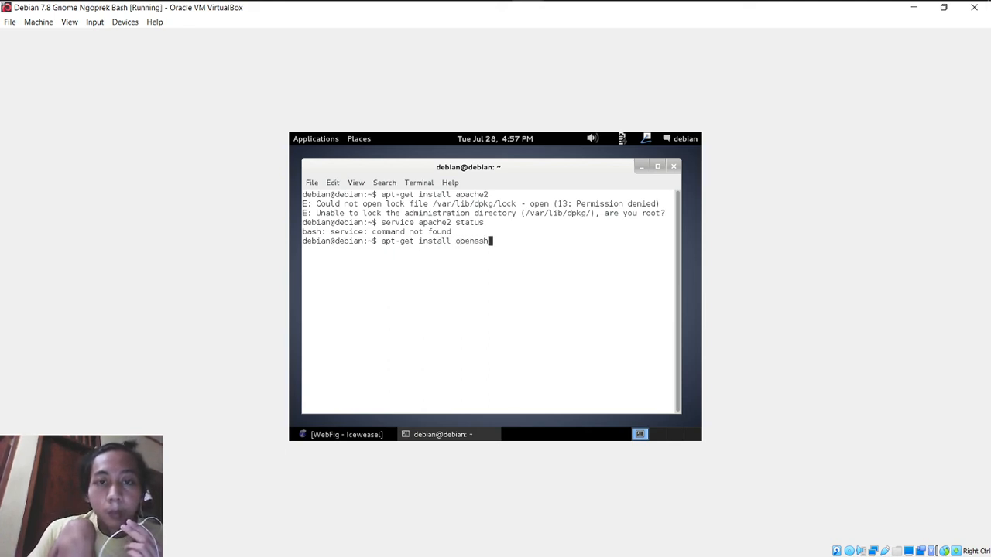
text(-sever)
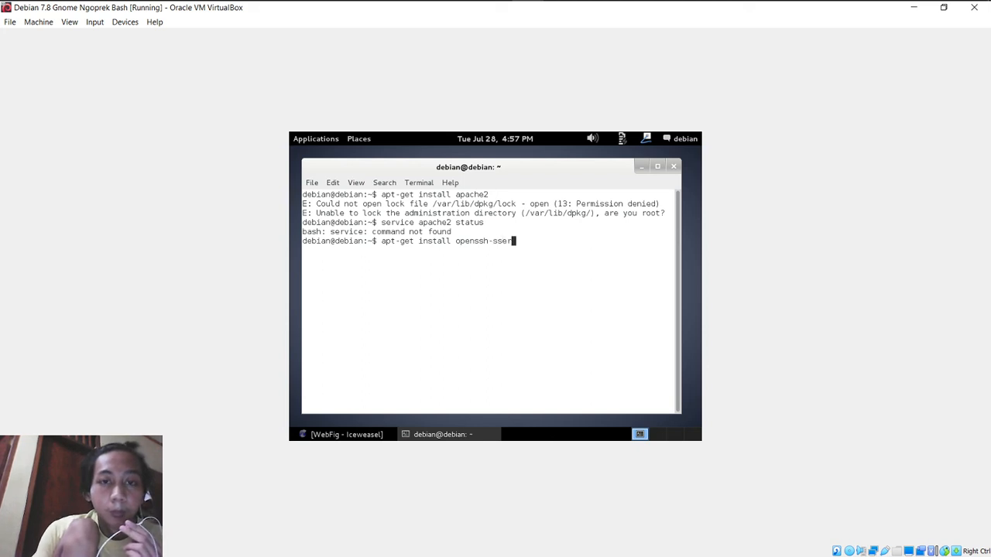
key(BackSpace)
key(BackSpace)
key(BackSpace)
key(BackSpace)
text(erver)
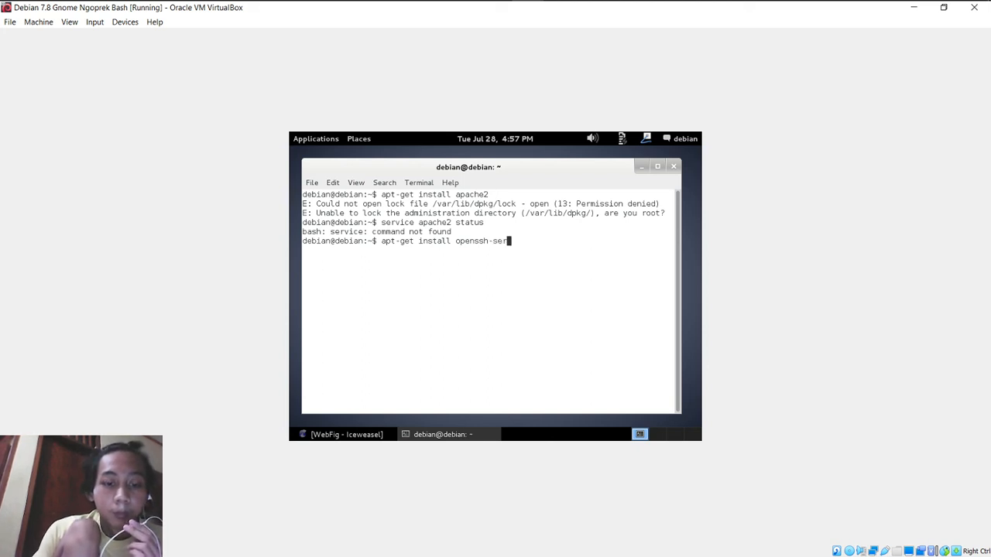
key(Return)
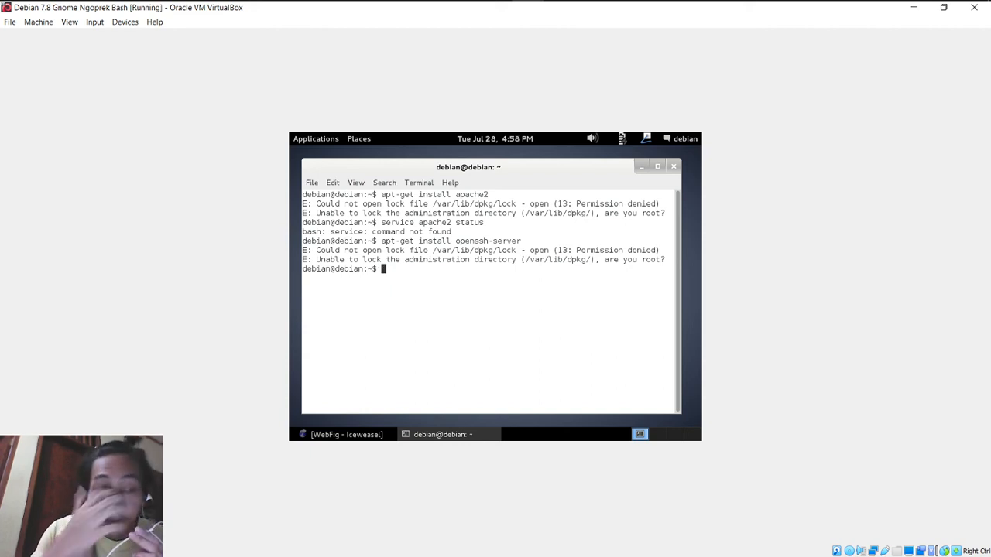
Switch to the root account in the Debian terminal with su root, entering the root password
text(su root)
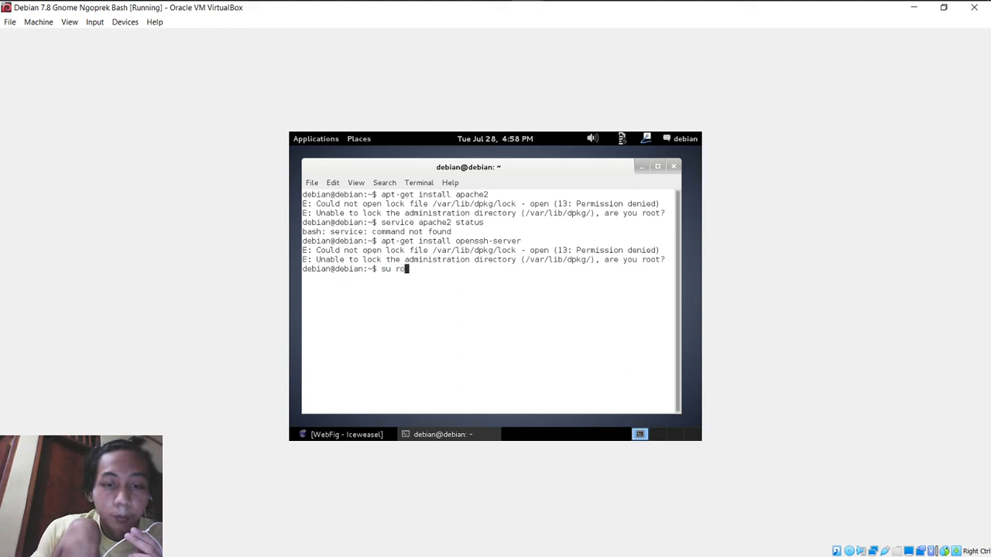
key(Return)
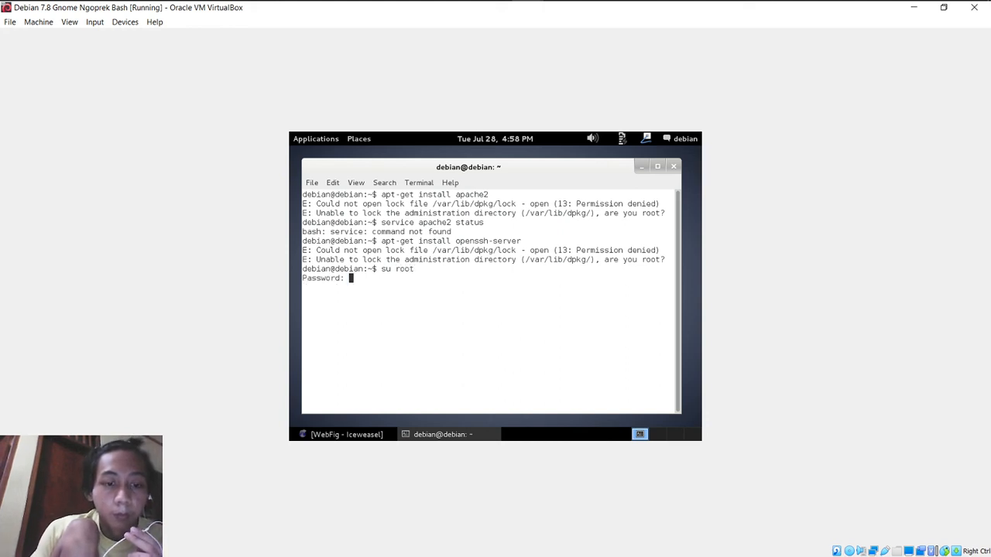
key(Return)
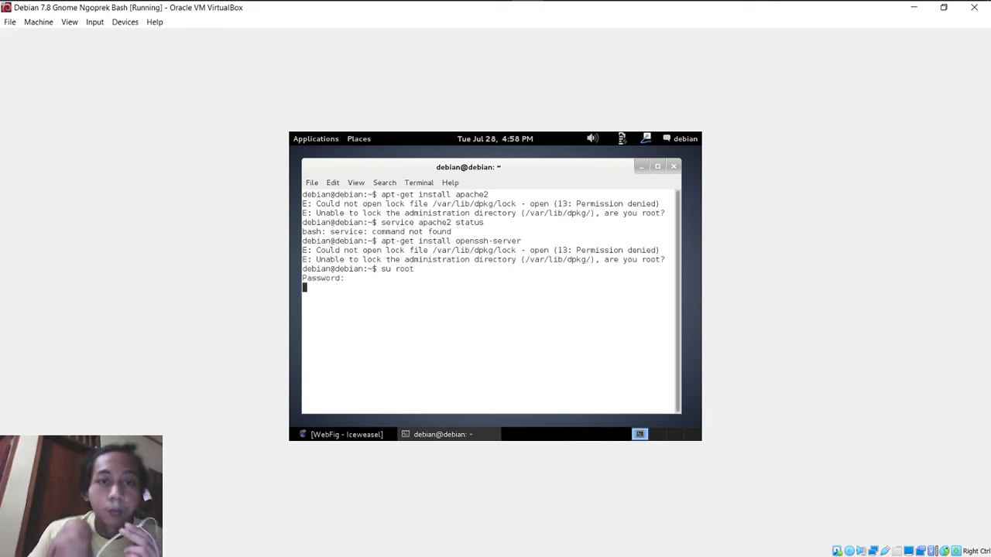
Install the SSH server as root with apt-get install openssh-server
key(Up)
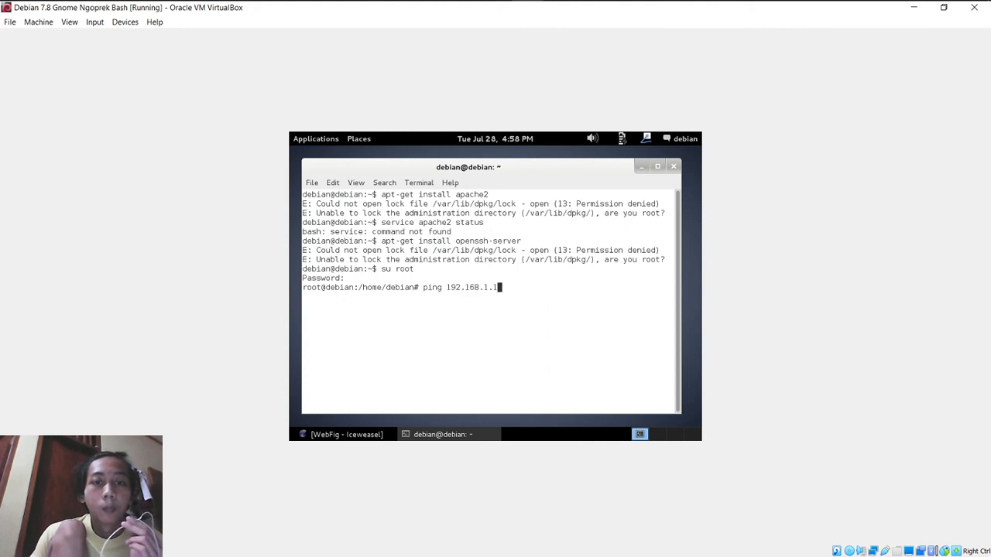
key(Down)
text(ap)
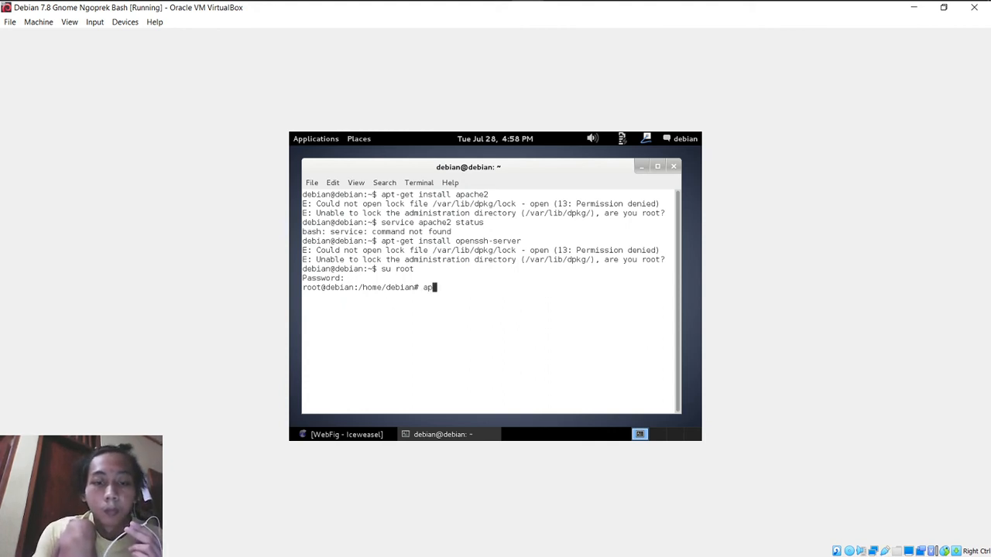
text(t-g)
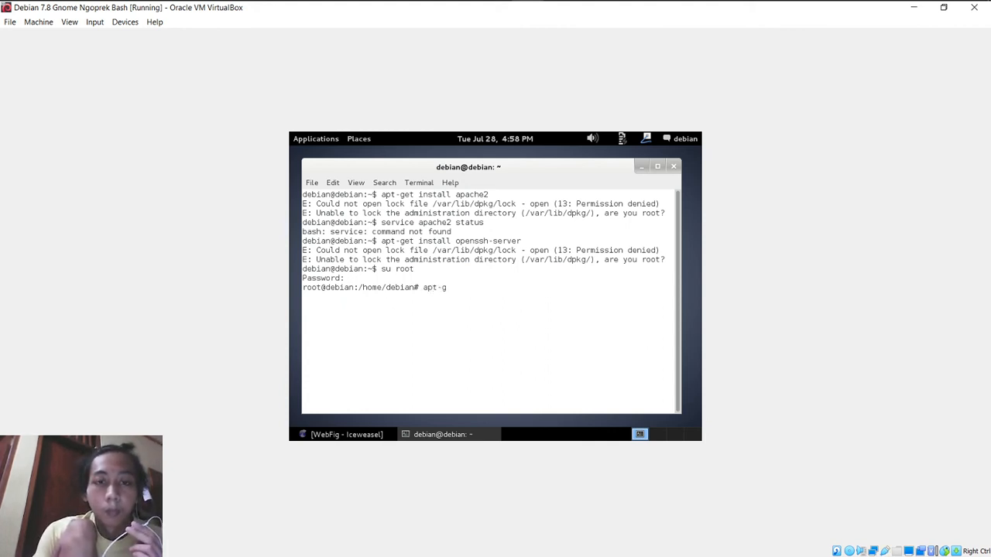
text(et in)
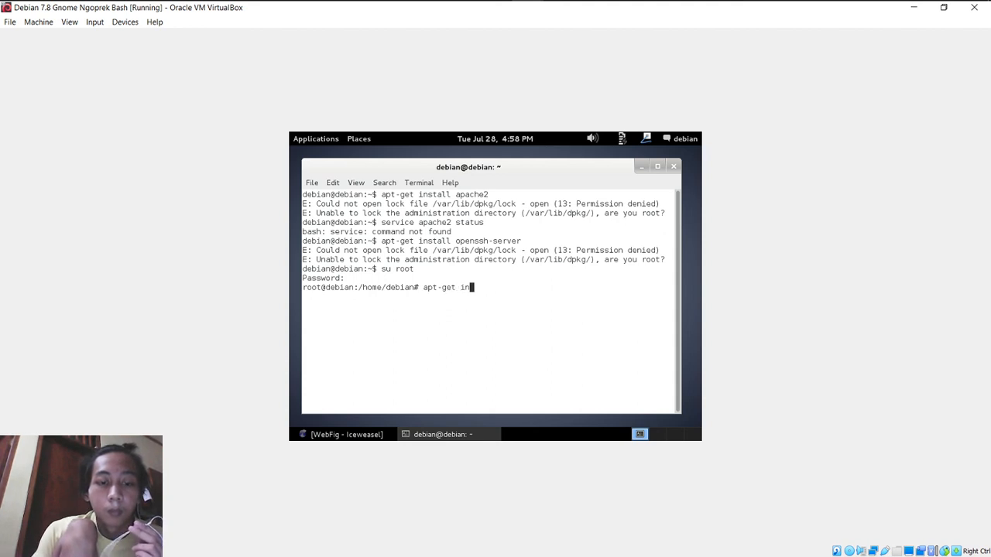
text(stall op)
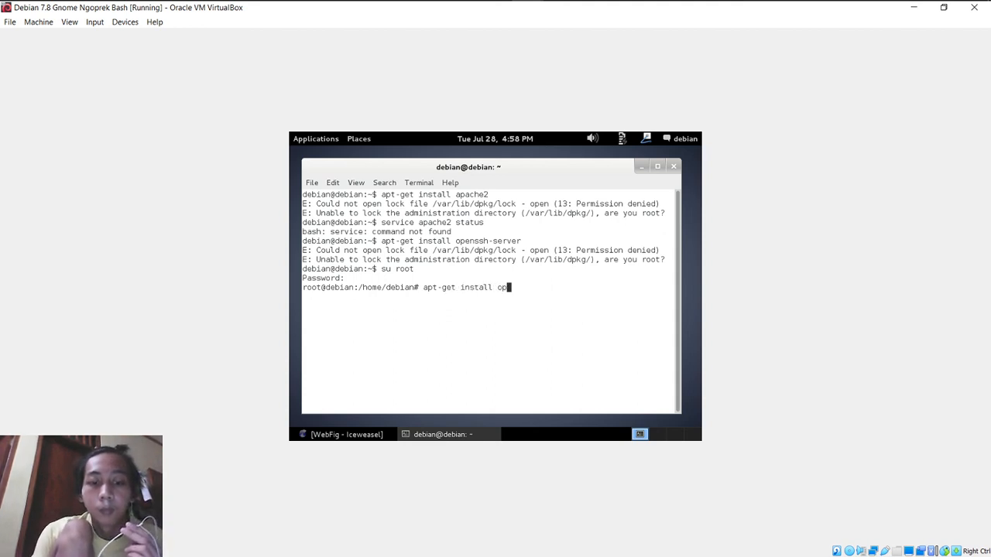
text(enssh-as)
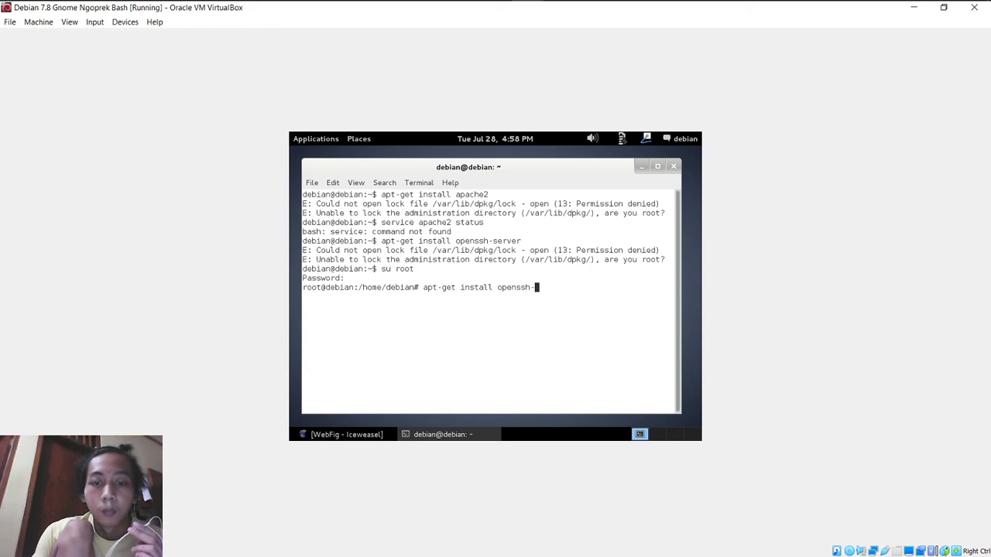
key(BackSpace)
key(BackSpace)
text(se)
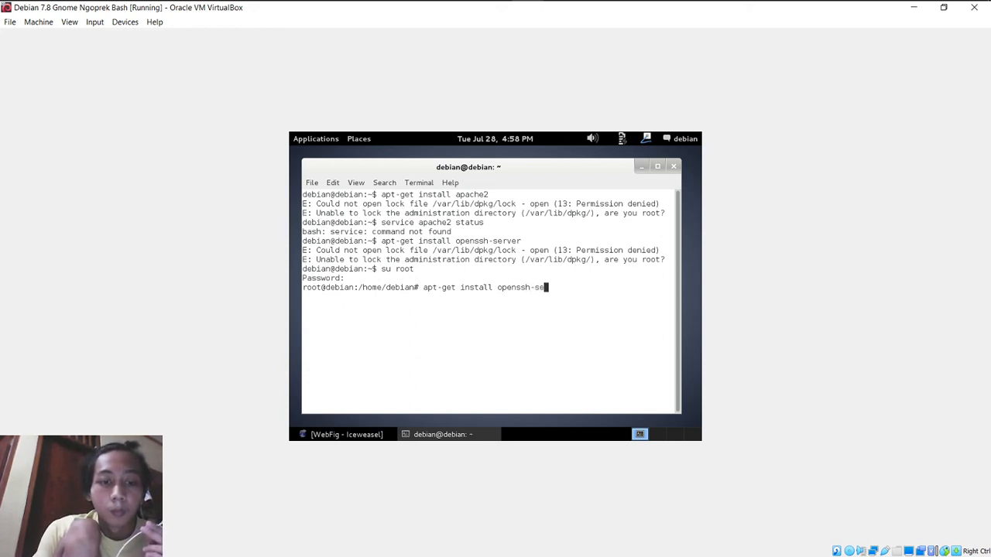
text(rver)
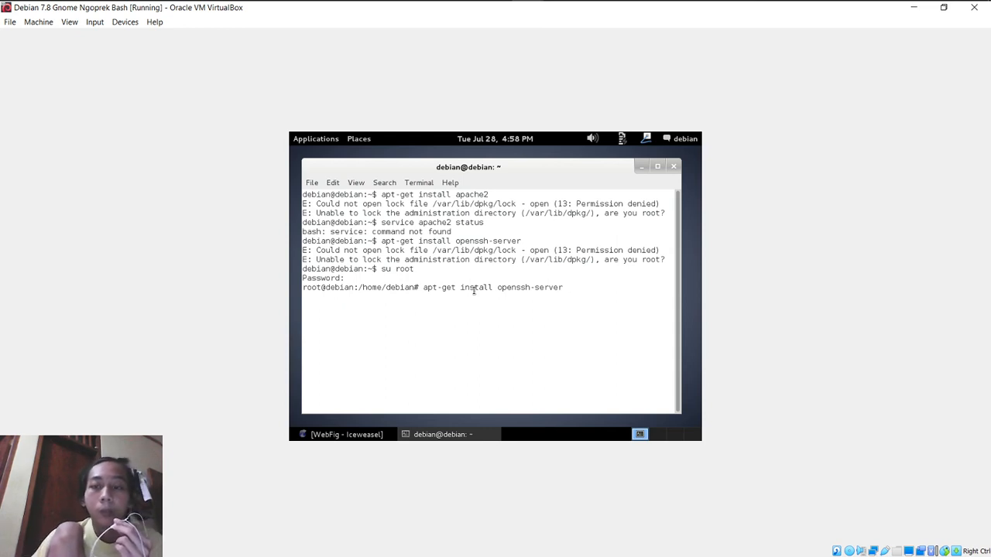
key(Return)
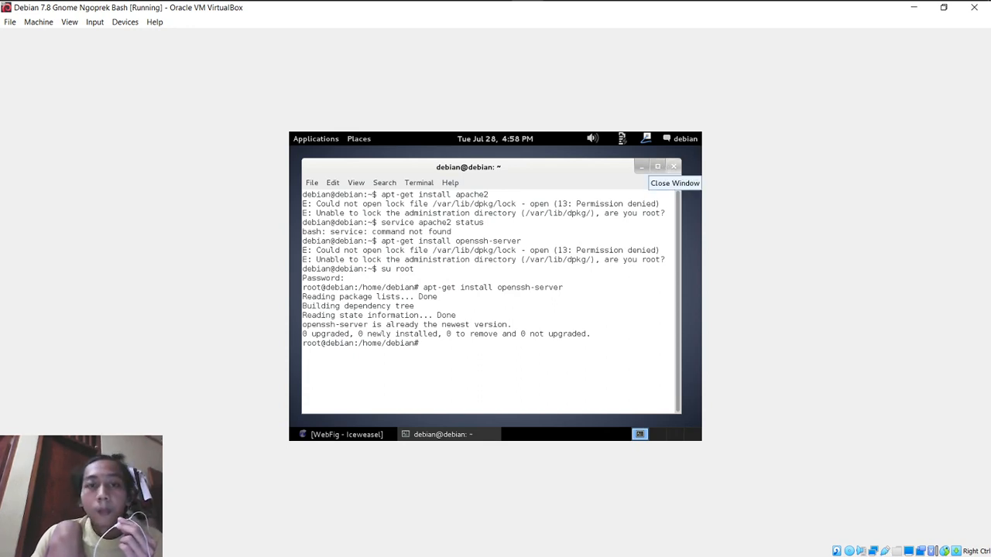
Close the Debian terminal despite its running root session and bring up the minimized WebFig browser window
click(672, 168)
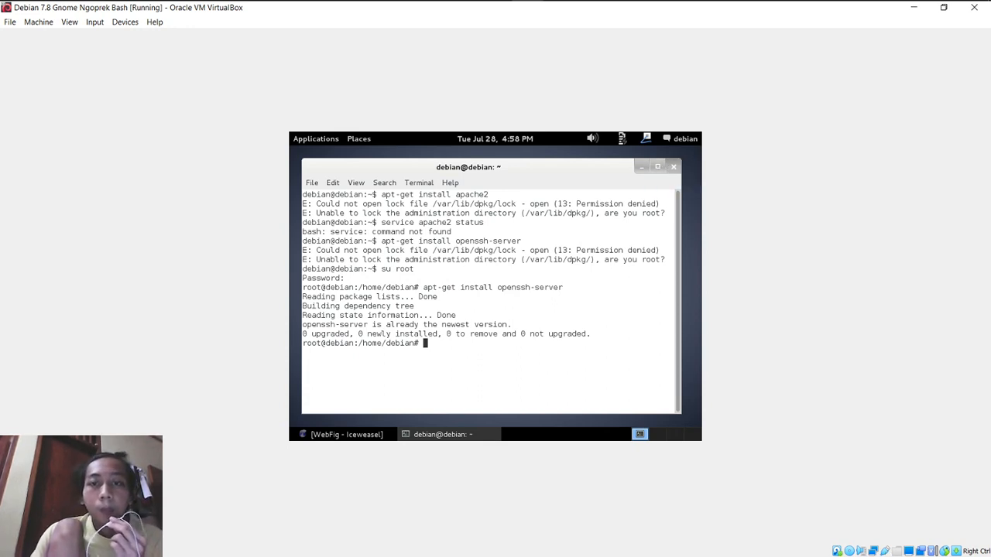
click(599, 325)
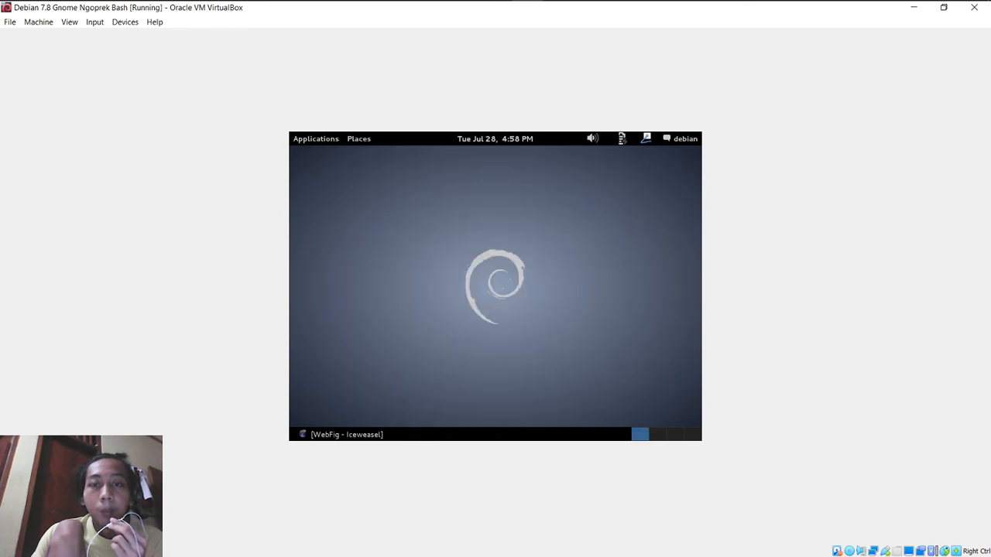
click(376, 437)
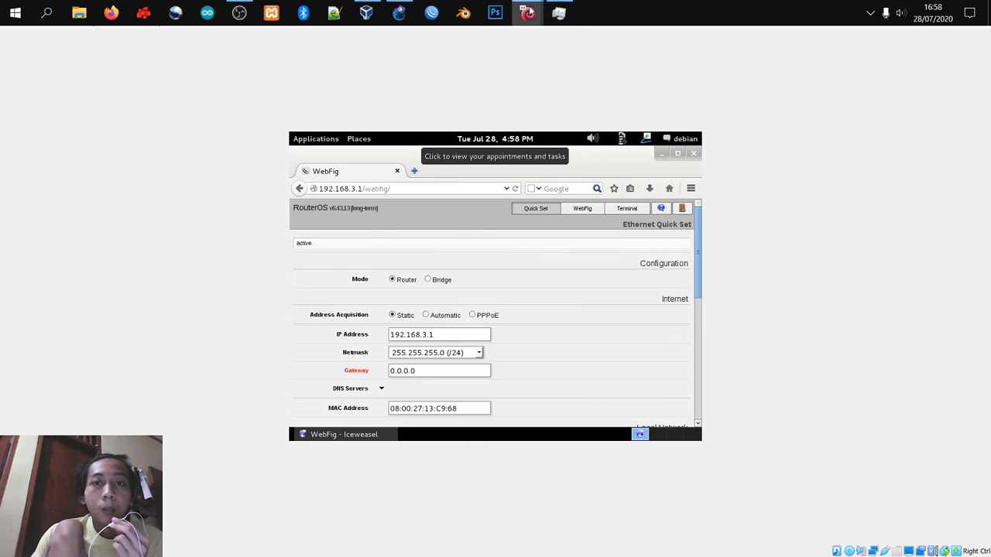
Switch to the Ubuntu virtual machine, stop the running ping and clear its terminal
mouse_move(526, 12)
click(574, 60)
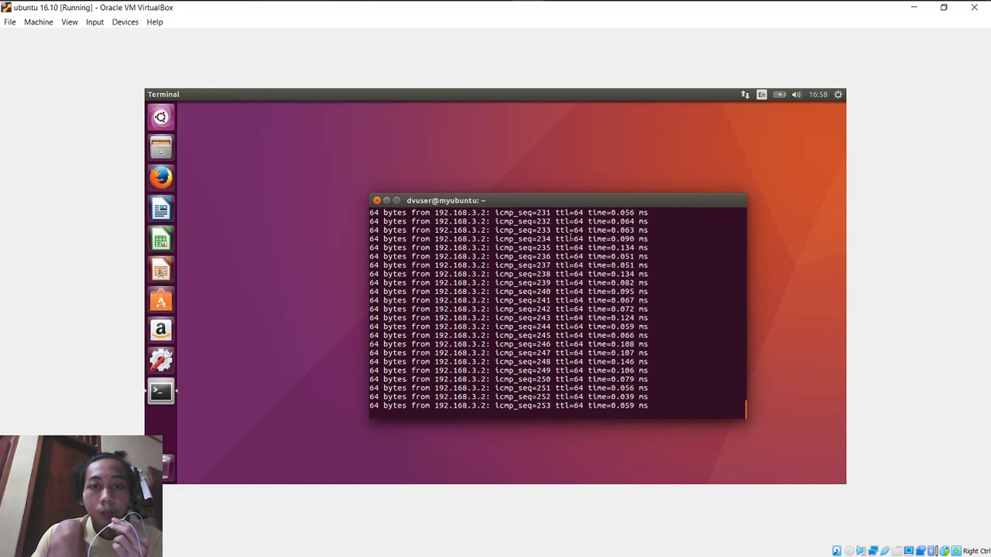
key(ctrl+c)
text(cle)
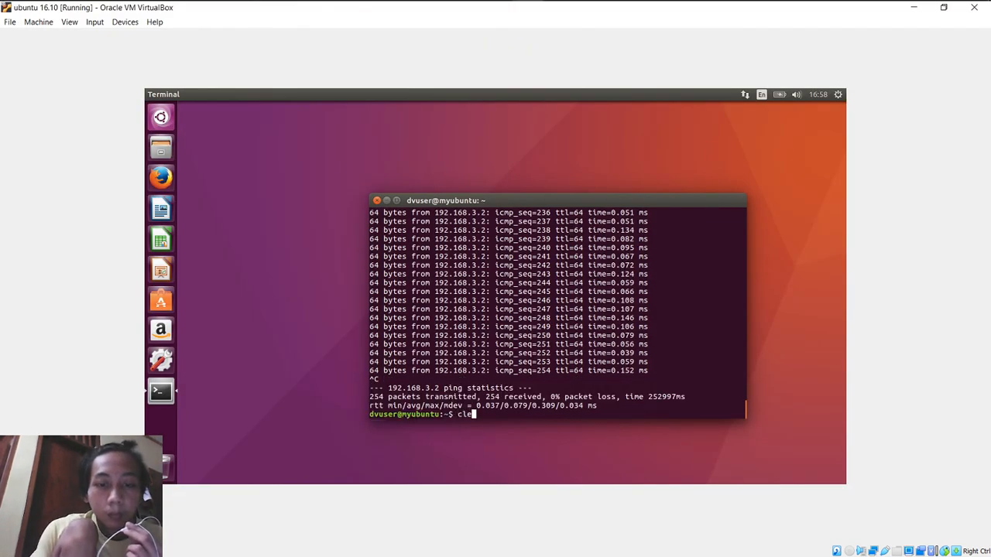
text(ar)
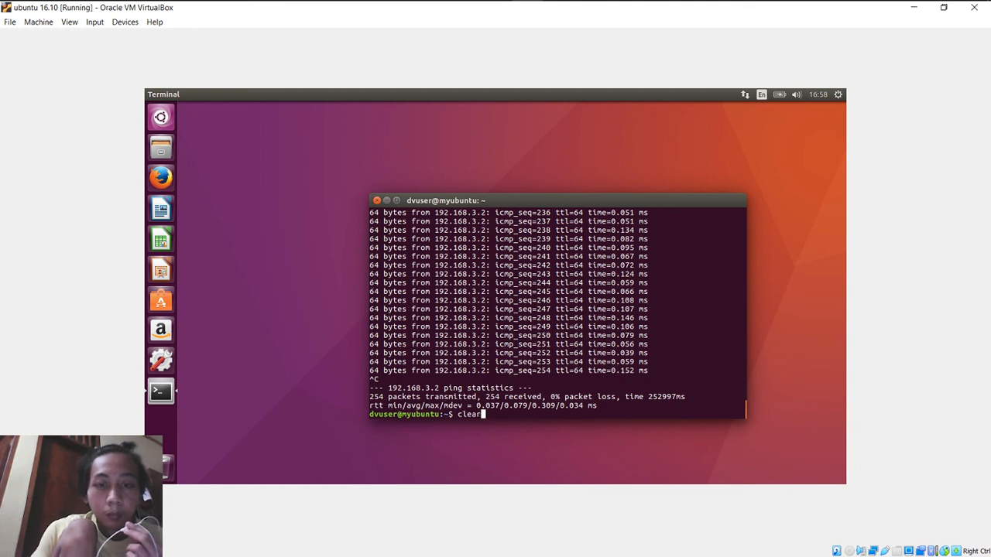
key(Return)
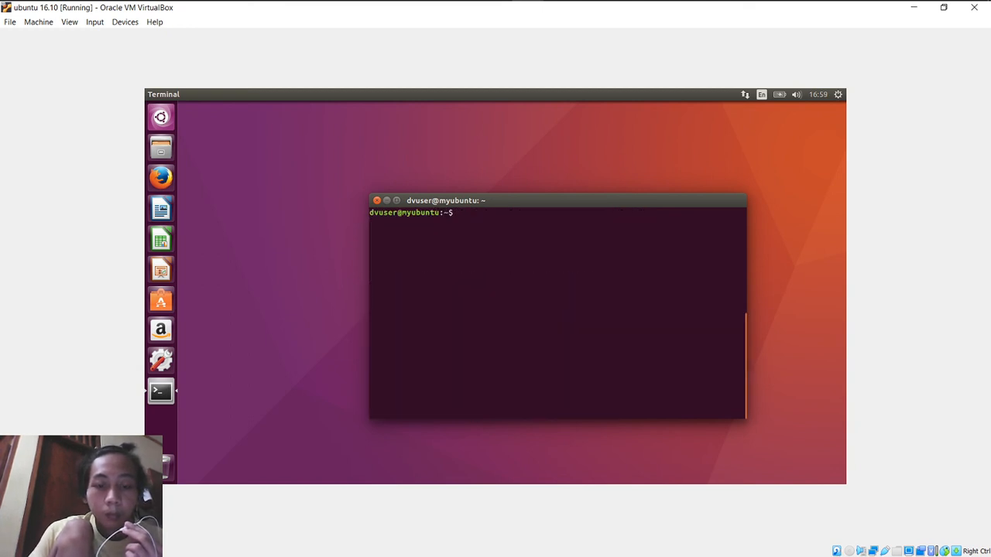
text(ss)
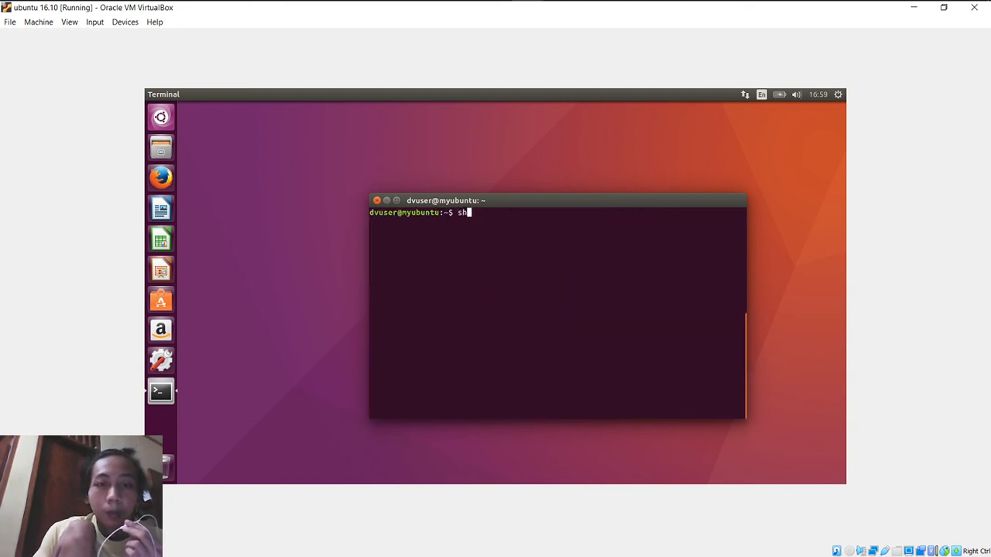
text(h)
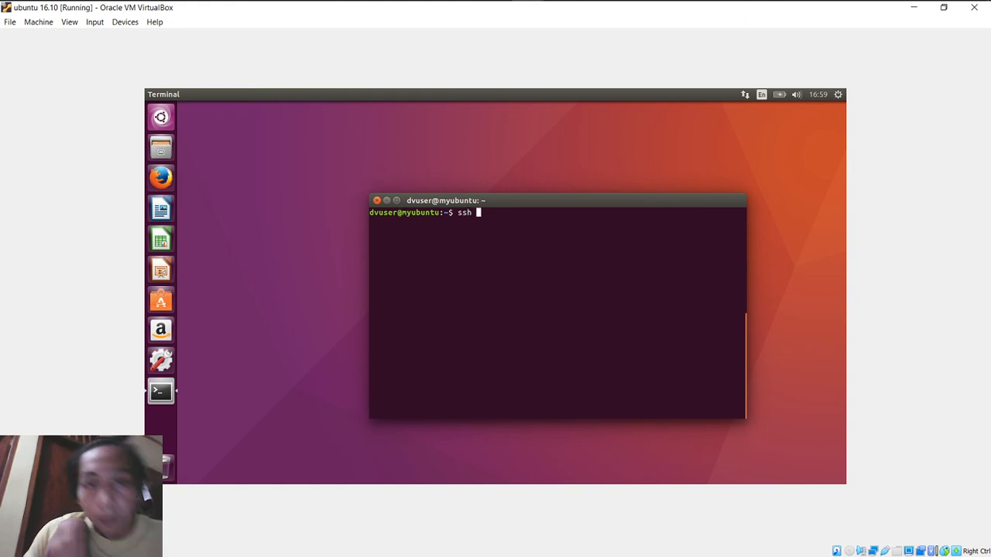
text( debia)
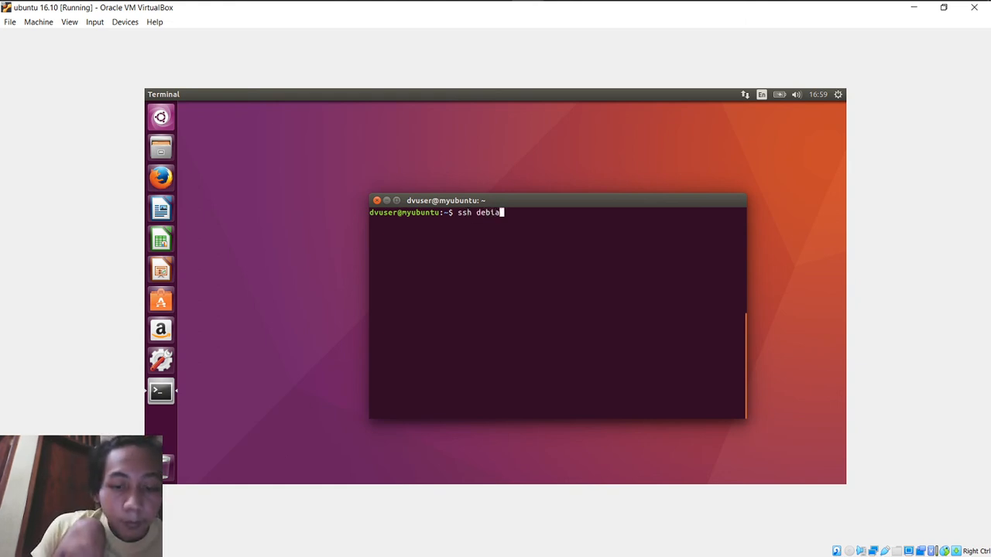
text(n@)
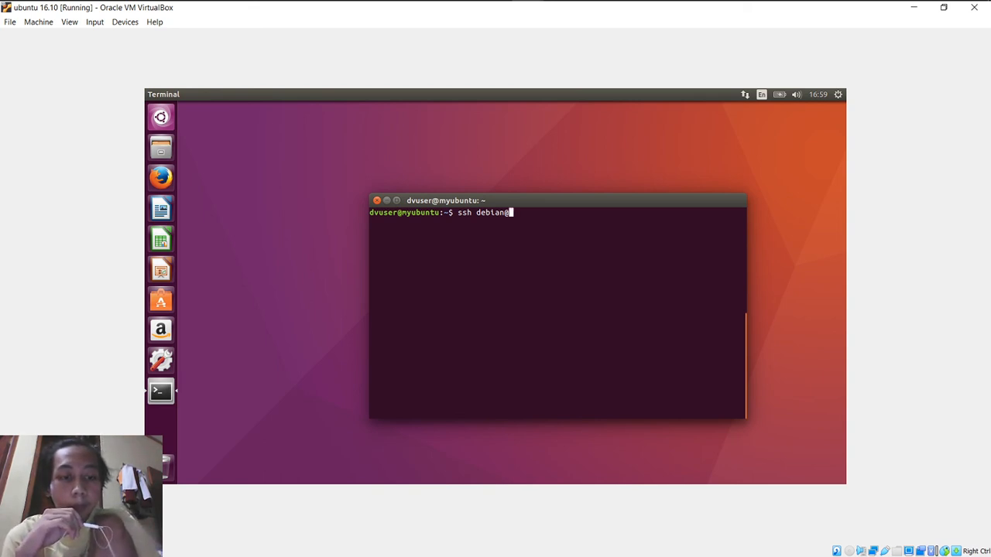
text(191)
key(BackSpace)
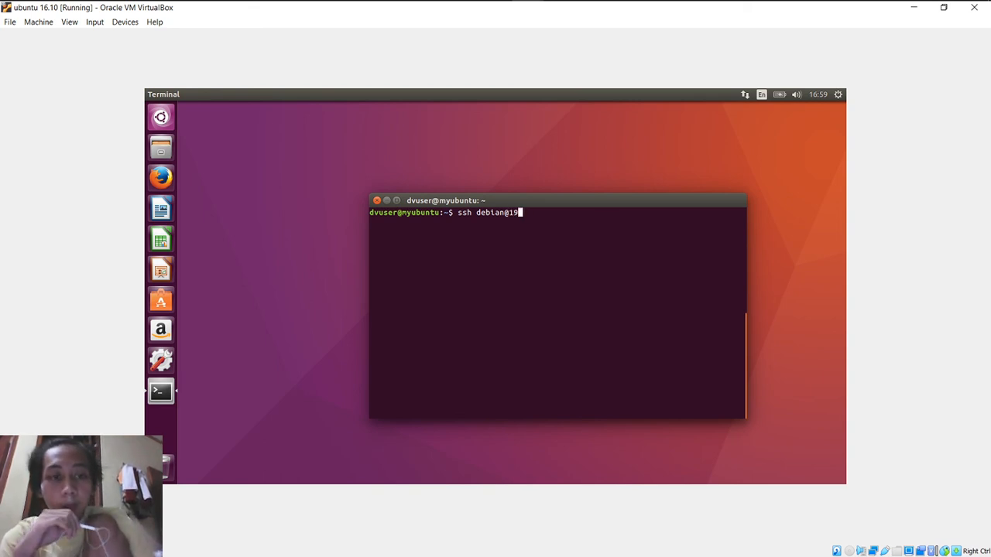
text(2.1)
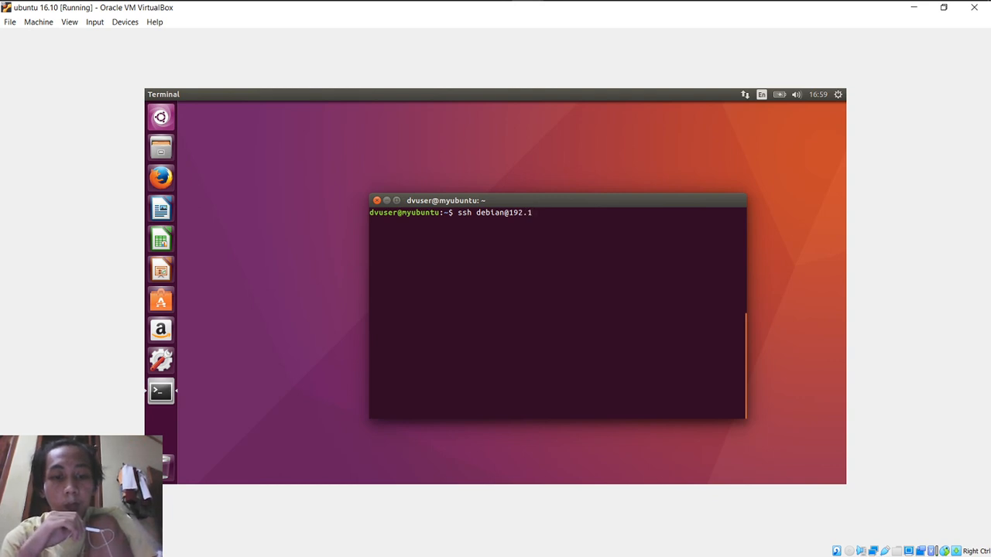
text(68.)
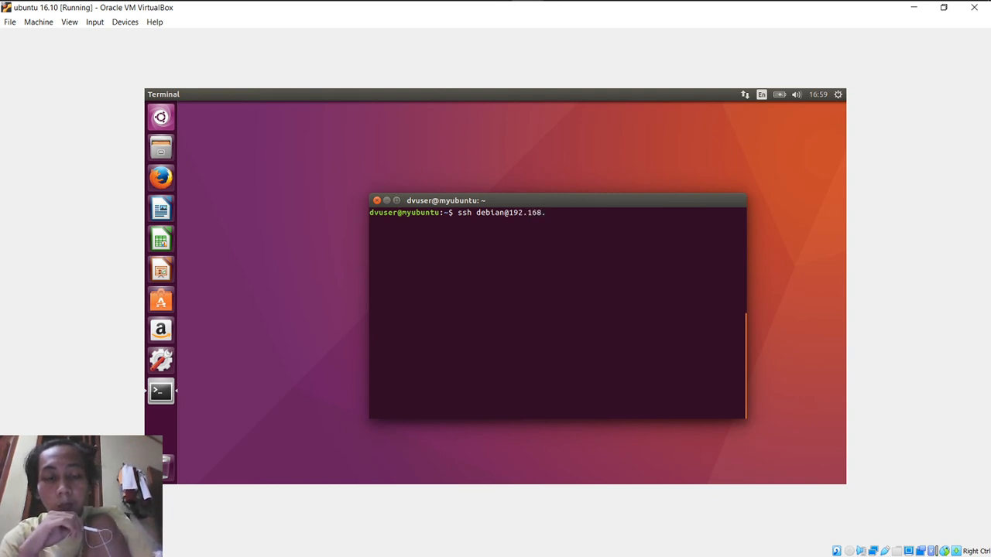
text(3.3)
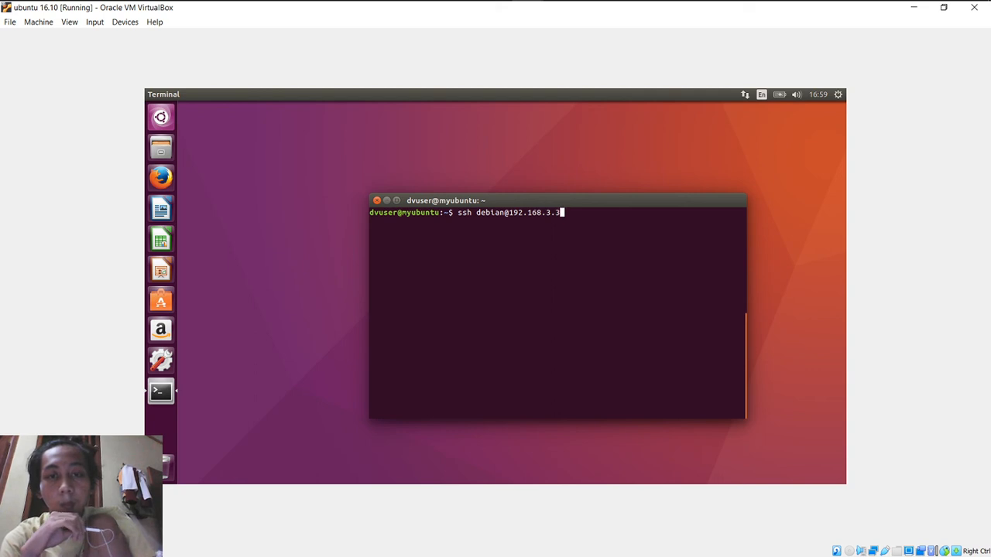
key(Return)
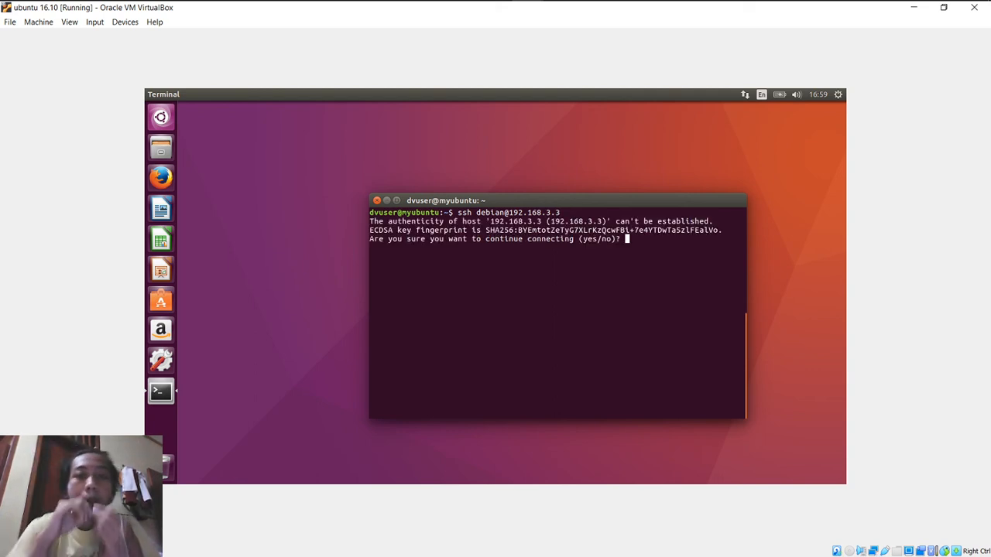
Accept the Debian host's key with yes and log in with the debian account's password
text(yes)
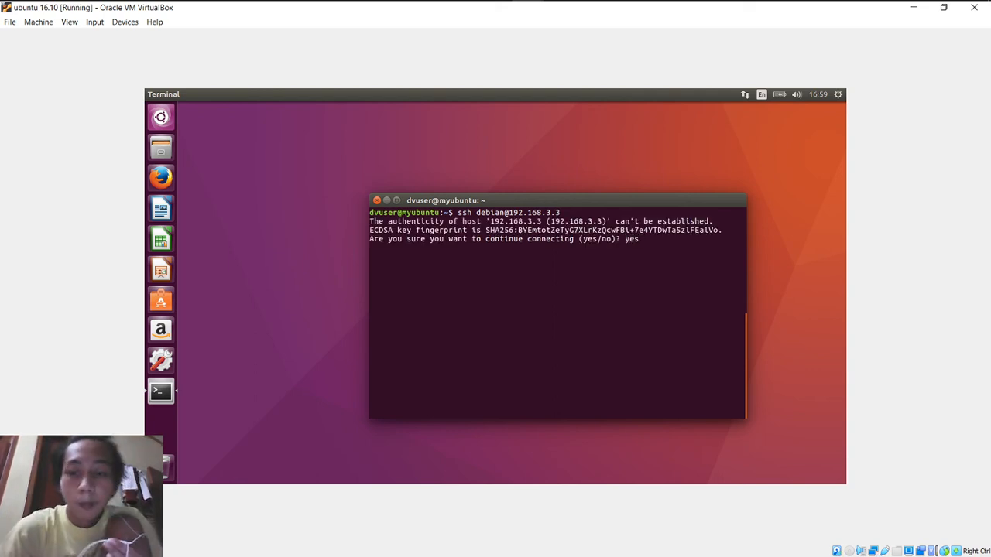
key(Return)
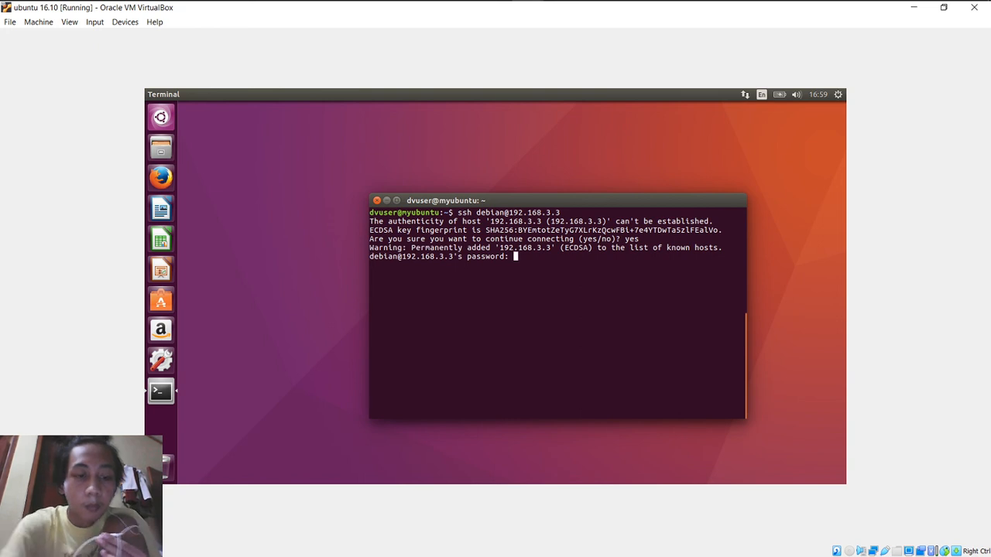
key(Return)
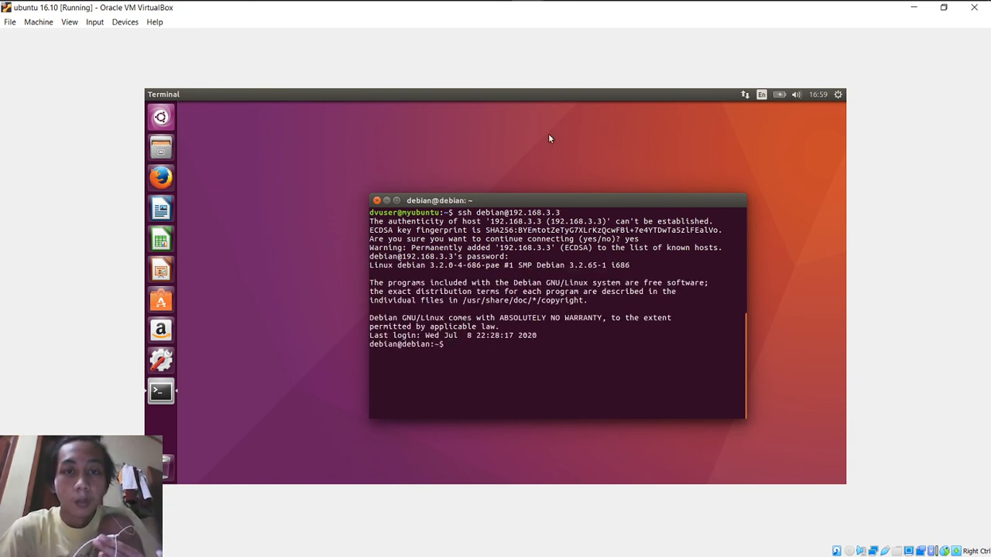
Switch to root inside the SSH session with su root, entering the root password
mouse_move(526, 12)
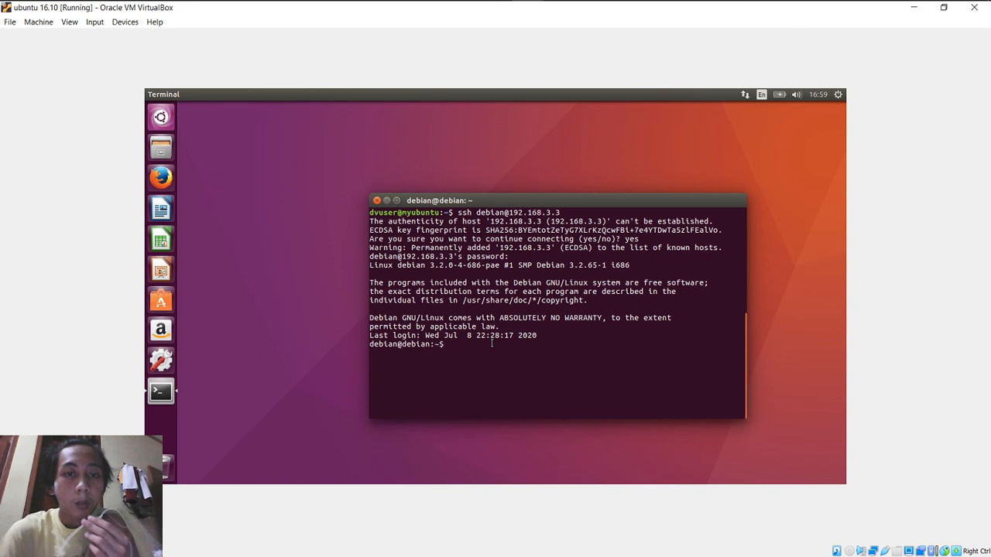
text(su root)
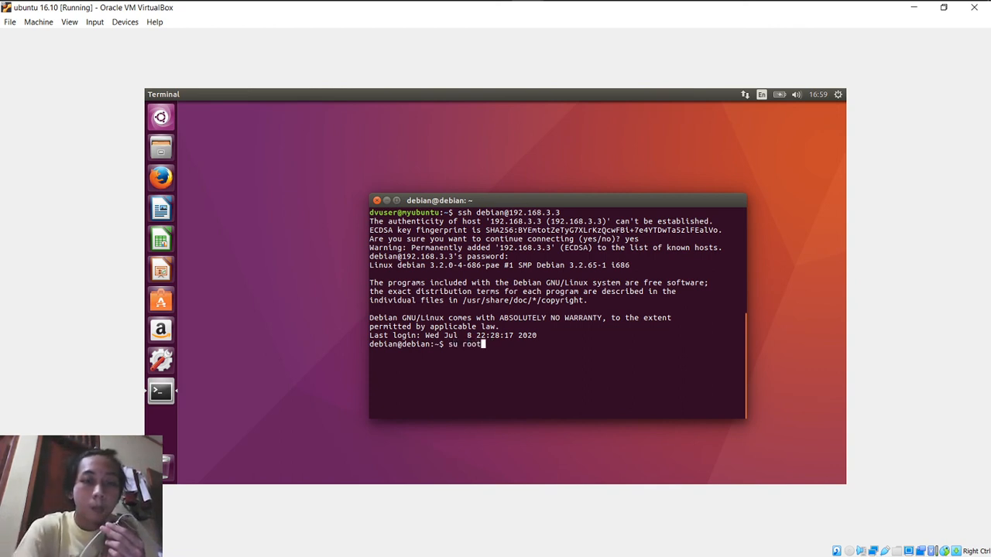
key(Return)
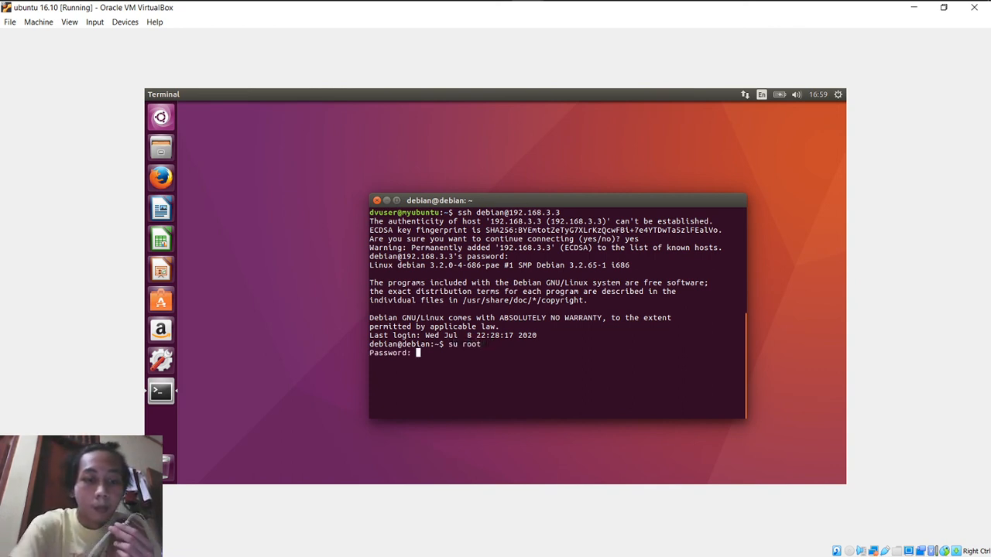
key(Return)
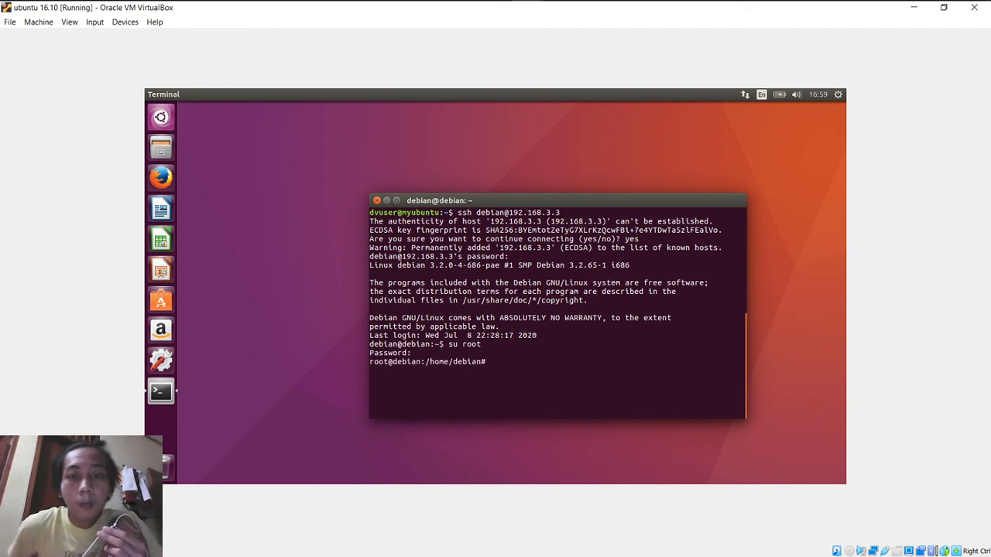
Clear the terminal of the root SSH session on Debian
text(l)
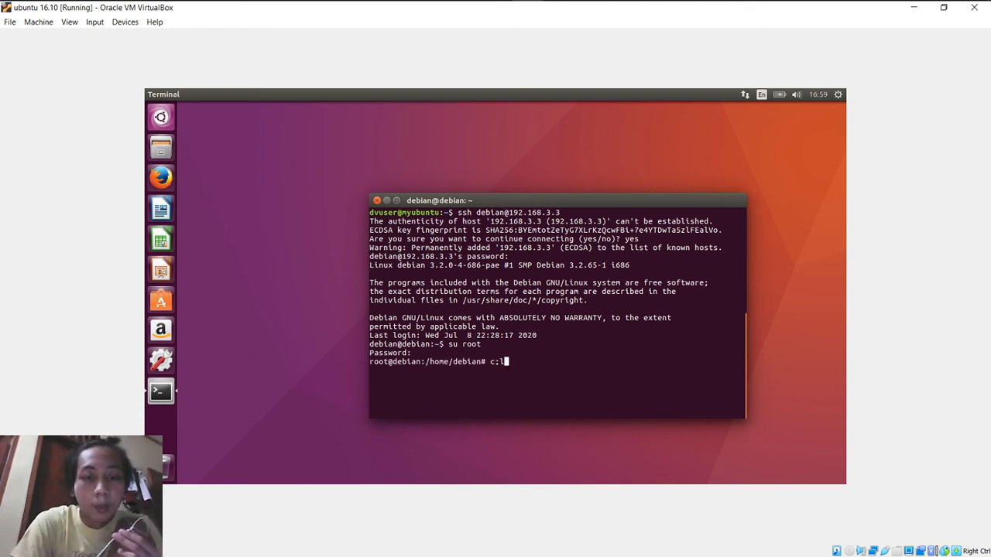
text(ear)
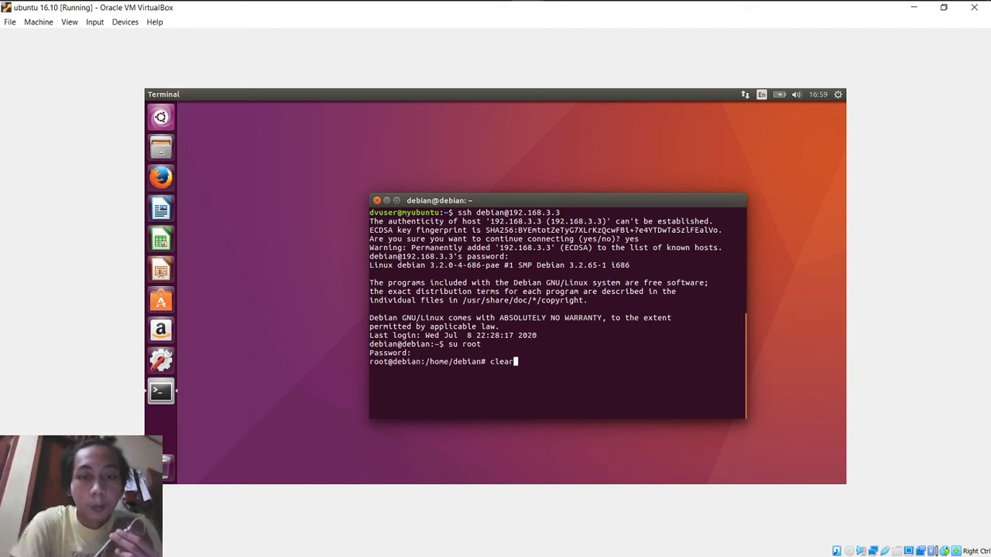
key(Return)
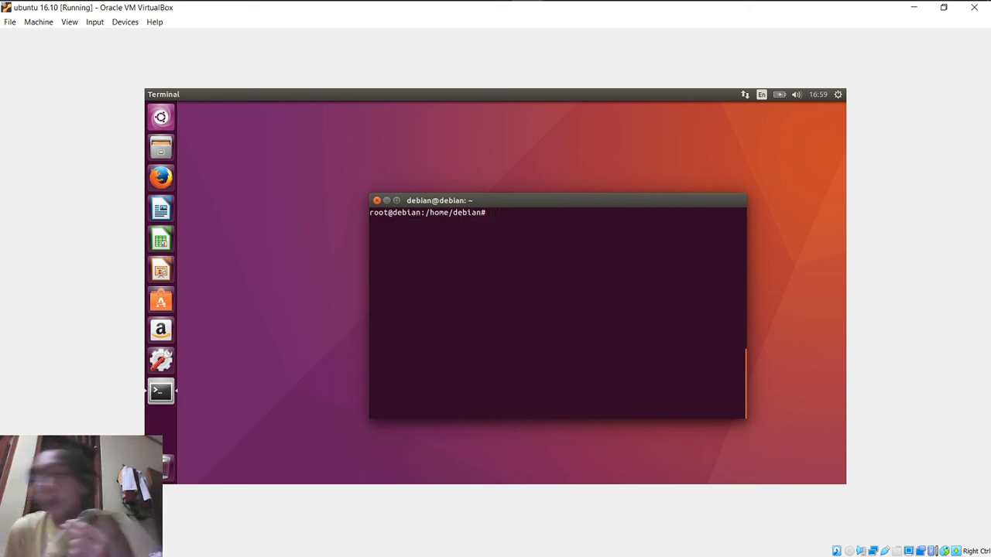
Shut down the Debian machine remotely by running sudo poweroff in the SSH session
mouse_move(530, 12)
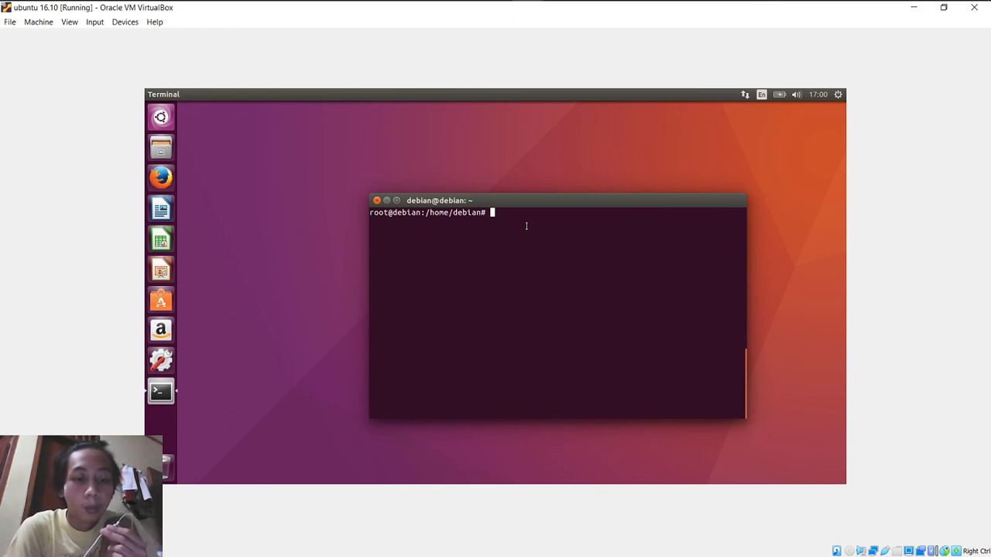
text(su)
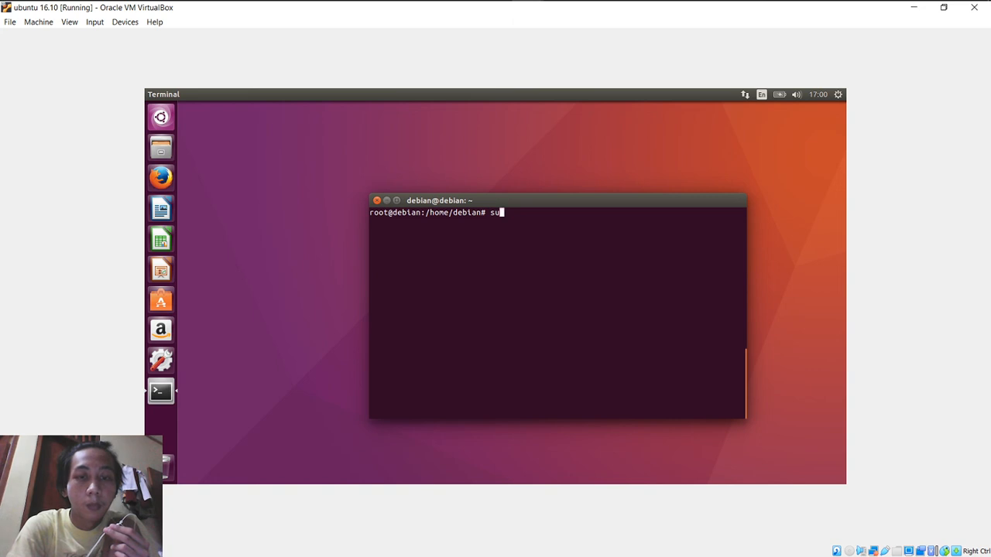
text(do po)
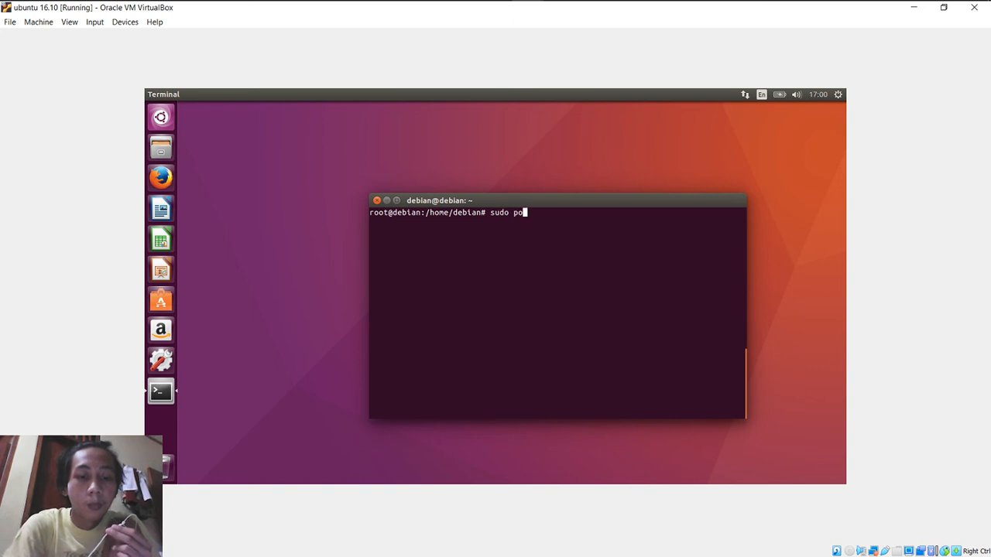
text(weroff)
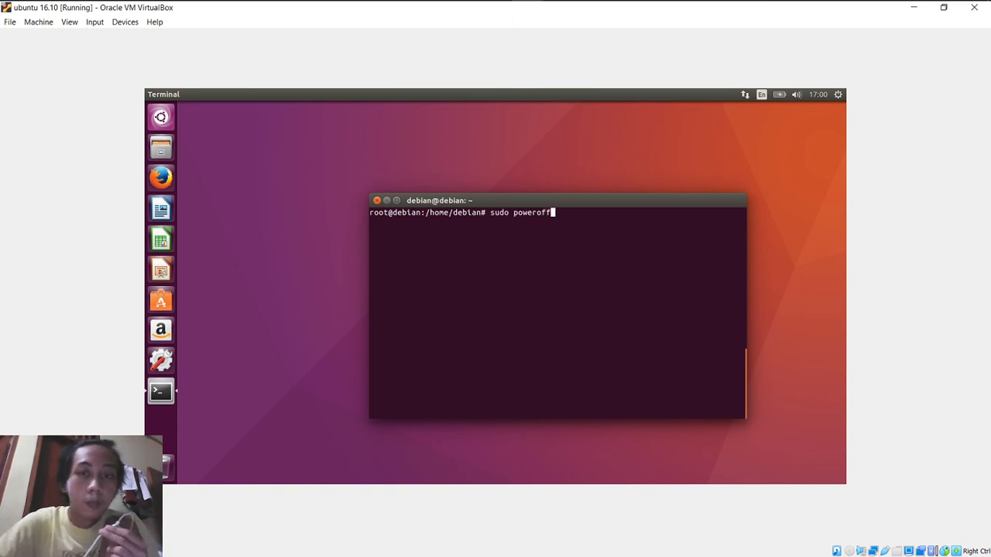
key(Return)
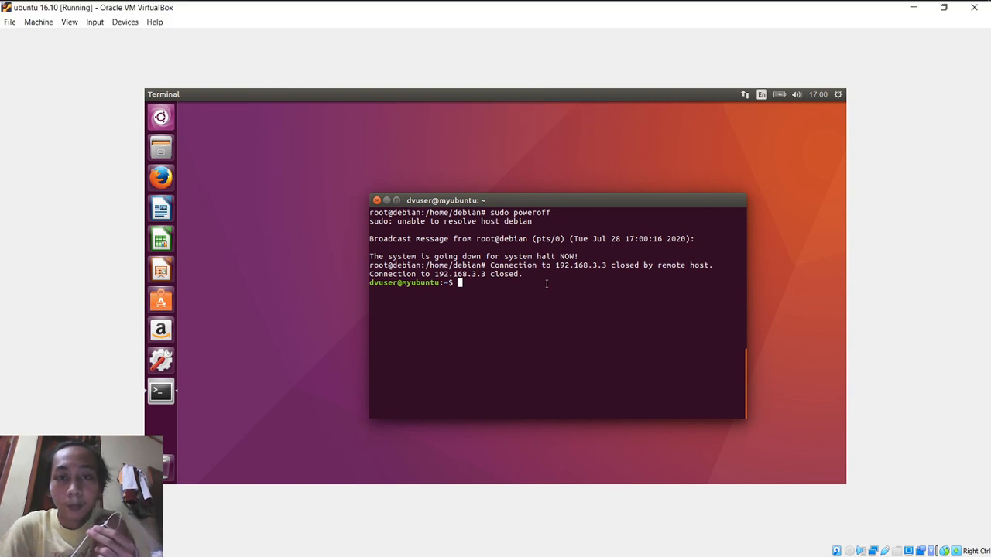
drag(547, 284, 505, 290)
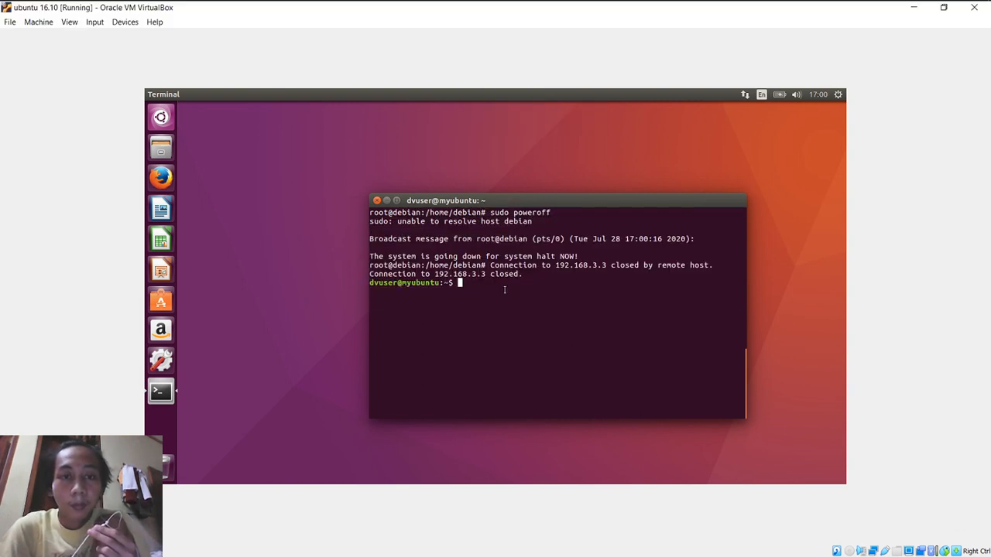
key(Up)
key(Down)
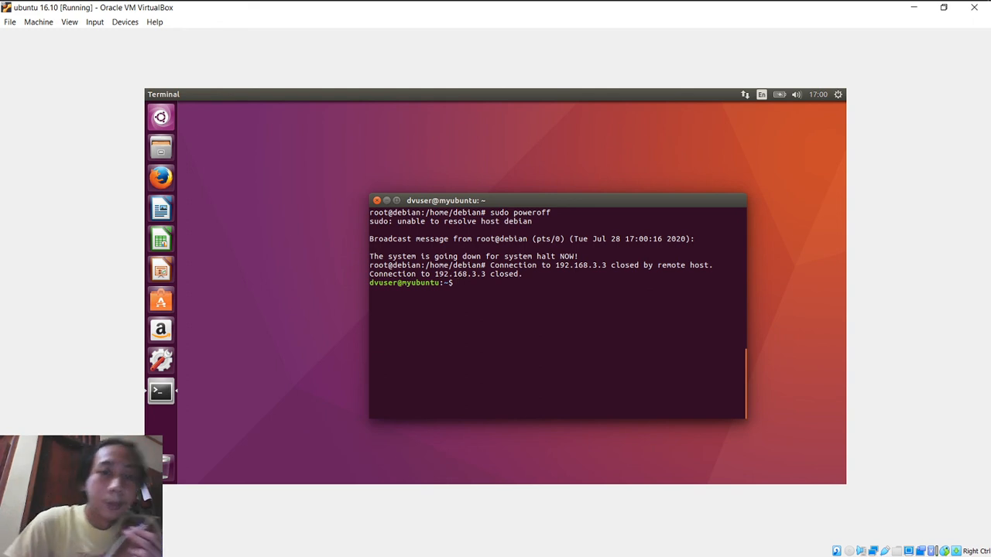
mouse_move(527, 12)
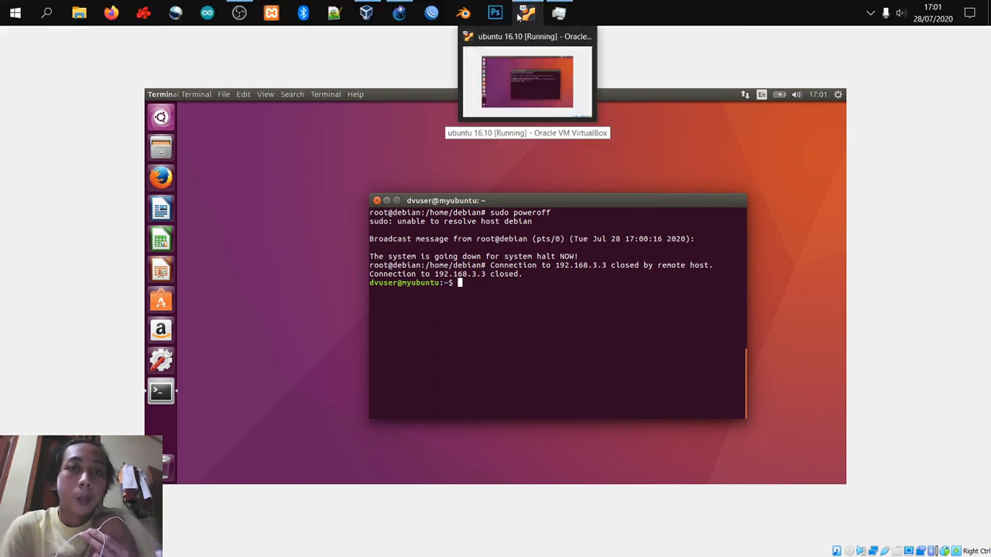
mouse_move(399, 14)
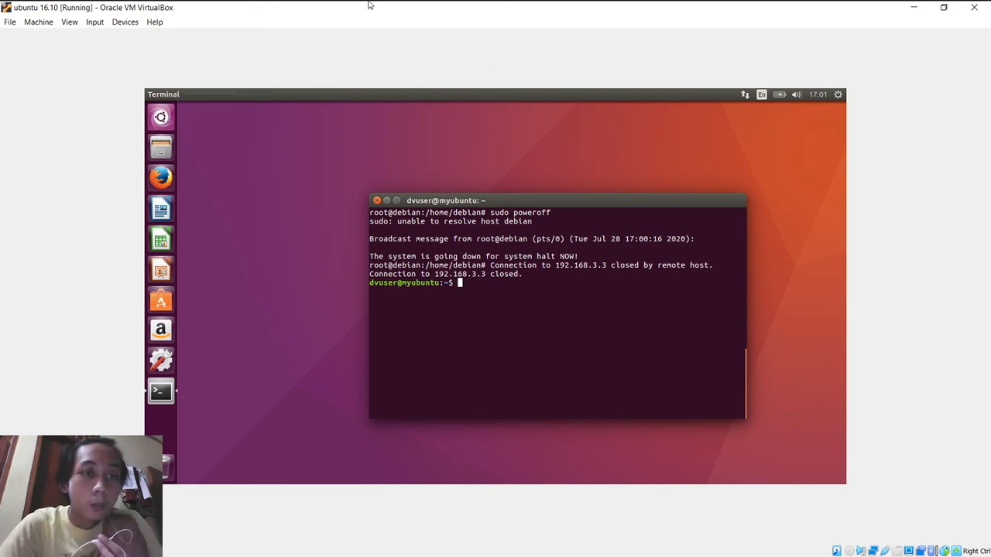
mouse_move(432, 3)
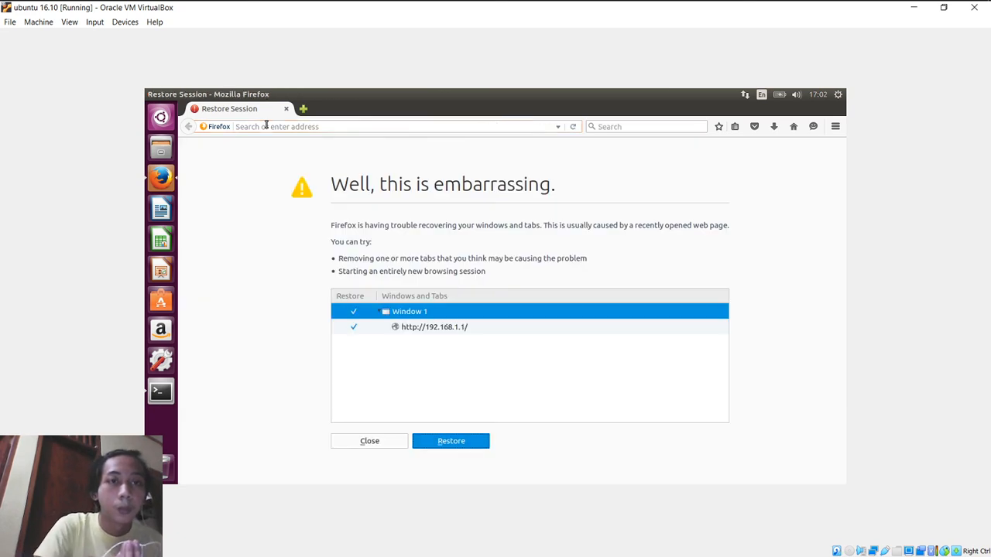
Enter 192.168.1.1 as the address in Firefox on the Ubuntu machine, without loading it
click(265, 126)
text(192.1)
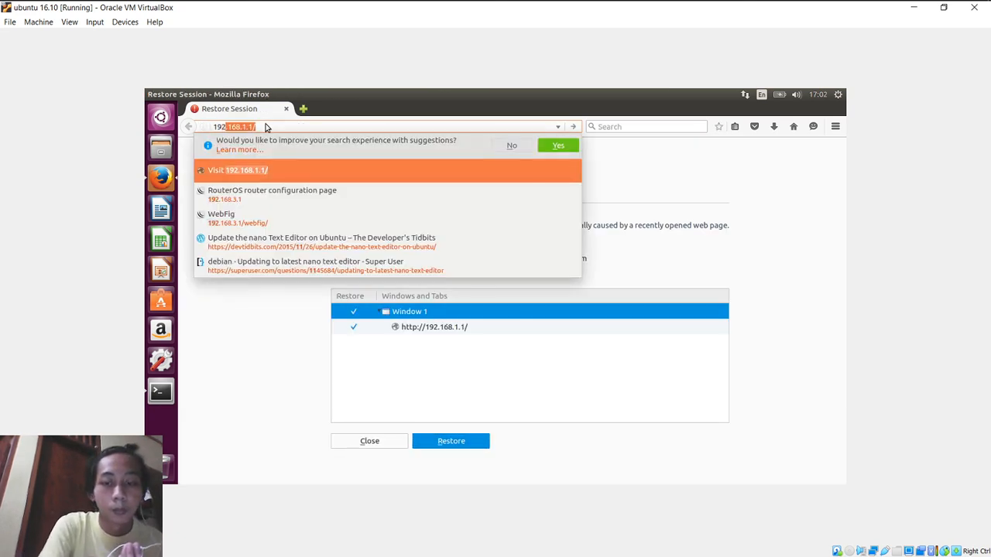
text(68)
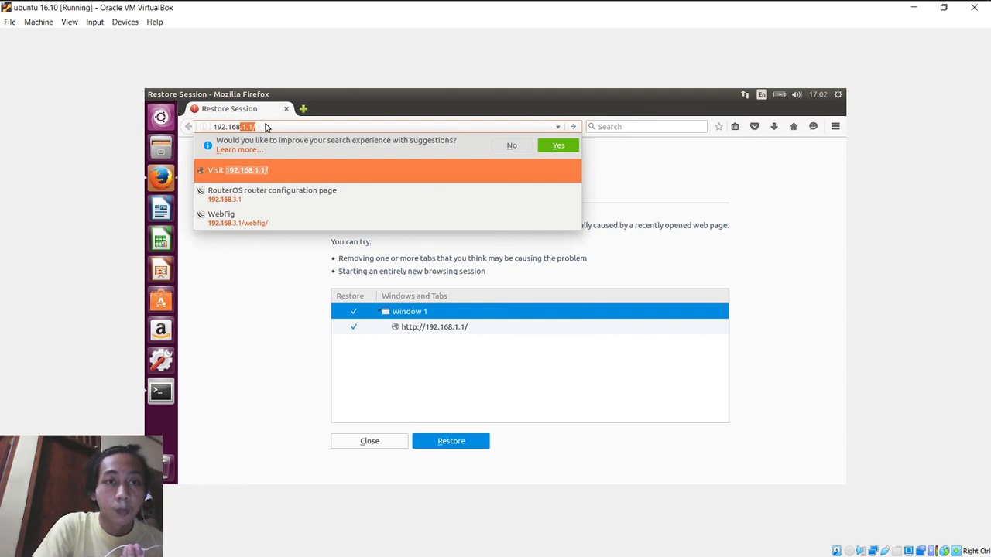
key(Right)
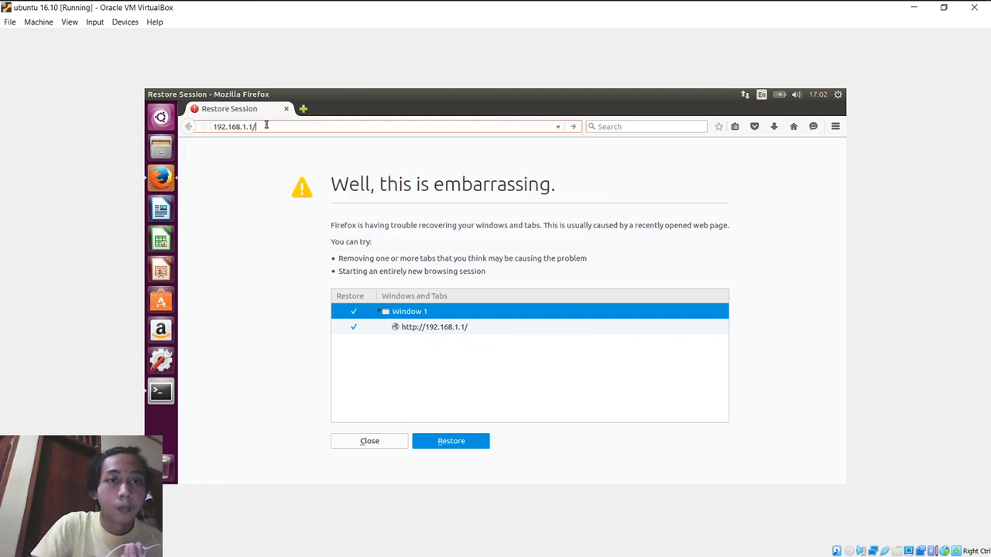
key(BackSpace)
key(BackSpace)
key(BackSpace)
key(BackSpace)
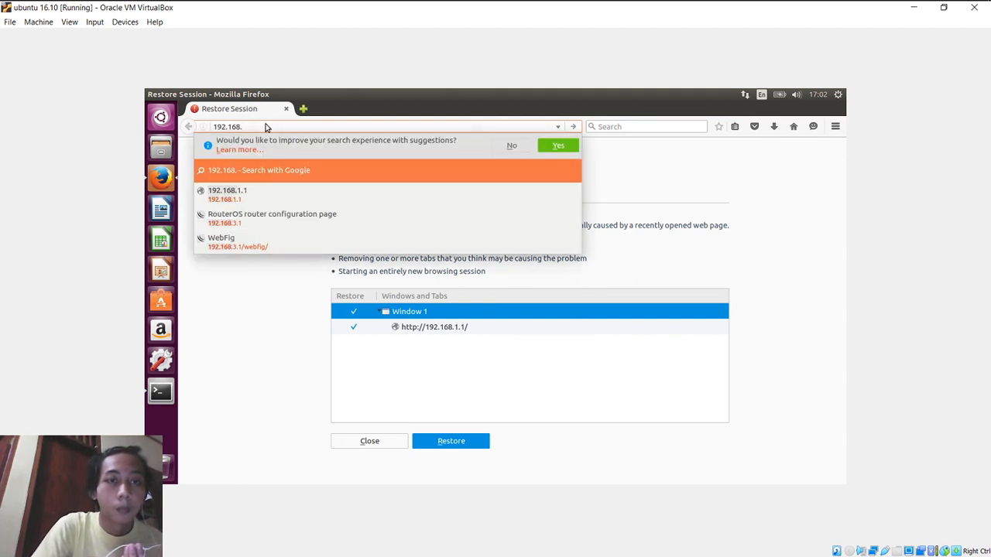
text(.1.1)
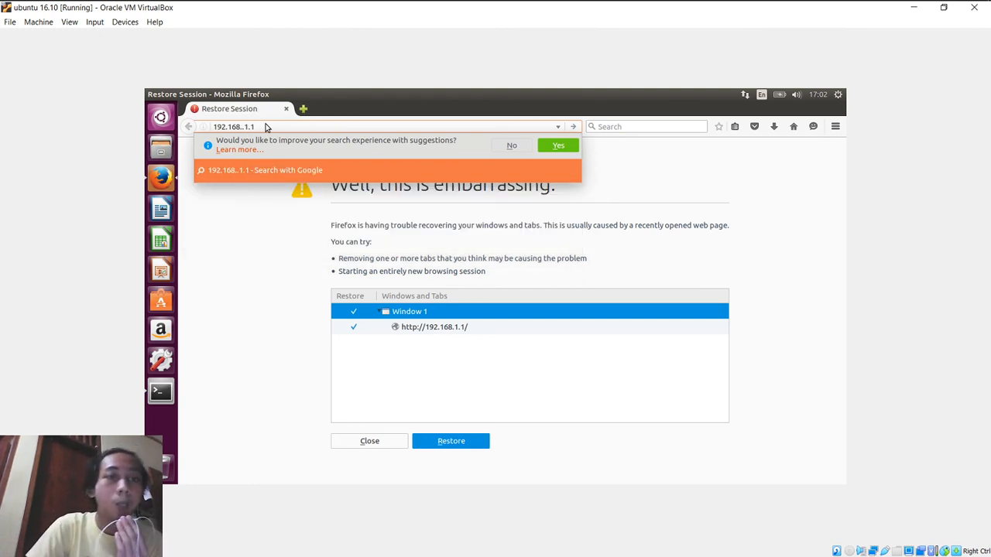
key(Left)
key(Left)
key(Left)
key(BackSpace)
key(Right)
key(Right)
key(Right)
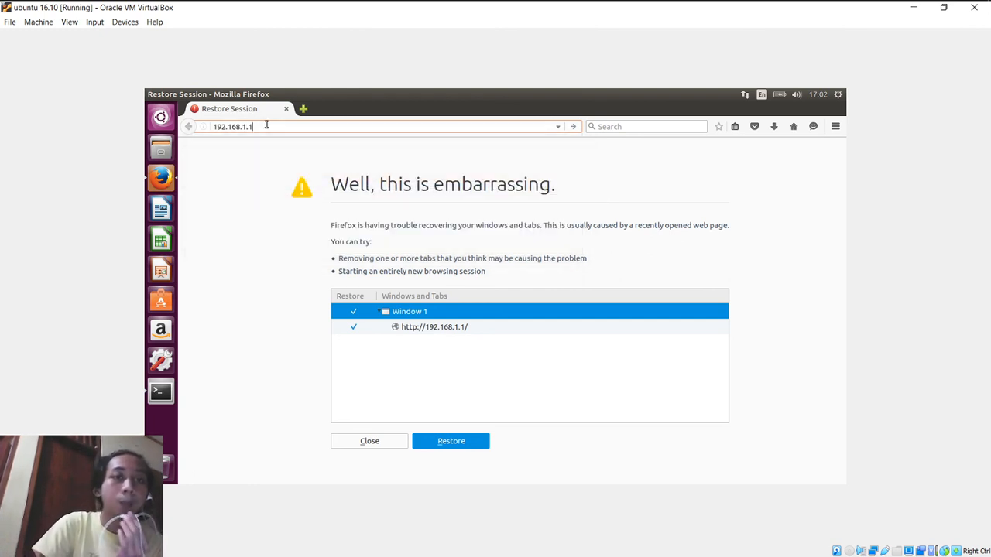
Append port :80 to the IP address in Firefox
text(:)
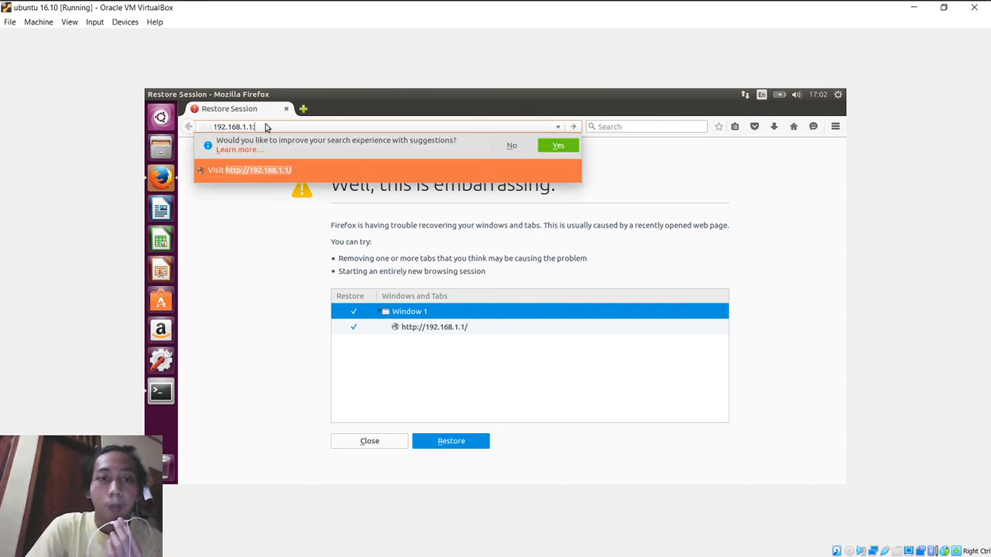
text(80)
key(Escape)
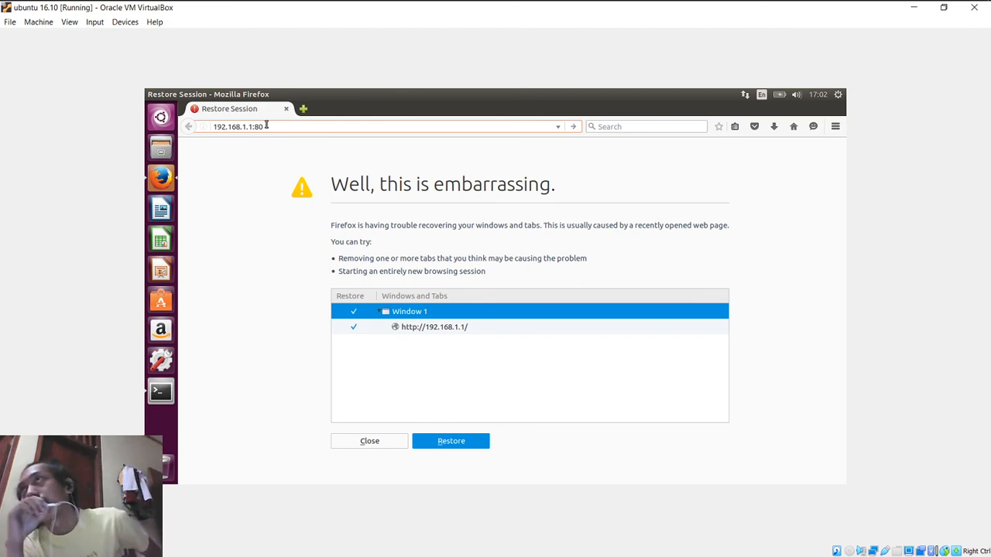
key(Left)
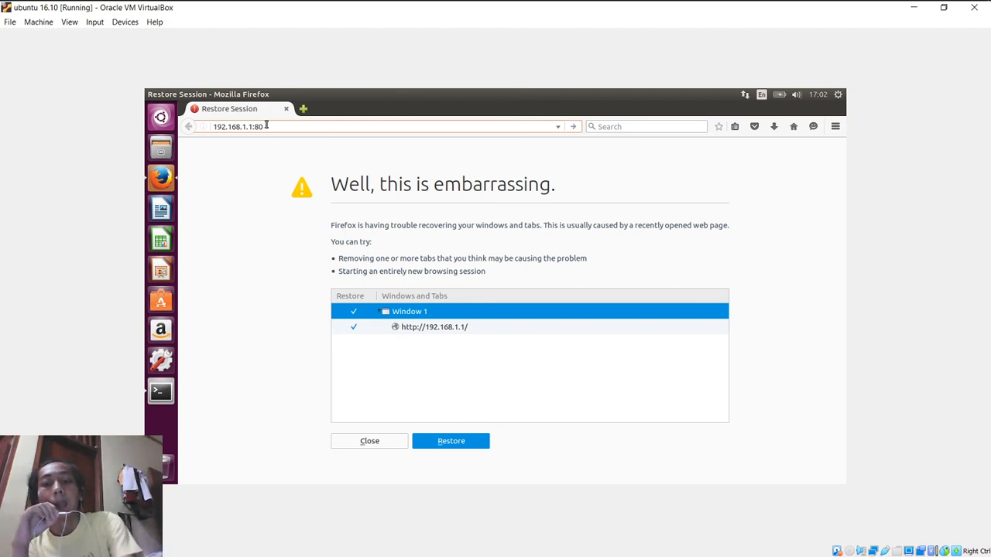
key(Left)
key(Left)
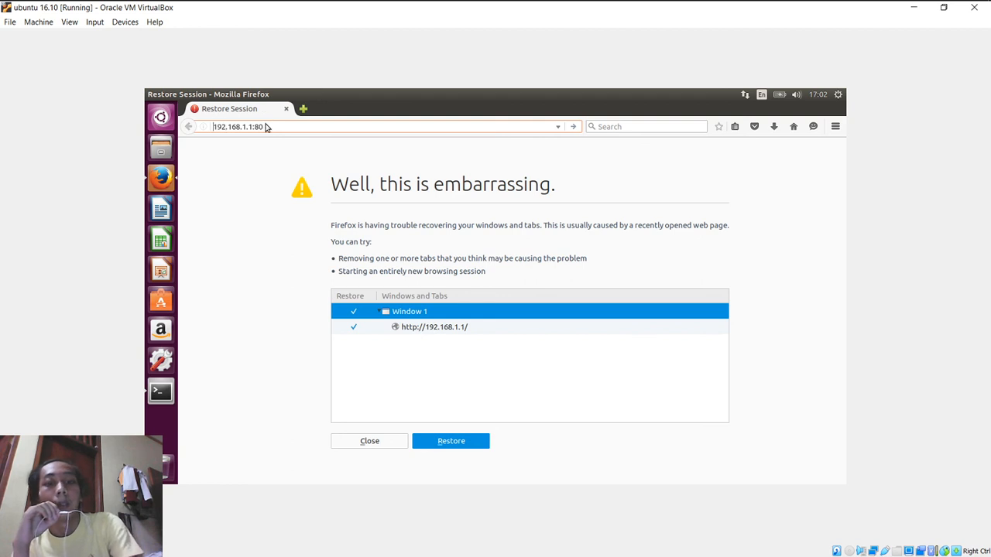
text(https)
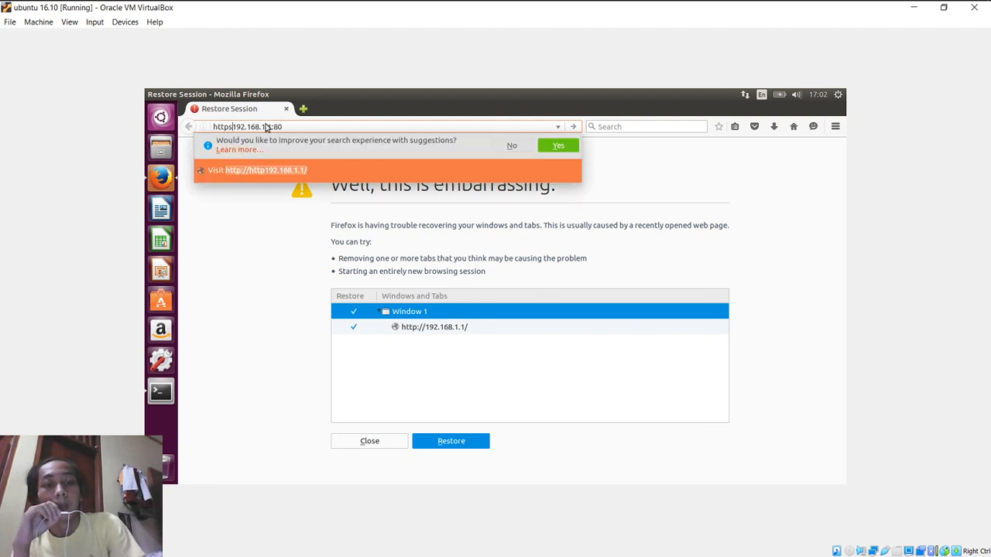
text(://)
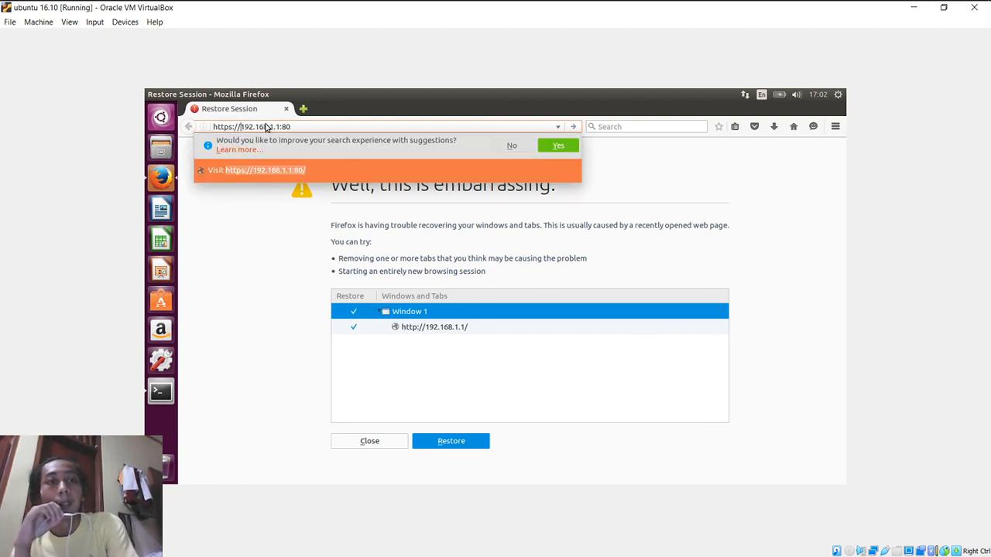
key(Escape)
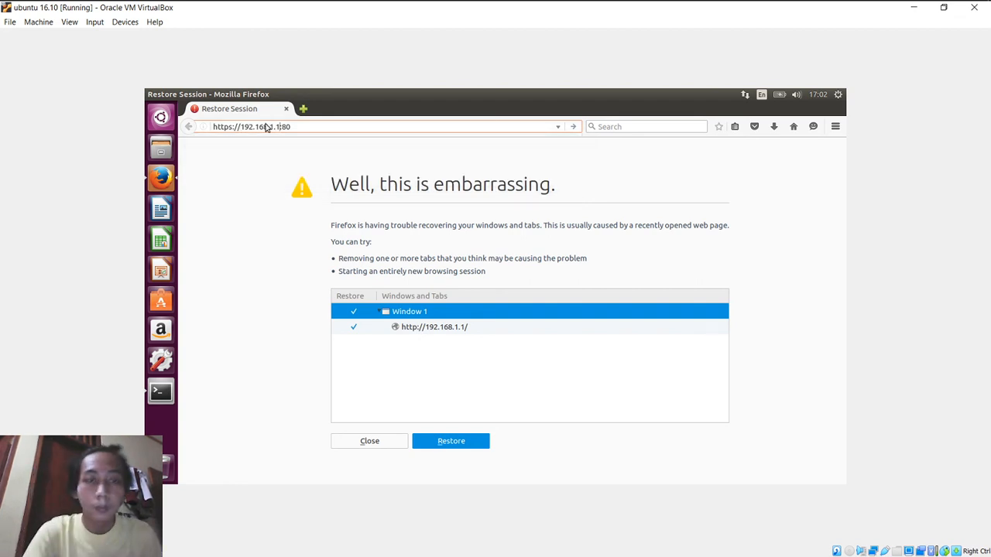
key(BackSpace)
key(BackSpace)
key(BackSpace)
key(BackSpace)
key(BackSpace)
key(BackSpace)
key(BackSpace)
key(BackSpace)
key(BackSpace)
key(BackSpace)
key(BackSpace)
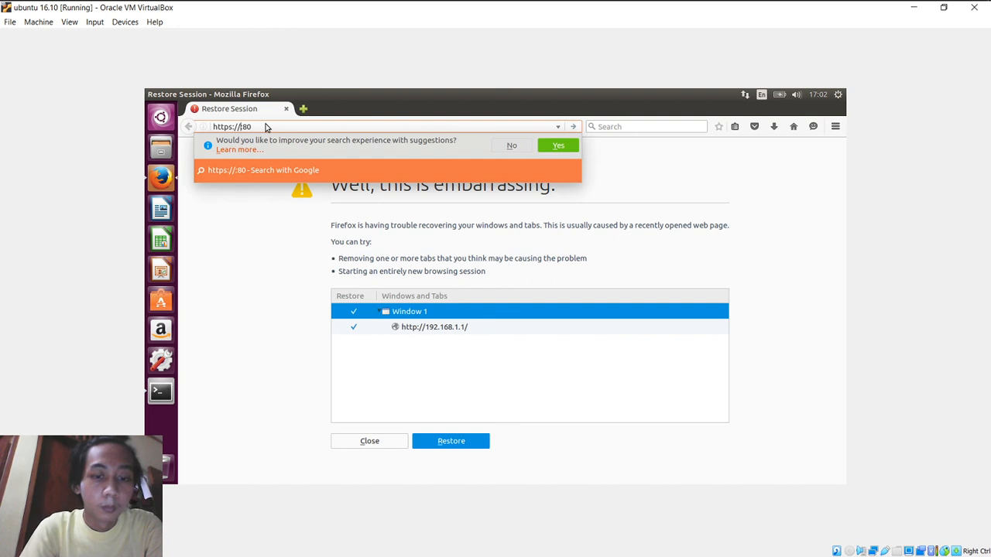
text(google.com)
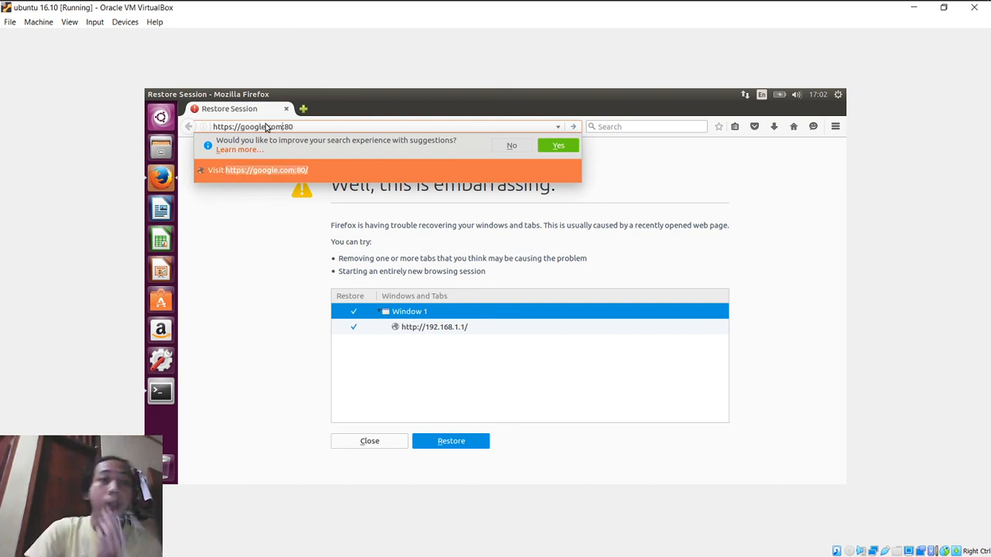
Change the port at the end of the google.com address to 443
click(322, 124)
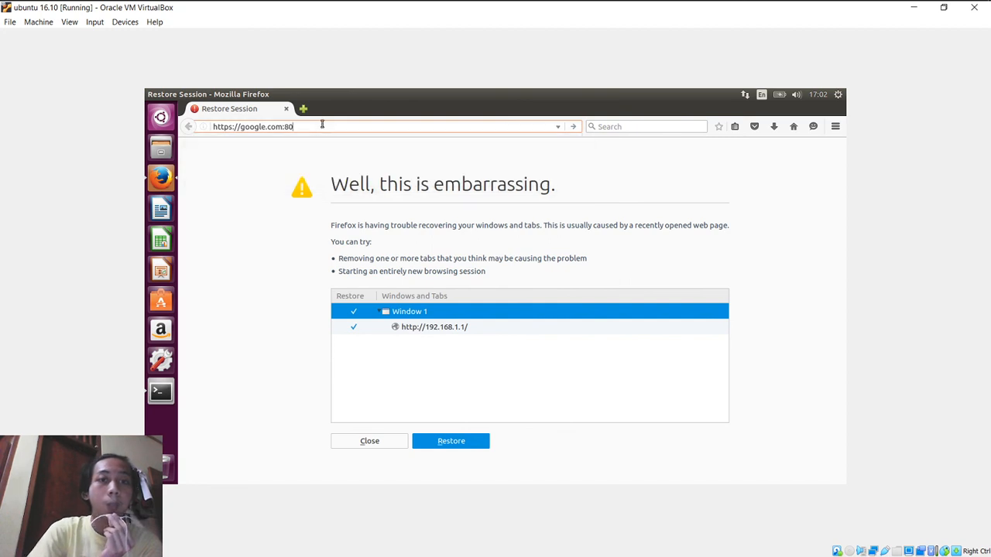
key(BackSpace)
key(BackSpace)
text(443)
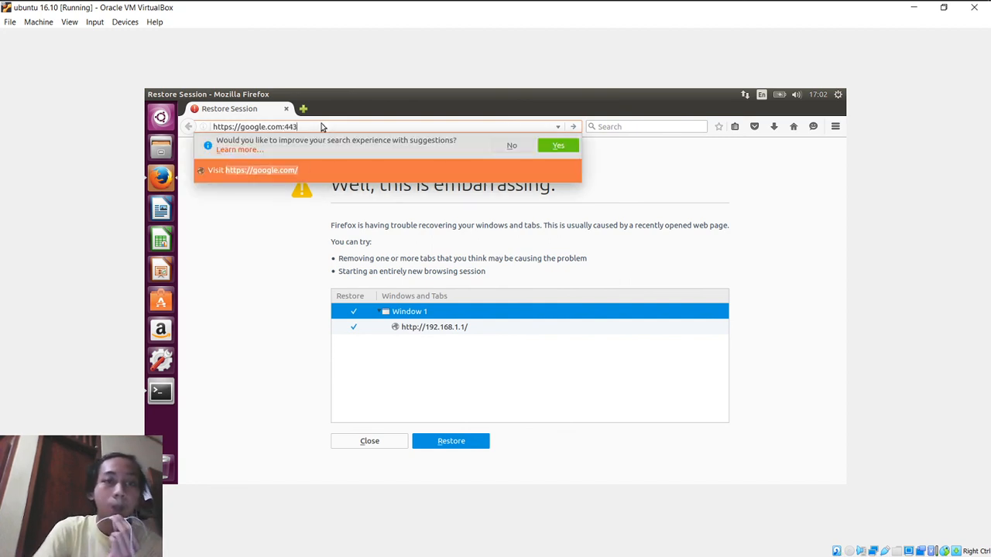
click(322, 124)
key(BackSpace)
key(BackSpace)
key(BackSpace)
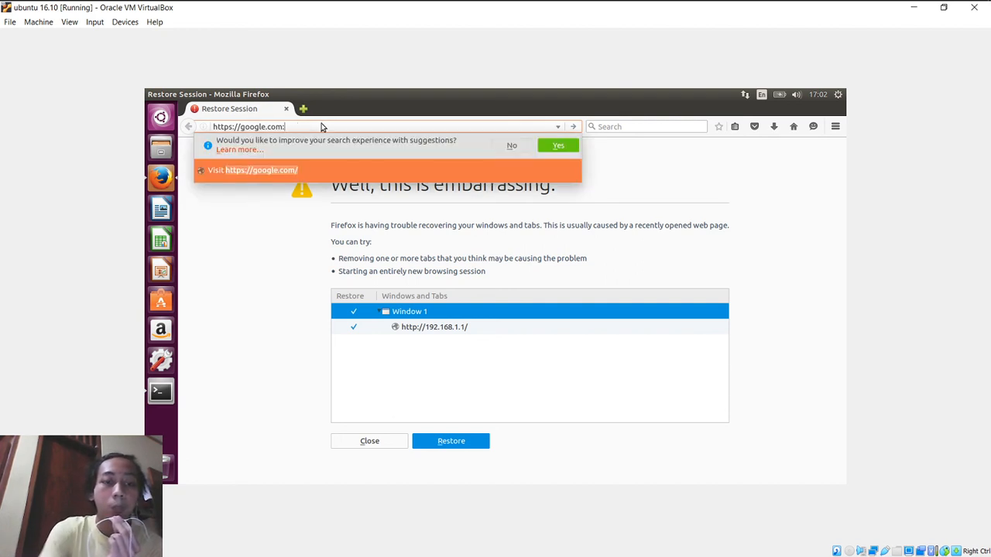
text(443)
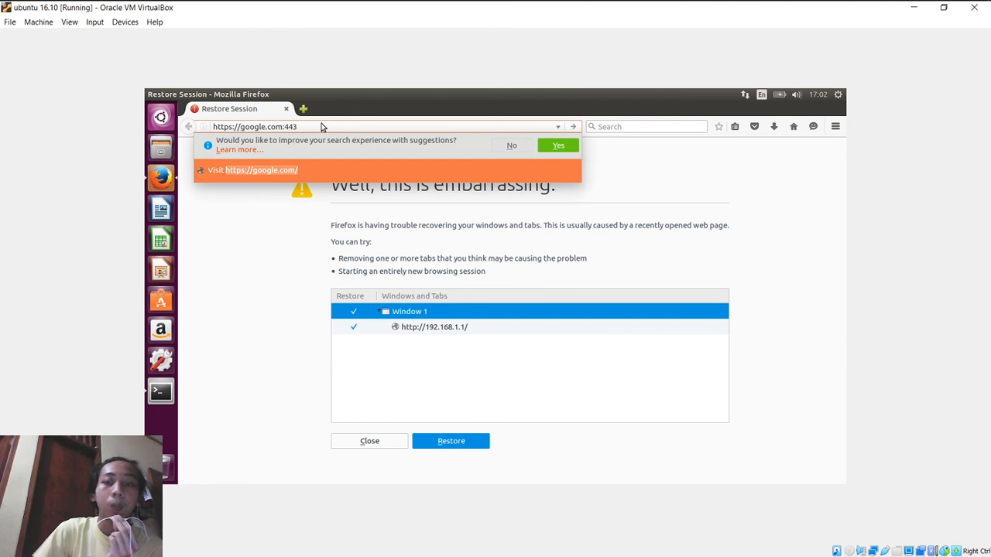
key(BackSpace)
key(BackSpace)
key(BackSpace)
text(1)
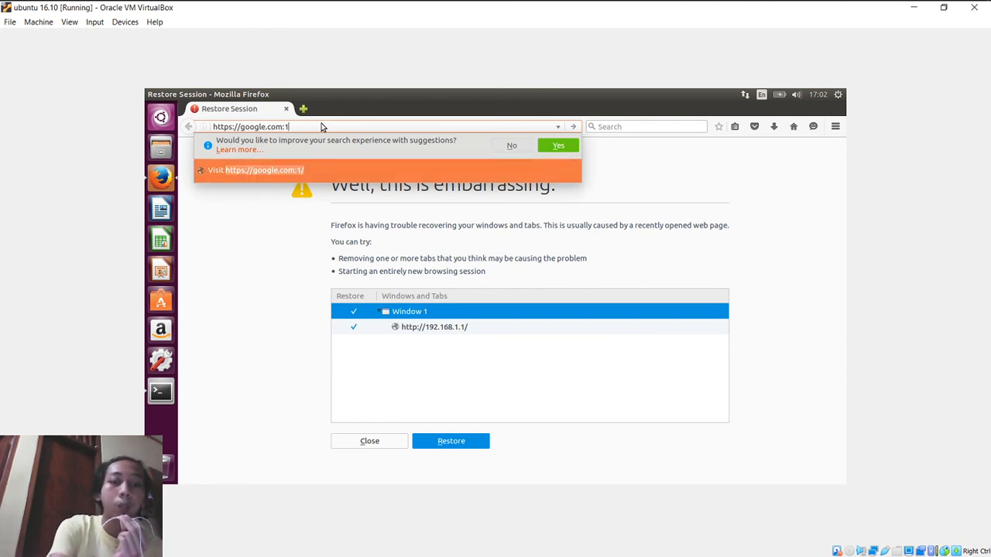
text(00)
key(Return)
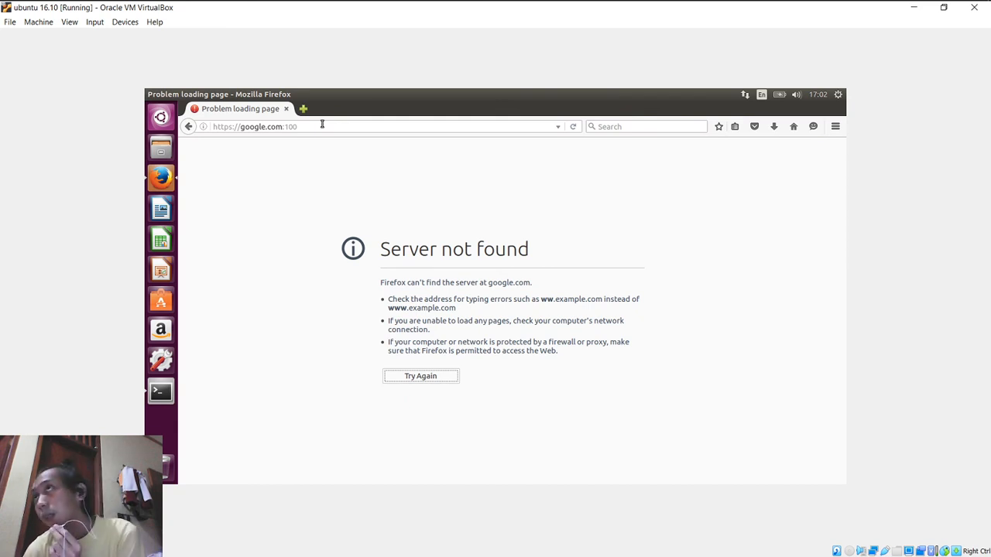
click(321, 124)
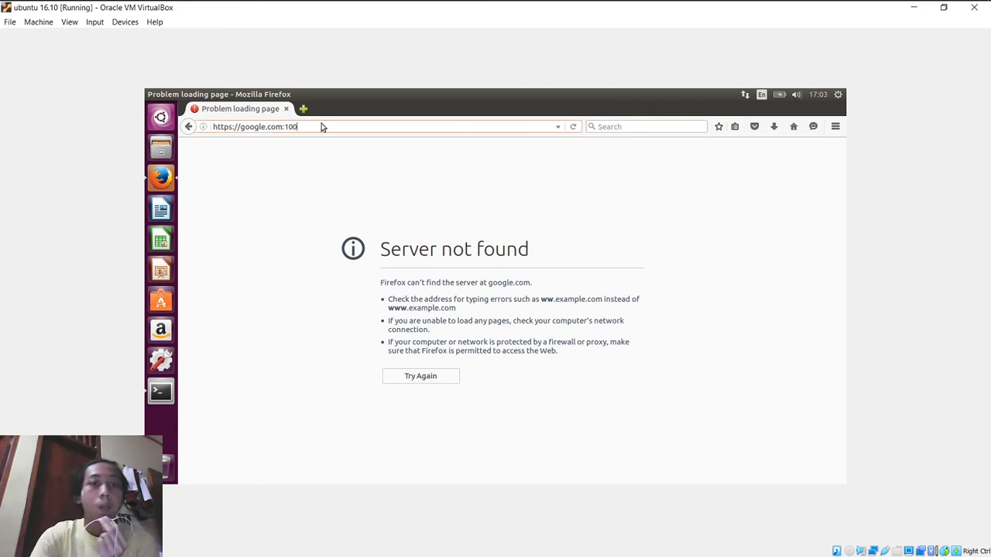
key(BackSpace)
key(BackSpace)
key(BackSpace)
key(BackSpace)
key(Escape)
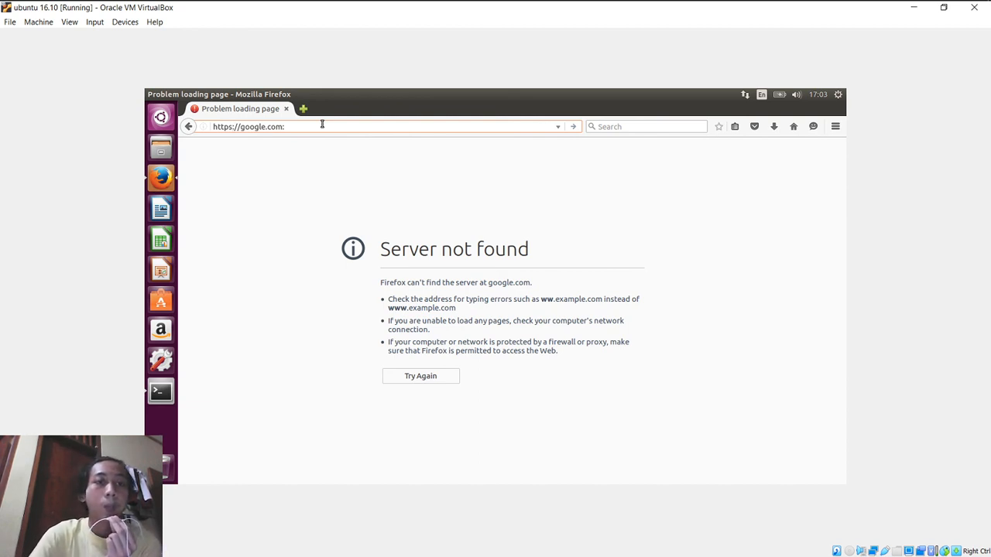
key(BackSpace)
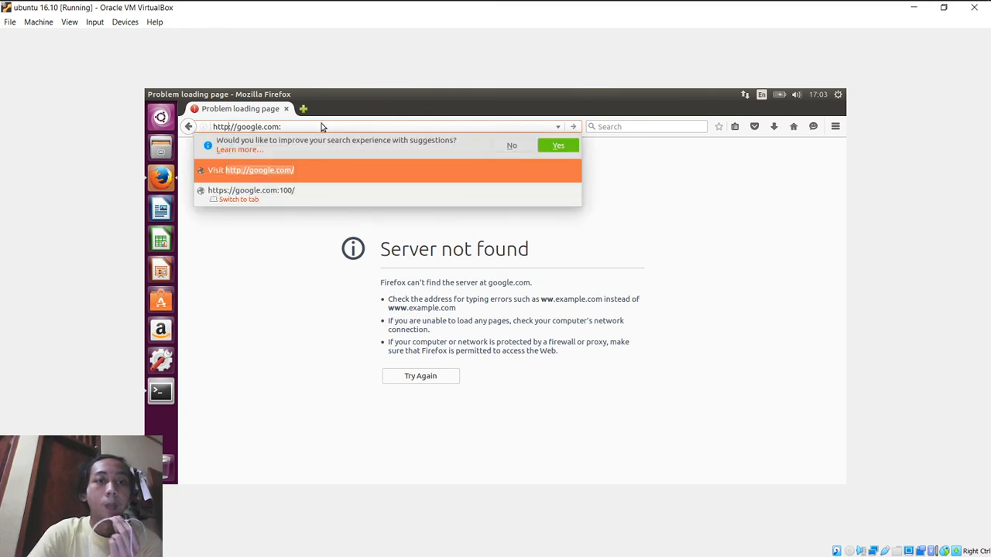
key(Escape)
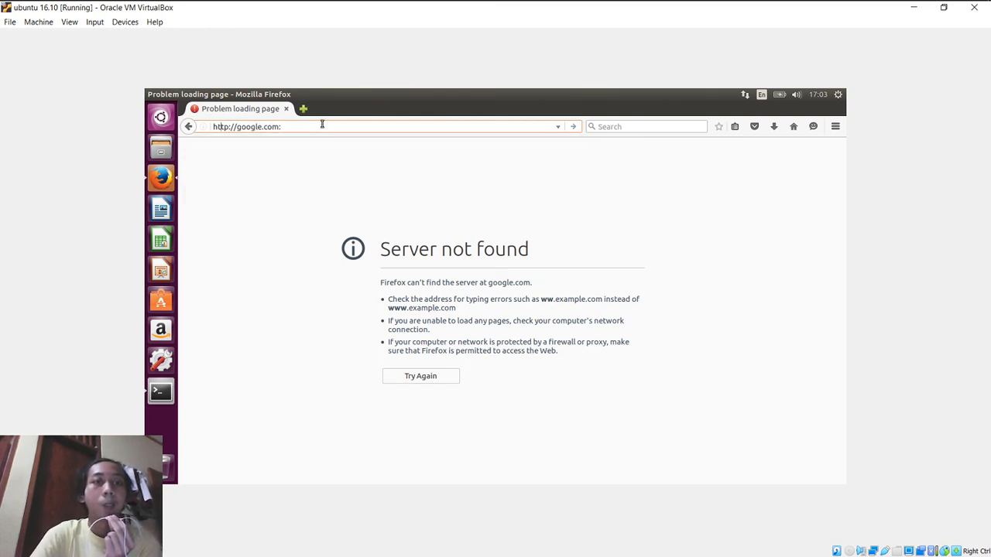
key(Right)
key(Right)
key(Right)
key(Right)
key(Right)
key(Right)
key(Right)
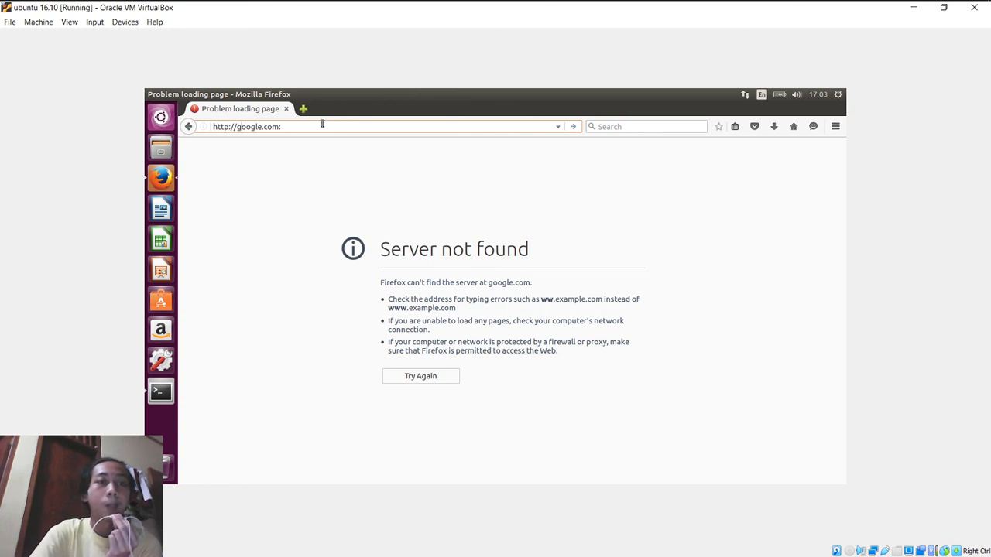
key(Left)
key(Left)
key(Left)
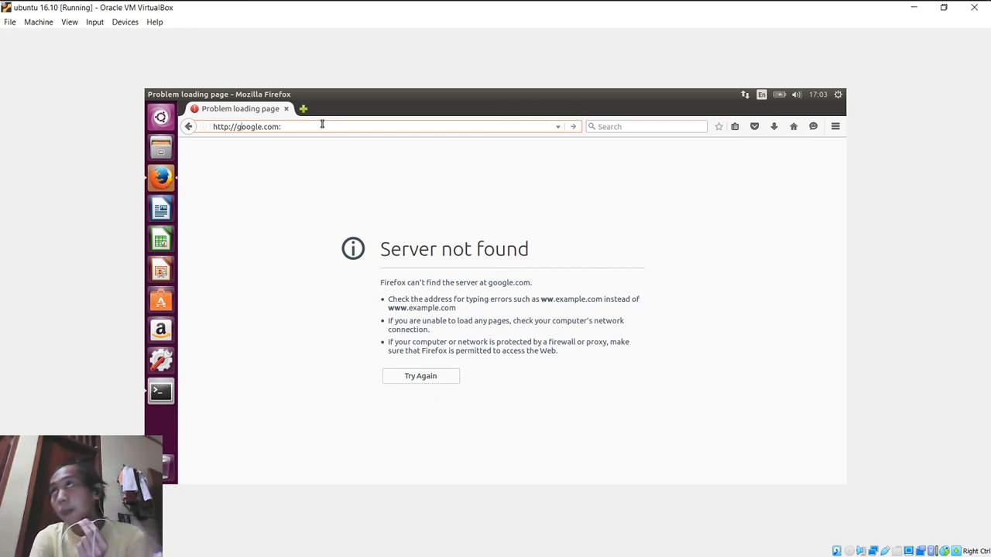
key(Right)
key(Right)
key(Right)
key(Right)
key(Right)
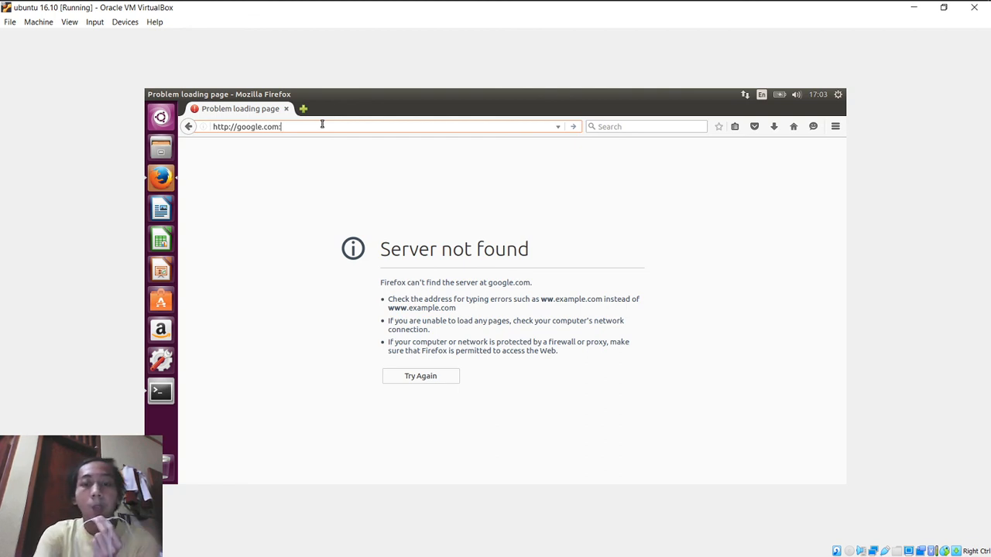
text(80)
key(Return)
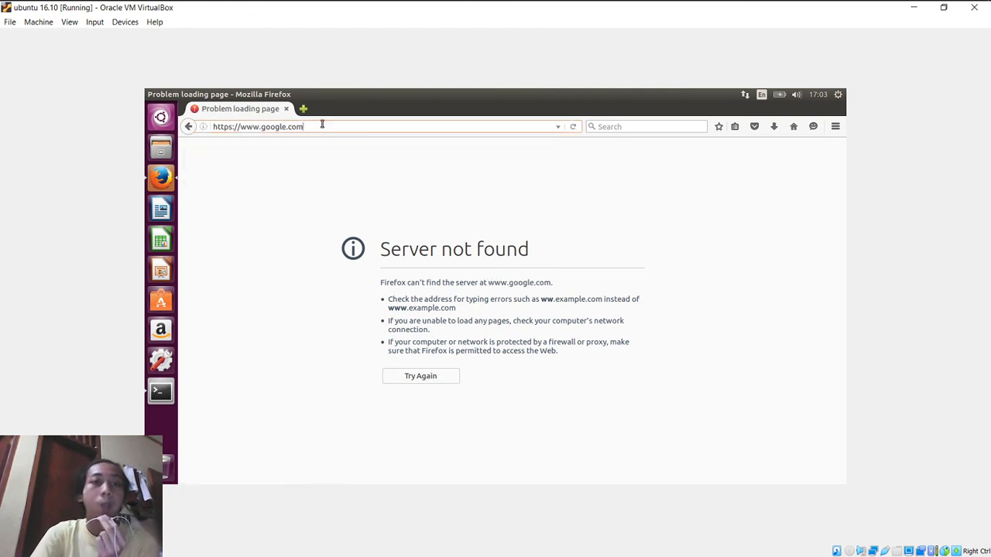
key(BackSpace)
key(BackSpace)
key(BackSpace)
key(BackSpace)
key(BackSpace)
key(BackSpace)
key(BackSpace)
key(BackSpace)
key(BackSpace)
key(BackSpace)
key(BackSpace)
key(BackSpace)
key(BackSpace)
key(BackSpace)
key(BackSpace)
key(BackSpace)
key(BackSpace)
key(BackSpace)
key(BackSpace)
key(BackSpace)
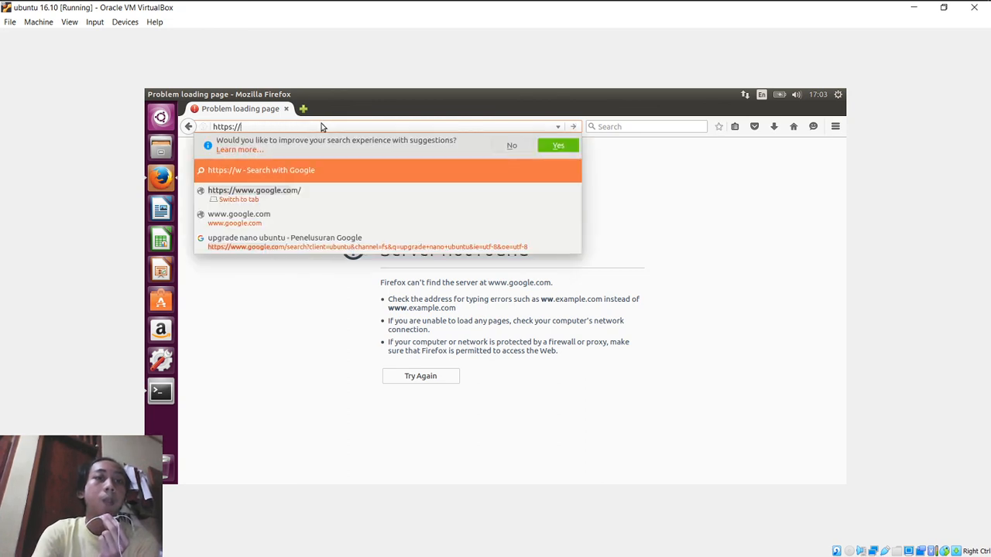
key(BackSpace)
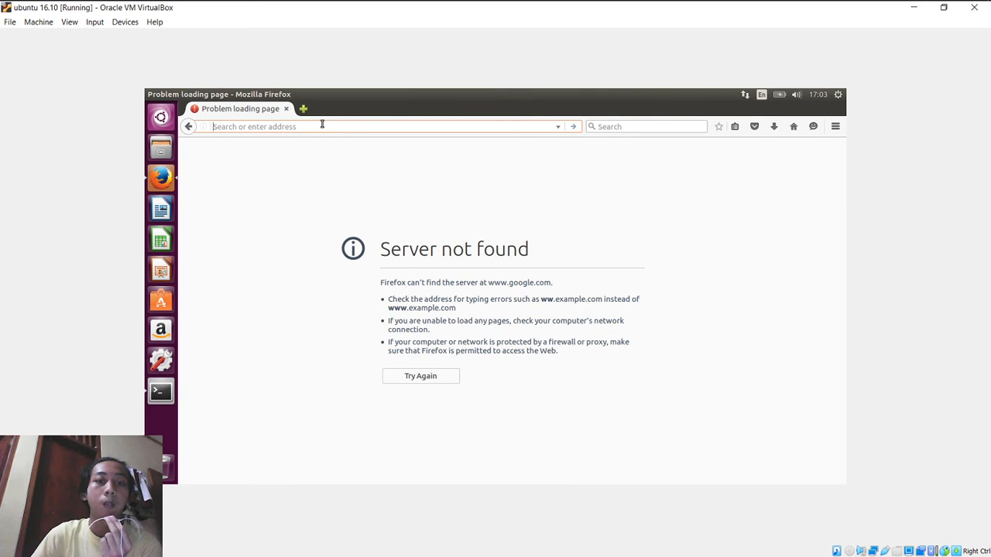
text(http)
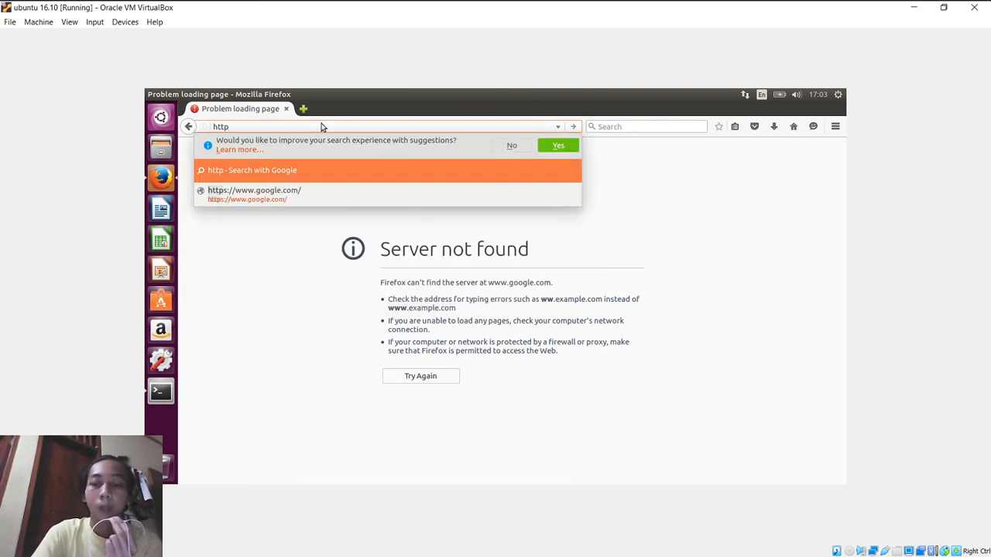
text(://)
key(BackSpace)
key(BackSpace)
key(BackSpace)
key(BackSpace)
key(BackSpace)
key(BackSpace)
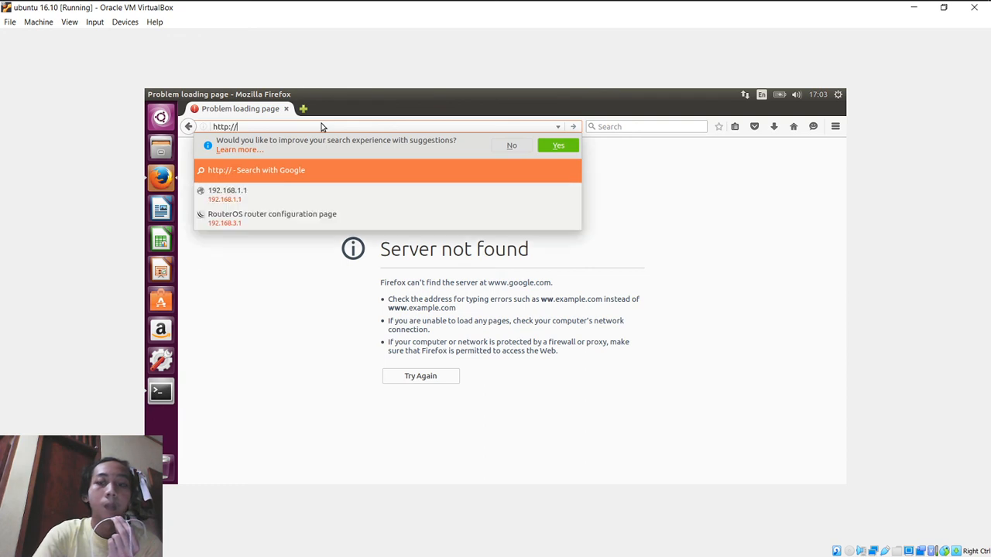
key(BackSpace)
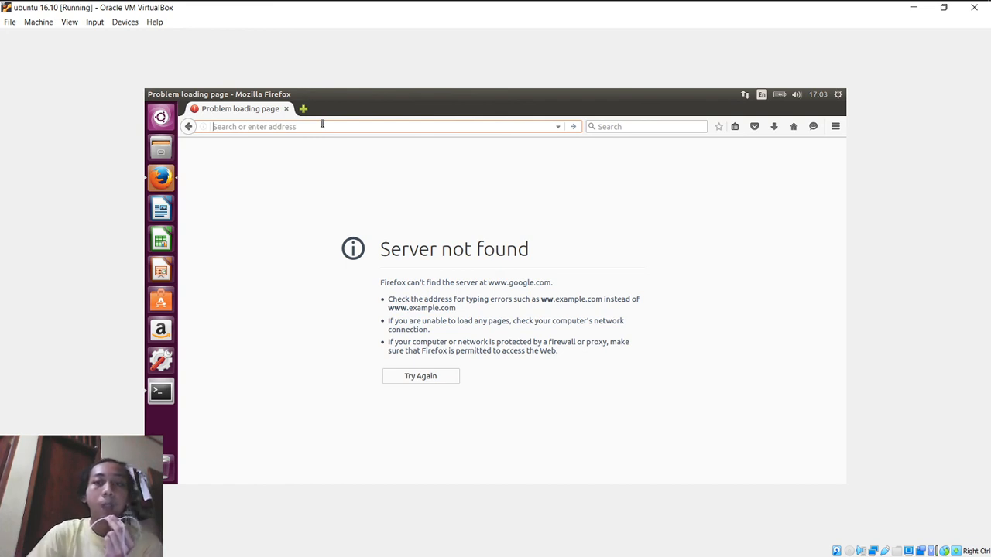
text(htt)
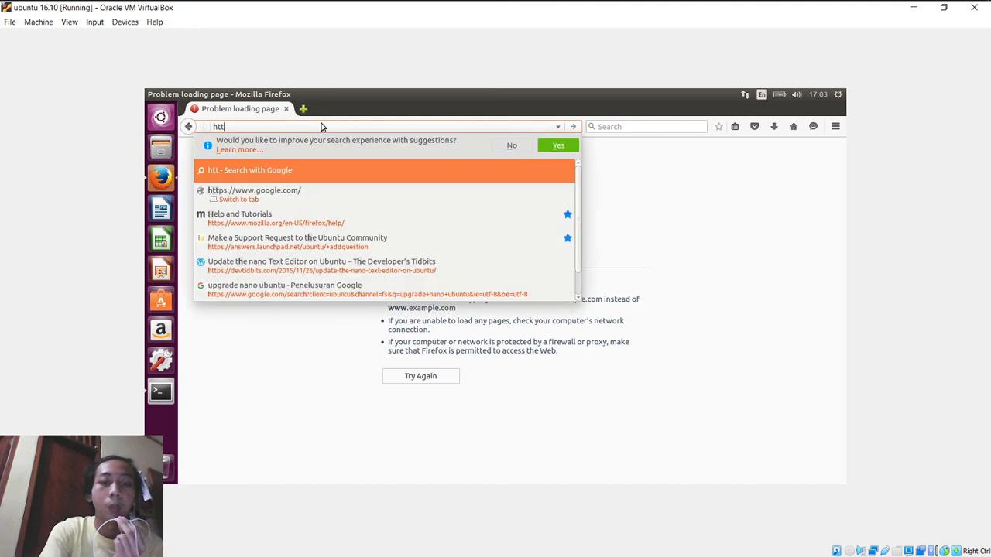
text(p://)
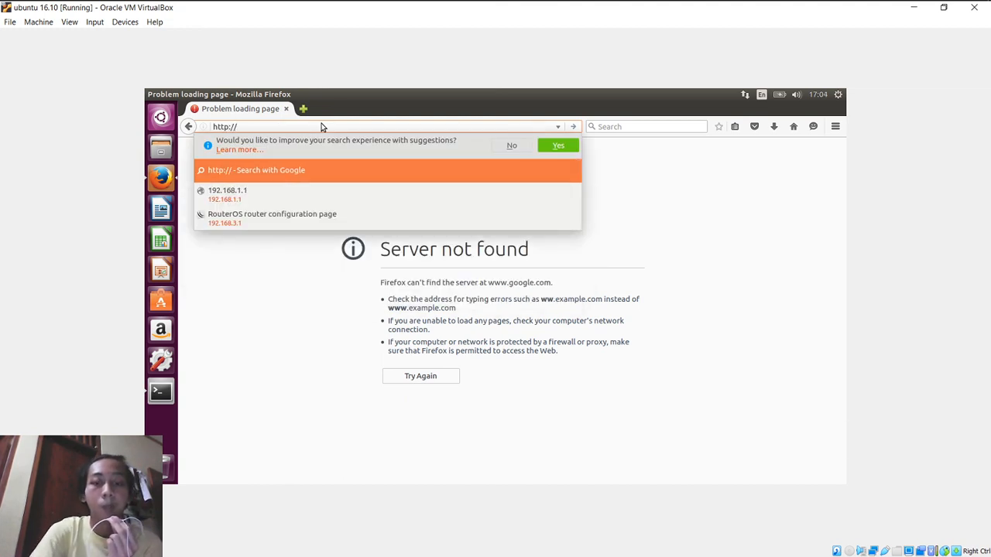
text(co)
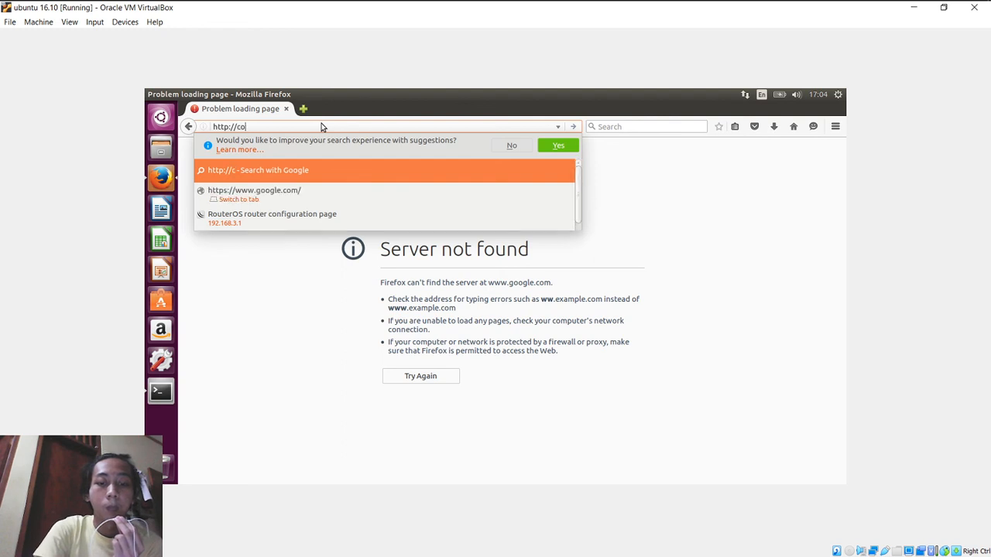
text(ntoh.com)
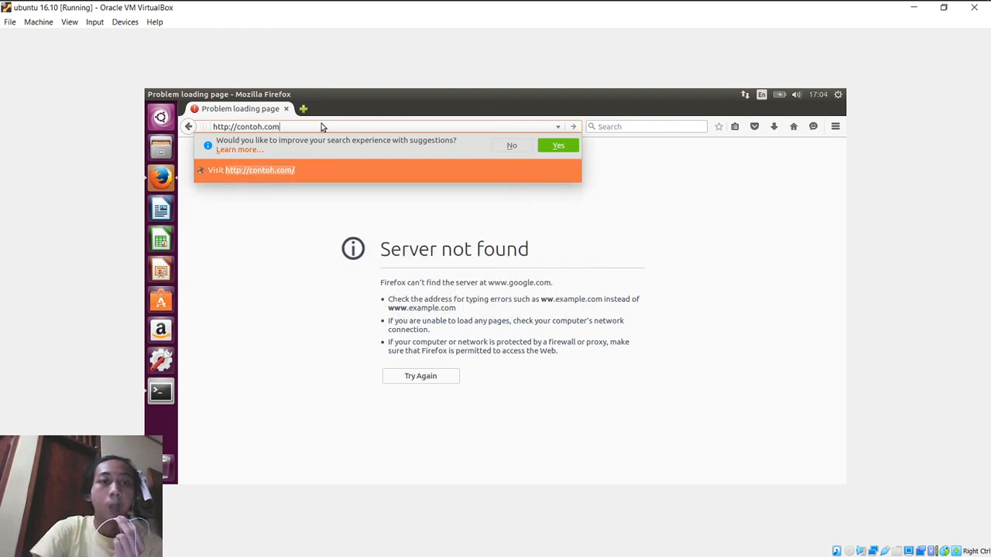
key(Return)
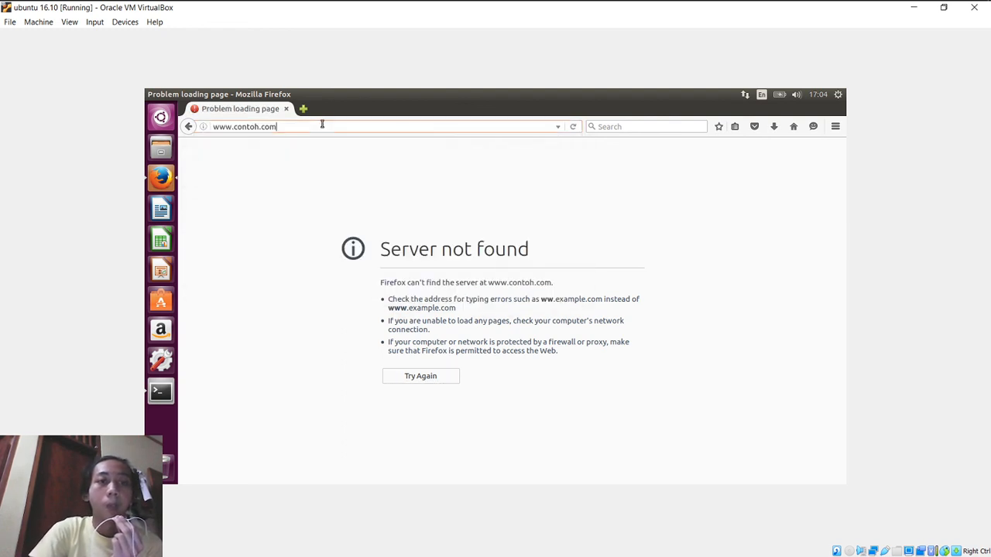
key(Return)
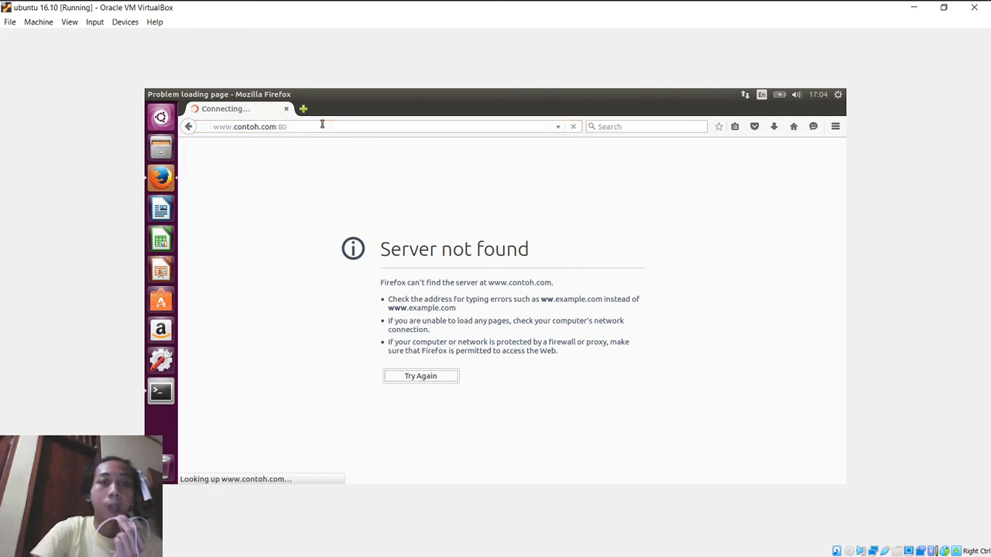
click(322, 124)
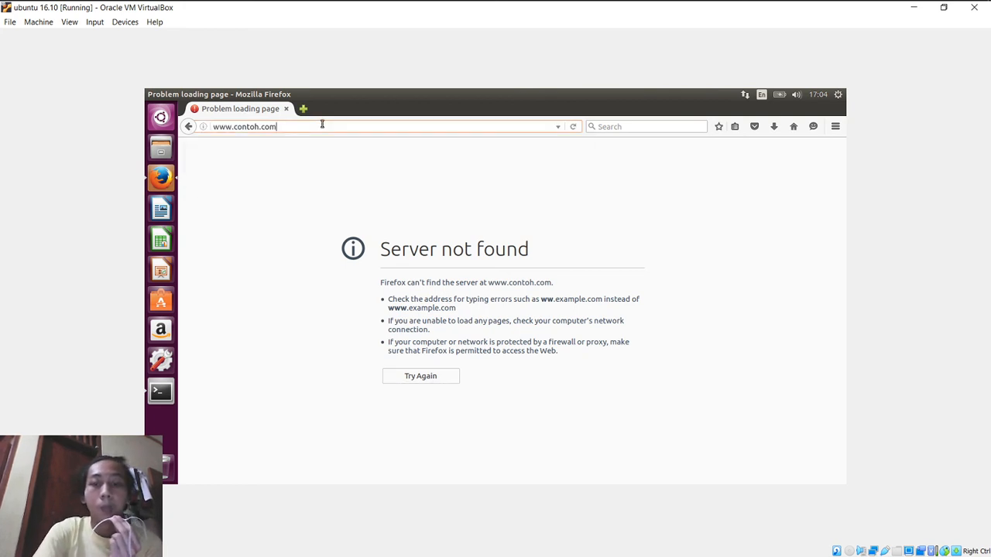
key(Return)
click(322, 124)
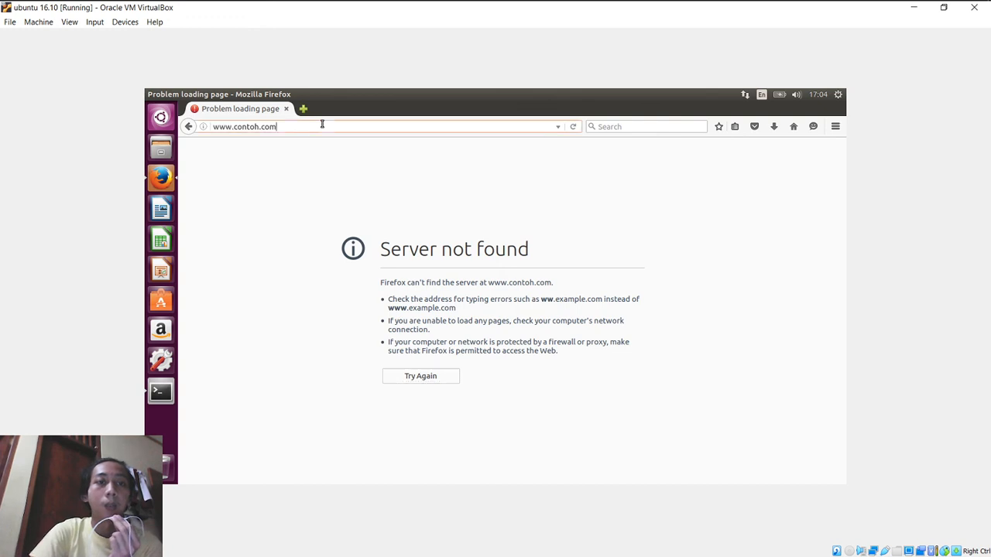
key(Return)
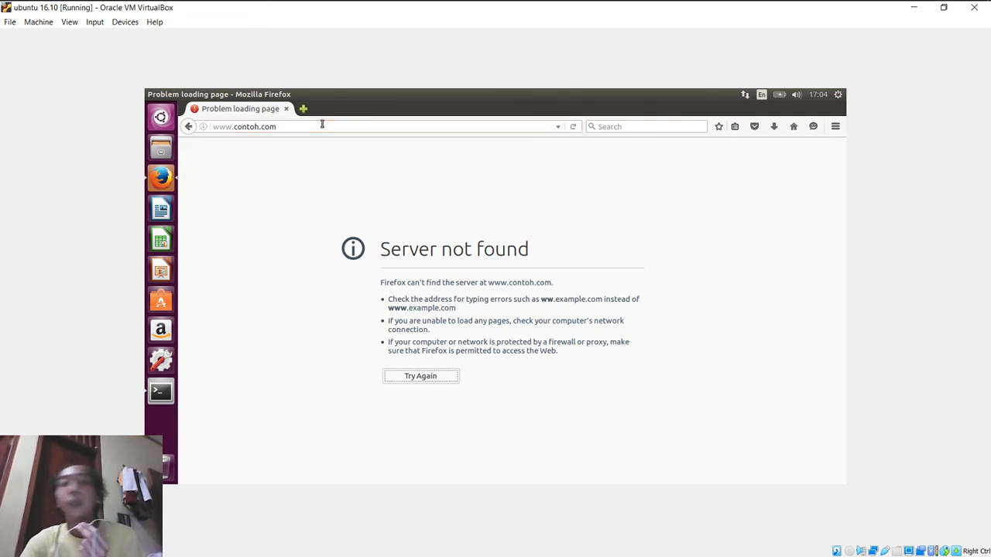
Close the Firefox window to return to the terminal on the Ubuntu desktop
click(470, 127)
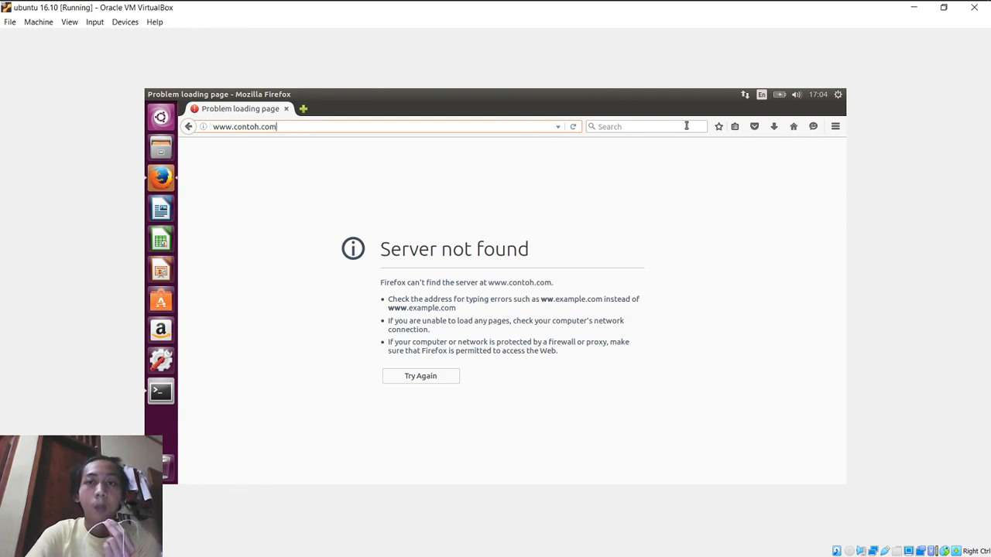
mouse_move(294, 93)
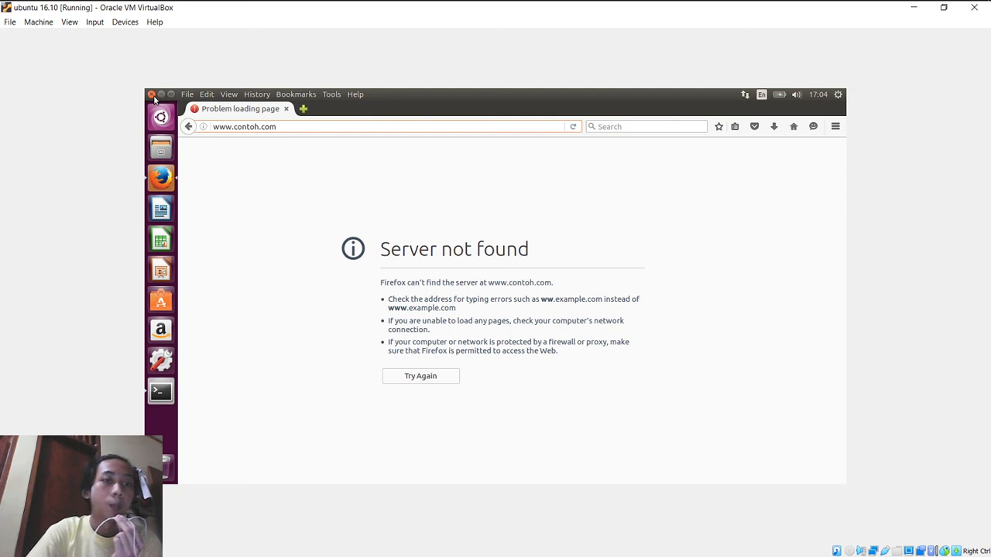
click(151, 94)
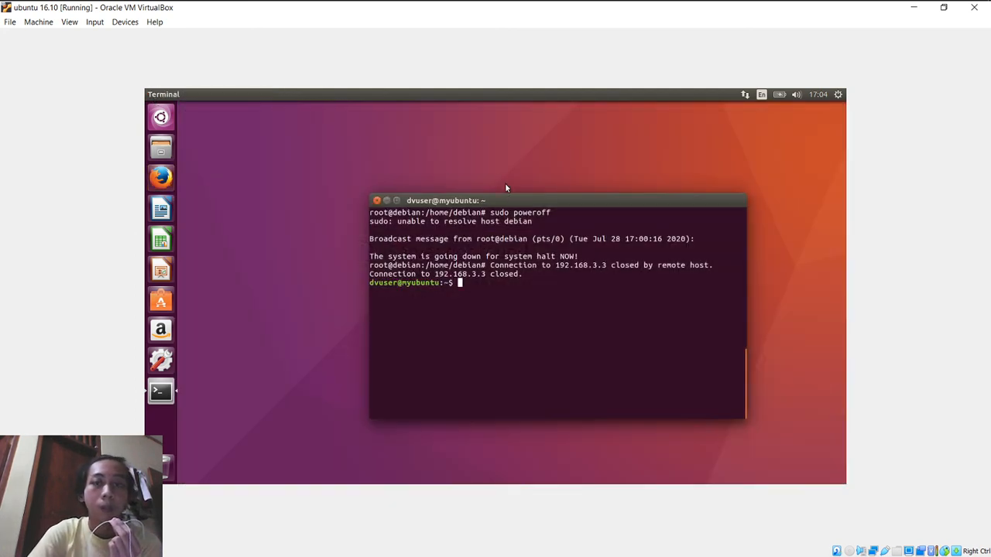
Clear the terminal's output with the clear command and move its window up and to the left on the desktop
drag(494, 200, 436, 183)
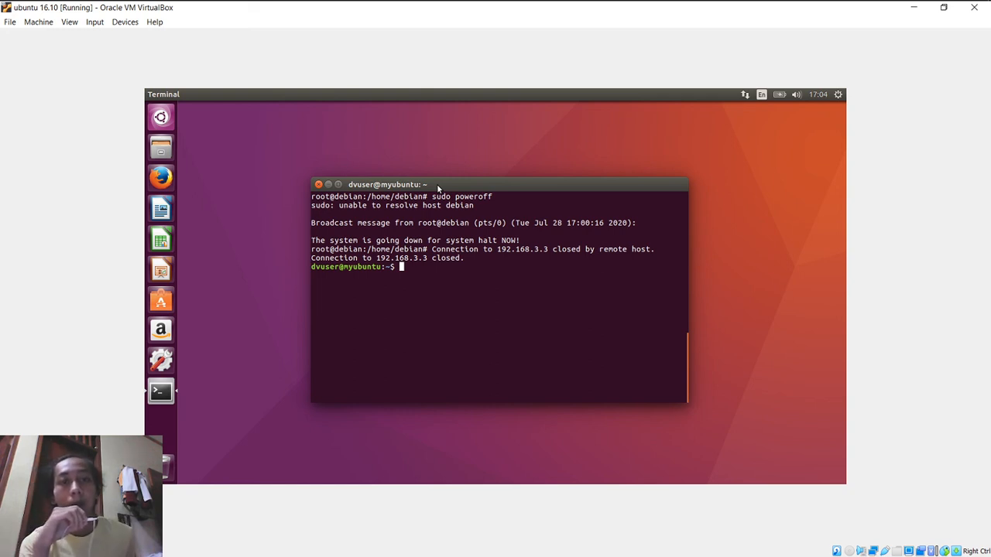
text(clear)
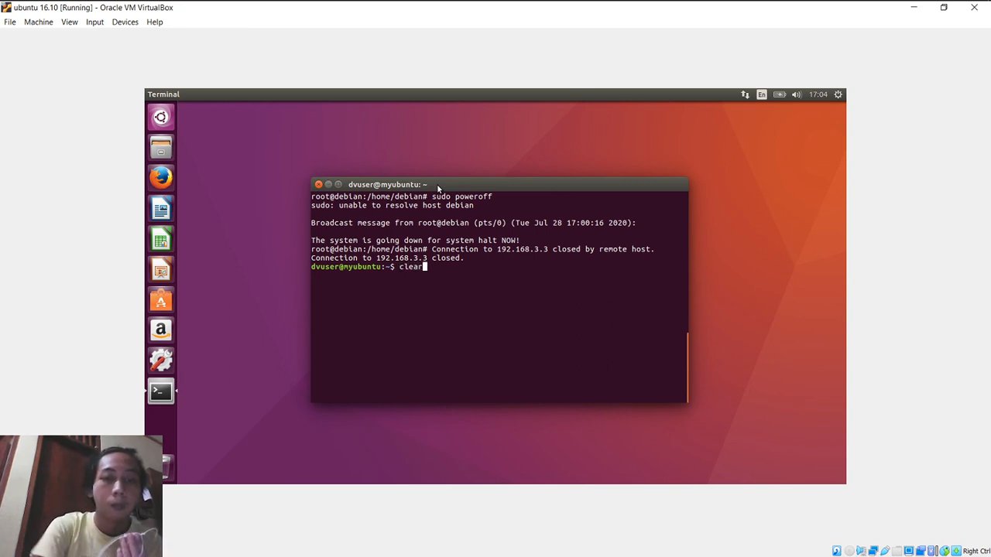
key(Return)
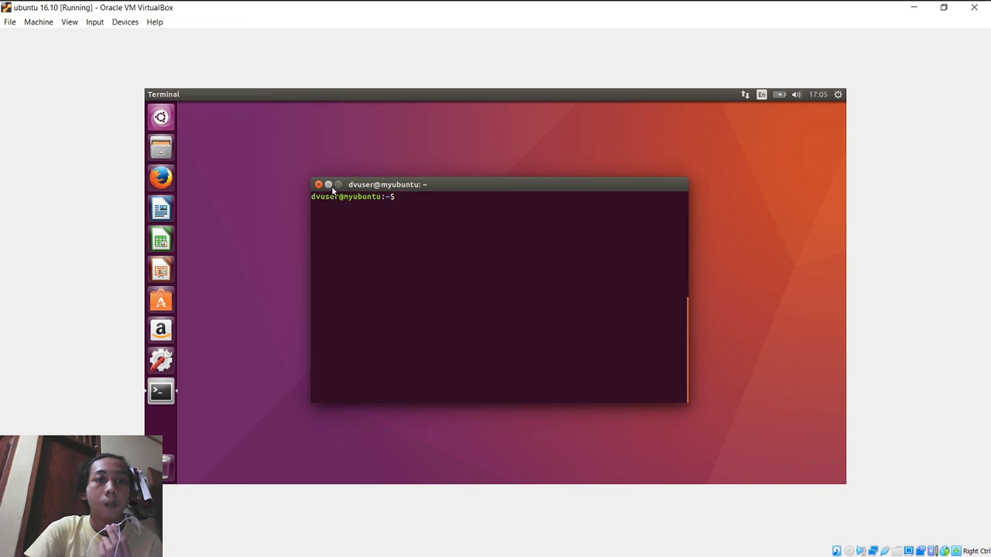
drag(375, 190, 337, 173)
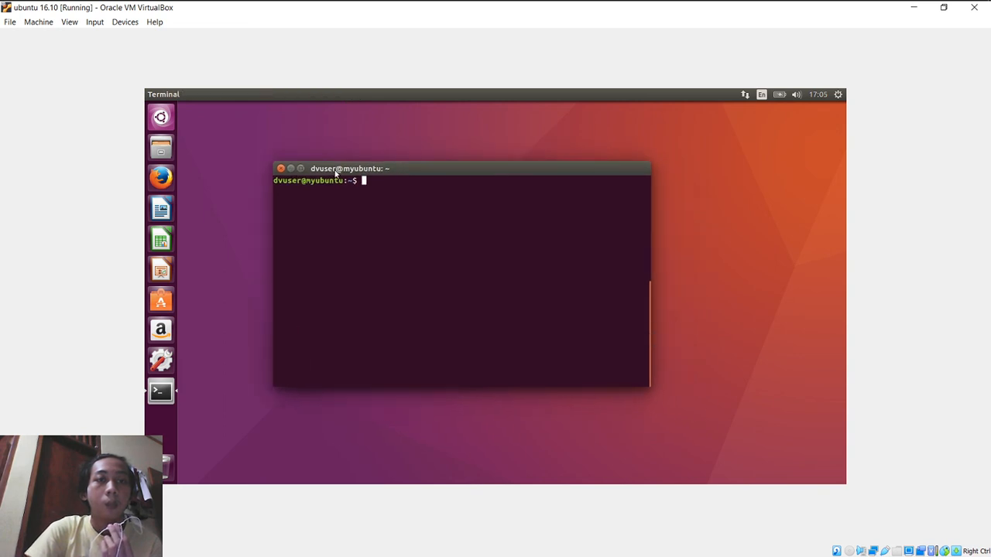